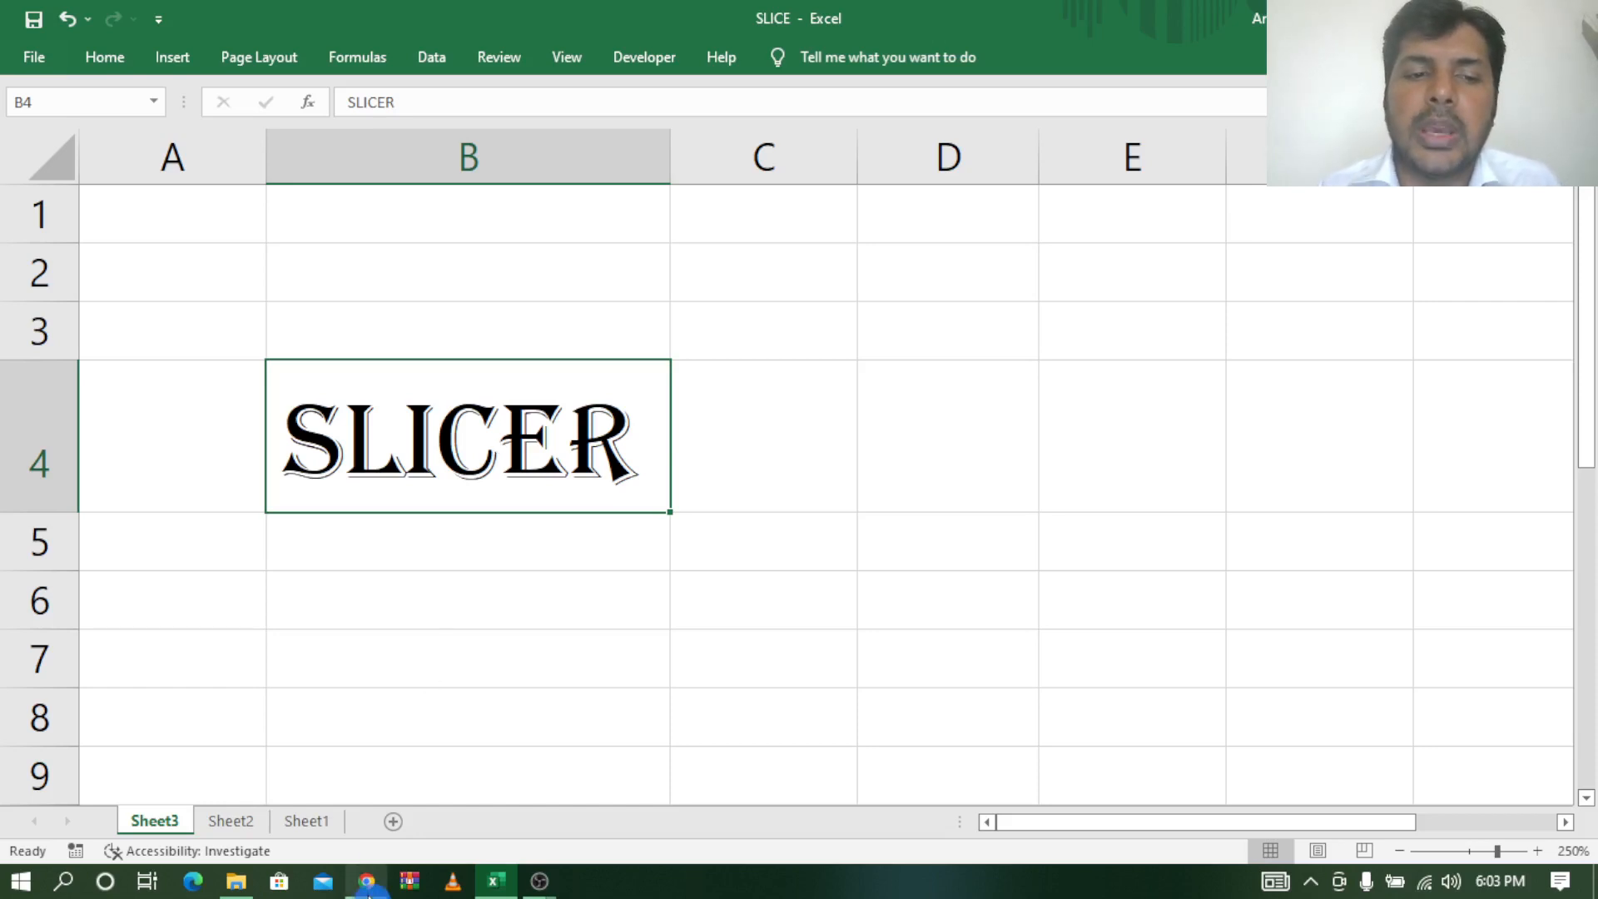
Switch to the browser, view the YouTube channel's created playlists, and return to the SLICE workbook.
{"action": "left_click", "coordinate": [366, 880]}
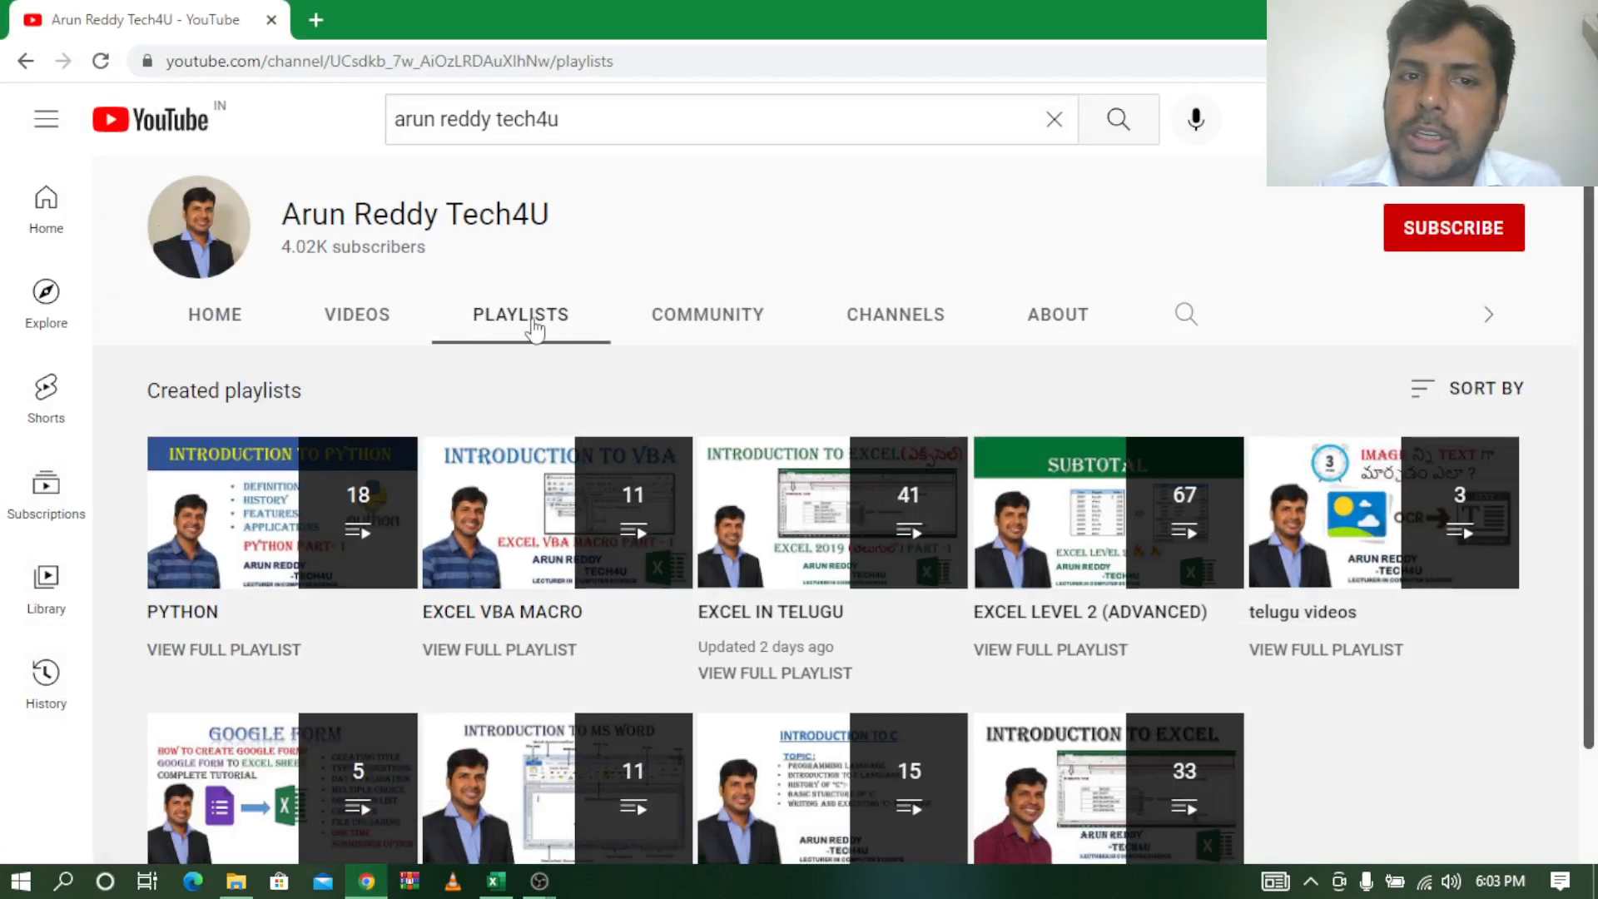
{"action": "mouse_move", "coordinate": [866, 578]}
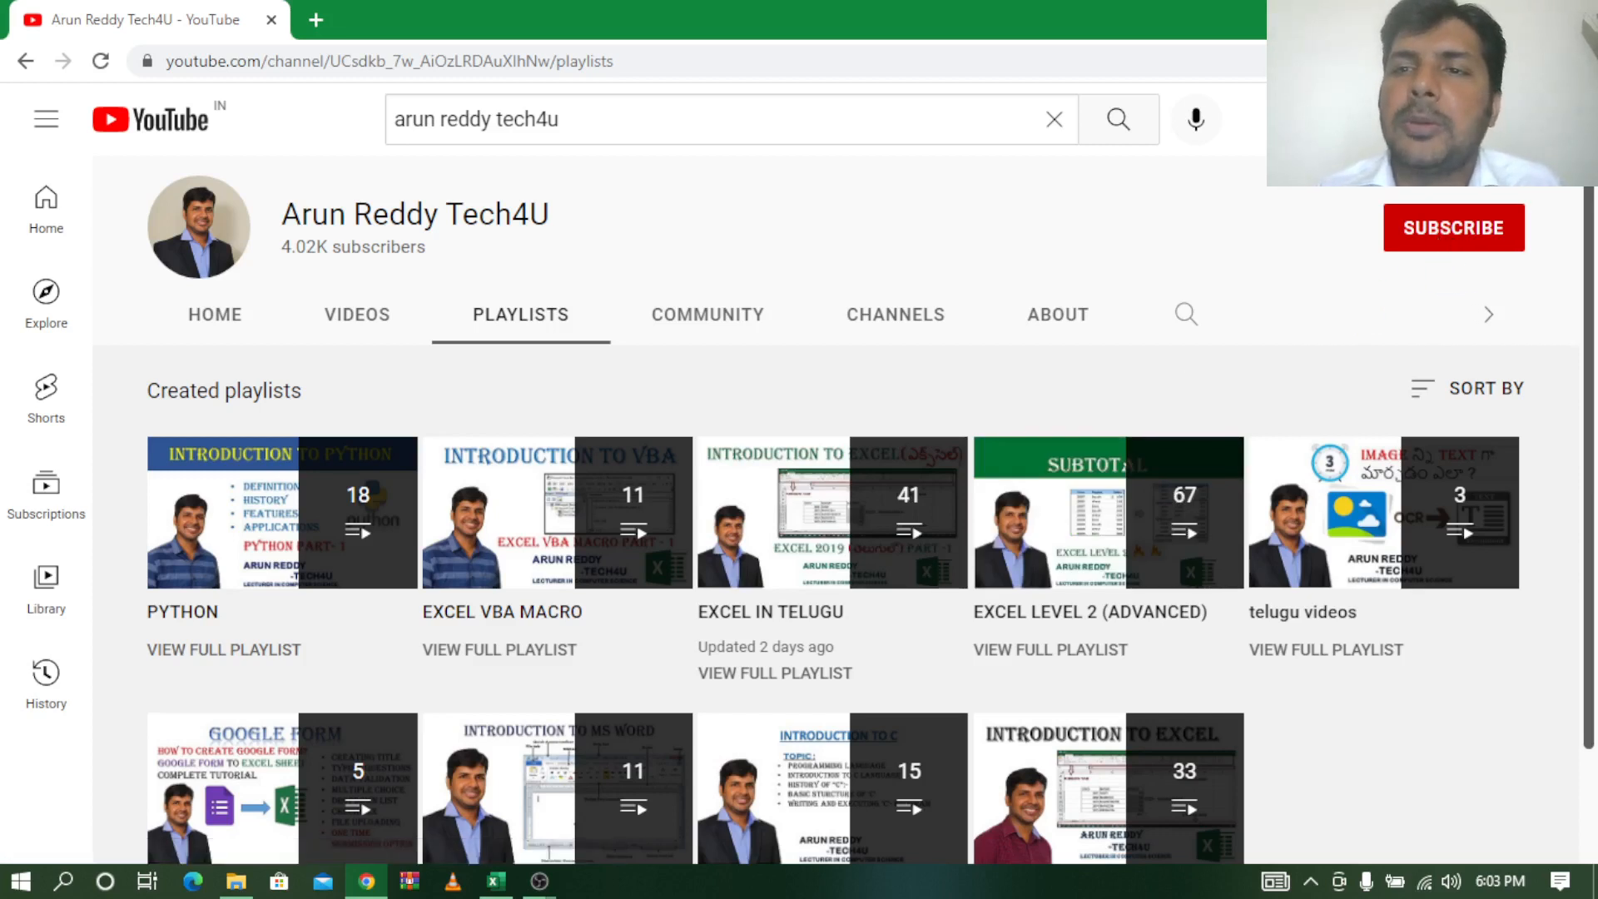
{"action": "left_click", "coordinate": [1465, 17]}
Open Sheet2 and examine the Degree Student Admission List title and its full data table.
{"action": "left_click", "coordinate": [225, 829]}
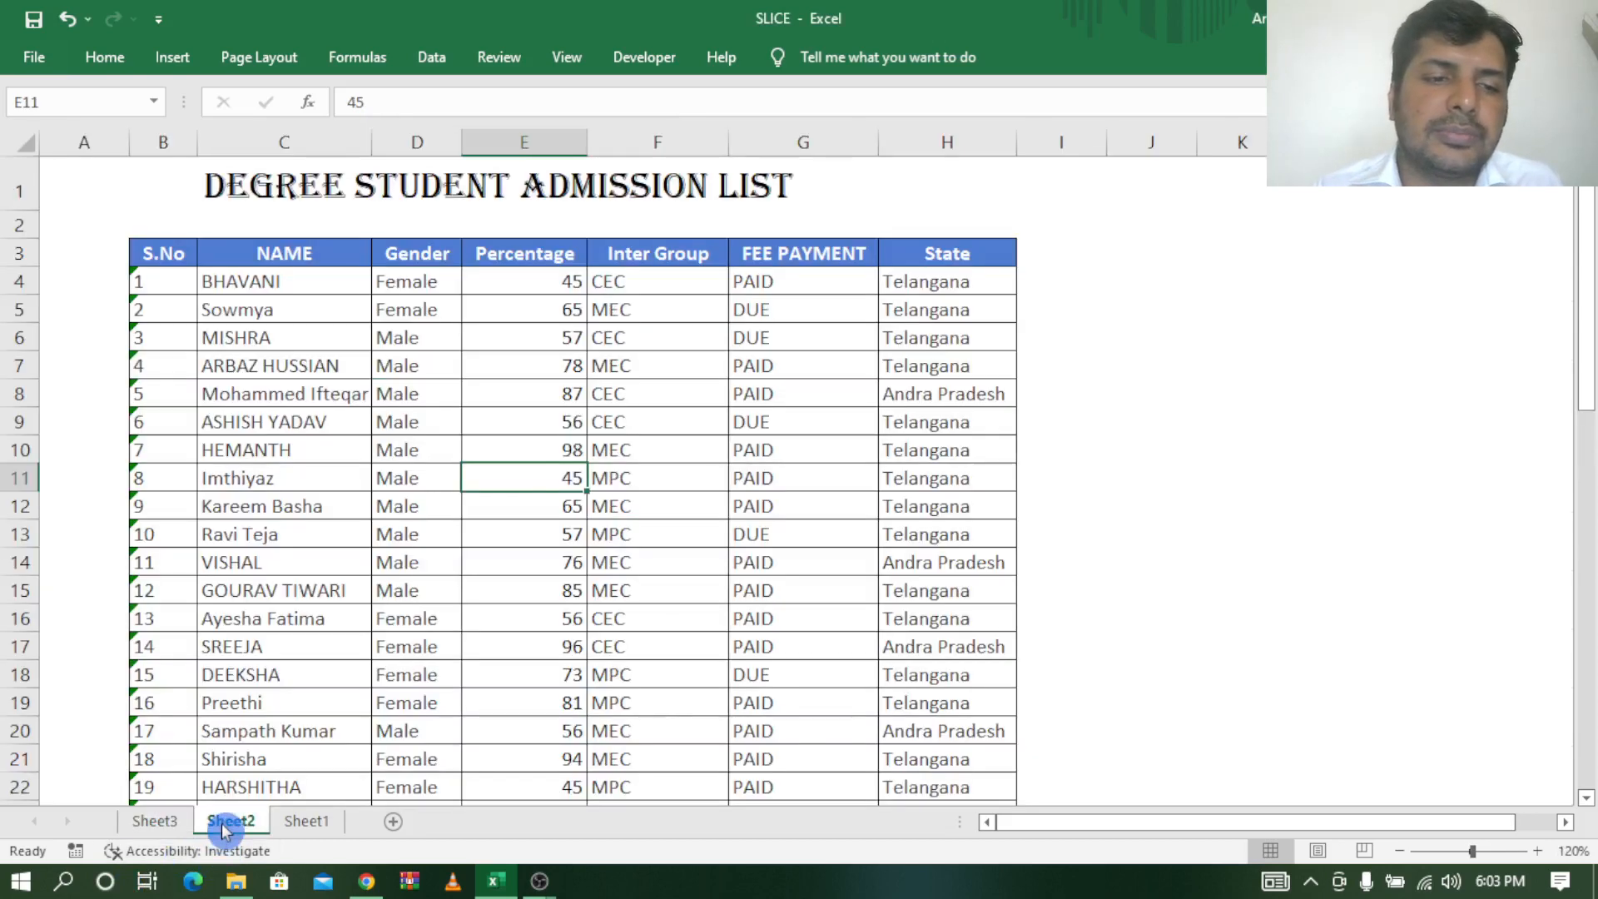
{"action": "left_click", "coordinate": [293, 394]}
{"action": "left_click", "coordinate": [248, 187]}
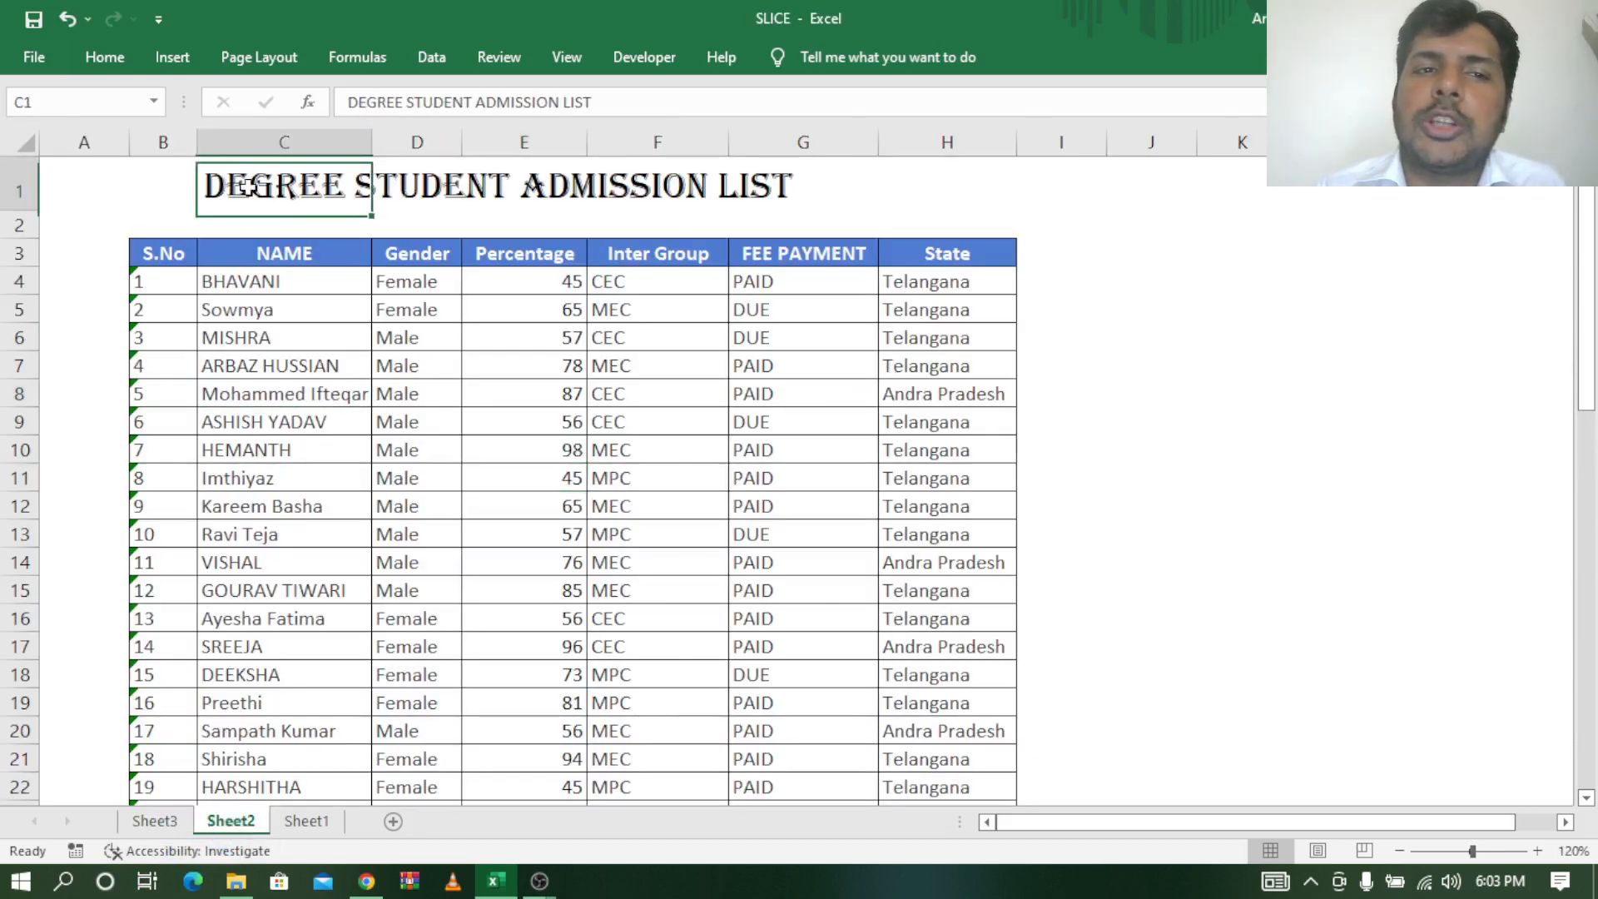
{"action": "left_click_drag", "start_coordinate": [247, 187], "coordinate": [765, 212]}
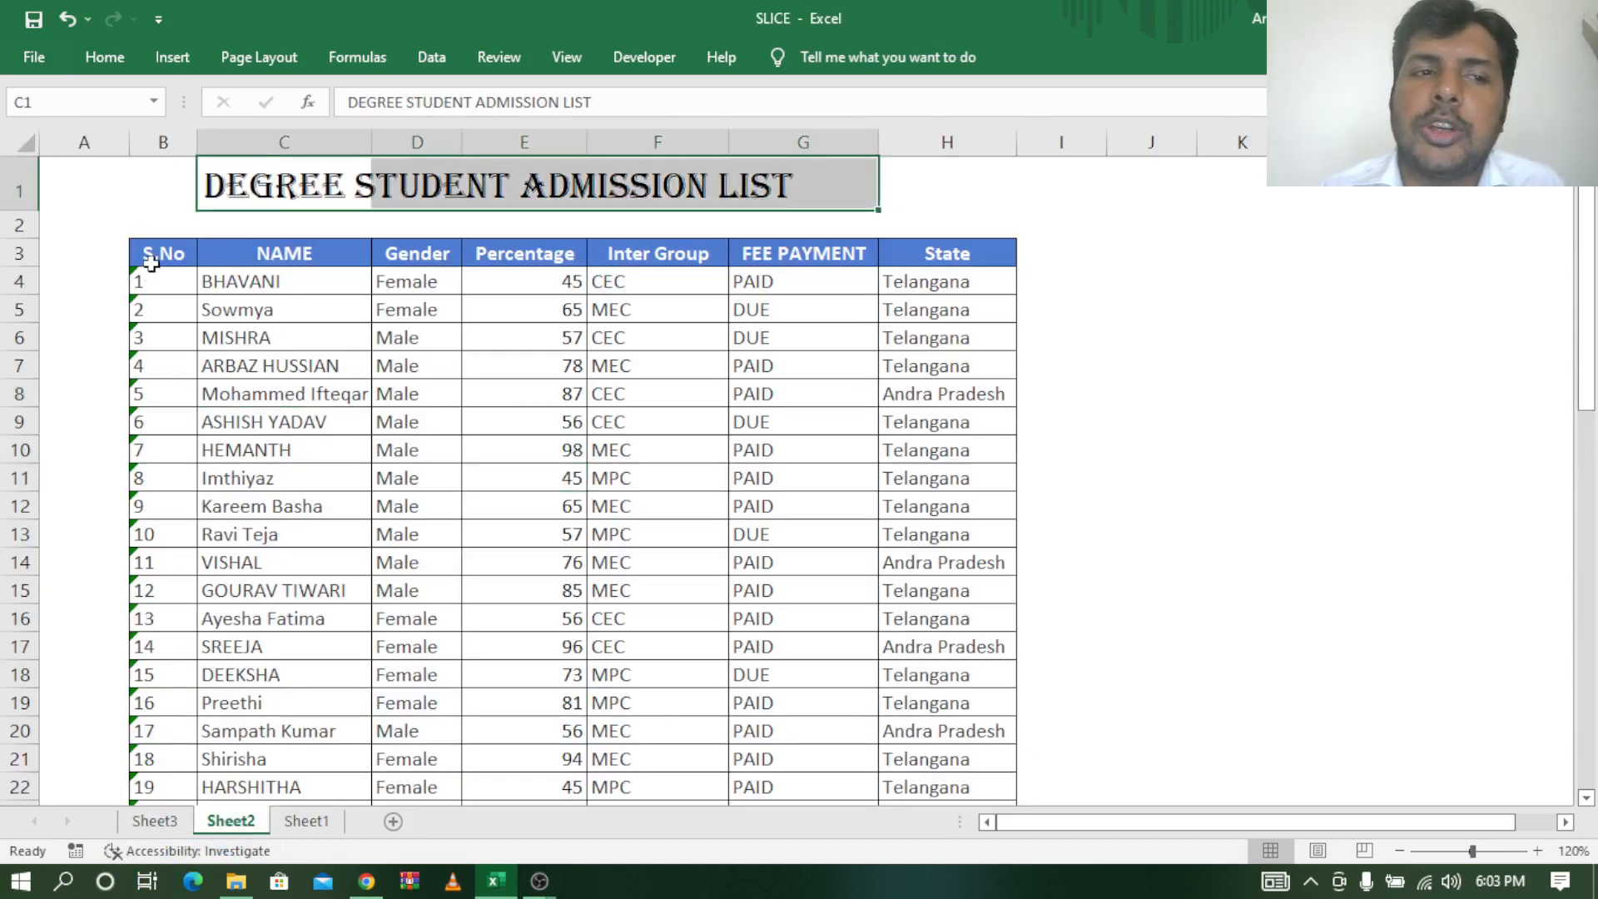
{"action": "left_click_drag", "start_coordinate": [150, 263], "coordinate": [933, 757]}
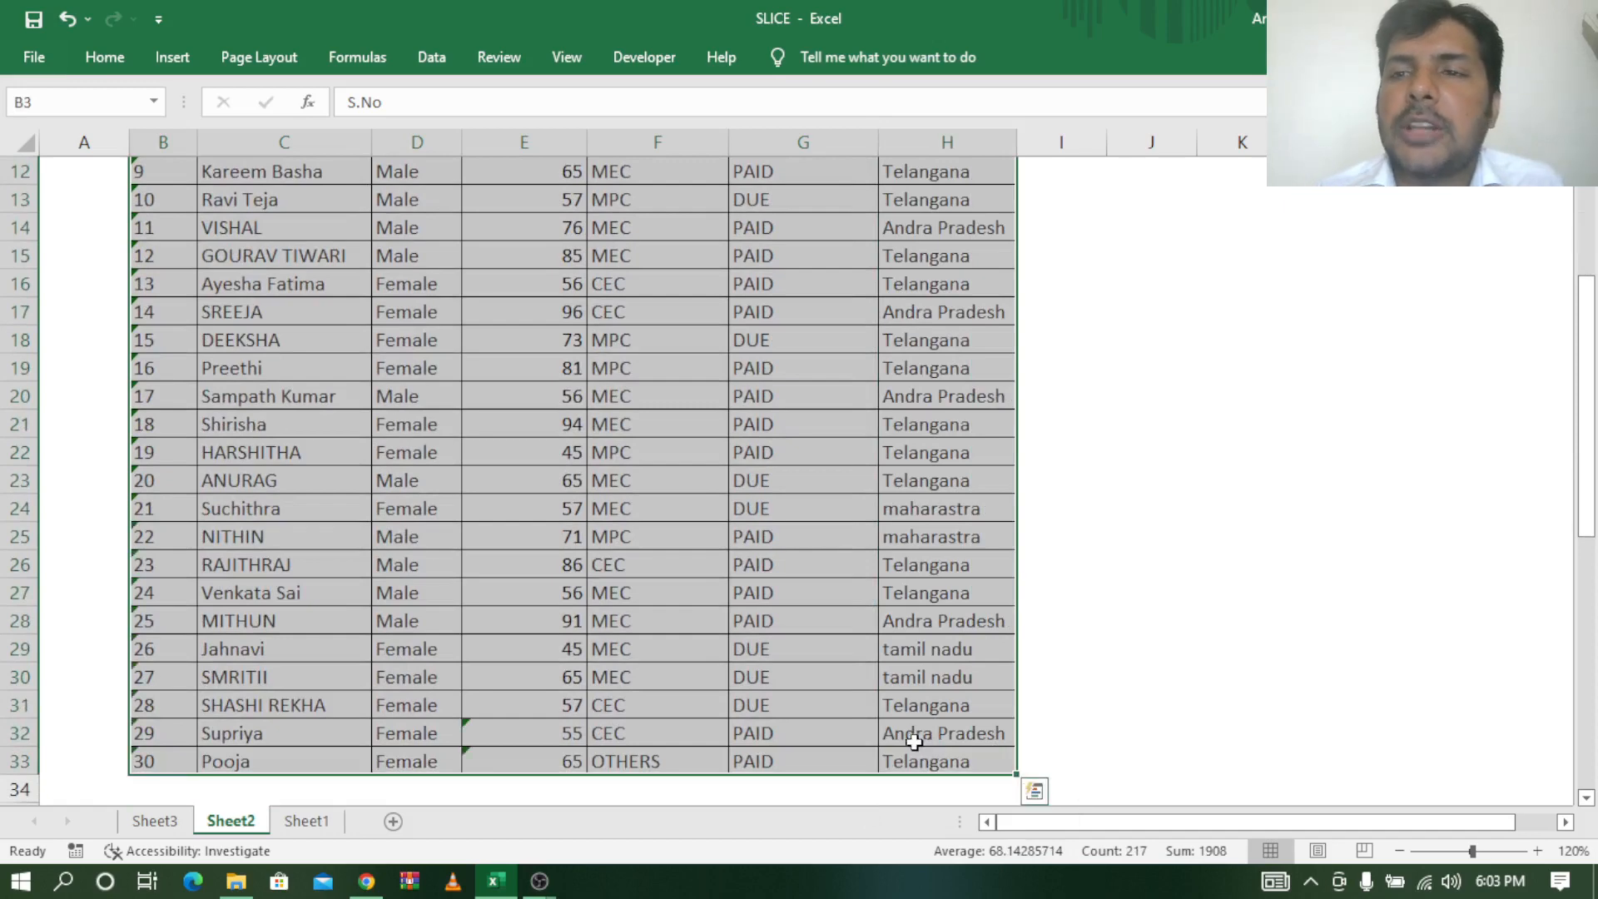
Examine the summary report's gender, inter group, state, fee payment and gender-wise fee blocks below the admission list.
{"action": "left_click", "coordinate": [1587, 797]}
{"action": "scroll", "coordinate": [1586, 798], "scroll_direction": "down", "scroll_amount": 5}
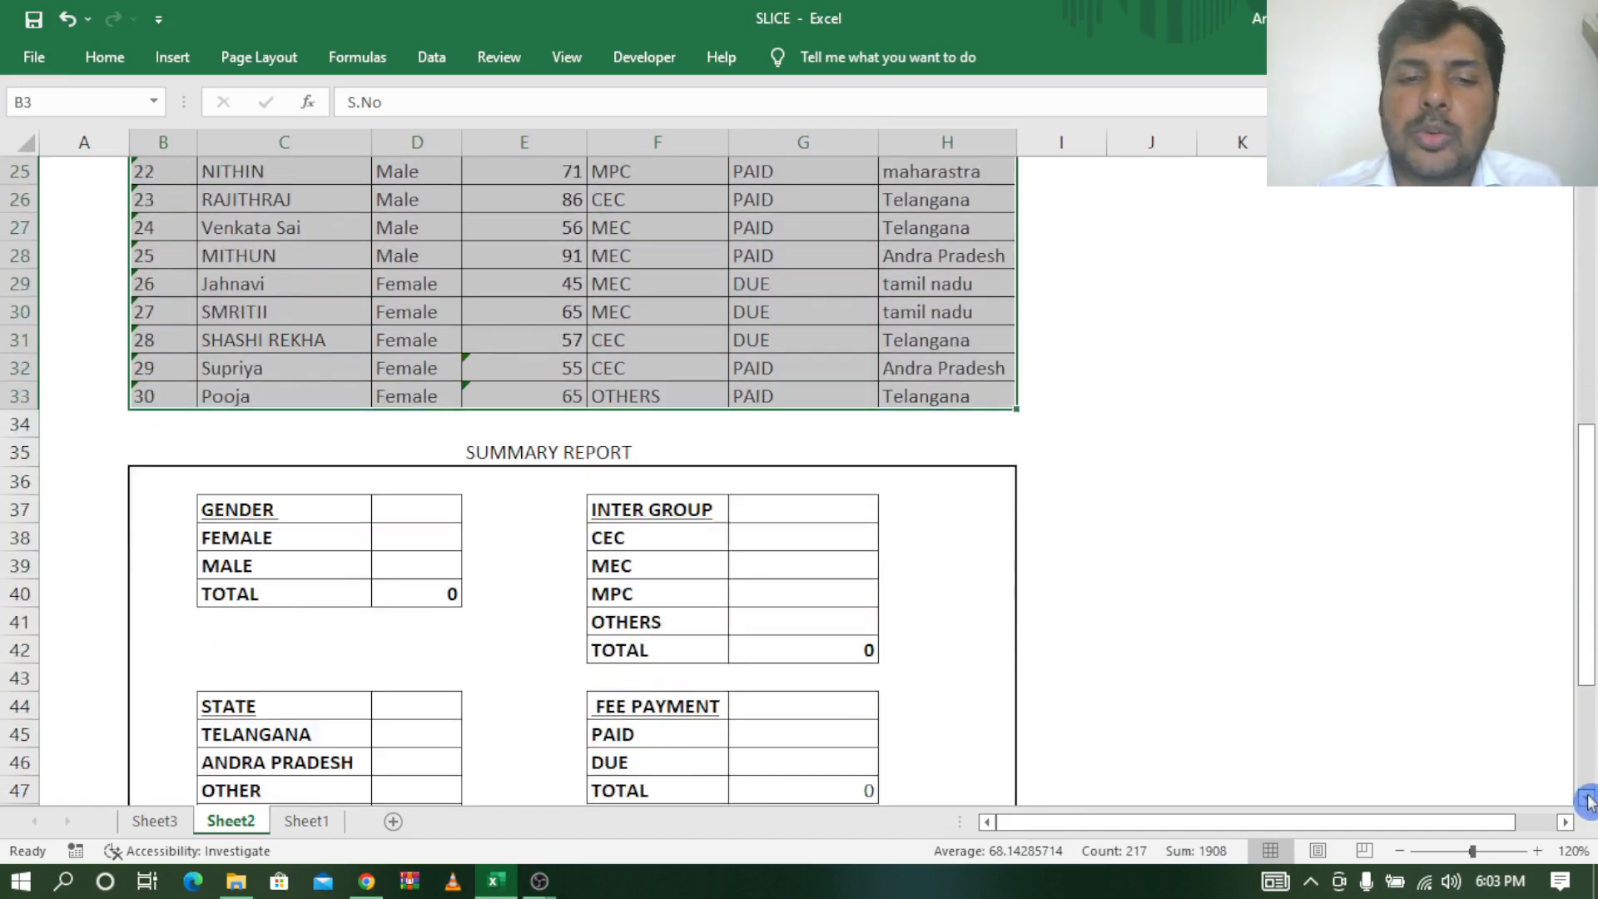
{"action": "left_click_drag", "start_coordinate": [224, 422], "coordinate": [401, 516]}
{"action": "left_click_drag", "start_coordinate": [720, 431], "coordinate": [816, 560]}
{"action": "left_click", "coordinate": [215, 622]}
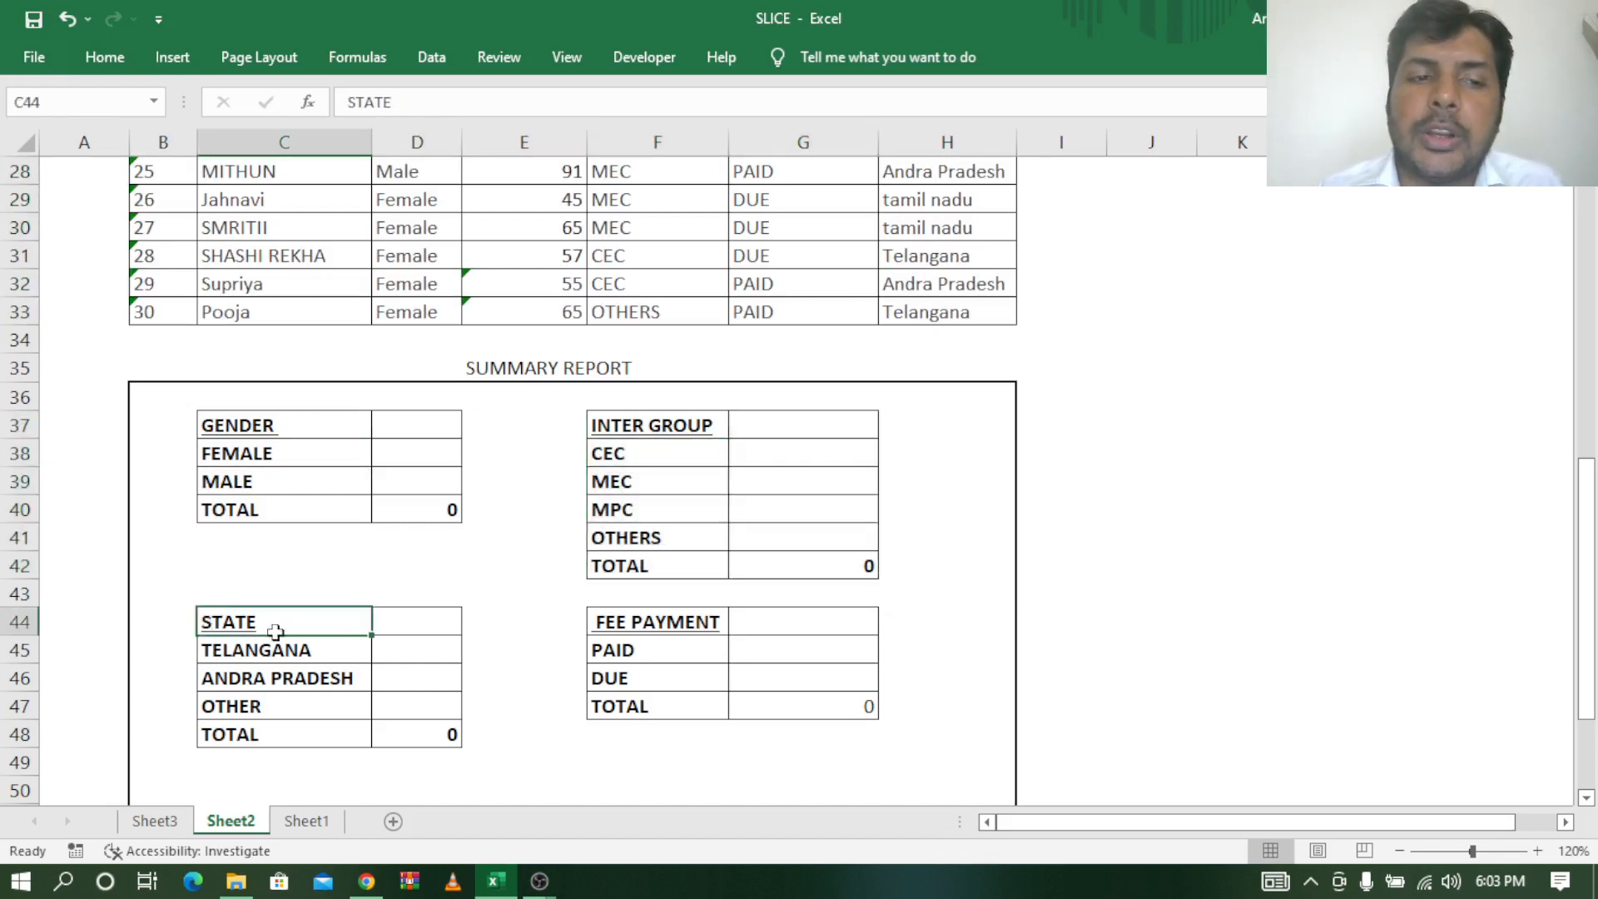
{"action": "left_click_drag", "start_coordinate": [274, 631], "coordinate": [429, 732]}
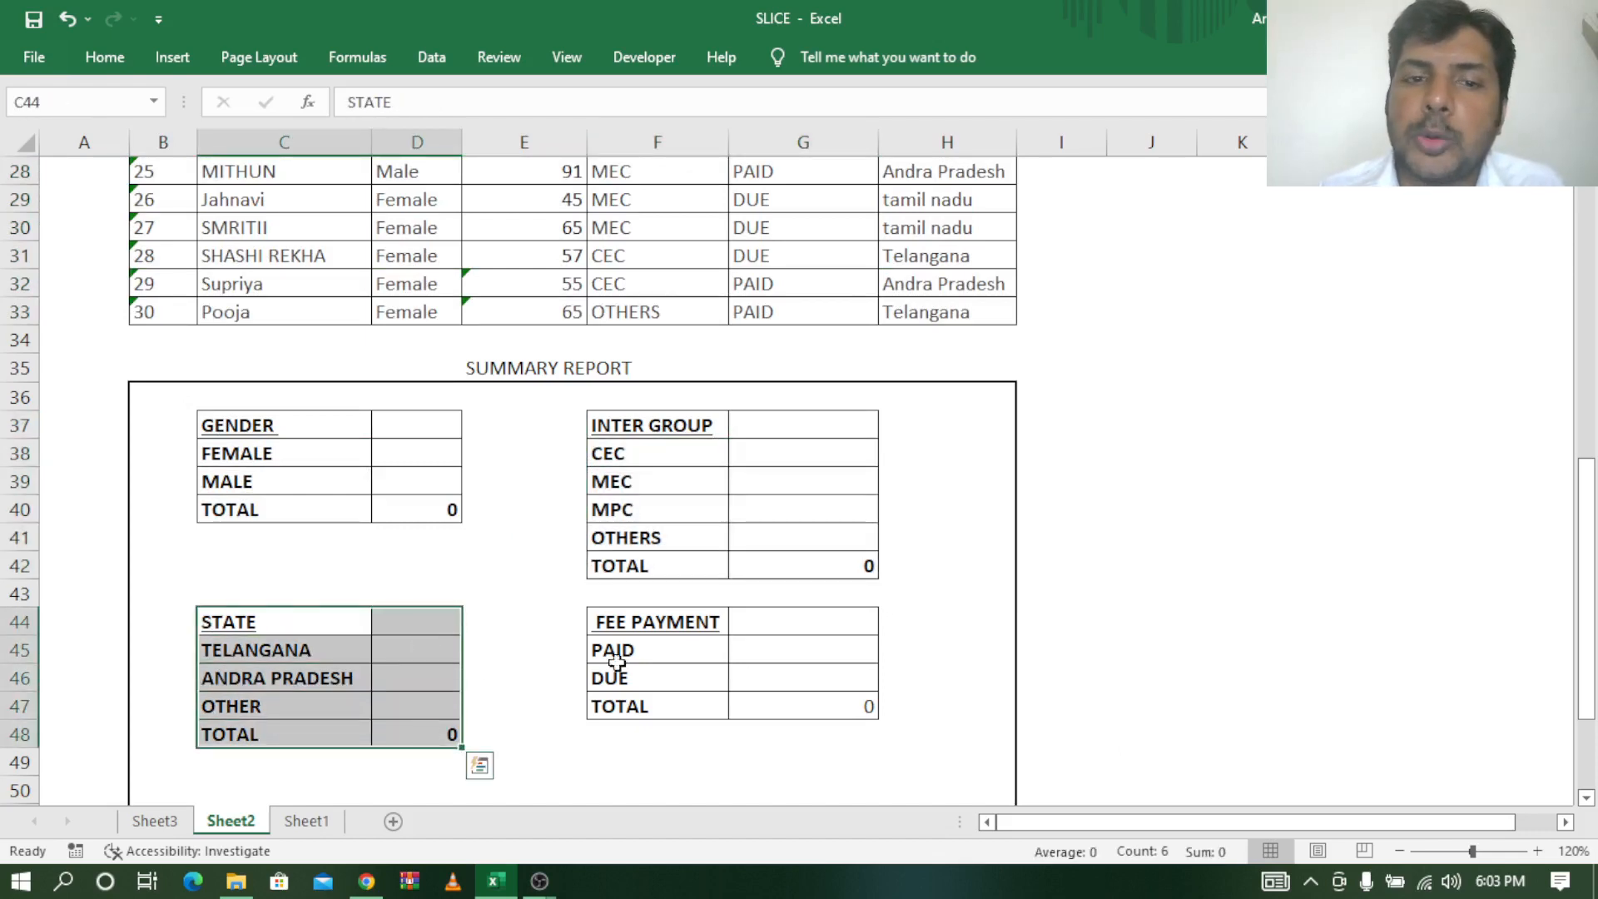
{"action": "left_click_drag", "start_coordinate": [656, 623], "coordinate": [800, 711]}
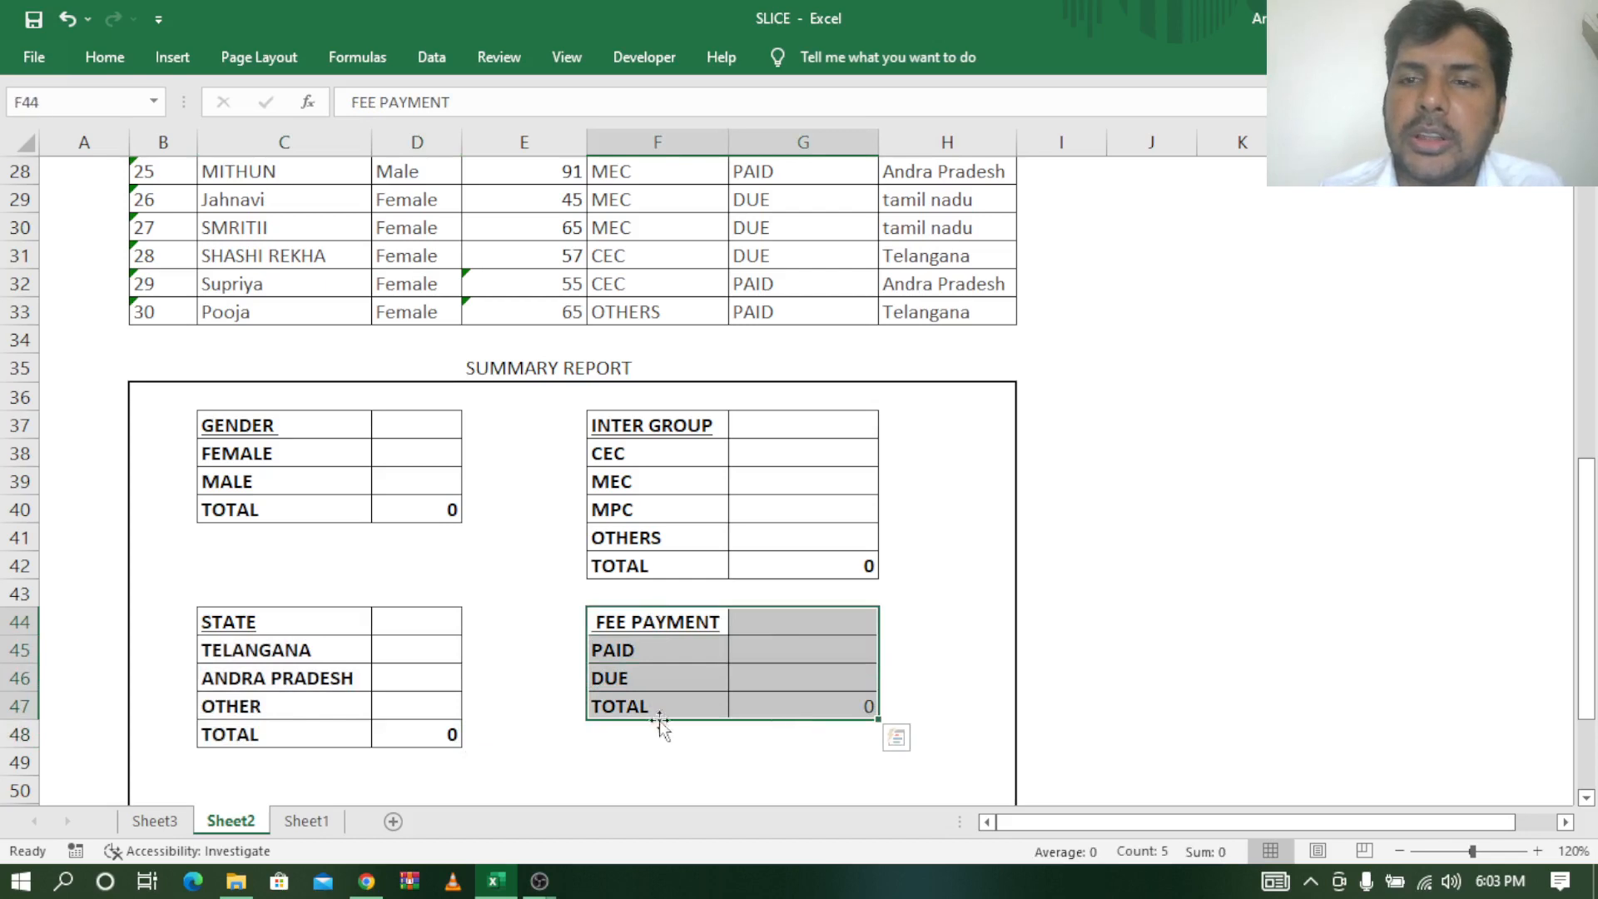
{"action": "left_click_drag", "start_coordinate": [1584, 804], "coordinate": [1584, 804]}
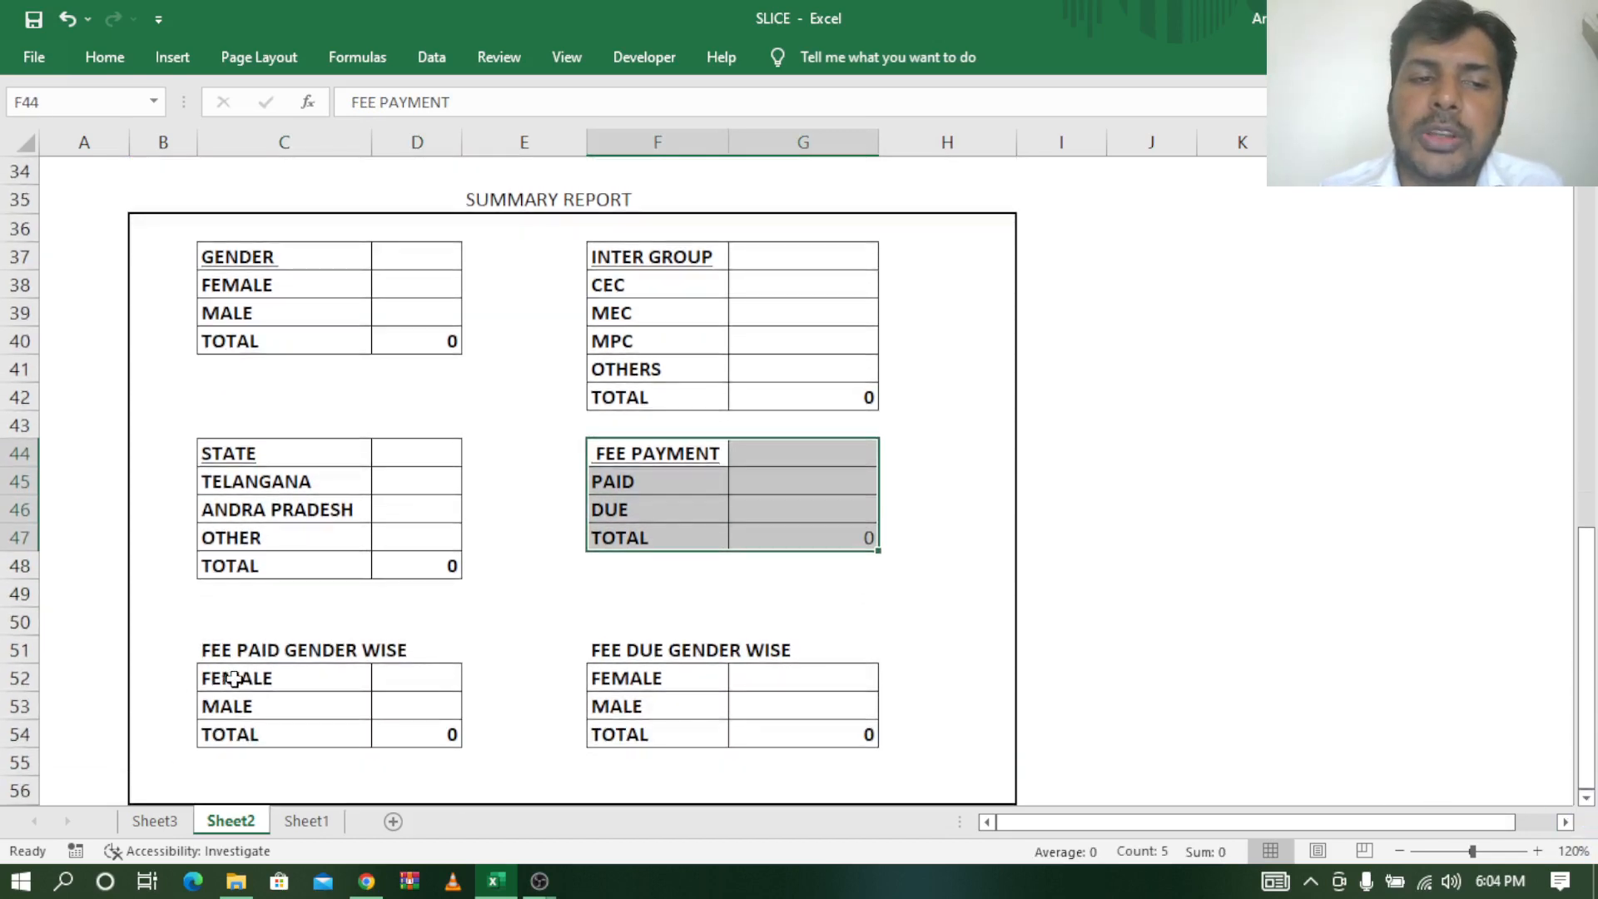
{"action": "left_click_drag", "start_coordinate": [228, 677], "coordinate": [397, 731]}
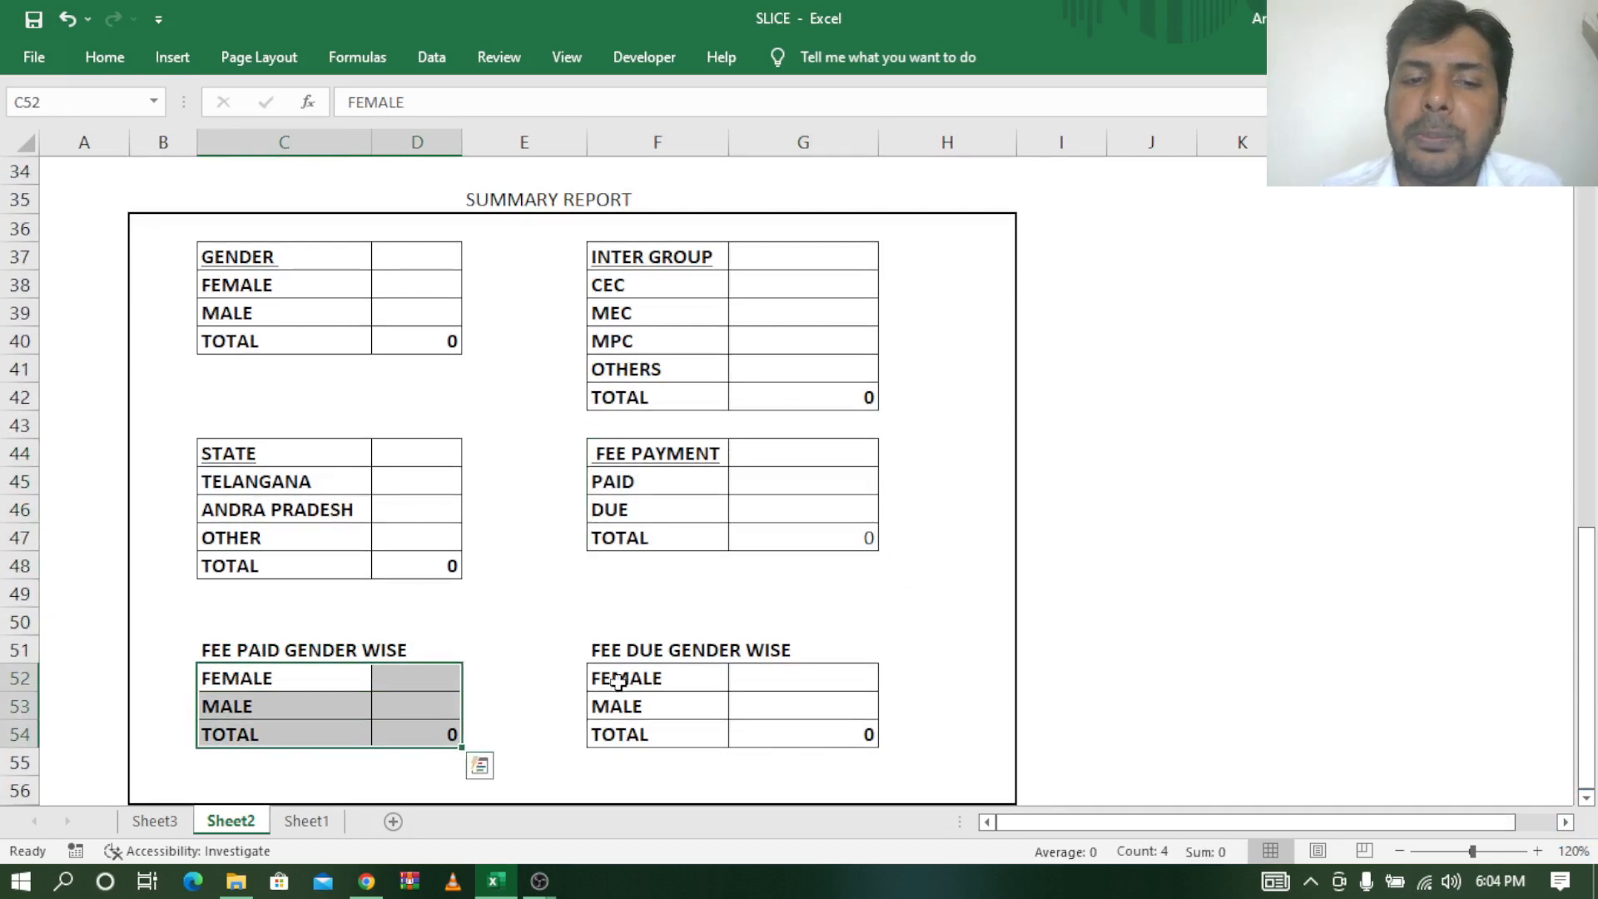
{"action": "left_click_drag", "start_coordinate": [624, 674], "coordinate": [842, 750]}
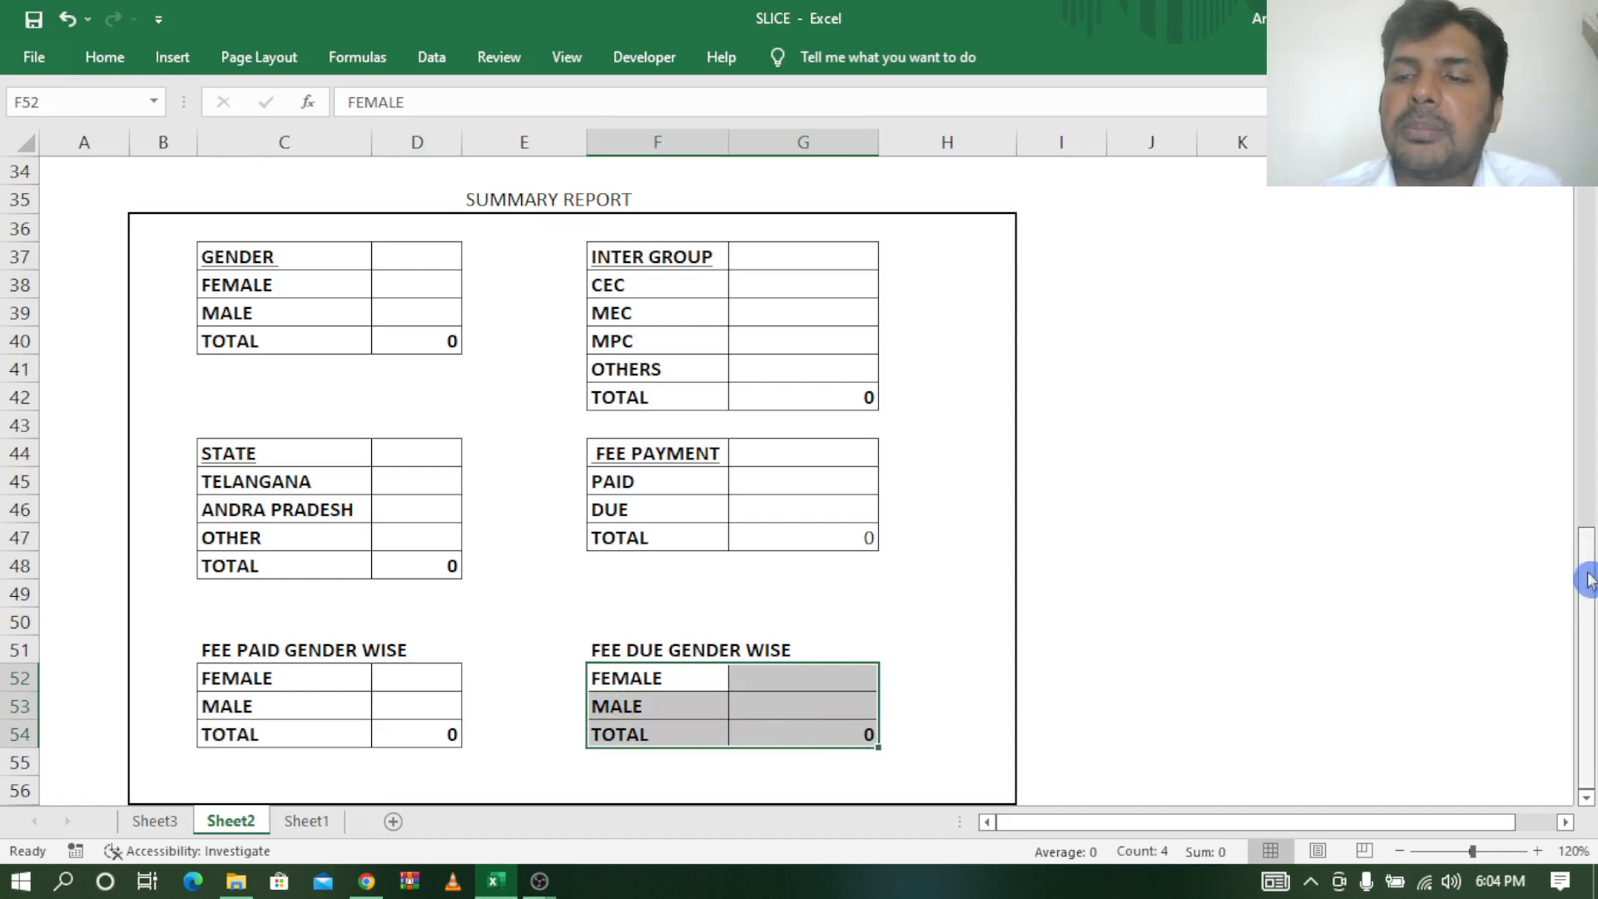
Turn on filtering for the header row of the admission list.
{"action": "left_click_drag", "start_coordinate": [1590, 580], "coordinate": [1590, 190]}
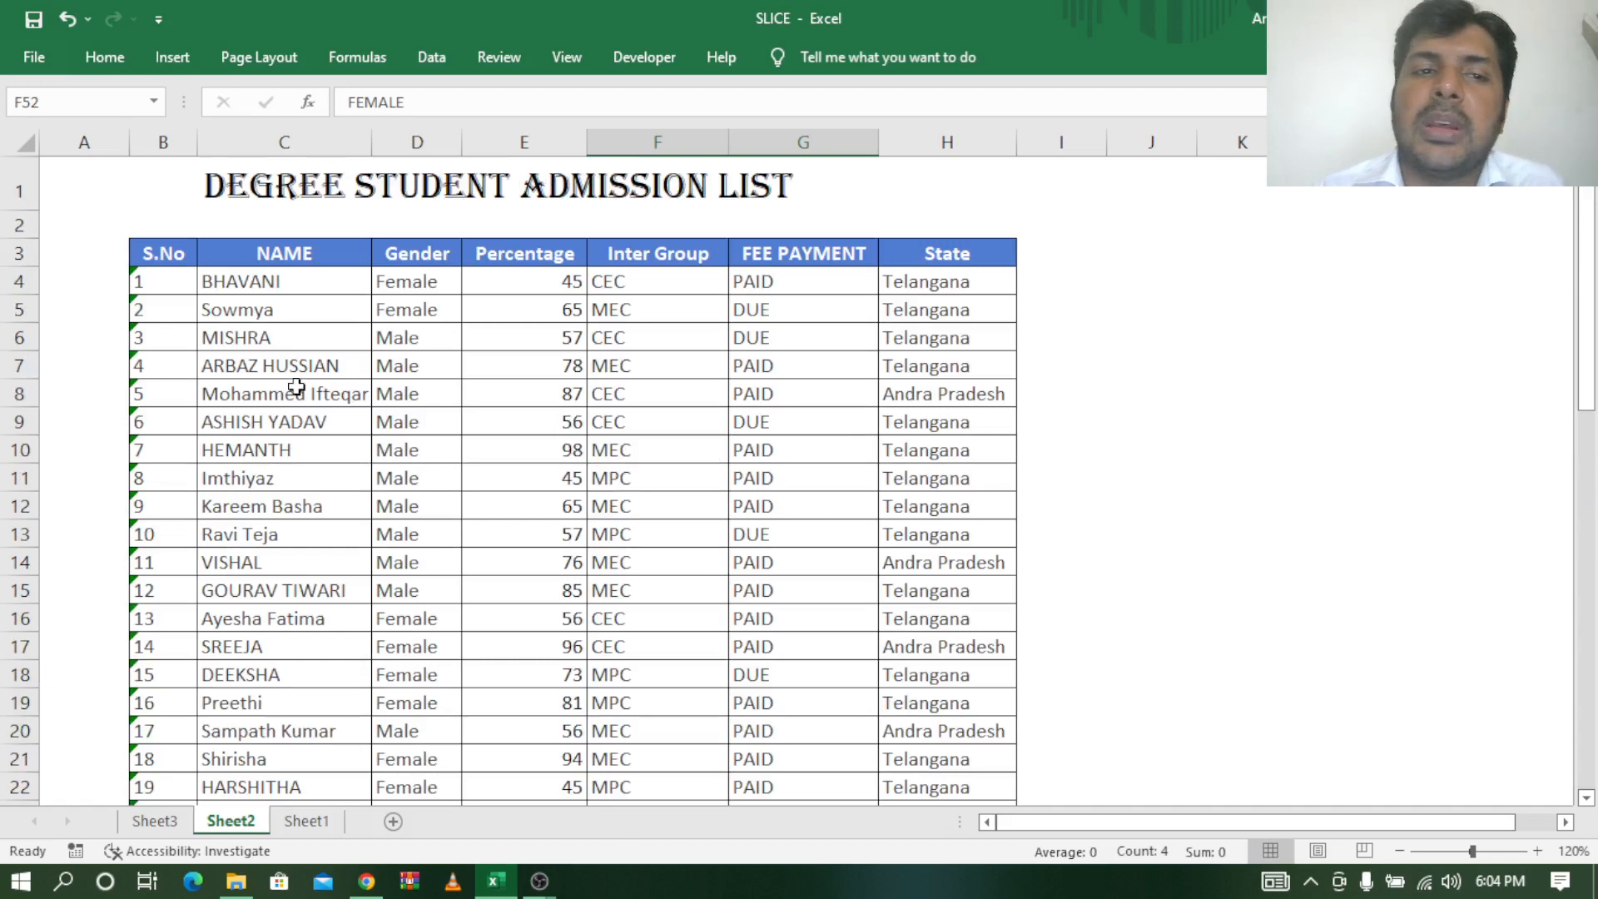
{"action": "left_click", "coordinate": [296, 387]}
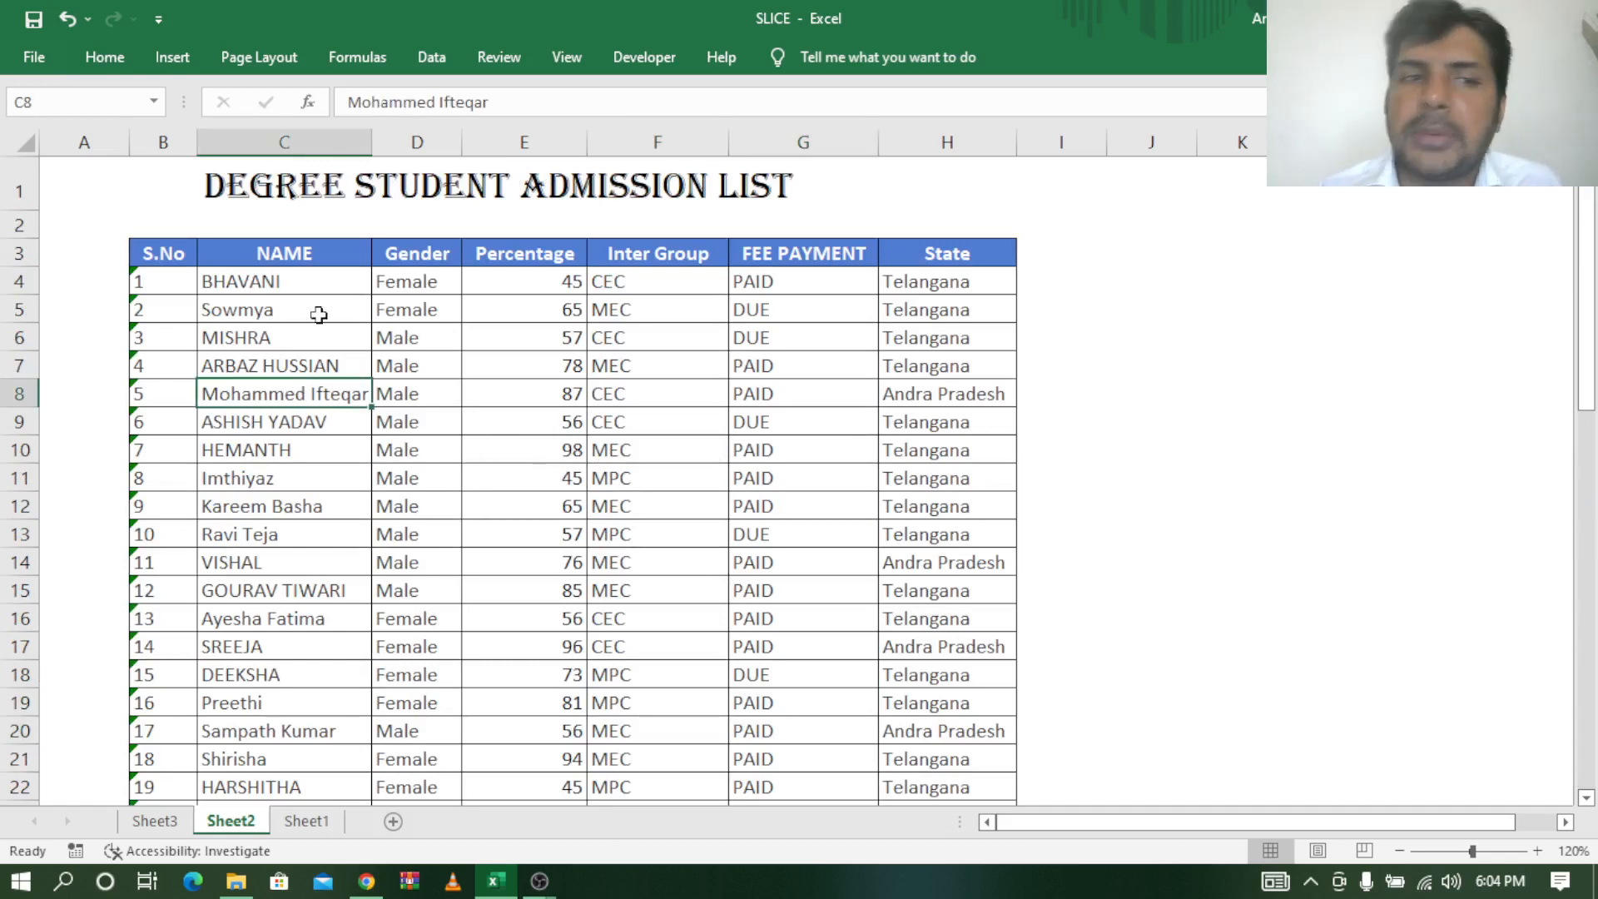
{"action": "left_click", "coordinate": [537, 509]}
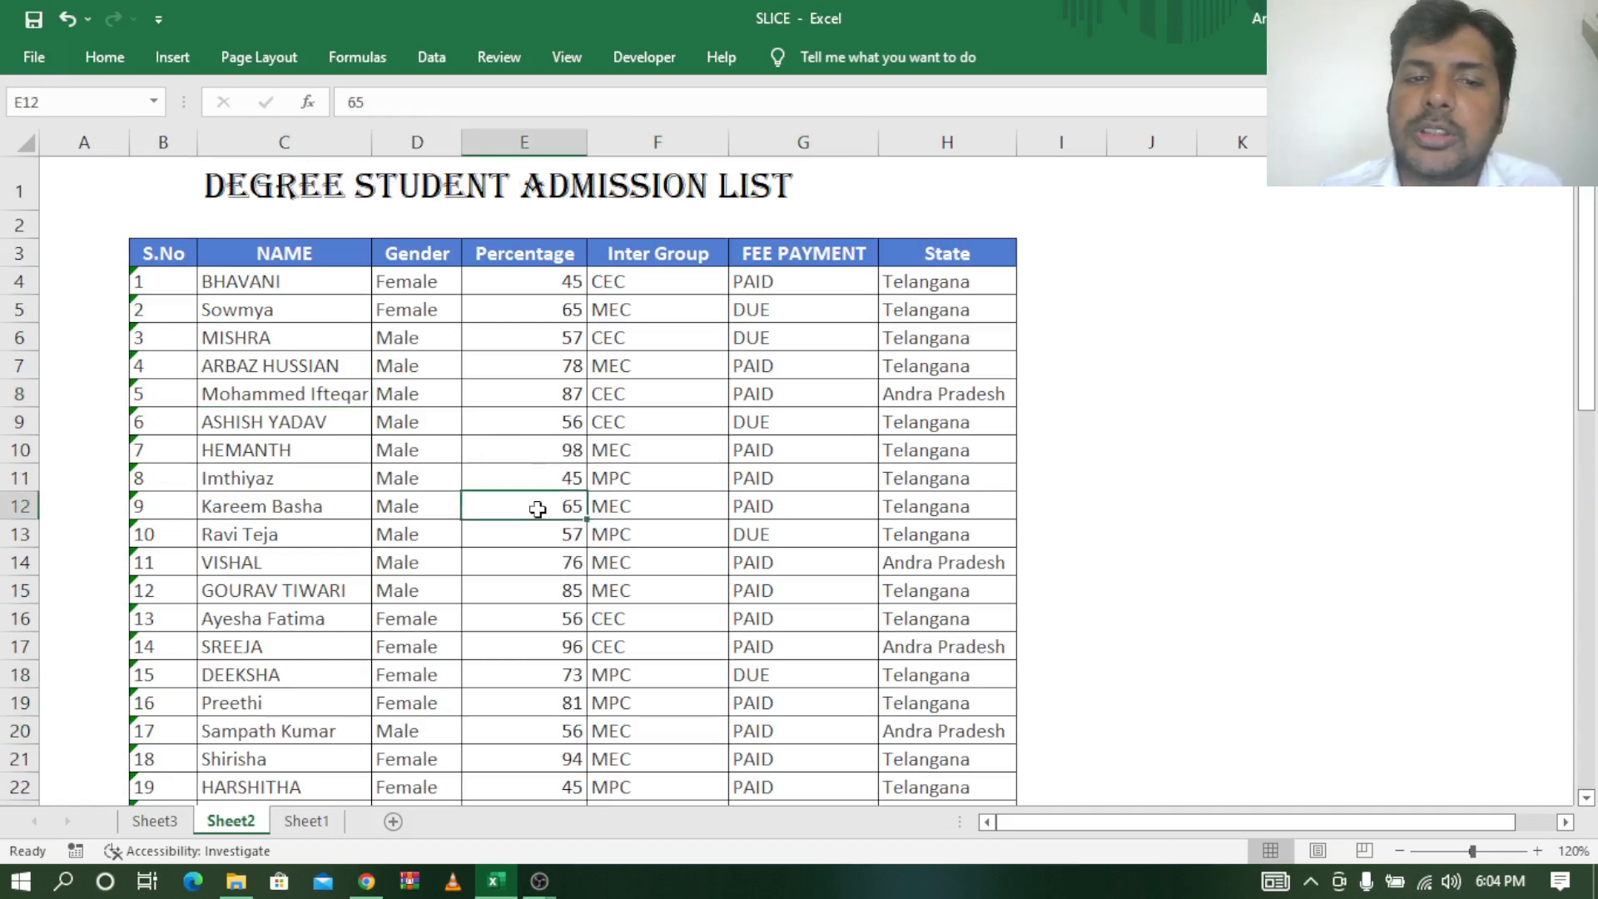
{"action": "left_click", "coordinate": [436, 58]}
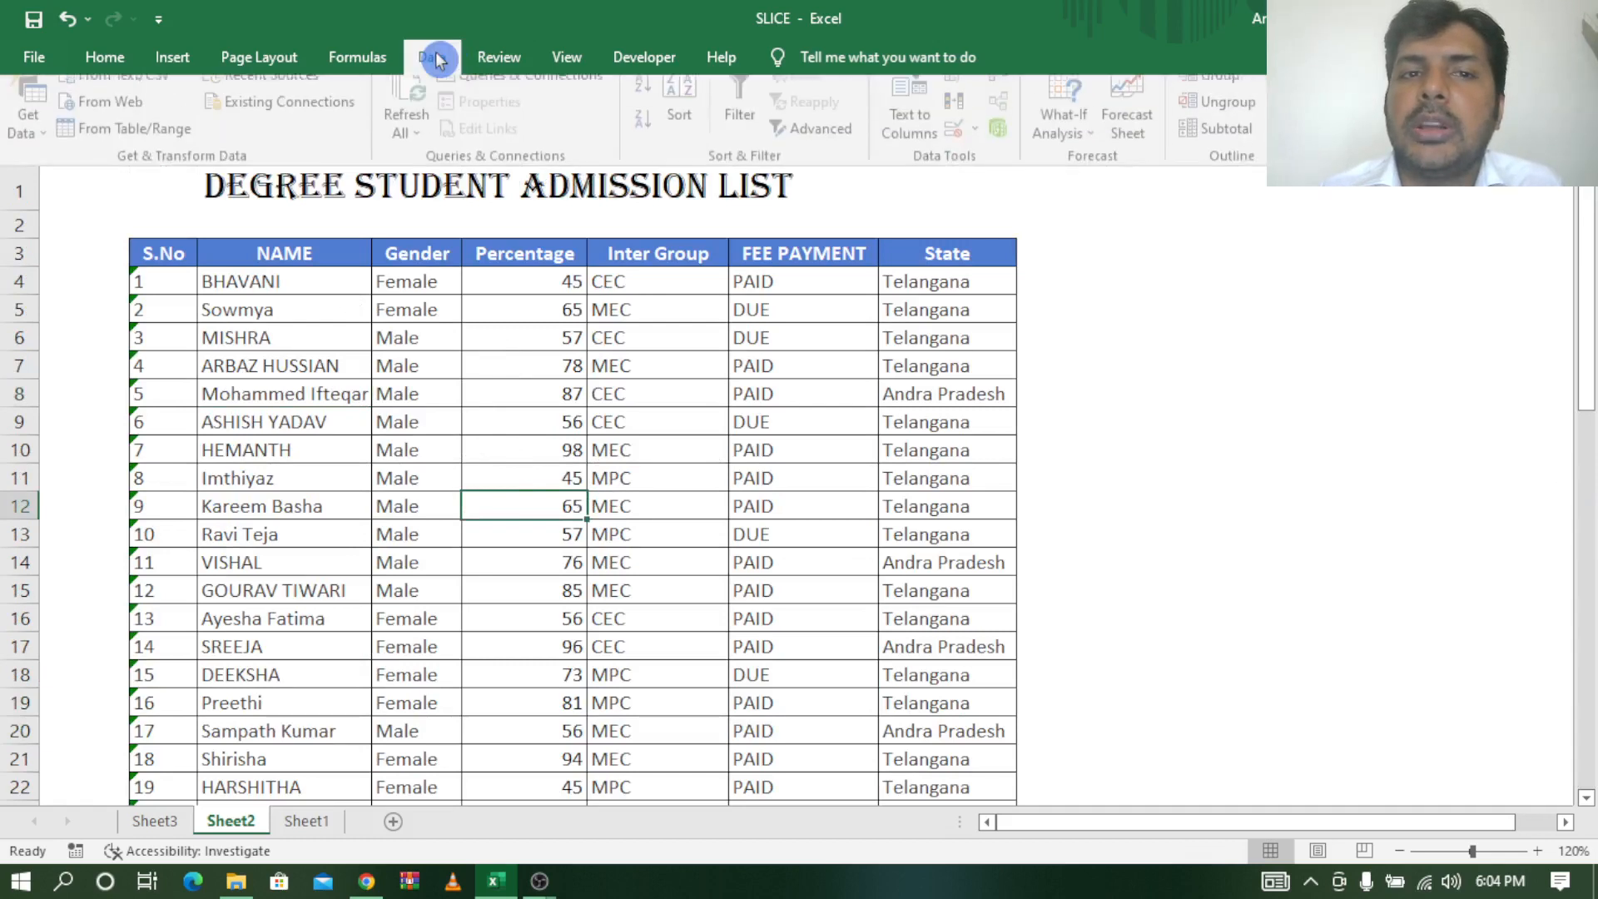
{"action": "left_click", "coordinate": [746, 129]}
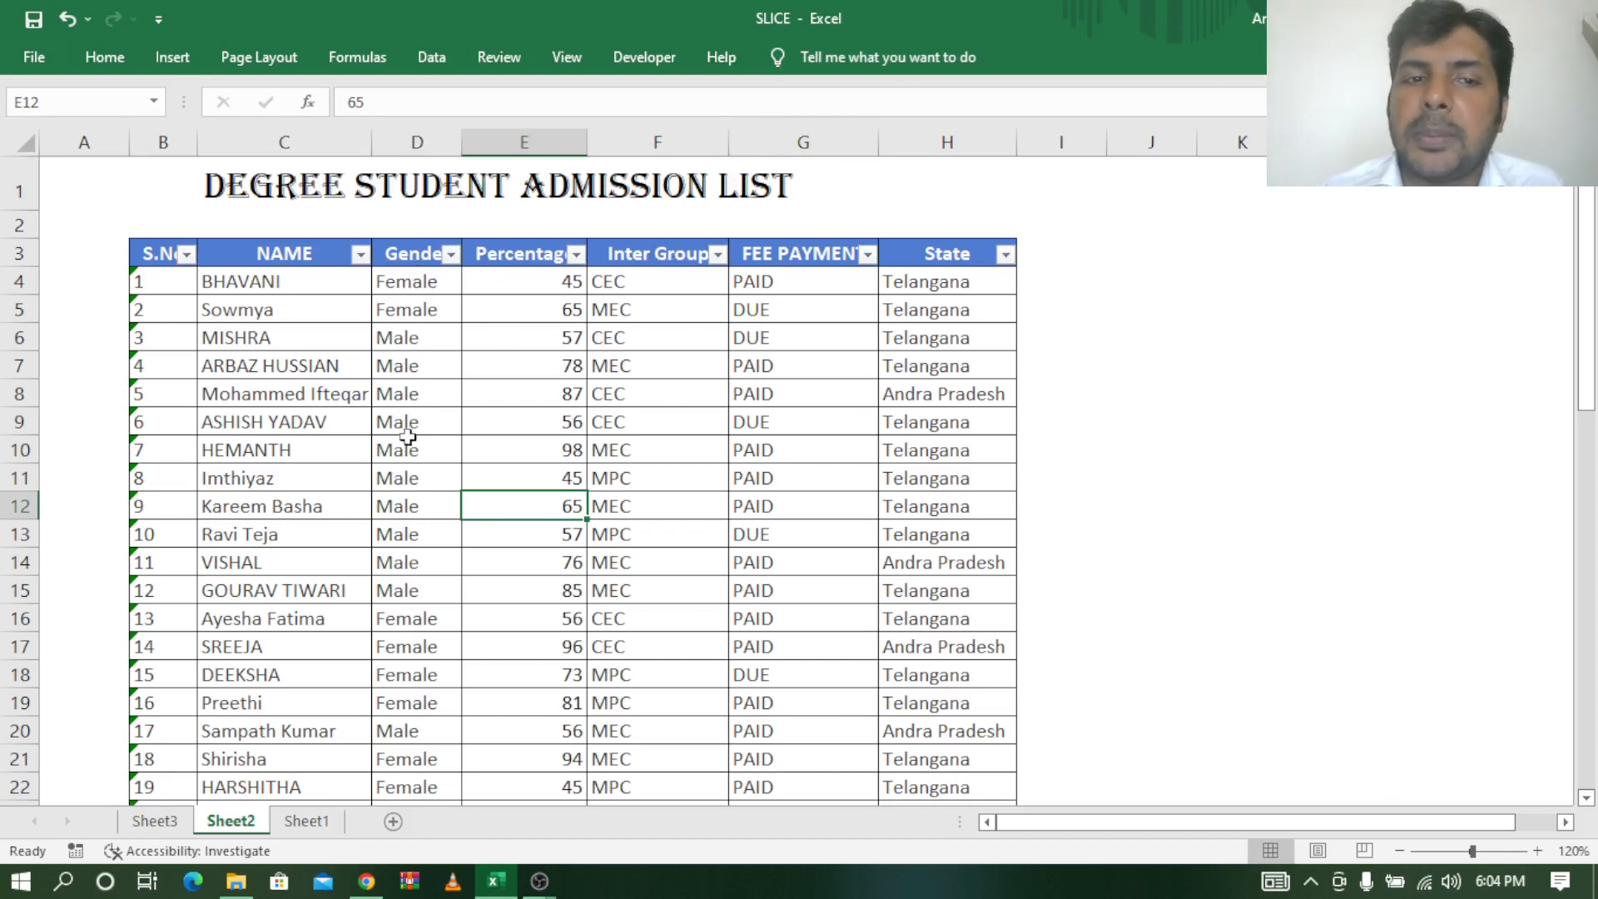
Filter the admission list's Gender column to show only Female.
{"action": "left_click", "coordinate": [436, 339]}
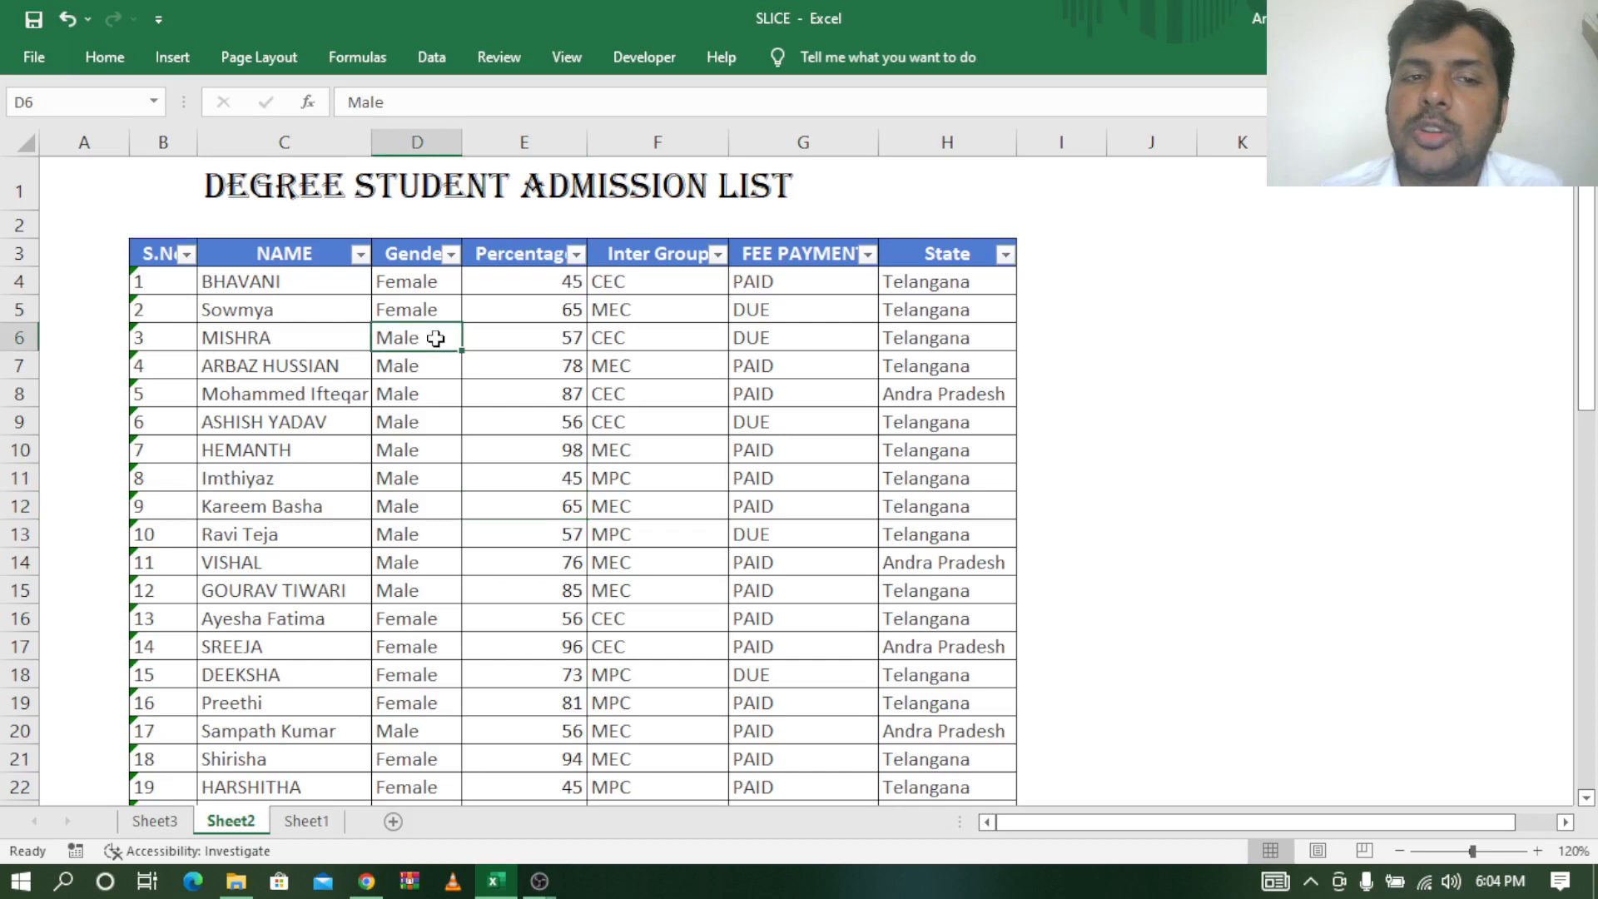
{"action": "left_click", "coordinate": [451, 256]}
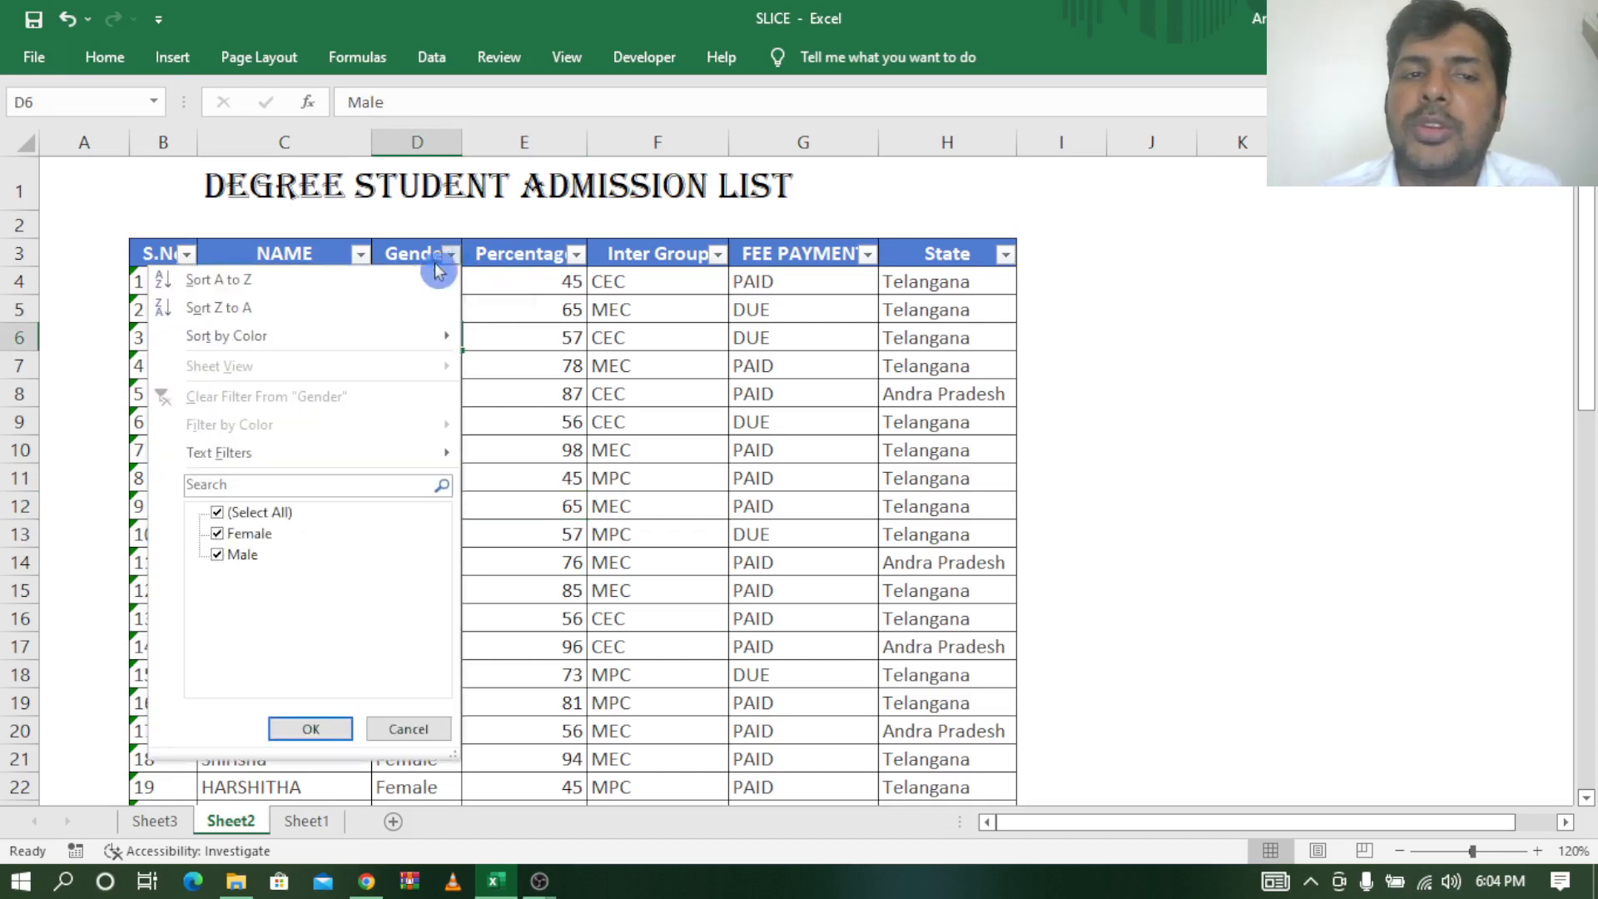
{"action": "left_click", "coordinate": [218, 512]}
{"action": "left_click", "coordinate": [230, 537]}
{"action": "left_click", "coordinate": [333, 731]}
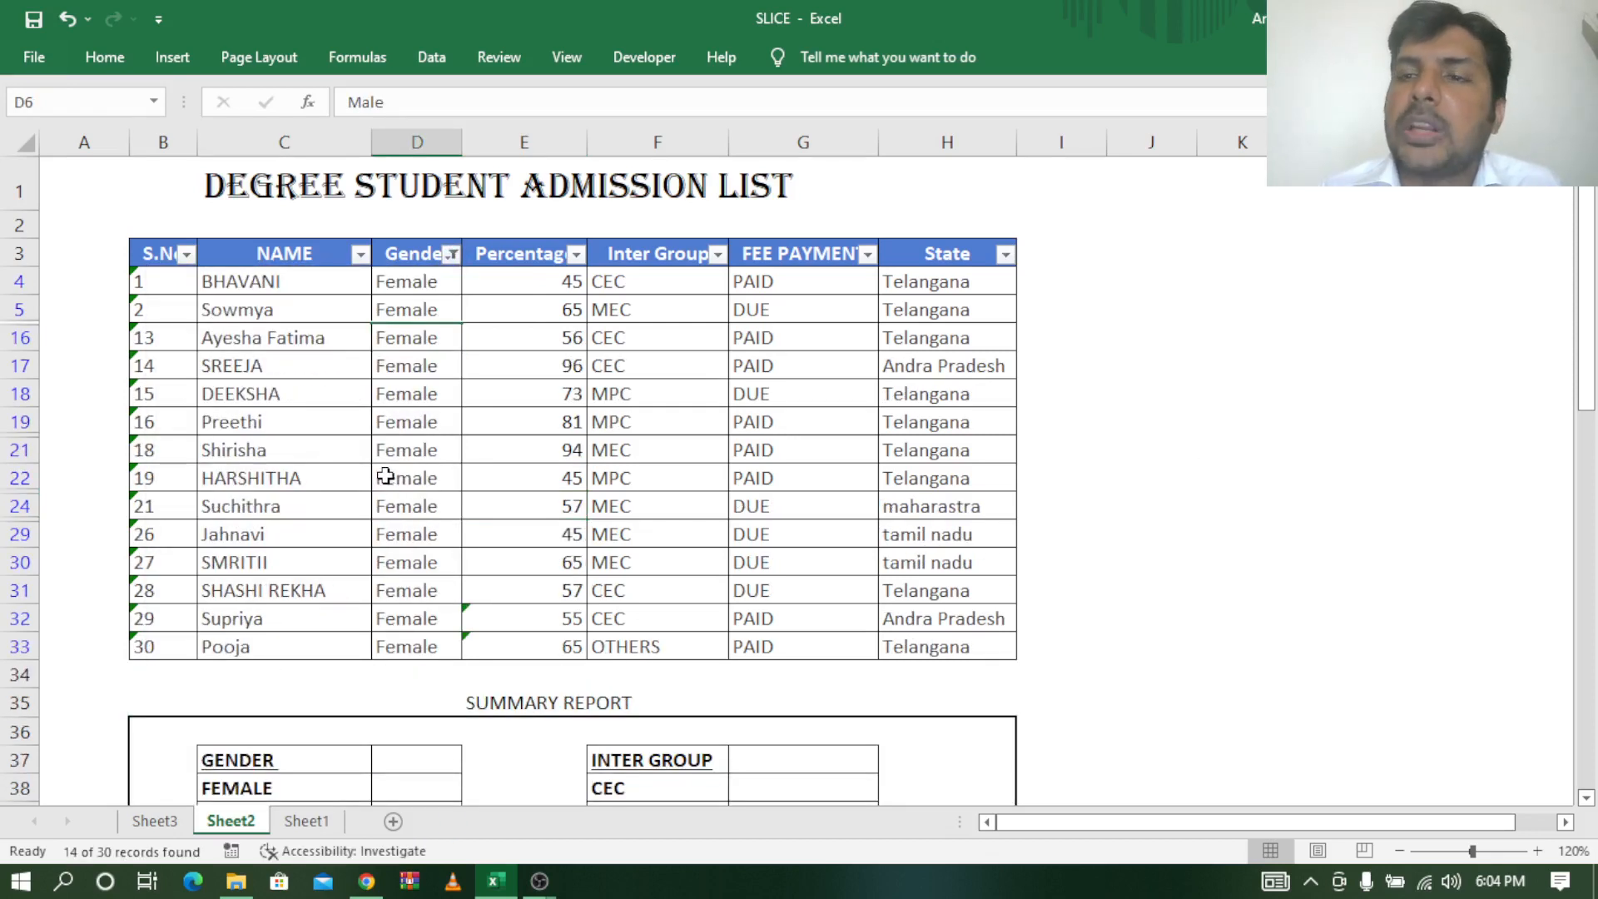
Count the filtered Female entries and enter 14 beside FEMALE in the summary report's gender block.
{"action": "left_click_drag", "start_coordinate": [420, 284], "coordinate": [420, 644]}
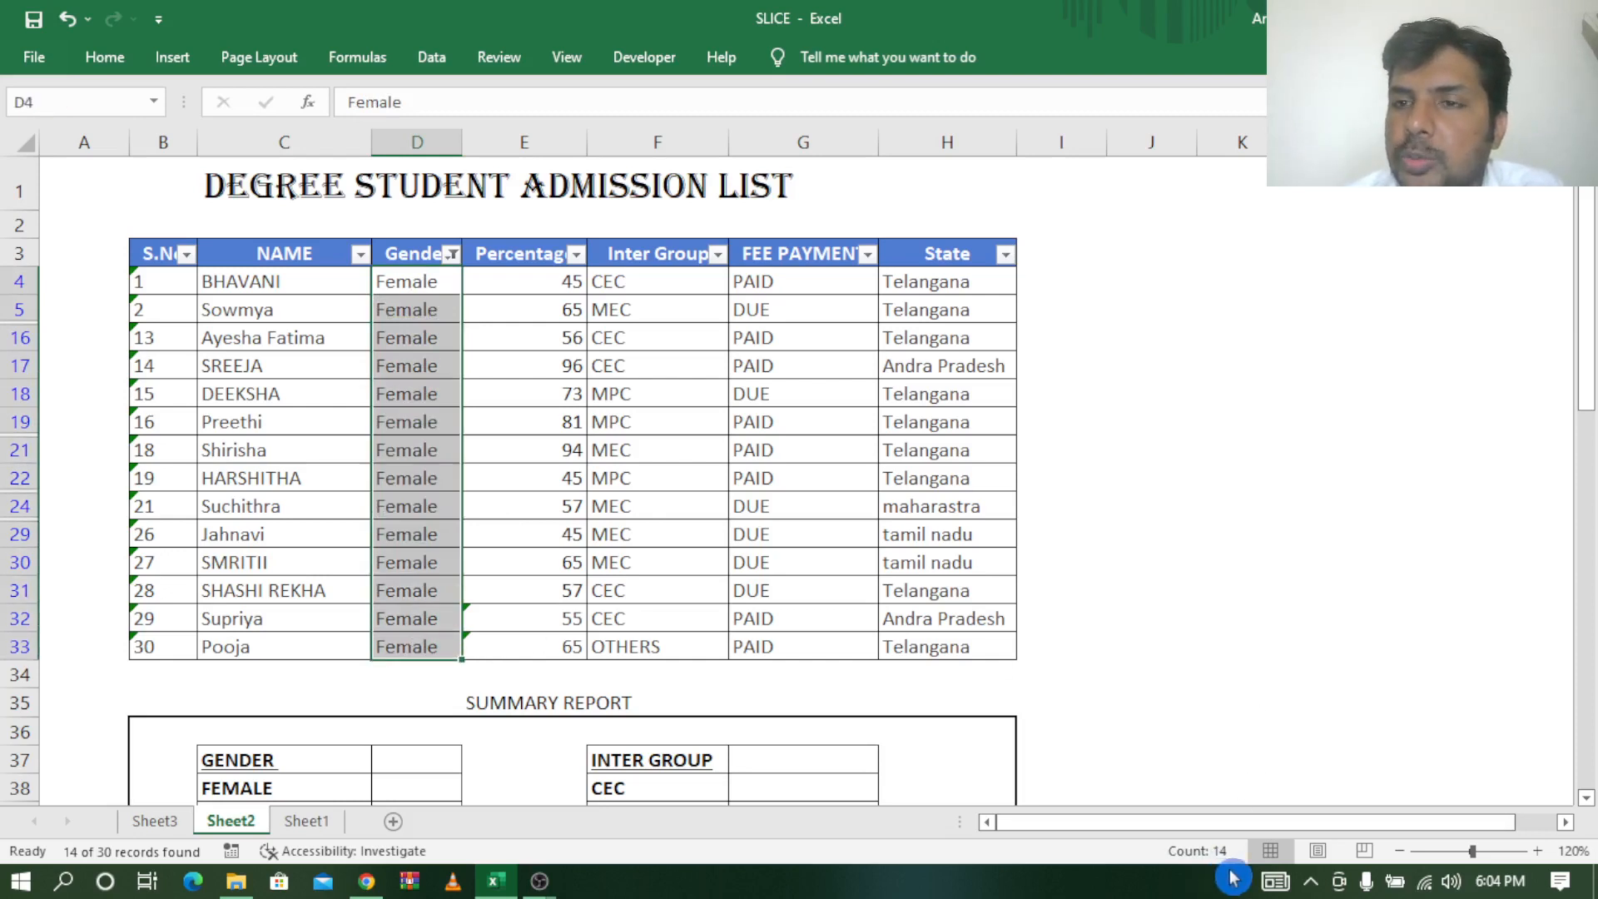
{"action": "left_click", "coordinate": [403, 780]}
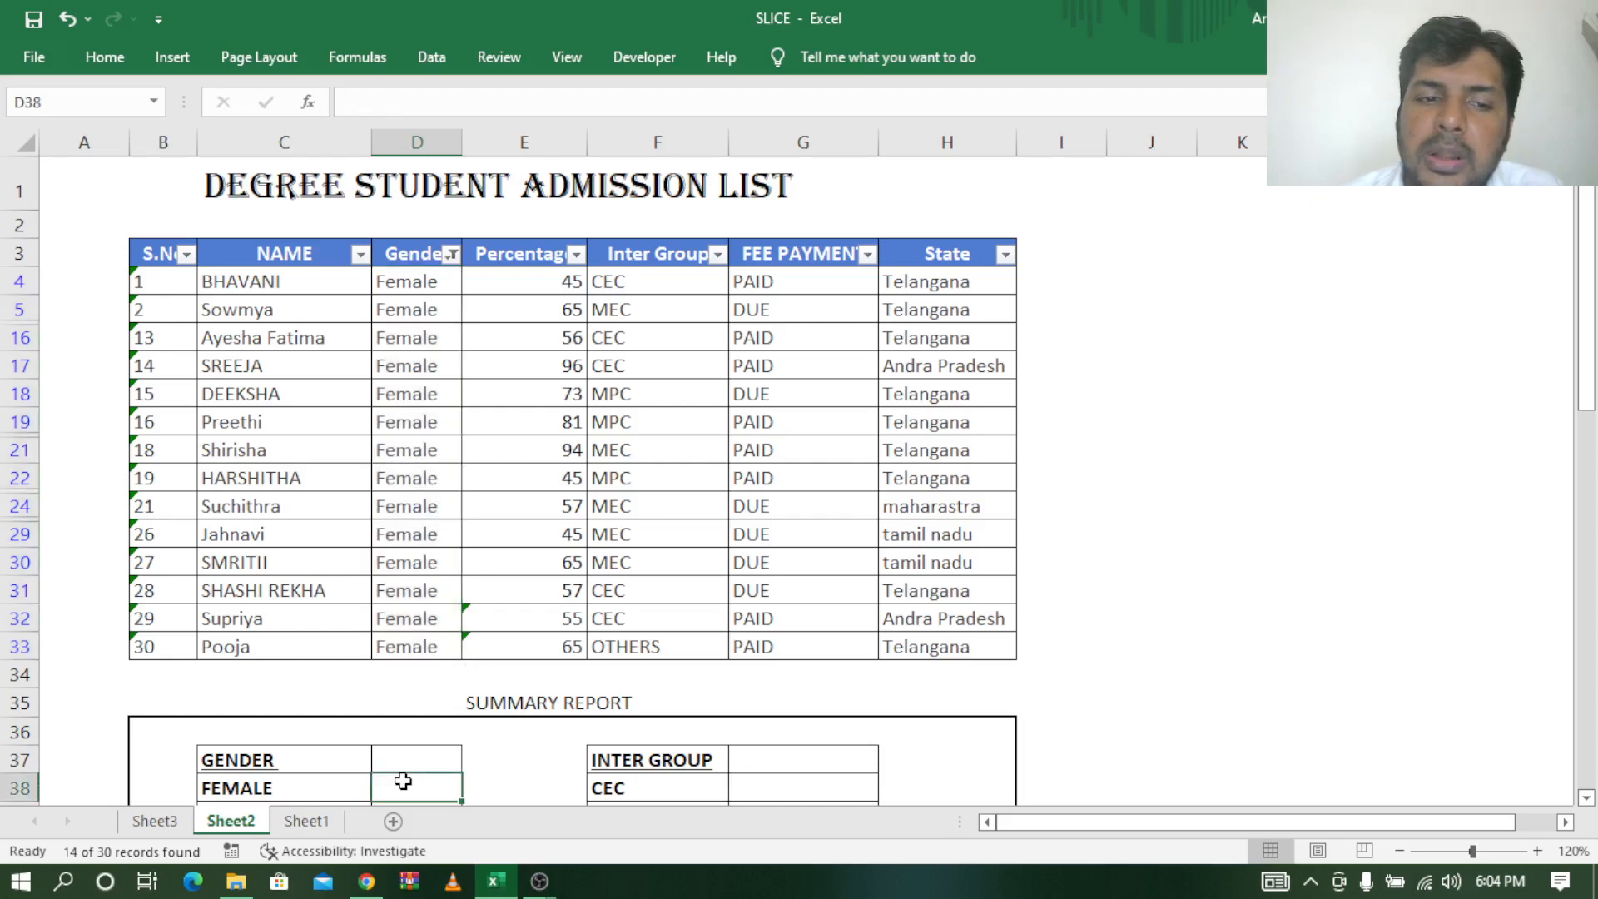
{"action": "scroll", "coordinate": [1586, 800], "scroll_direction": "down", "scroll_amount": 2}
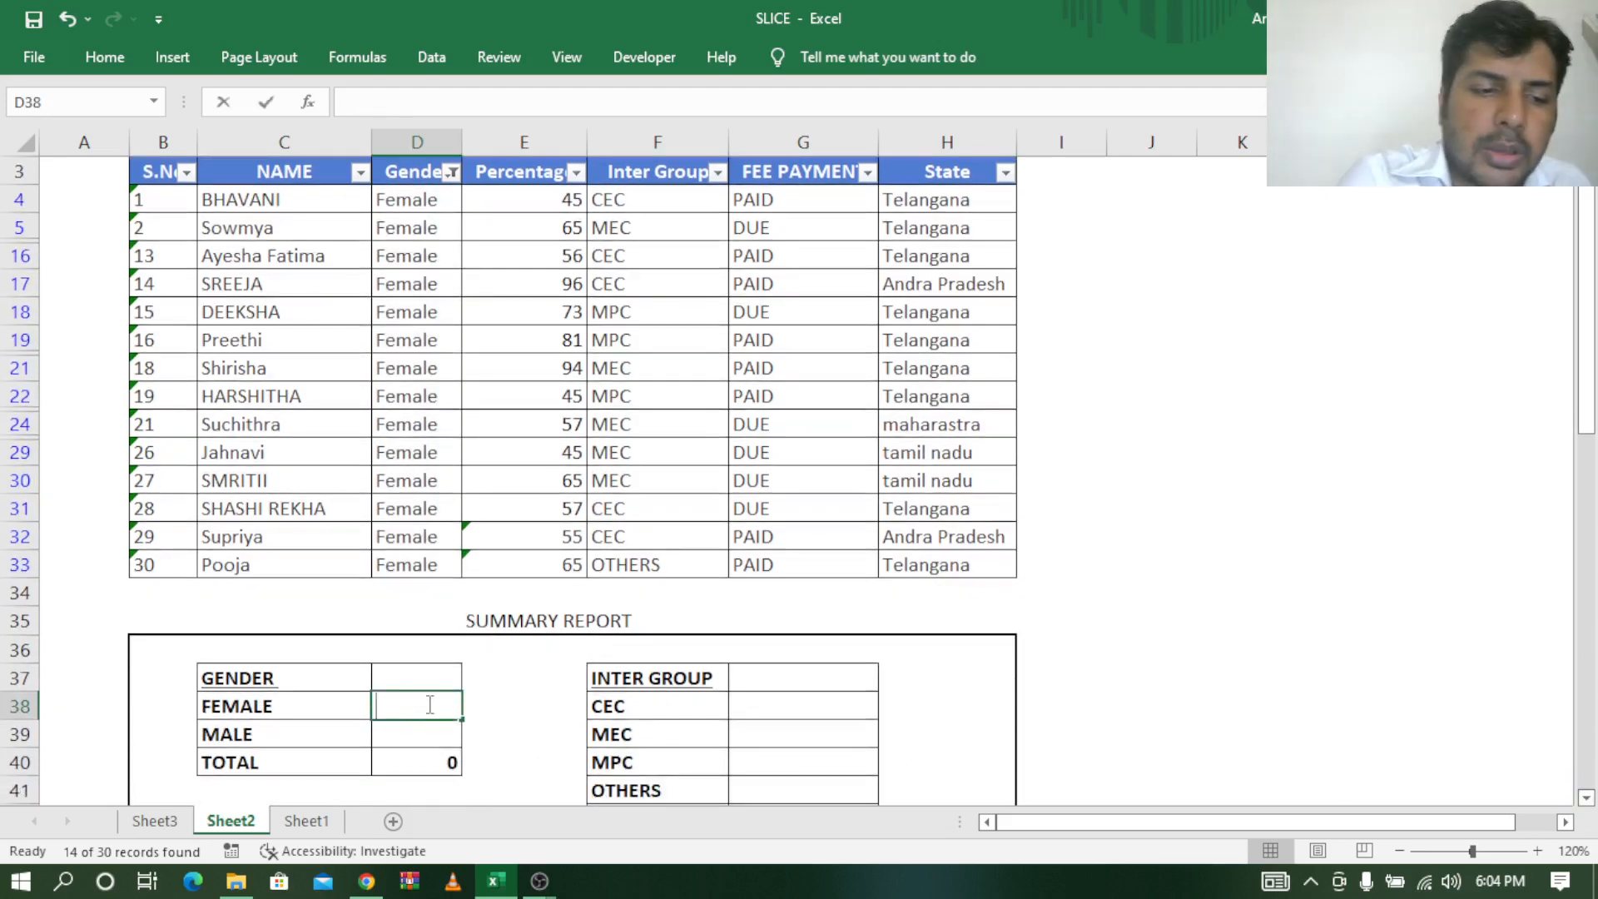
{"action": "type", "text": "14"}
{"action": "key", "text": "ctrl+Return"}
{"action": "key", "text": "Down"}
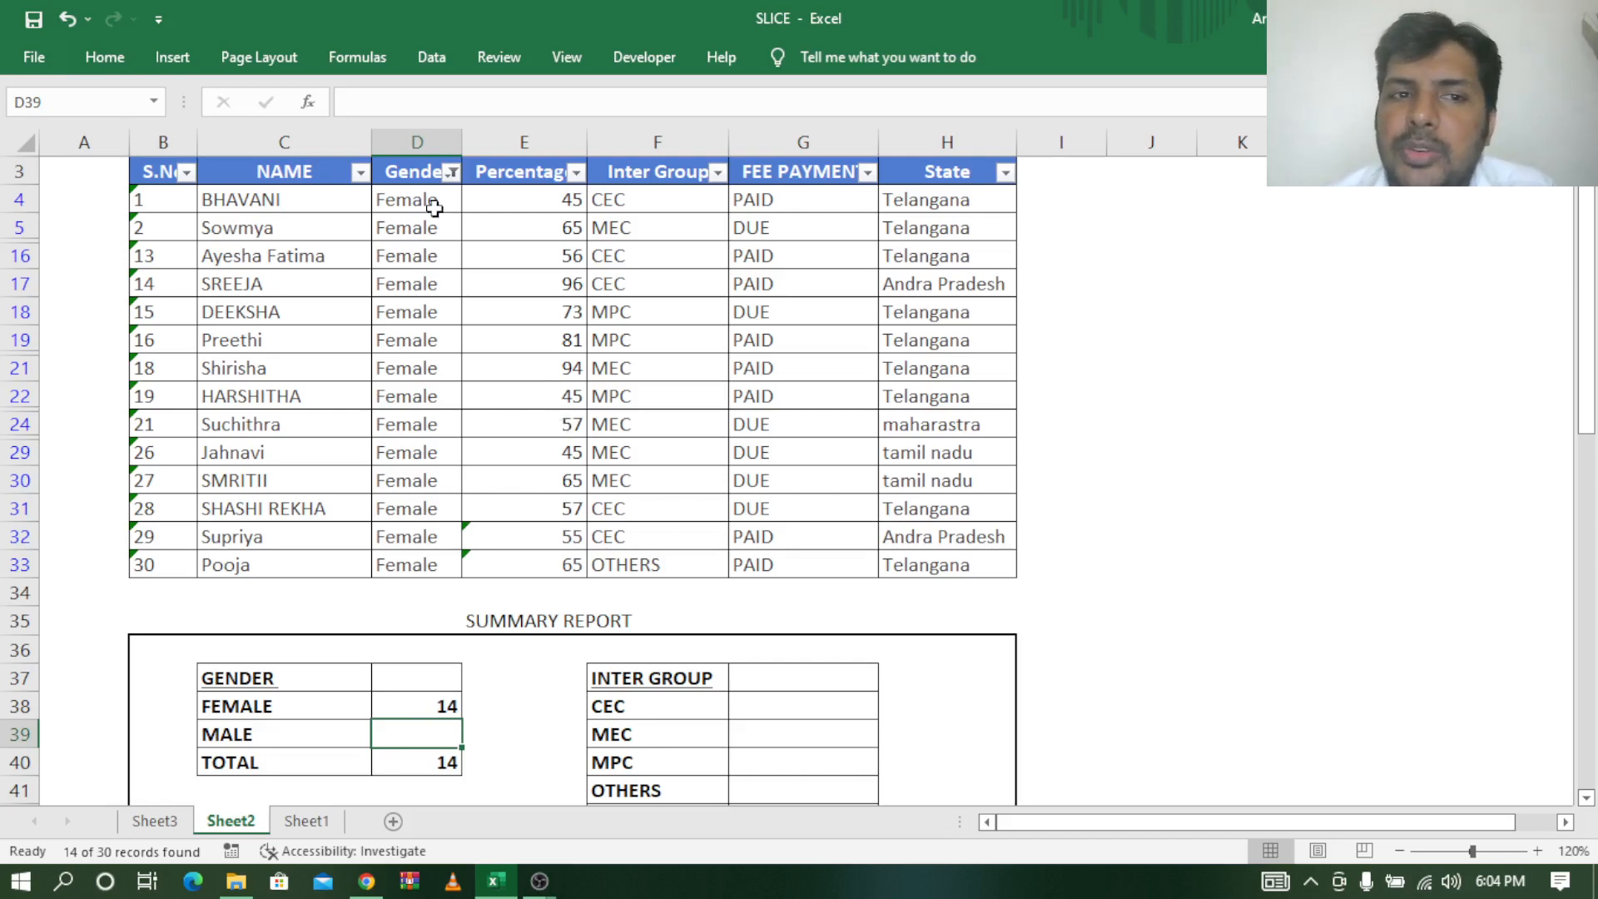
Clear the Gender filter and turn off filtering on the admission list.
{"action": "left_click", "coordinate": [450, 172]}
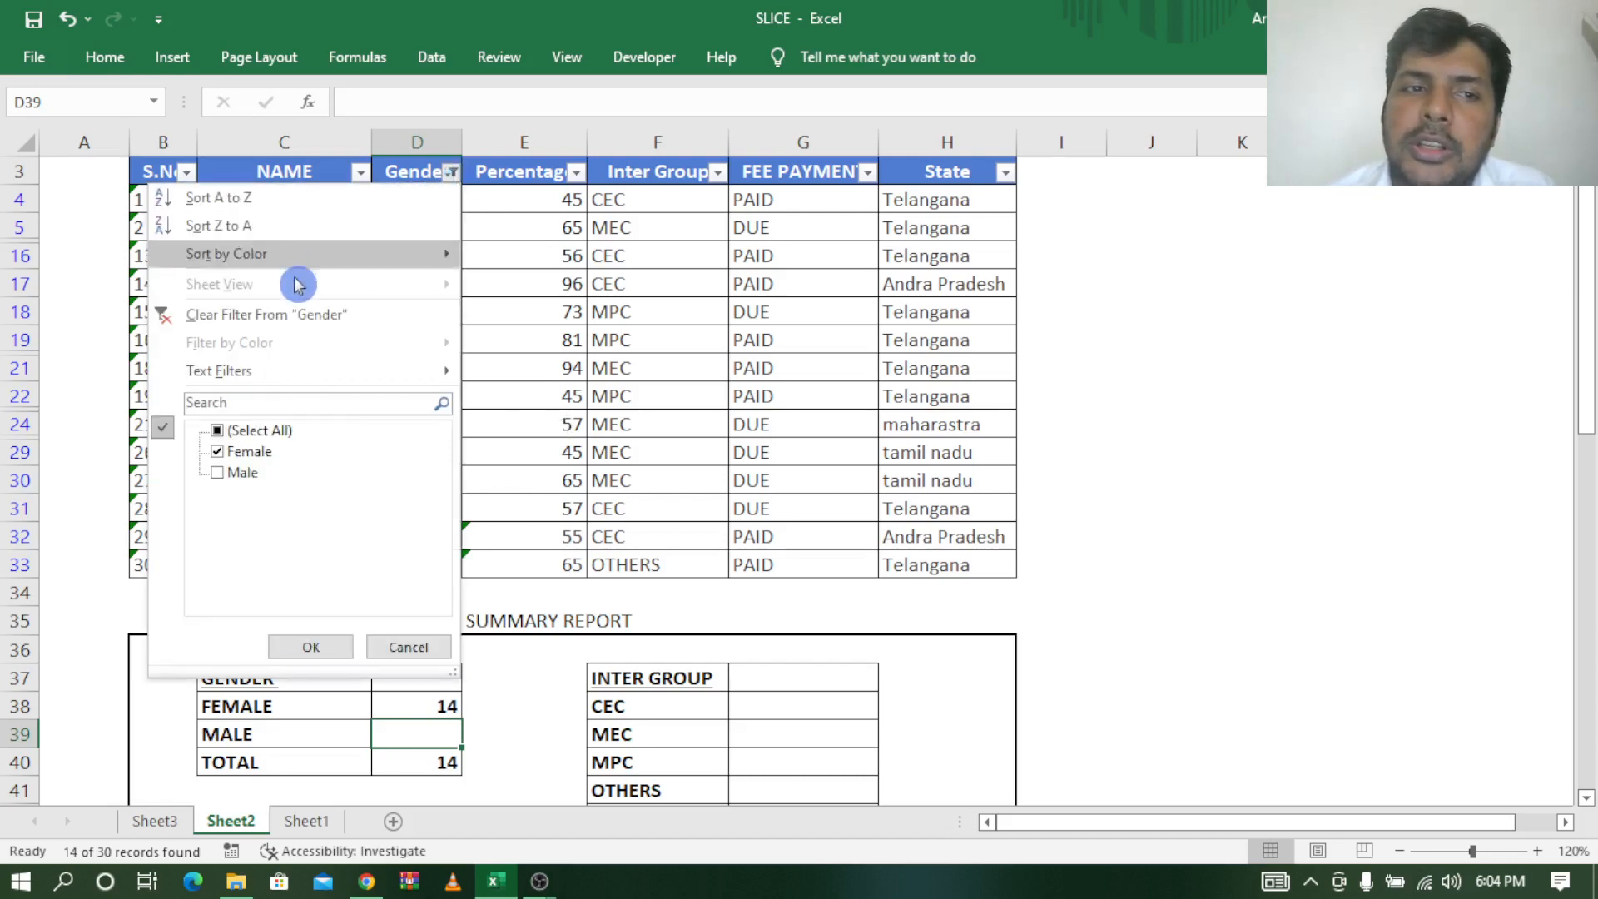
{"action": "left_click", "coordinate": [299, 317]}
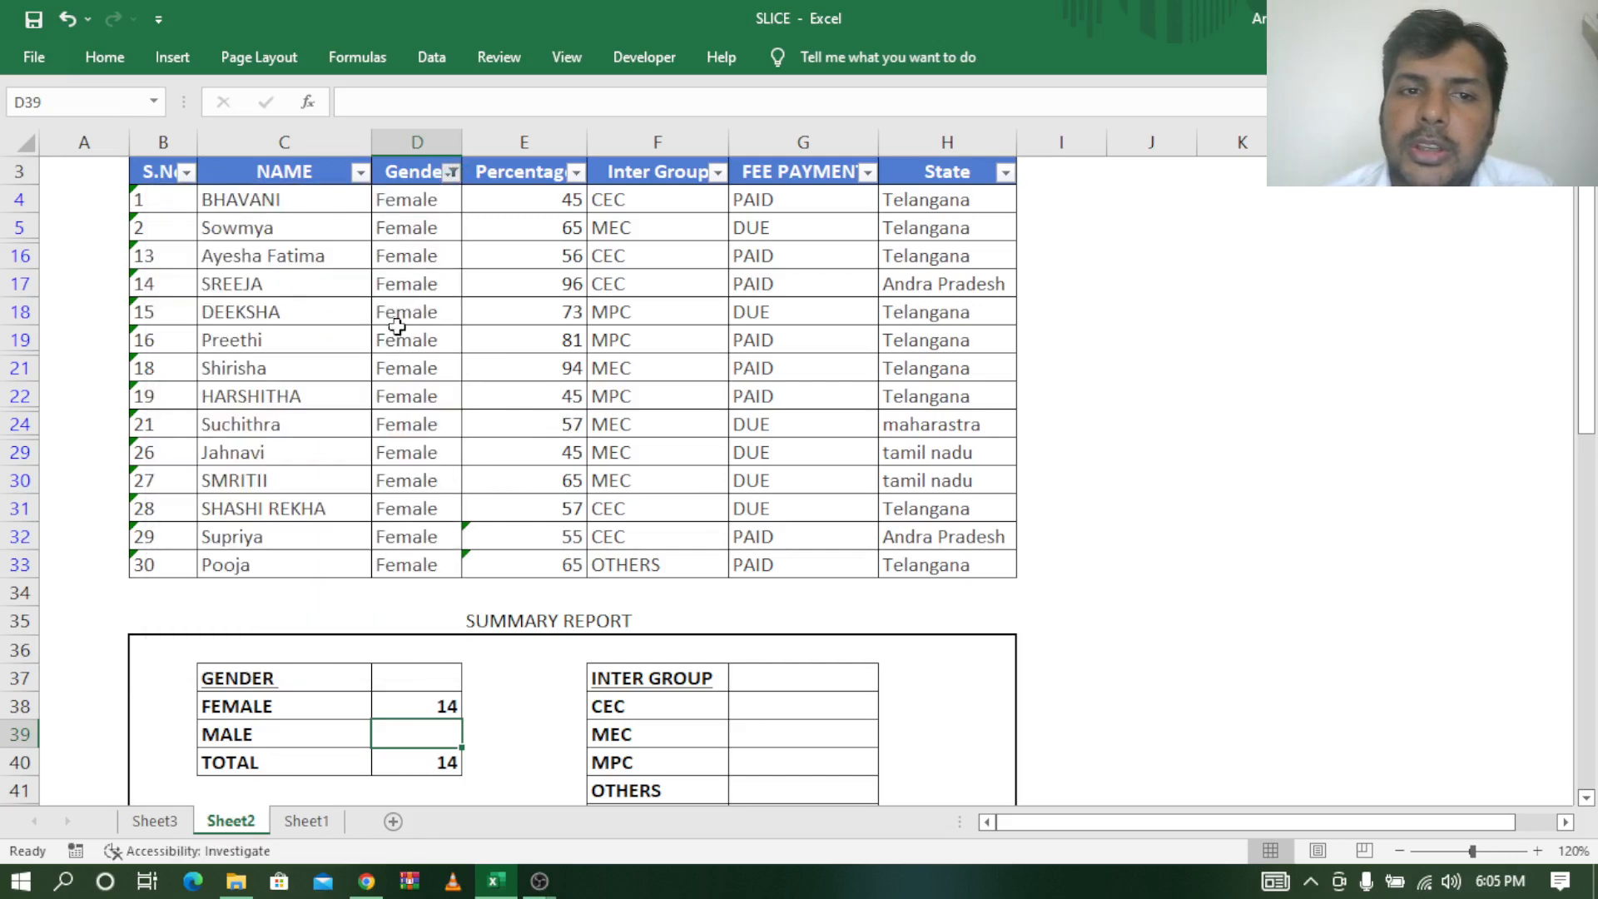
{"action": "left_click_drag", "start_coordinate": [1590, 403], "coordinate": [1589, 335]}
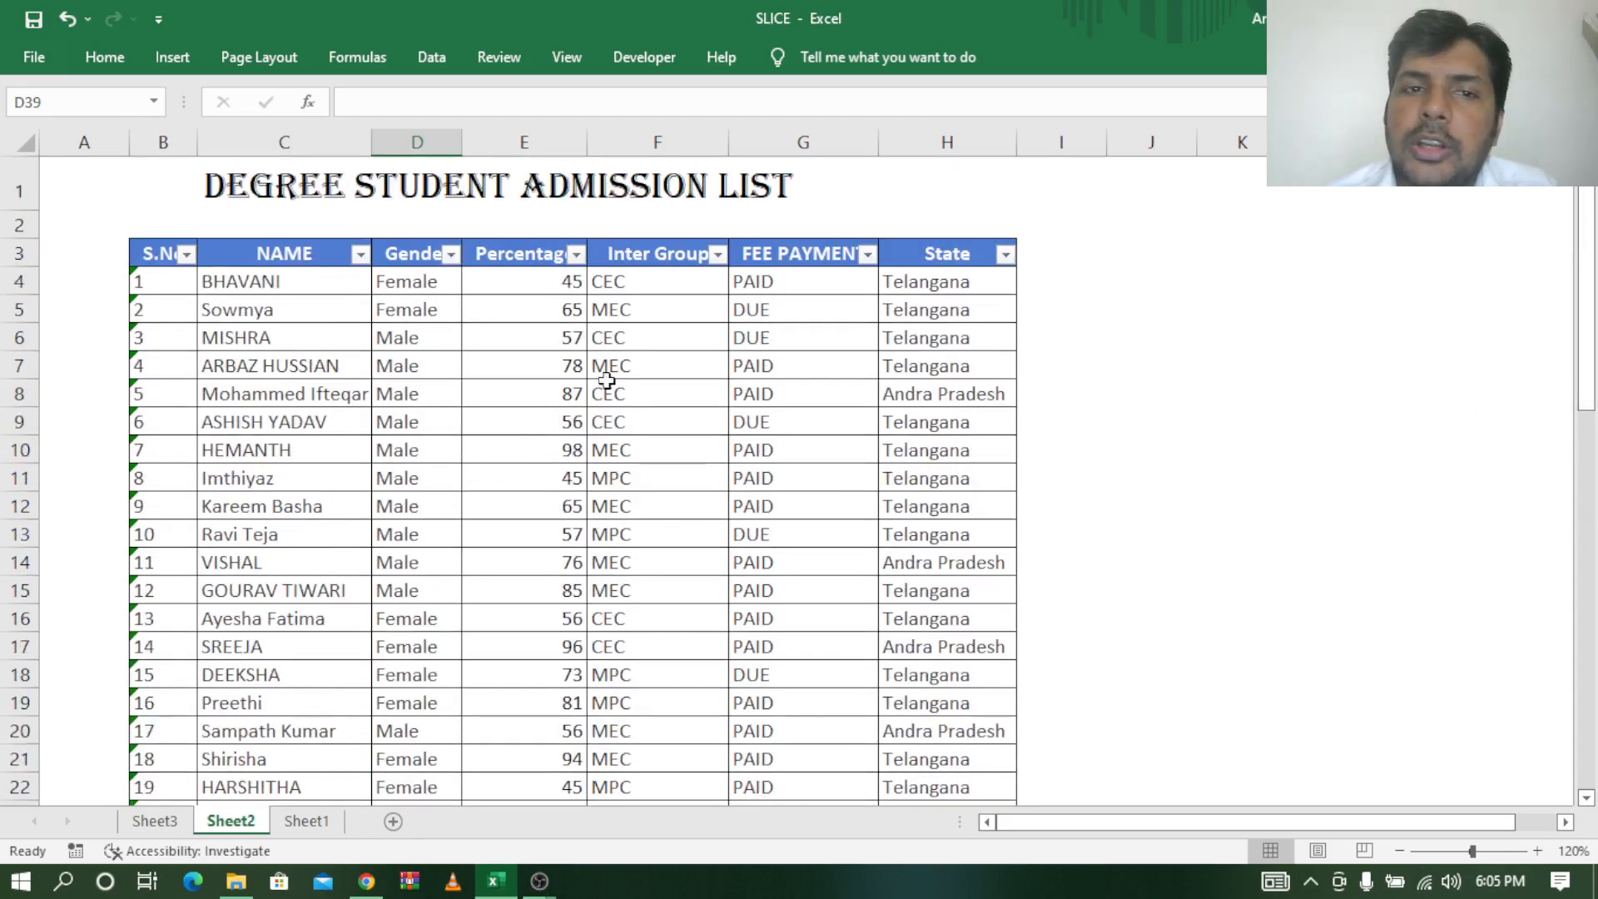
{"action": "left_click", "coordinate": [607, 383]}
{"action": "left_click", "coordinate": [433, 60]}
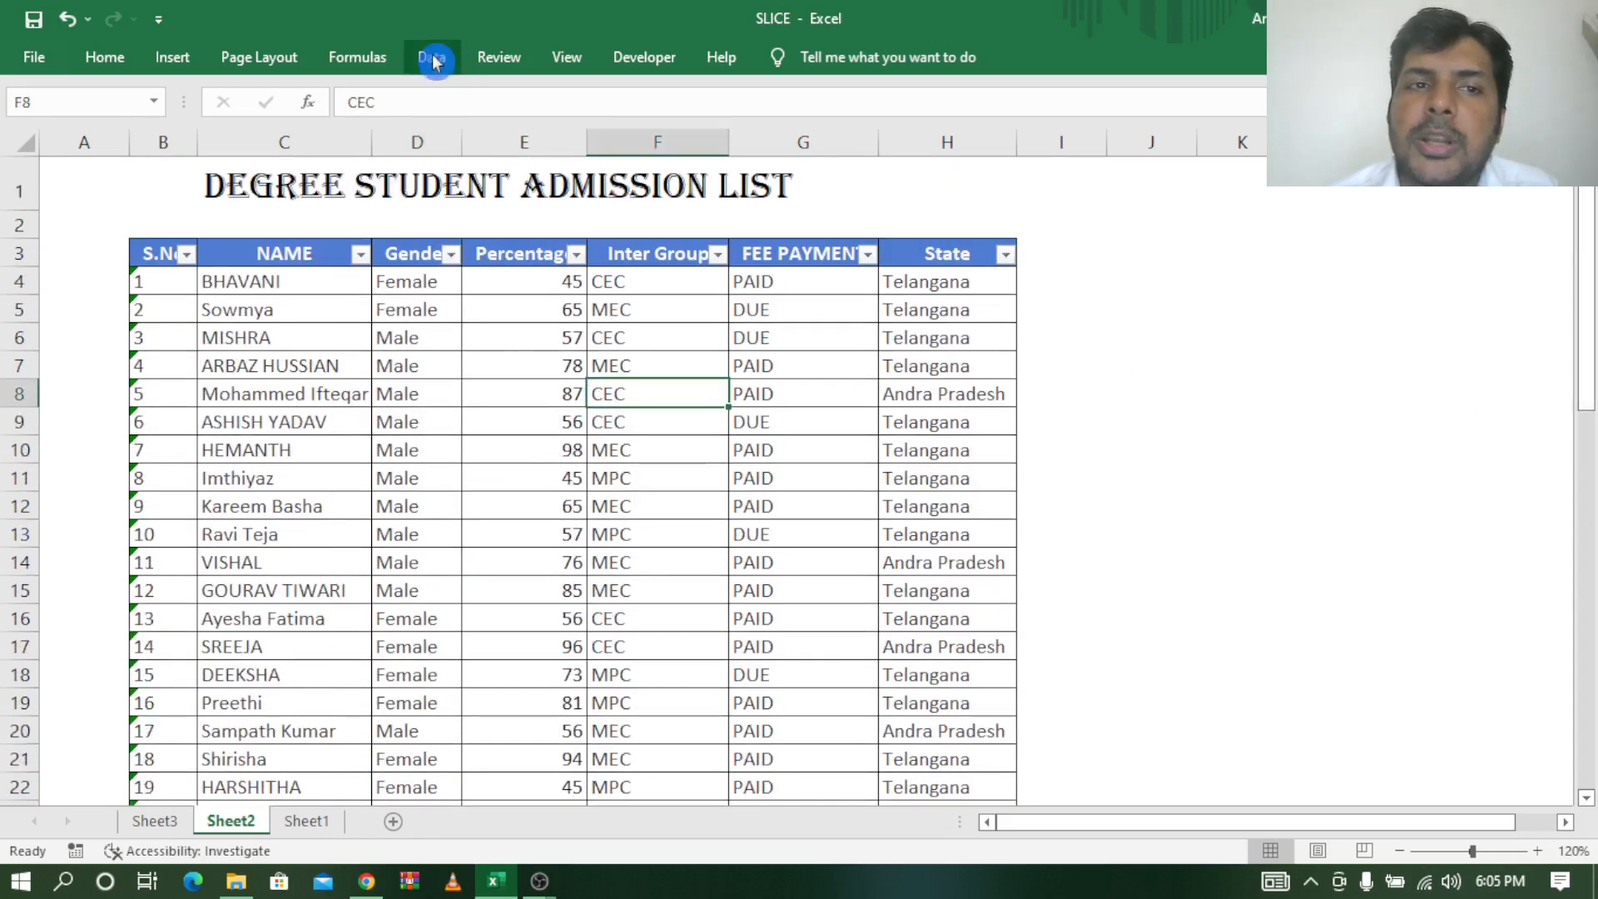
{"action": "left_click", "coordinate": [757, 107]}
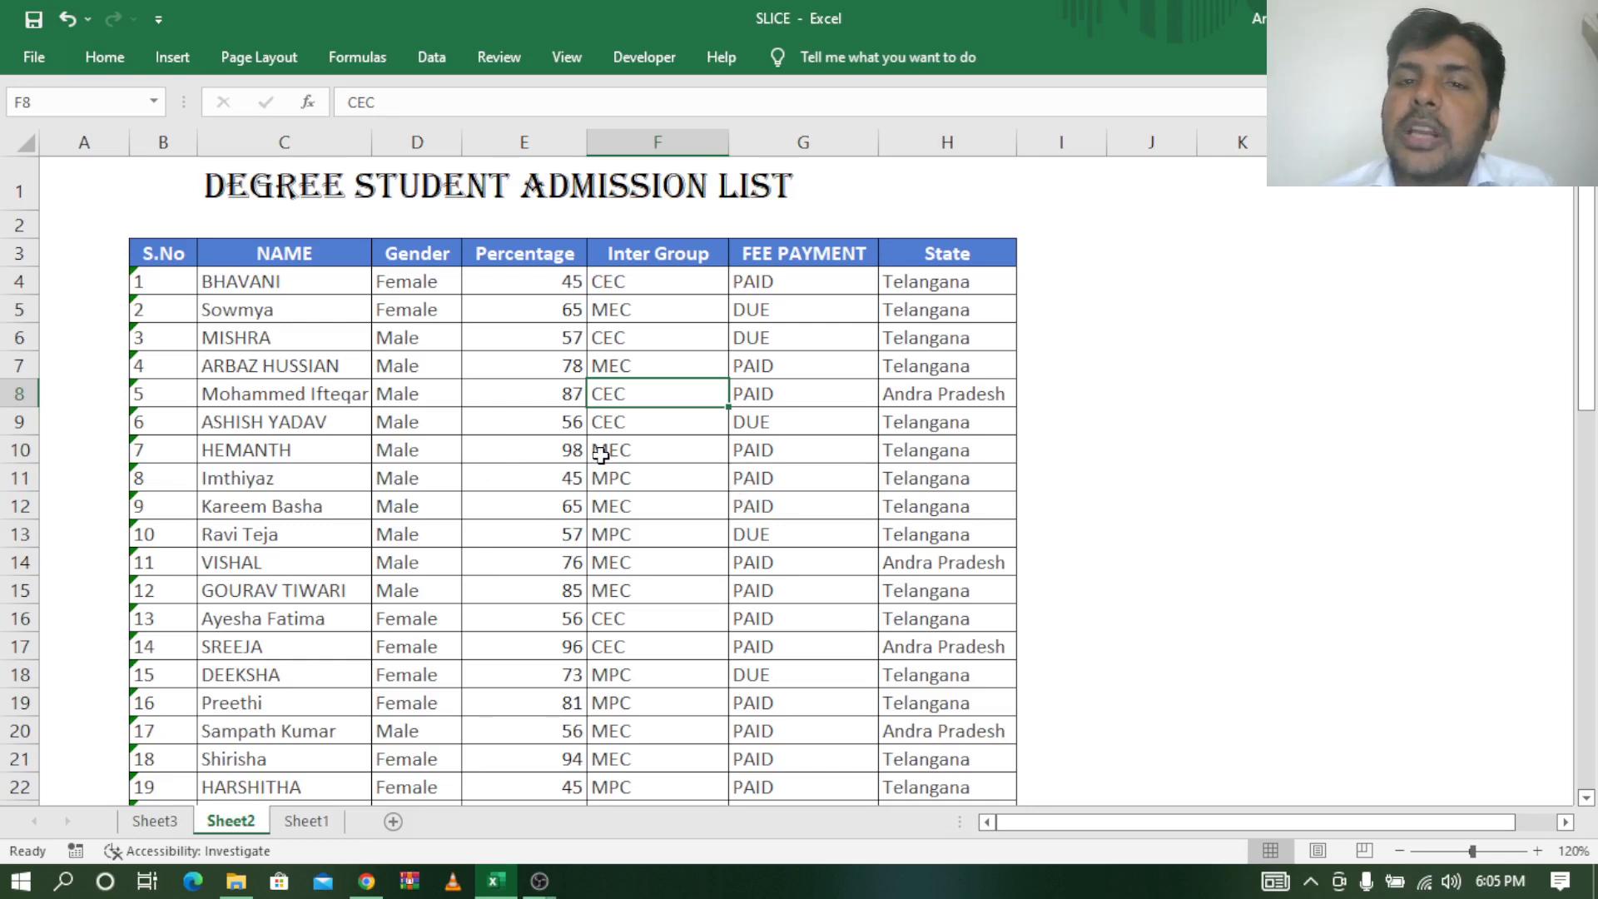
Convert the admission list range B3:H33 into a table with headers.
{"action": "left_click", "coordinate": [533, 503]}
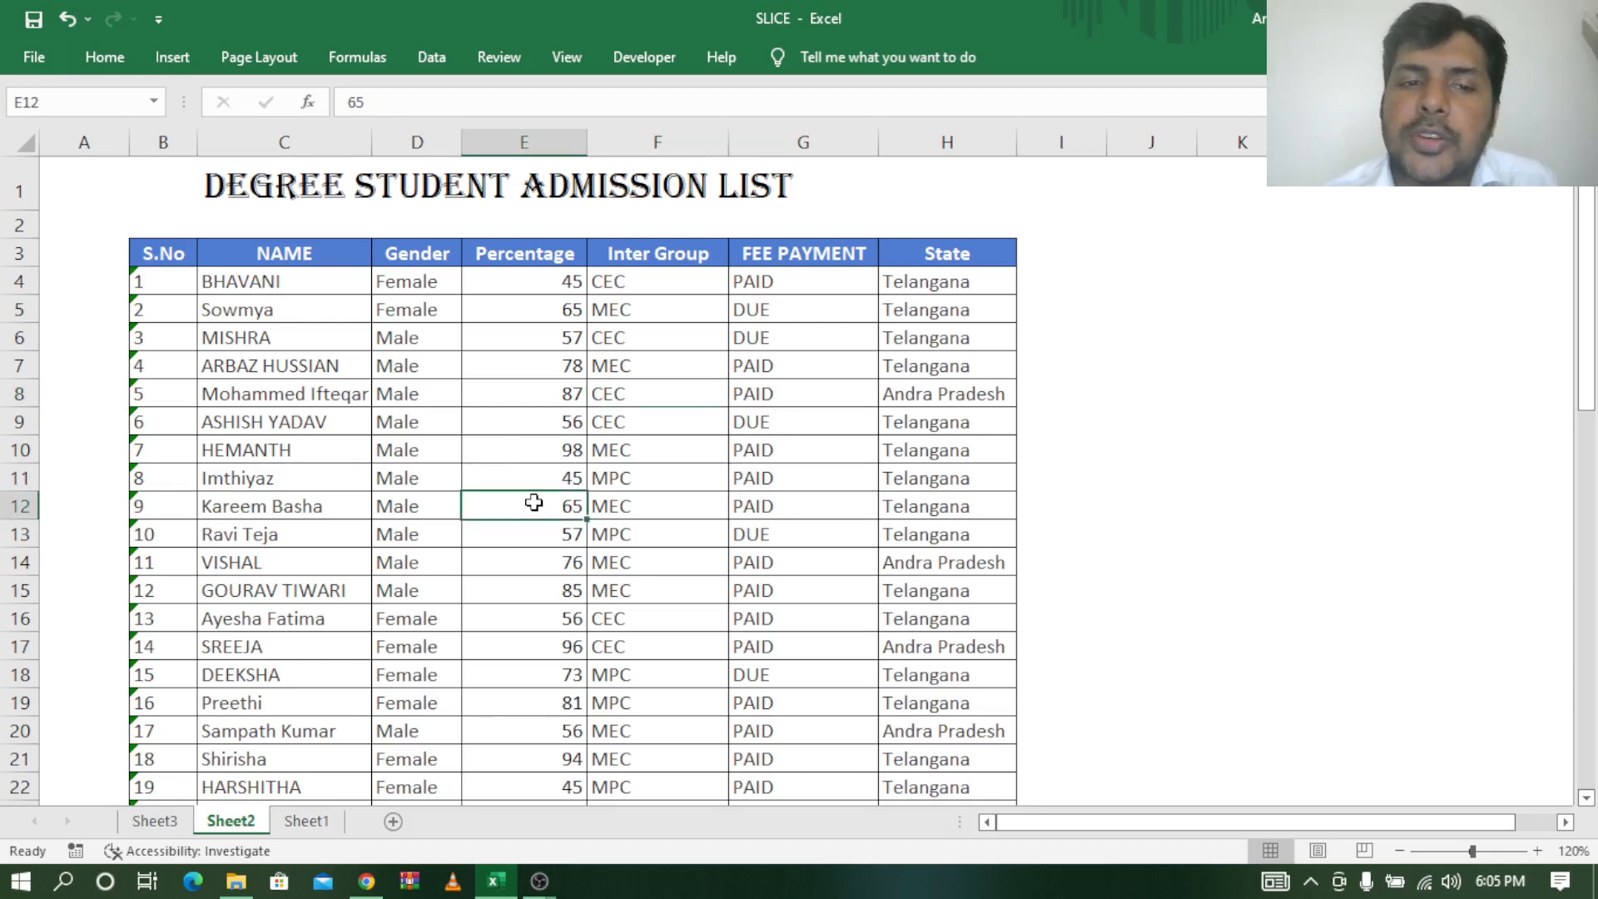
{"action": "key", "text": "ctrl+a"}
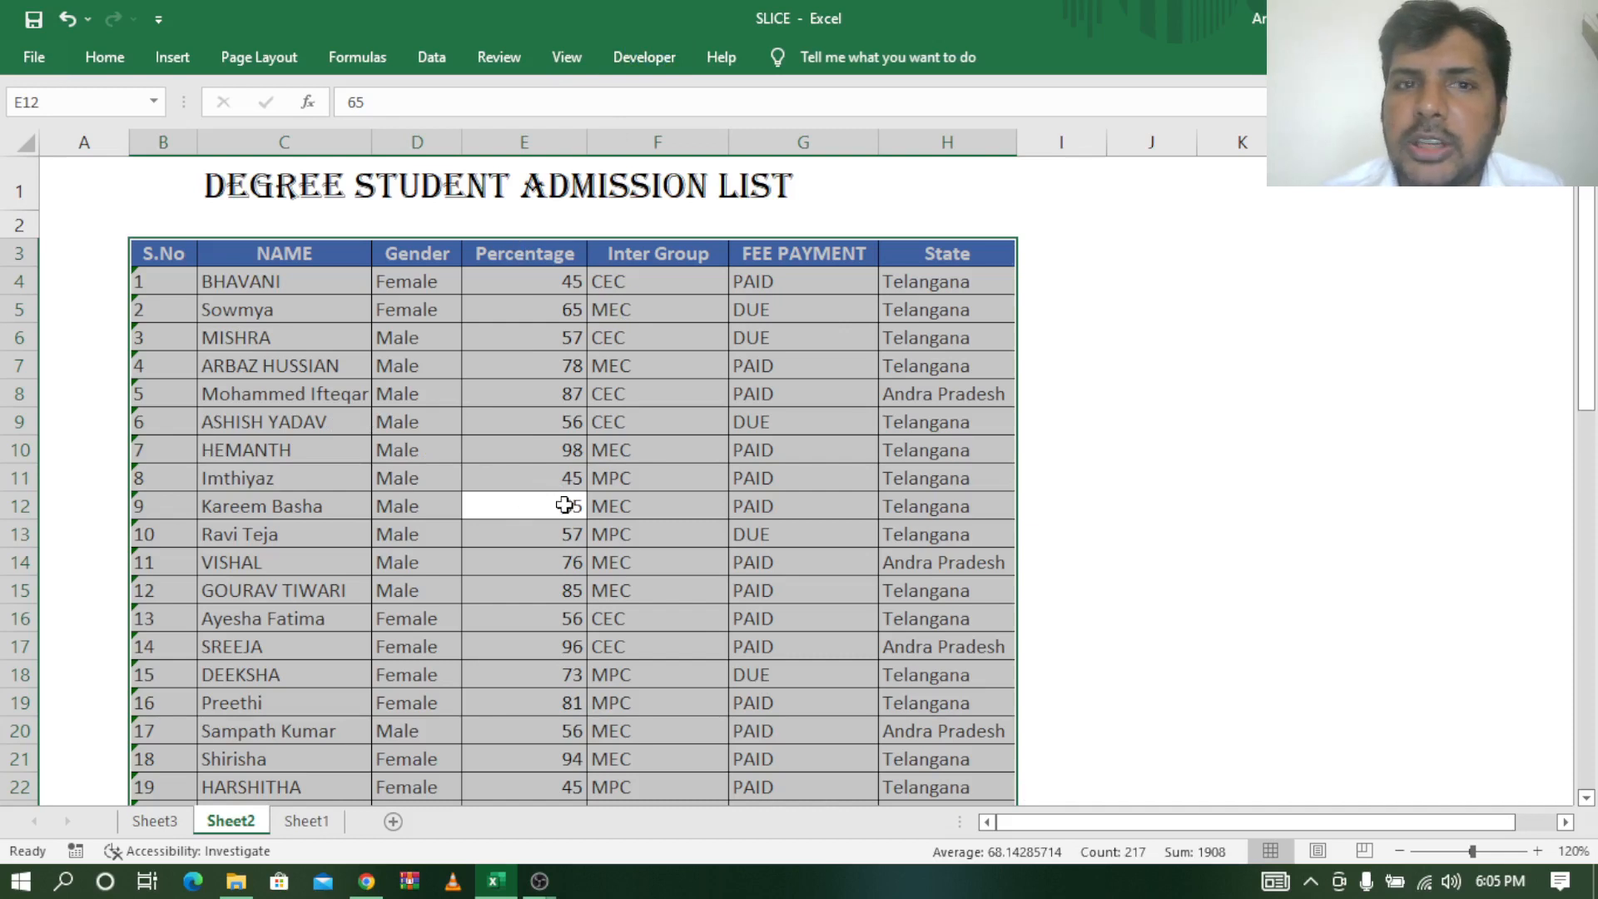
{"action": "left_click", "coordinate": [171, 67]}
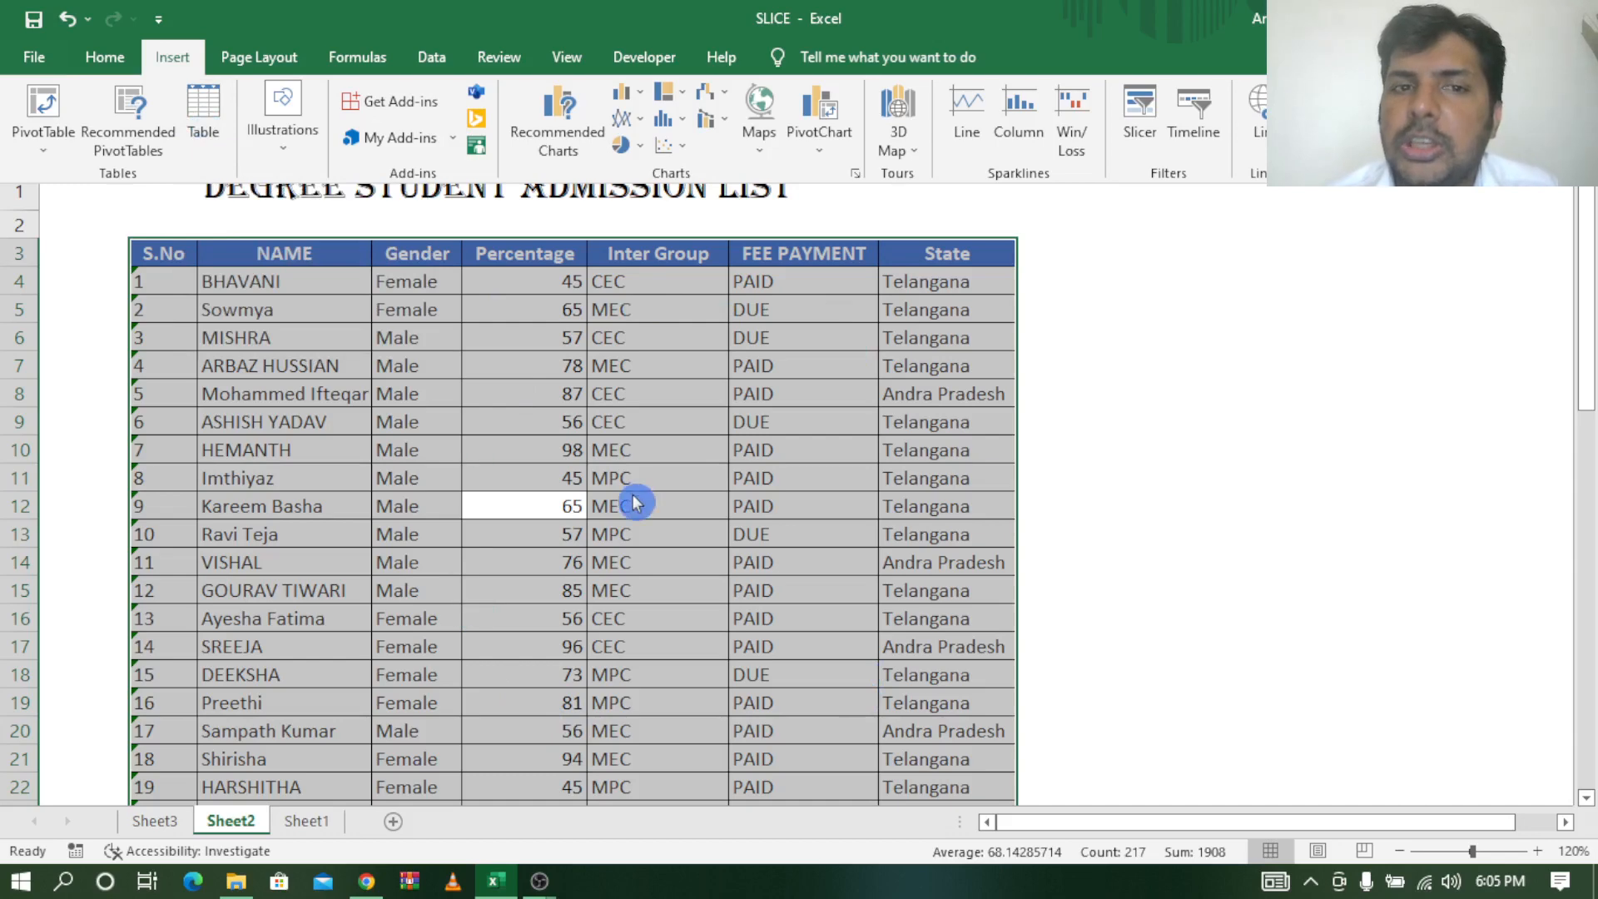
{"action": "left_click", "coordinate": [203, 111]}
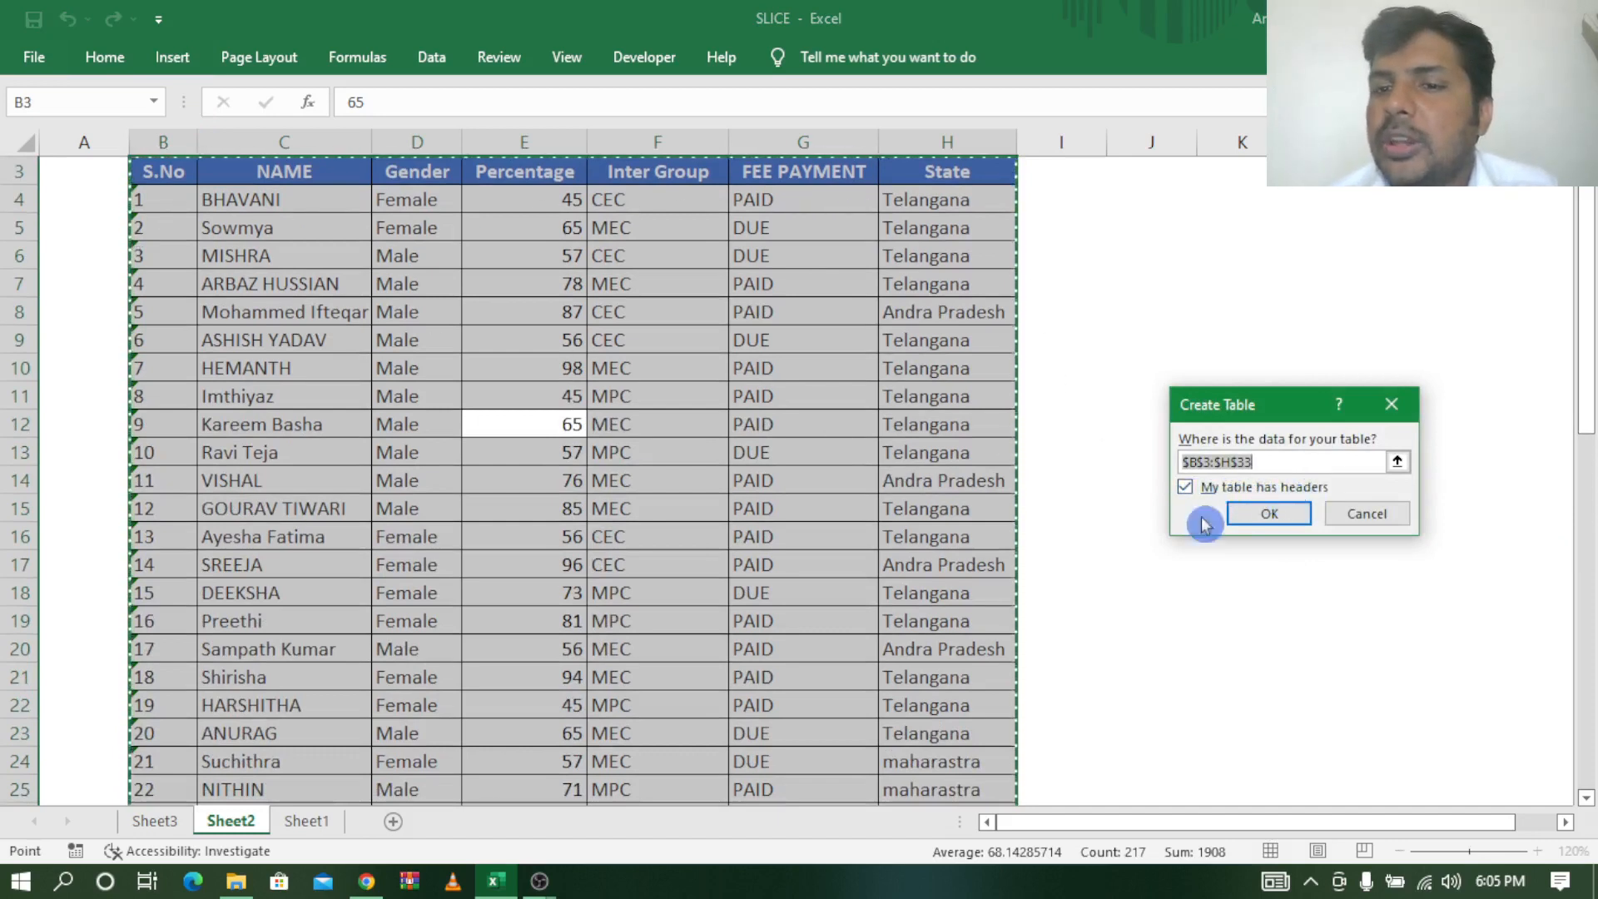
{"action": "left_click", "coordinate": [1269, 515]}
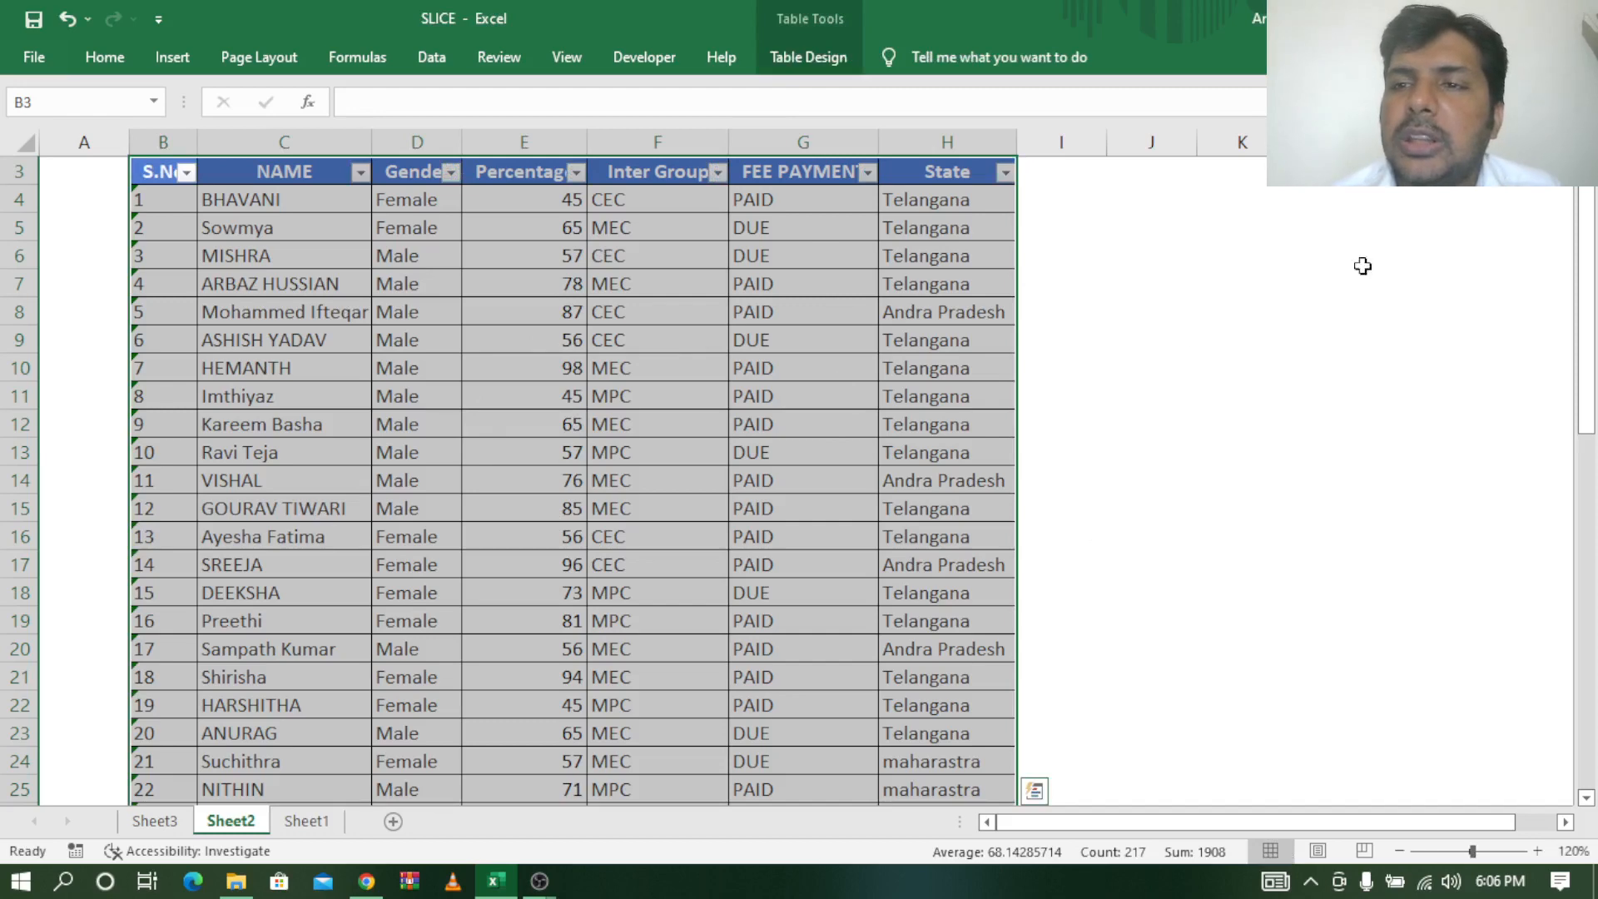
Insert a slicer for the Gender column of the admission table and place it in the empty area beside the table.
{"action": "scroll", "coordinate": [798, 479], "scroll_direction": "up", "scroll_amount": 1}
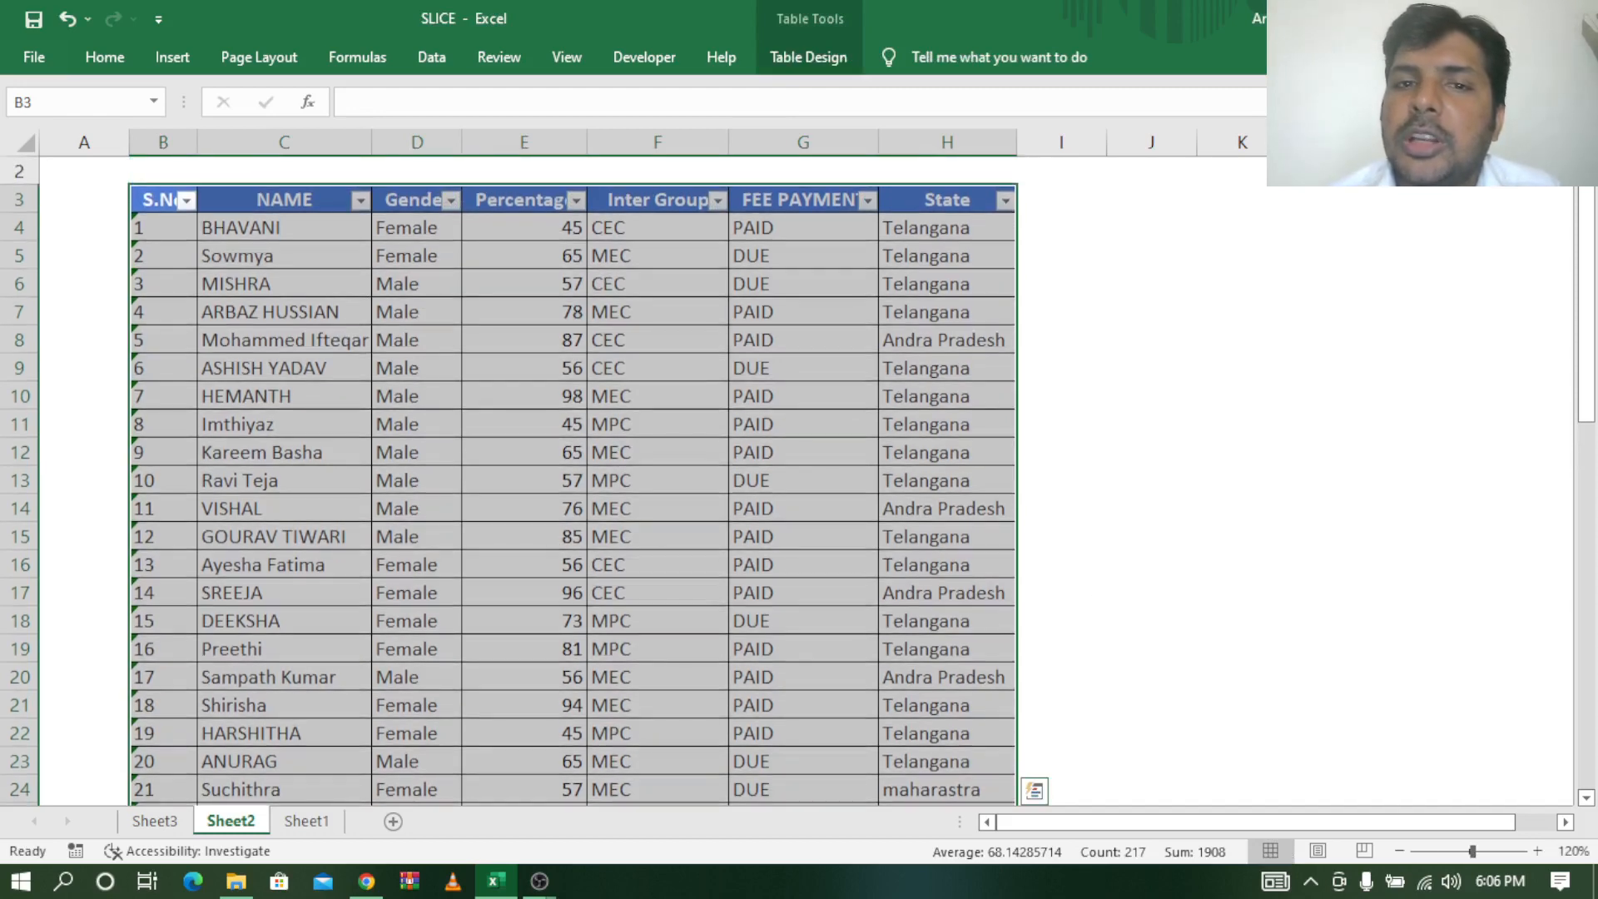
{"action": "left_click", "coordinate": [837, 65]}
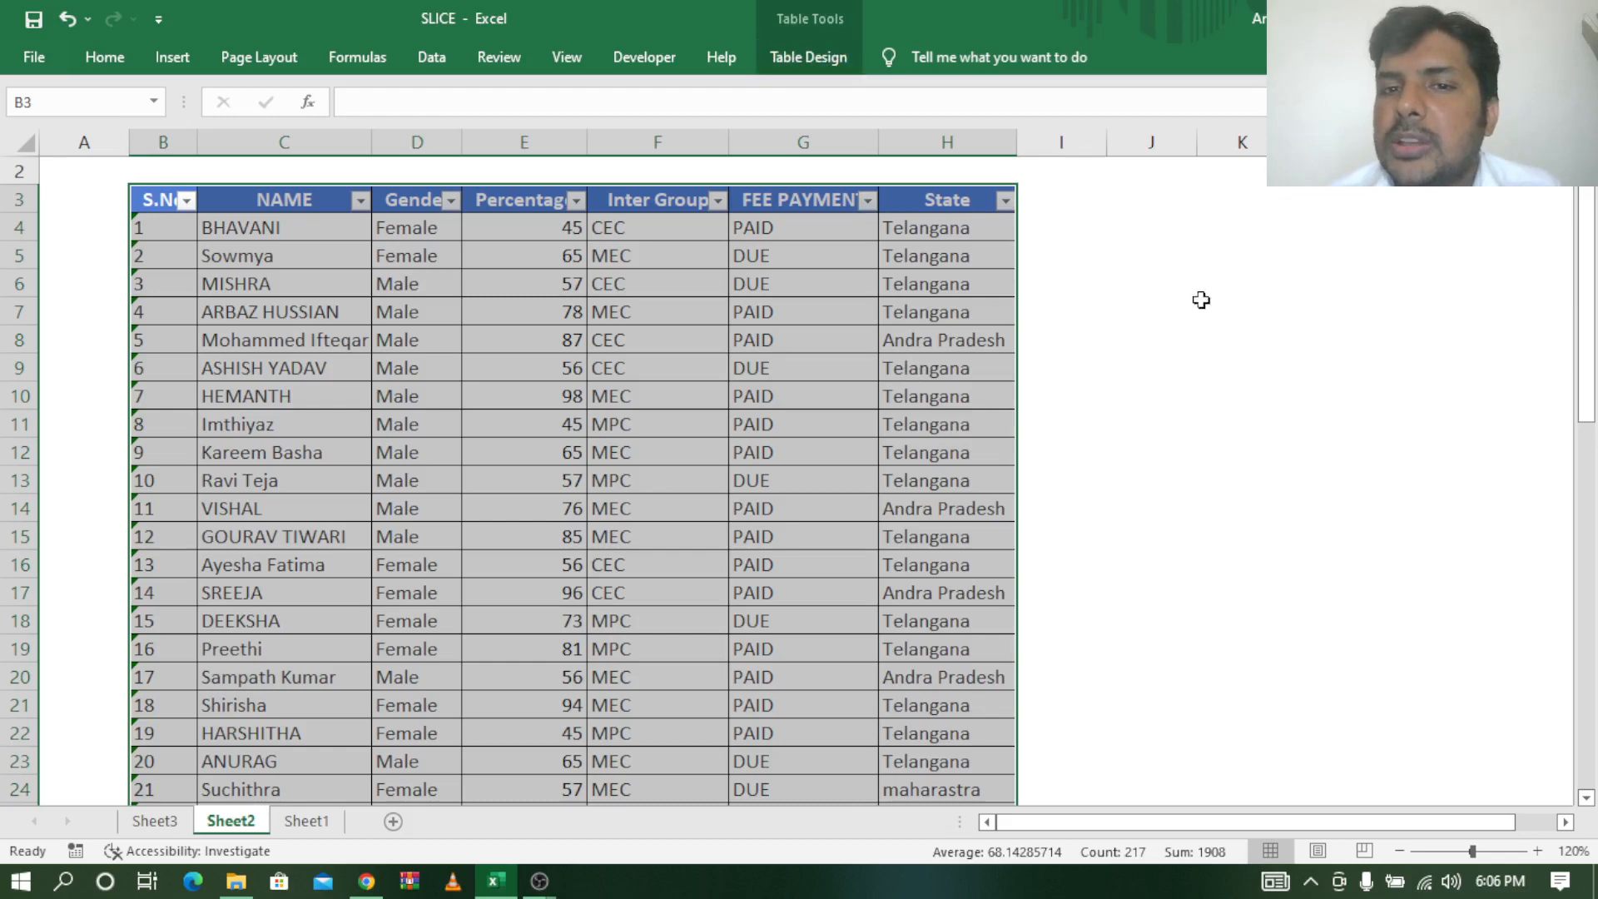
{"action": "left_click", "coordinate": [1237, 331]}
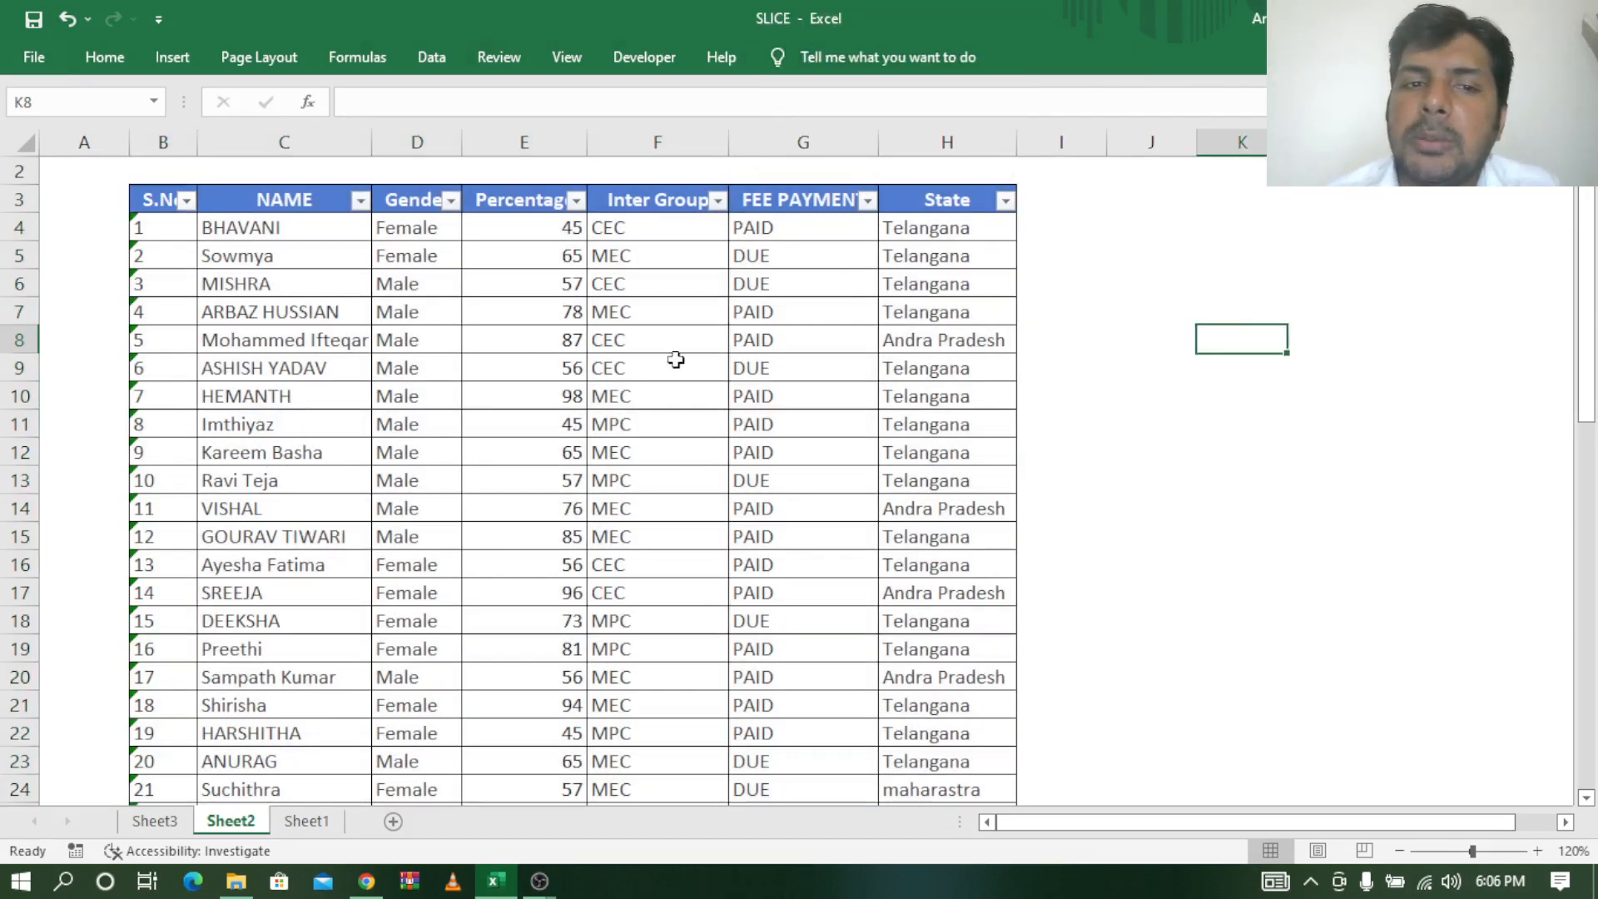
{"action": "left_click", "coordinate": [550, 391]}
{"action": "left_click", "coordinate": [825, 70]}
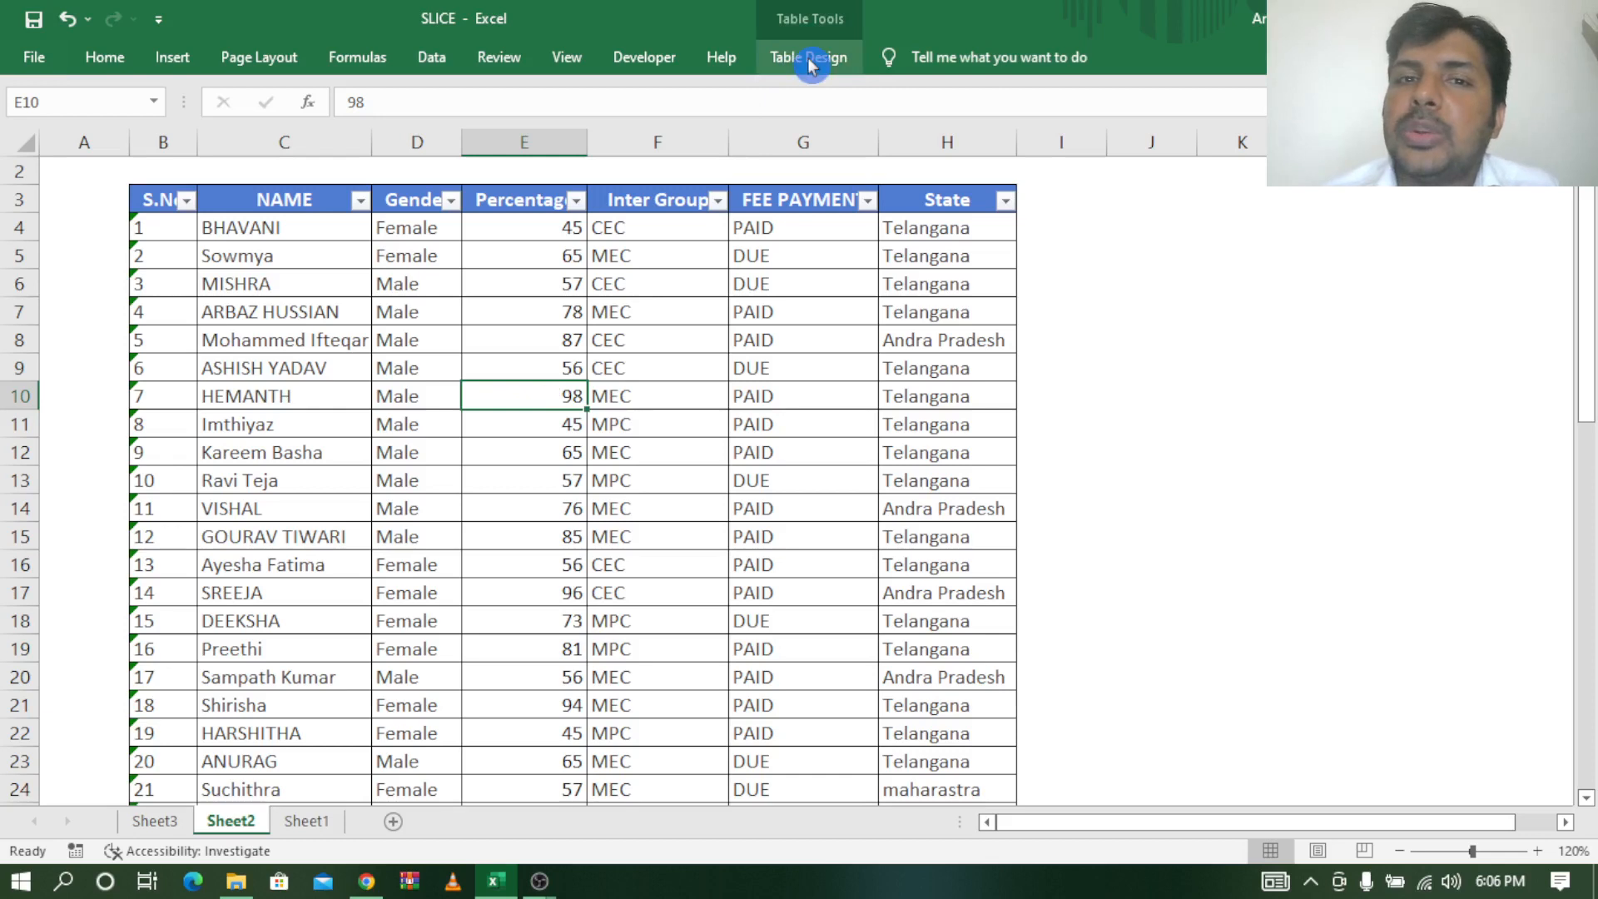
{"action": "left_click", "coordinate": [809, 63]}
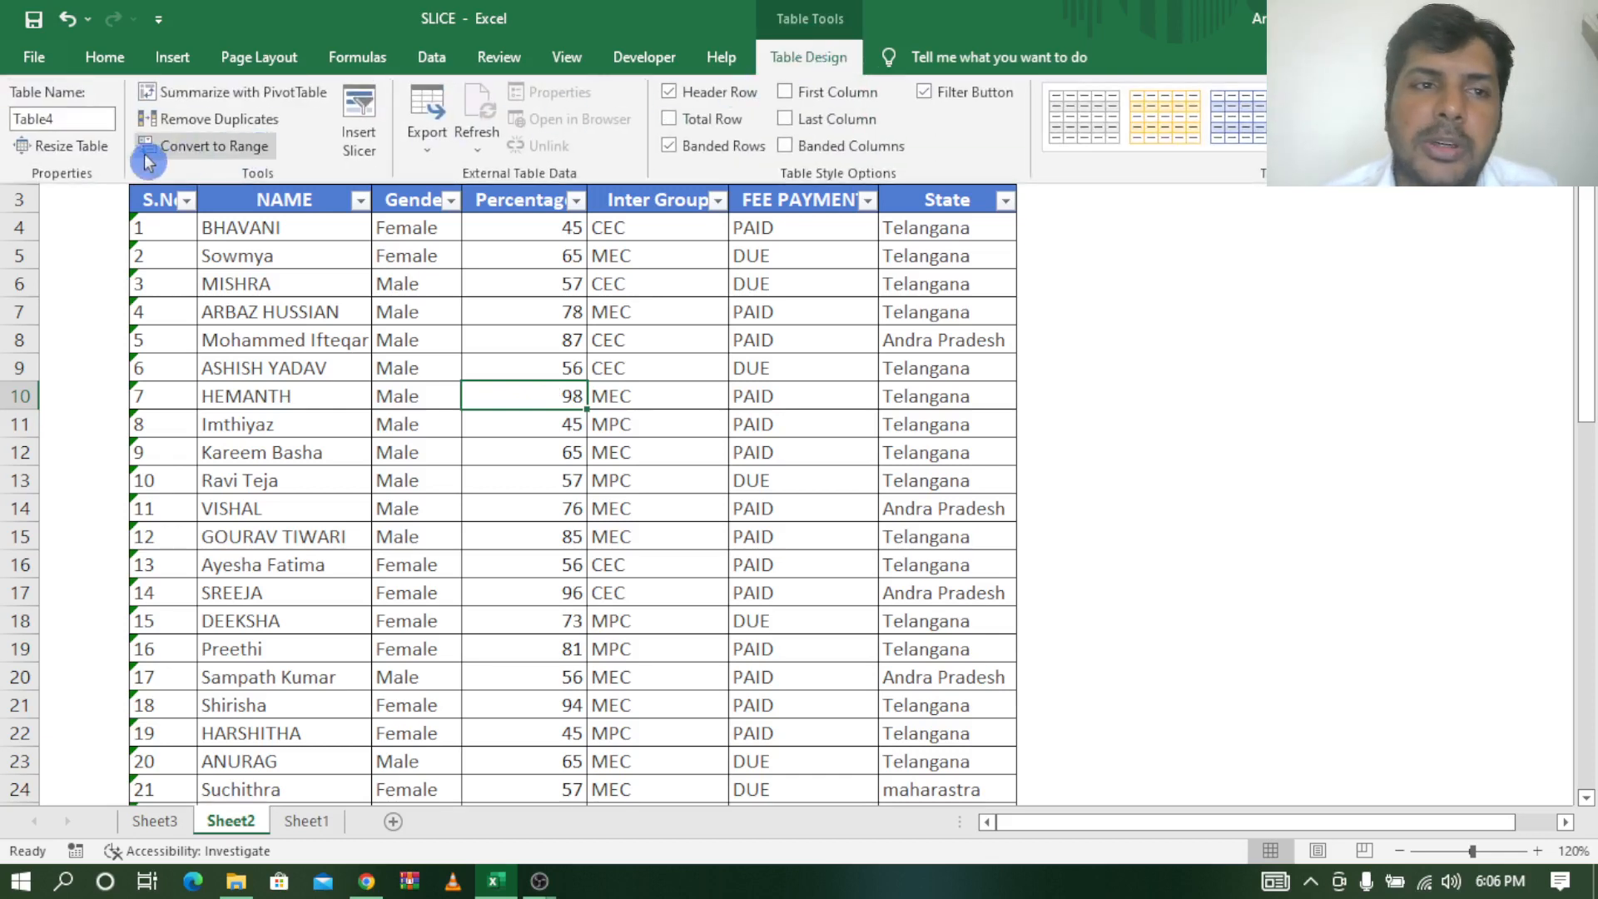
{"action": "left_click", "coordinate": [361, 130]}
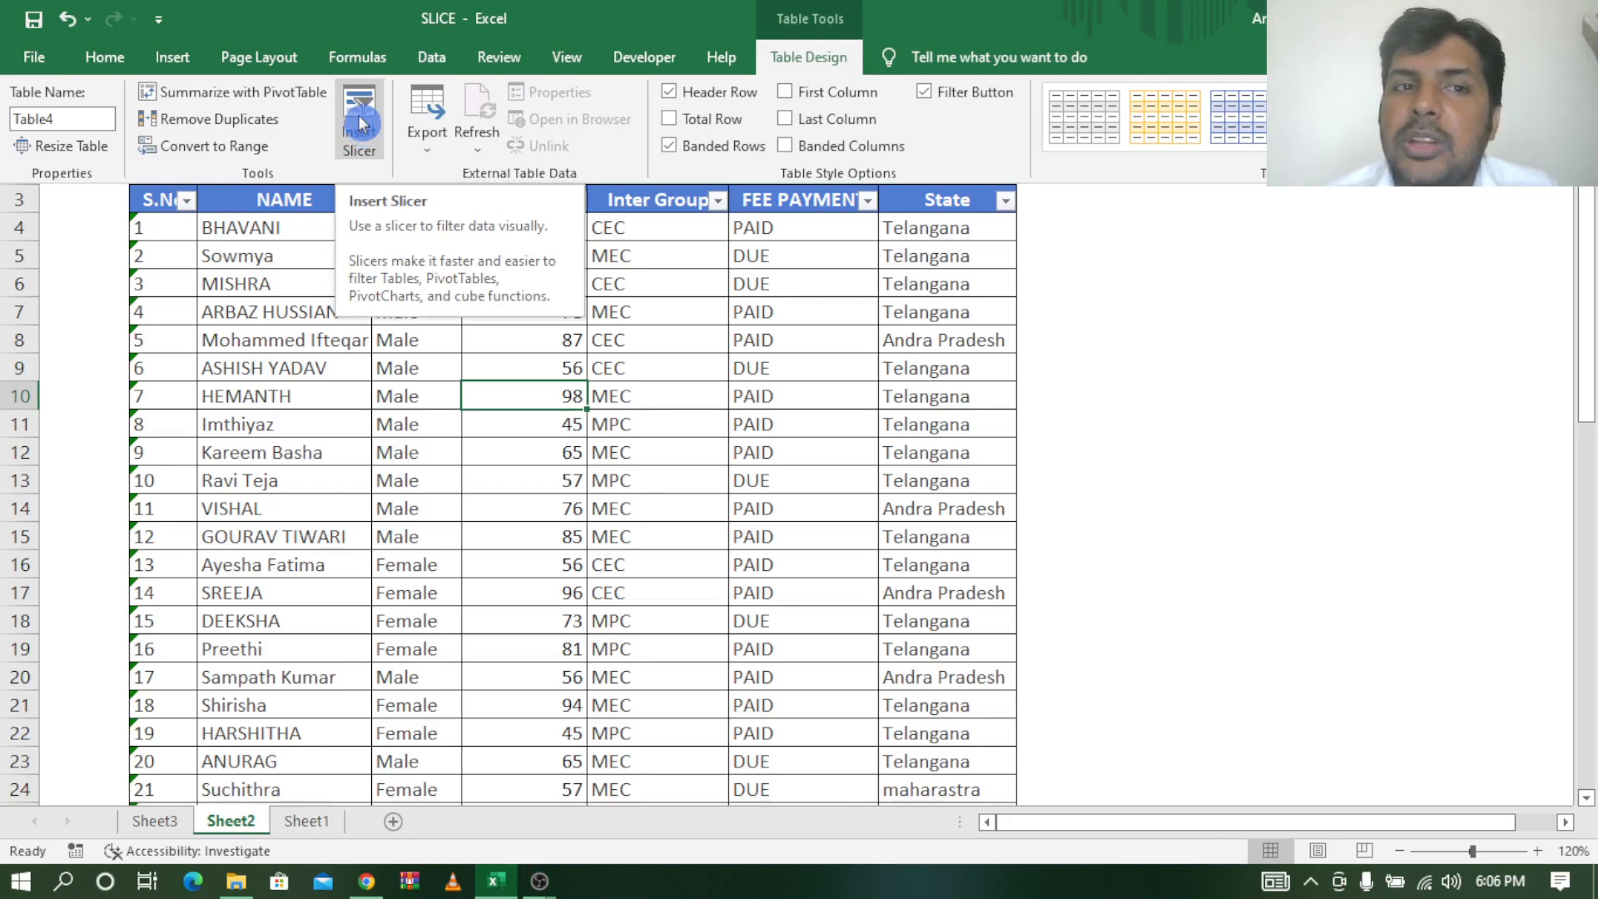
{"action": "left_click", "coordinate": [360, 124]}
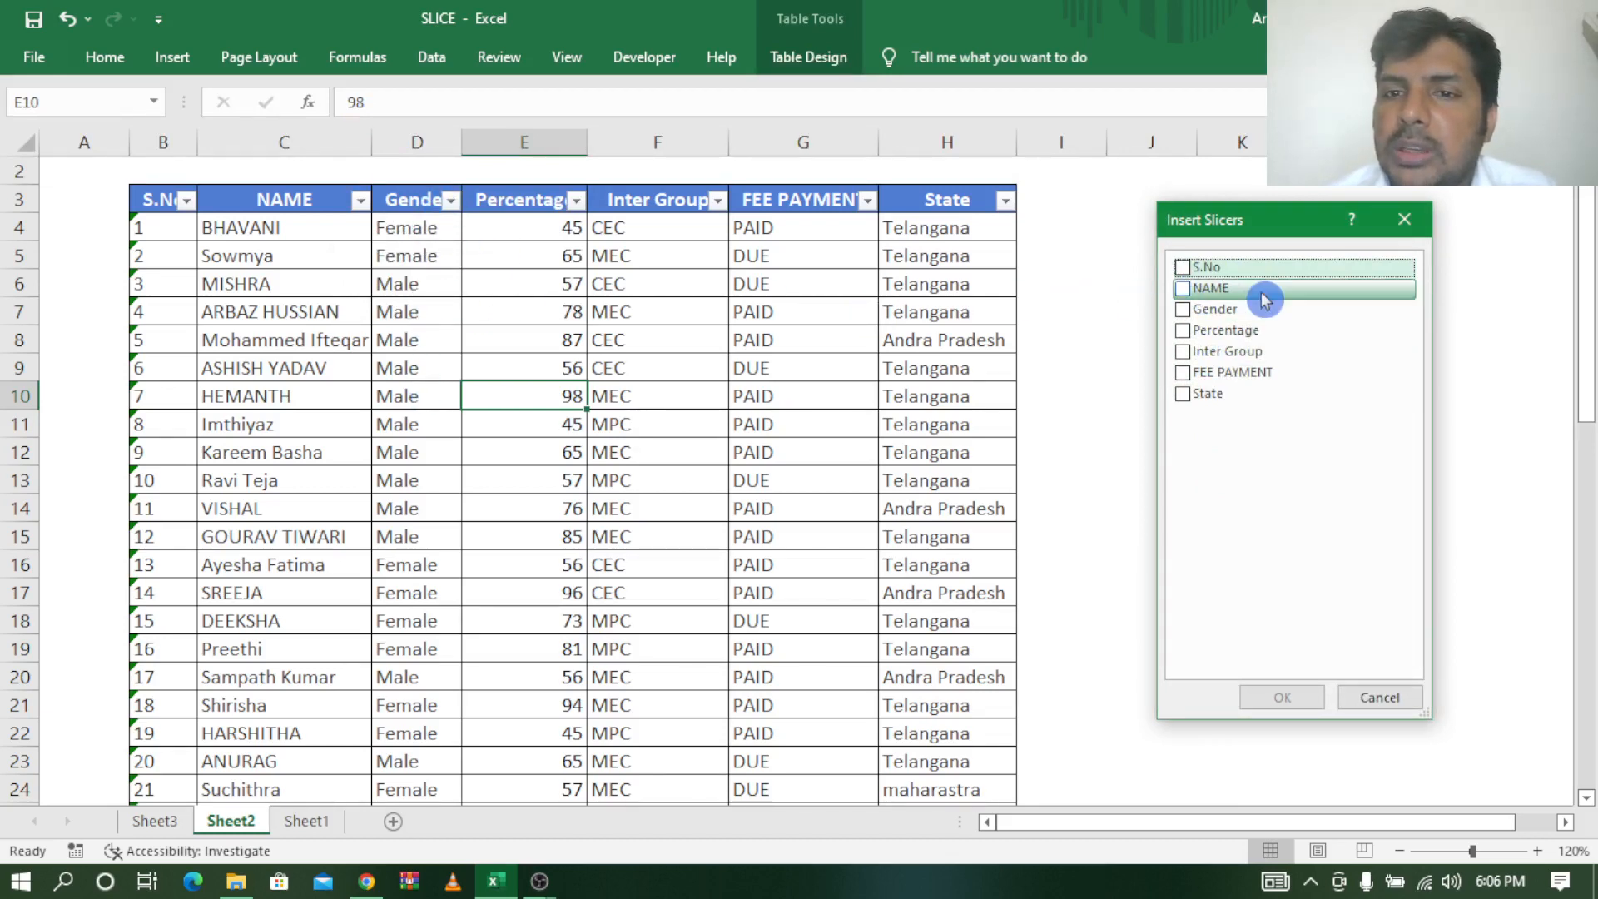
{"action": "left_click", "coordinate": [1227, 311]}
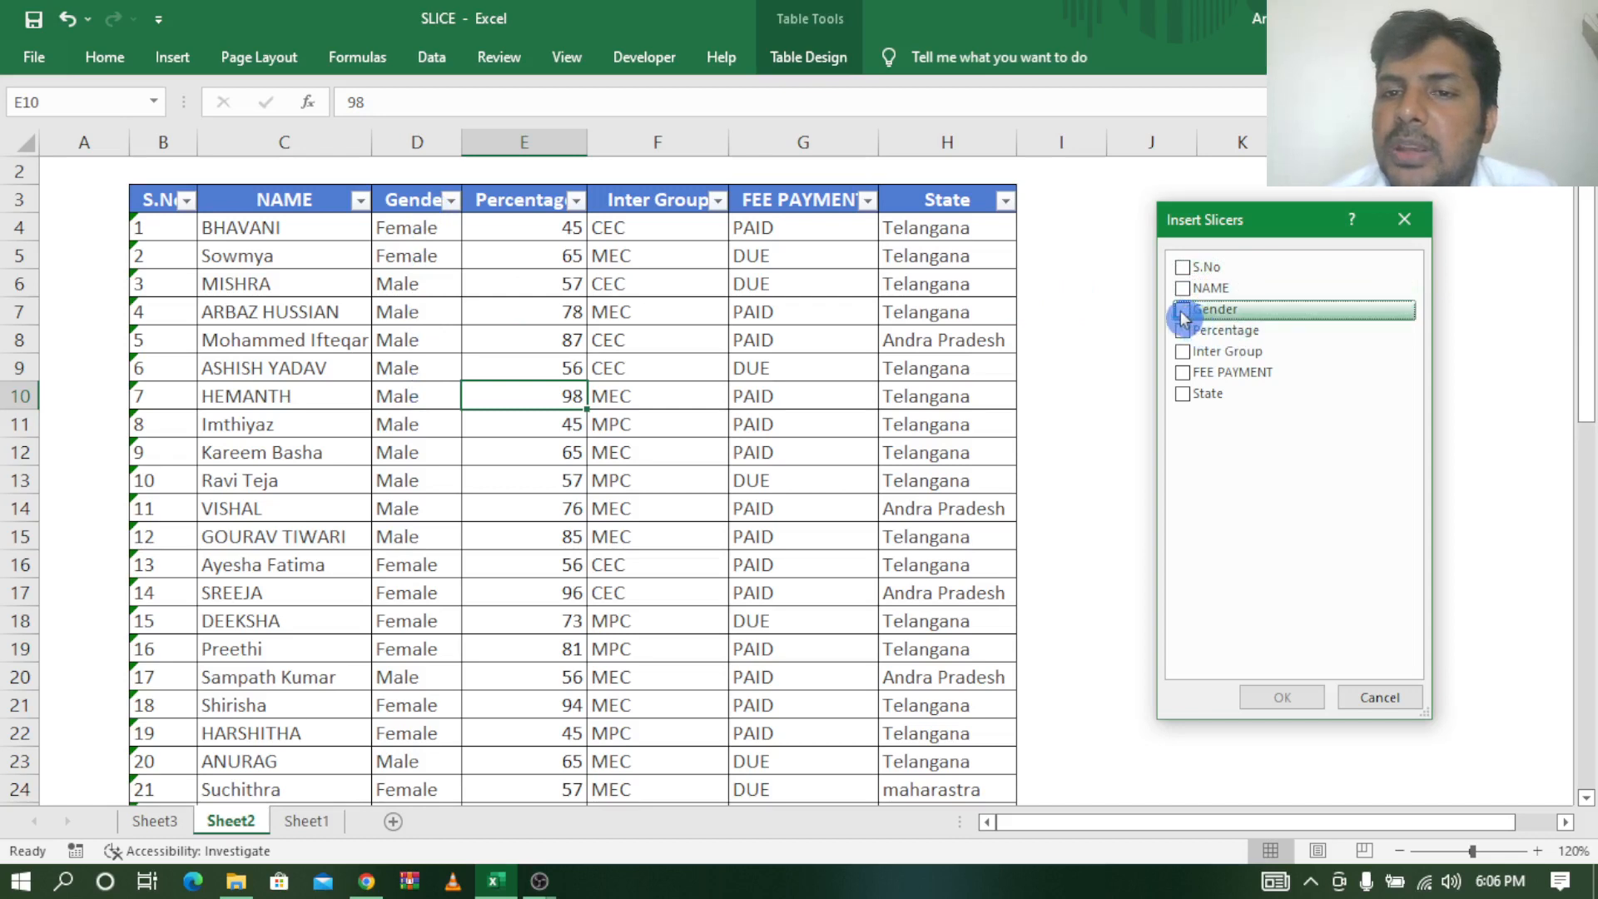
{"action": "left_click", "coordinate": [1183, 310]}
{"action": "left_click", "coordinate": [1265, 697]}
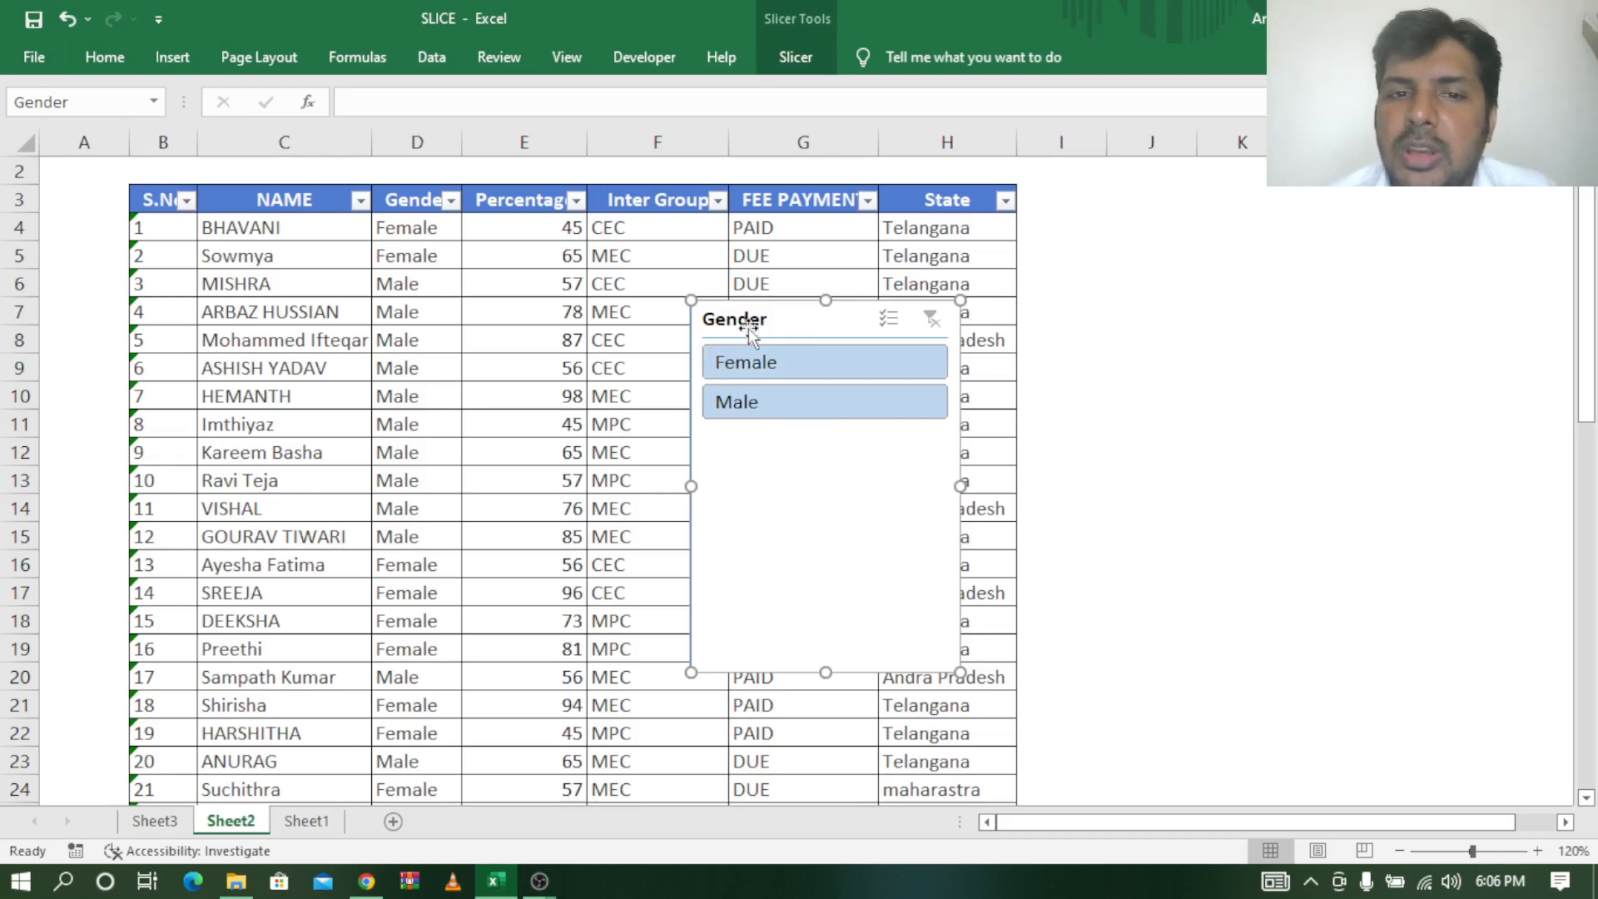
{"action": "left_click_drag", "start_coordinate": [758, 327], "coordinate": [1212, 275]}
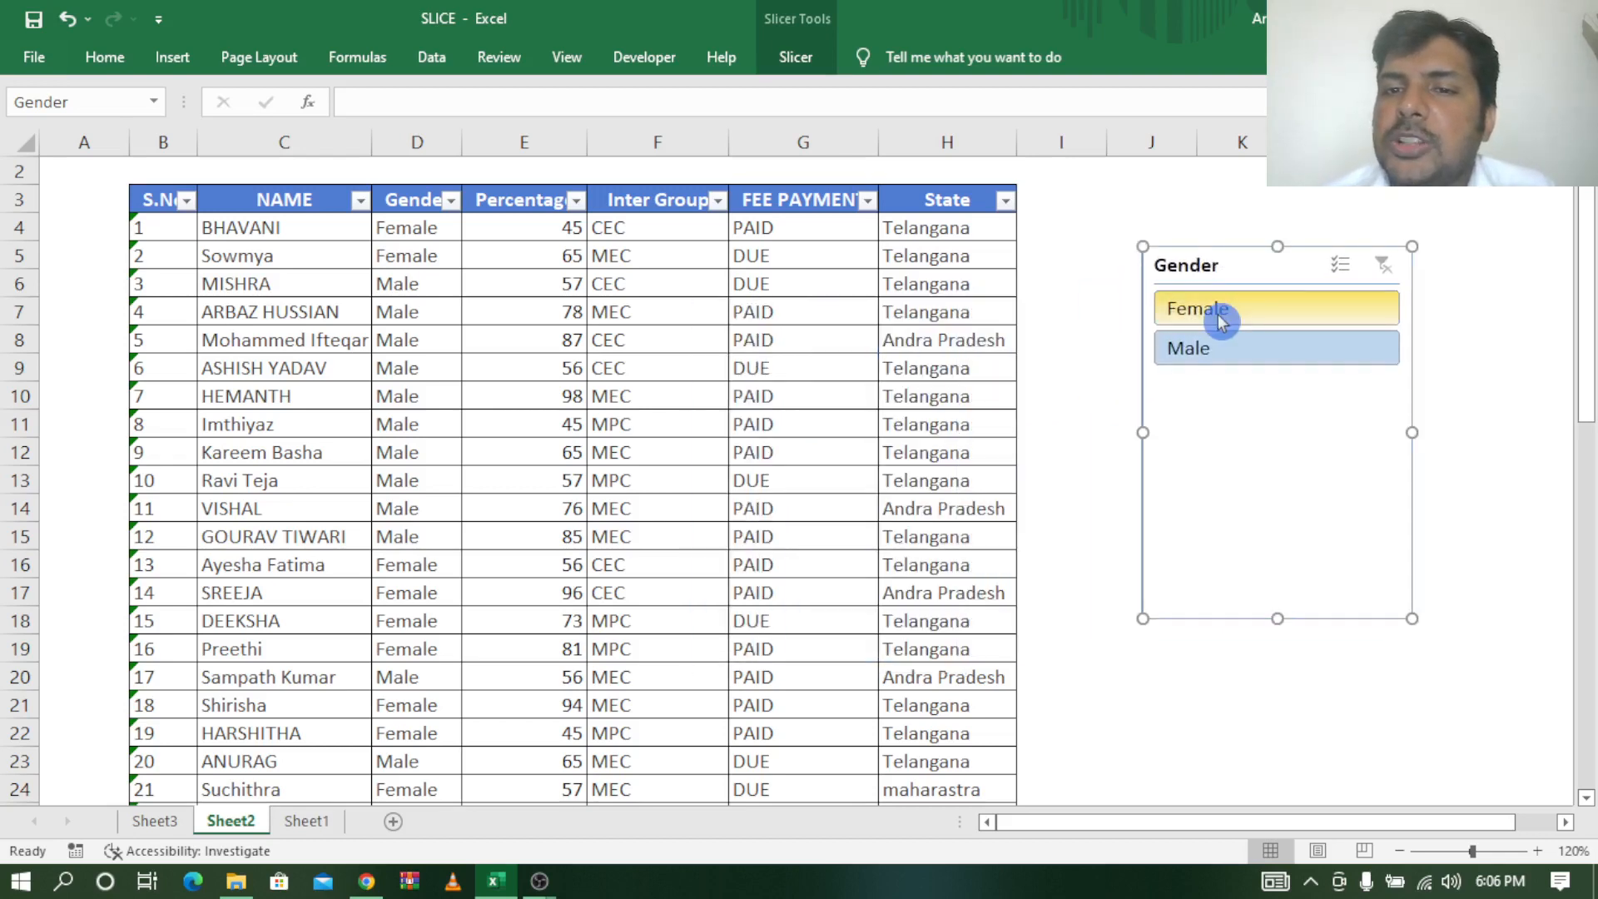
Try the Gender slicer with Female and Male, return to Female, and count the filtered Gender entries.
{"action": "left_click", "coordinate": [1222, 311]}
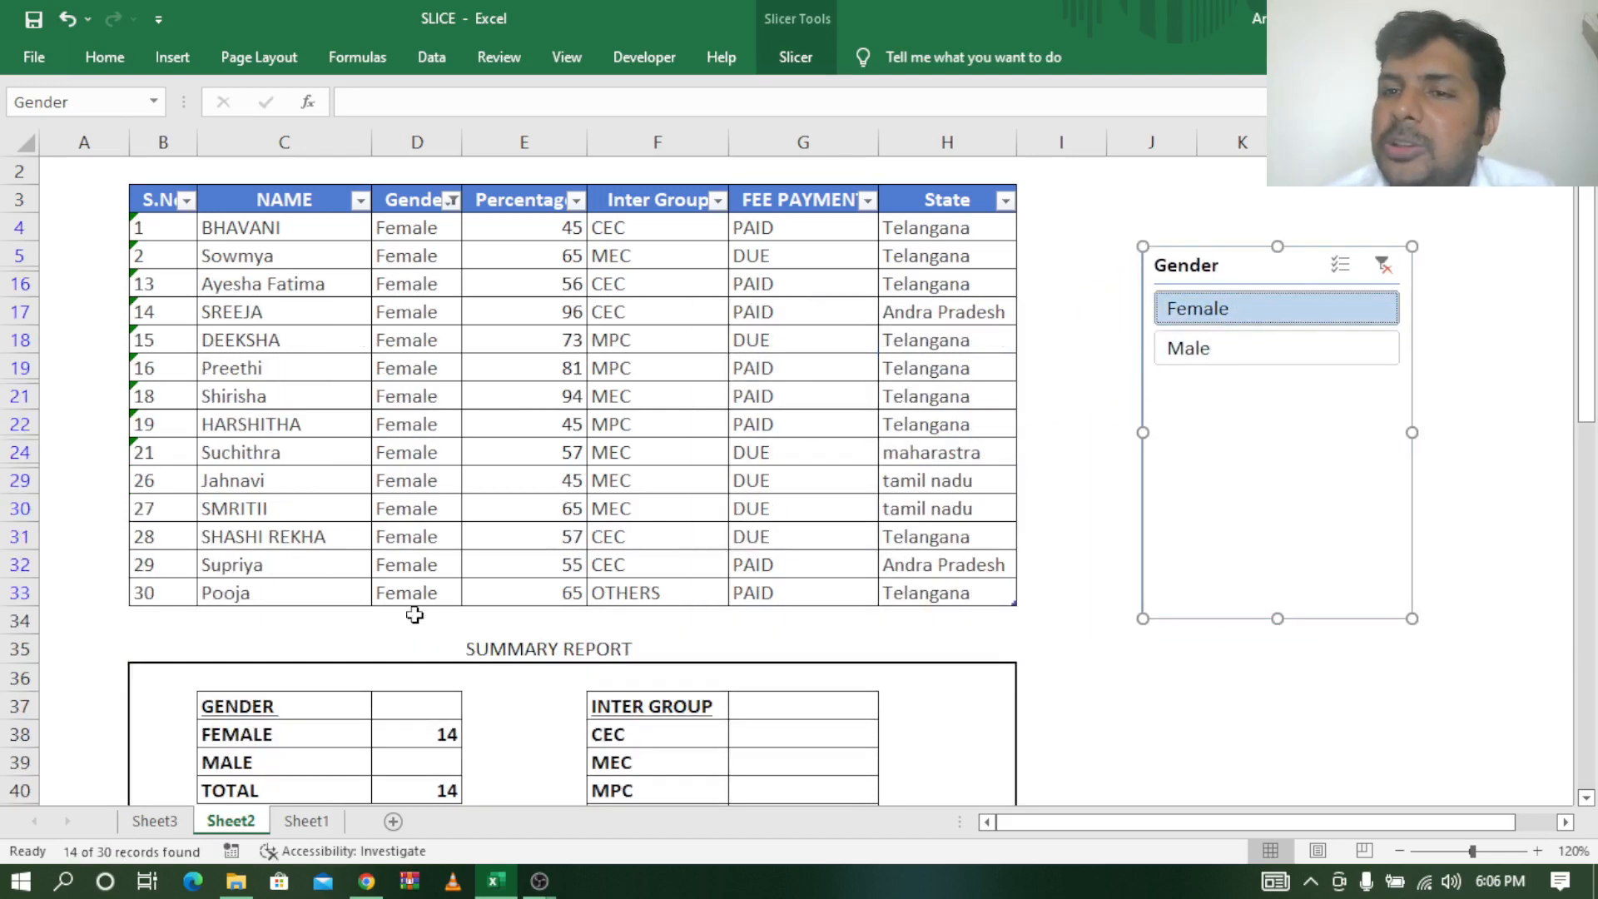
{"action": "left_click", "coordinate": [1230, 350]}
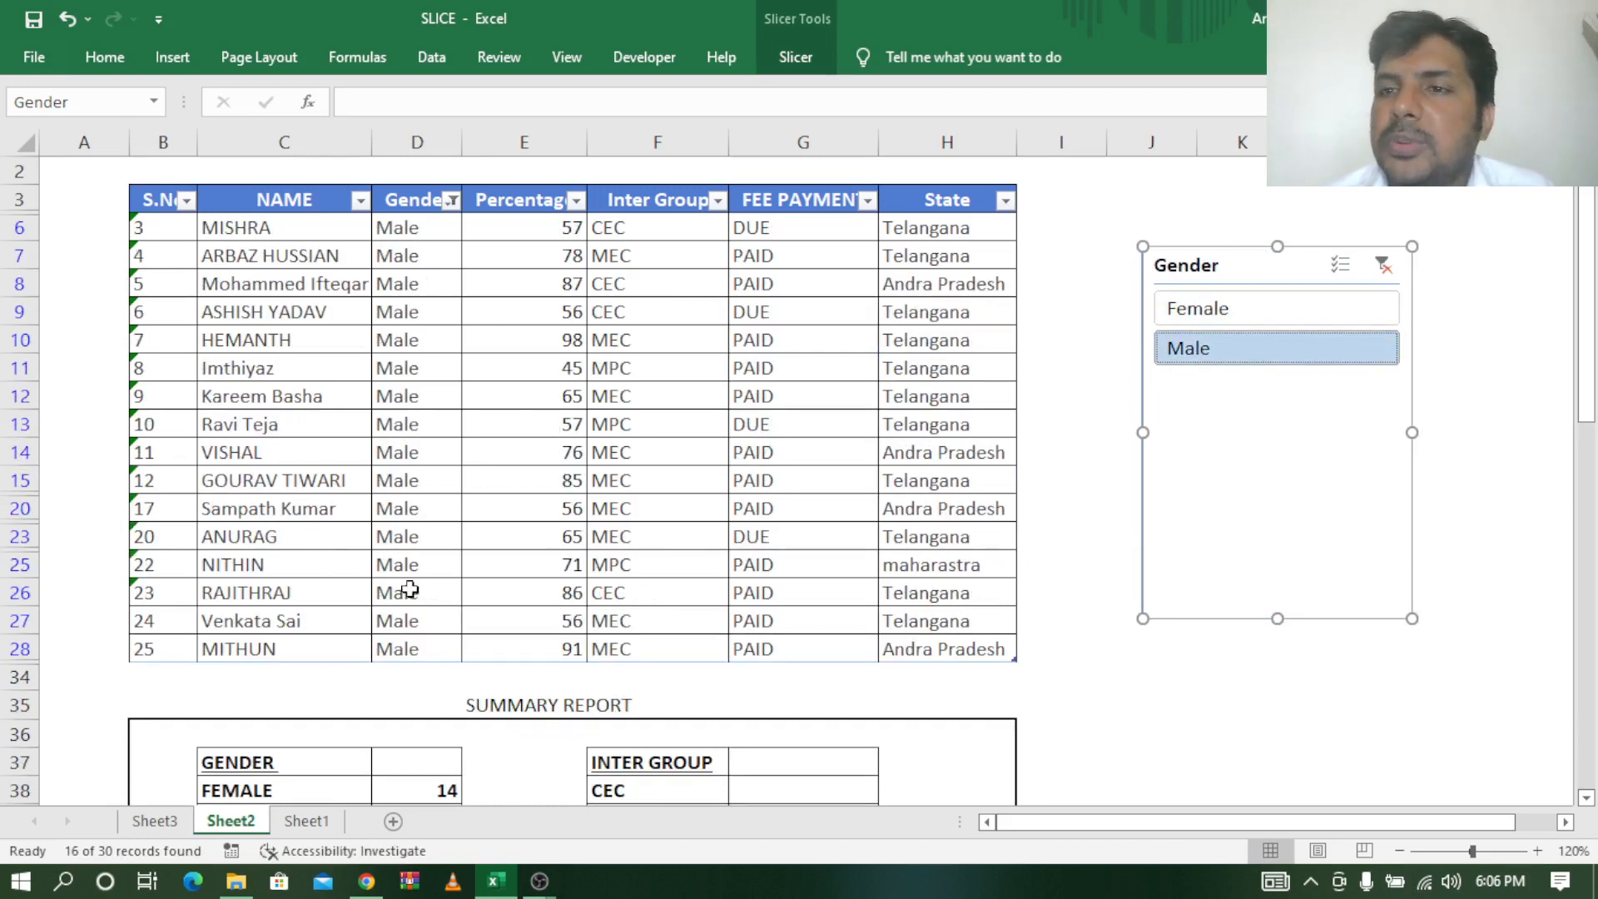
{"action": "left_click", "coordinate": [1278, 317]}
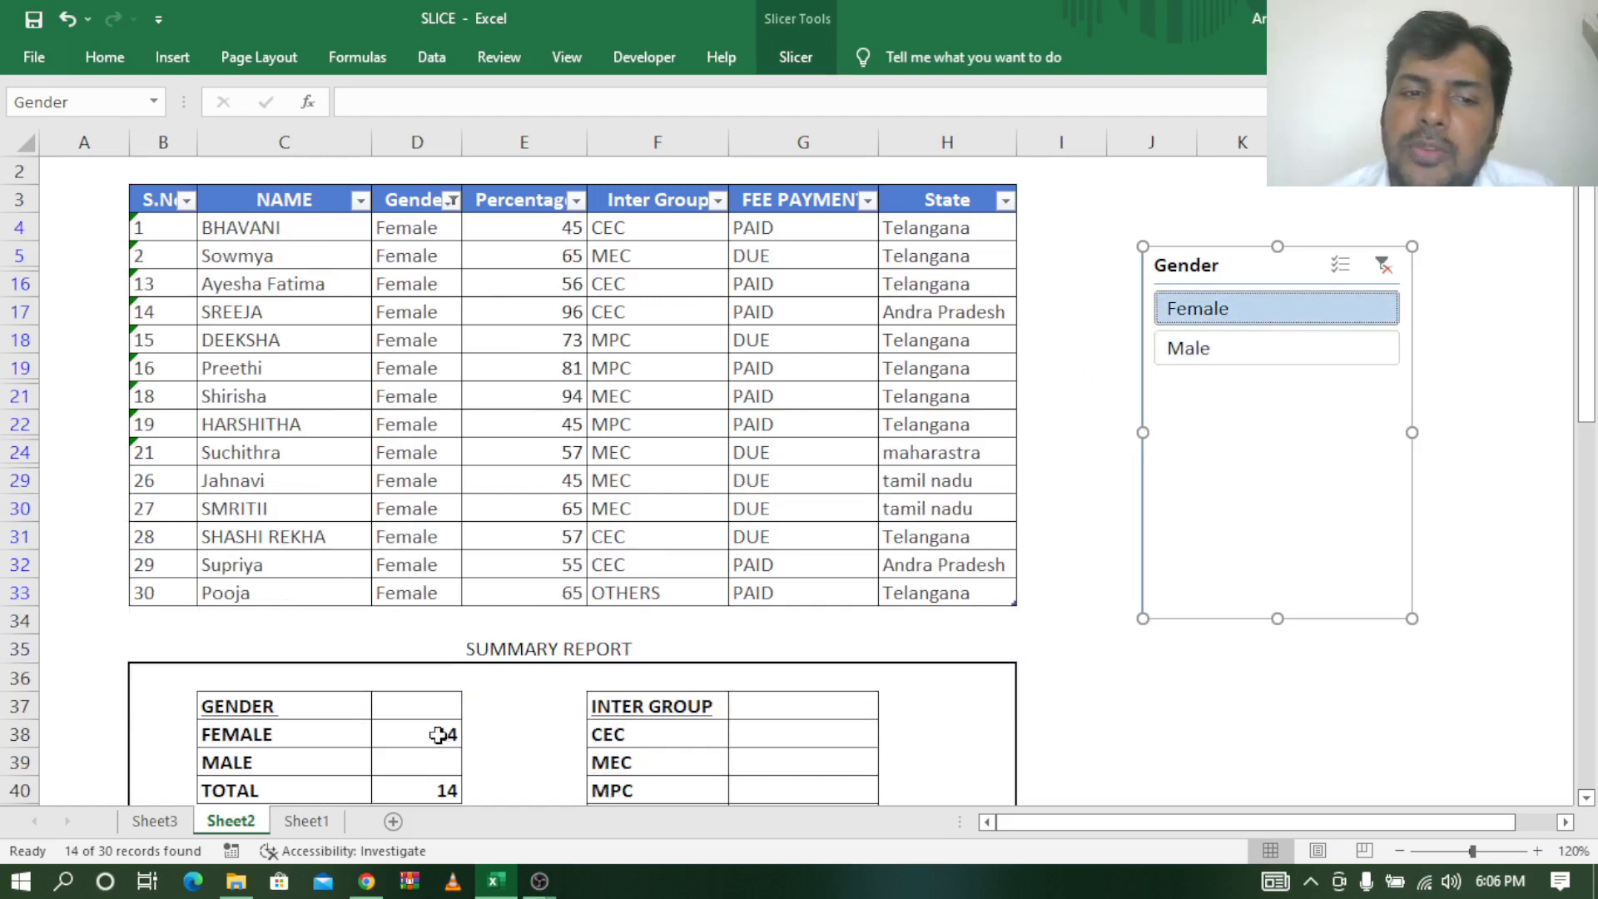
{"action": "left_click_drag", "start_coordinate": [419, 228], "coordinate": [435, 592]}
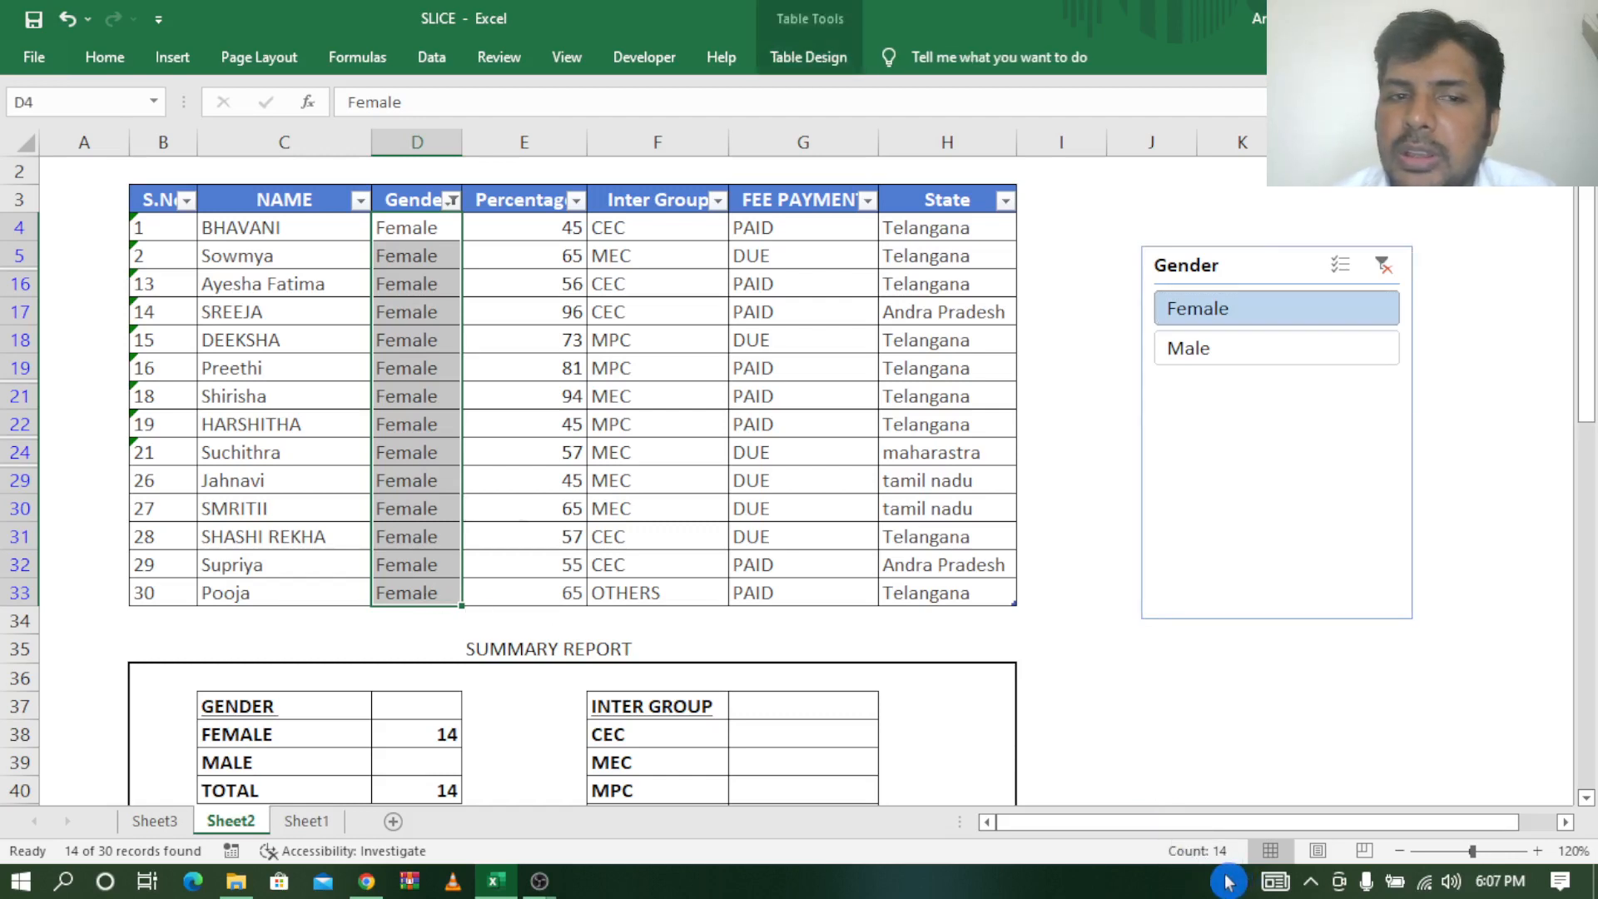
Filter the table to Male with the Gender slicer and enter 16 beside MALE in the summary report, checking the total.
{"action": "left_click", "coordinate": [1267, 357]}
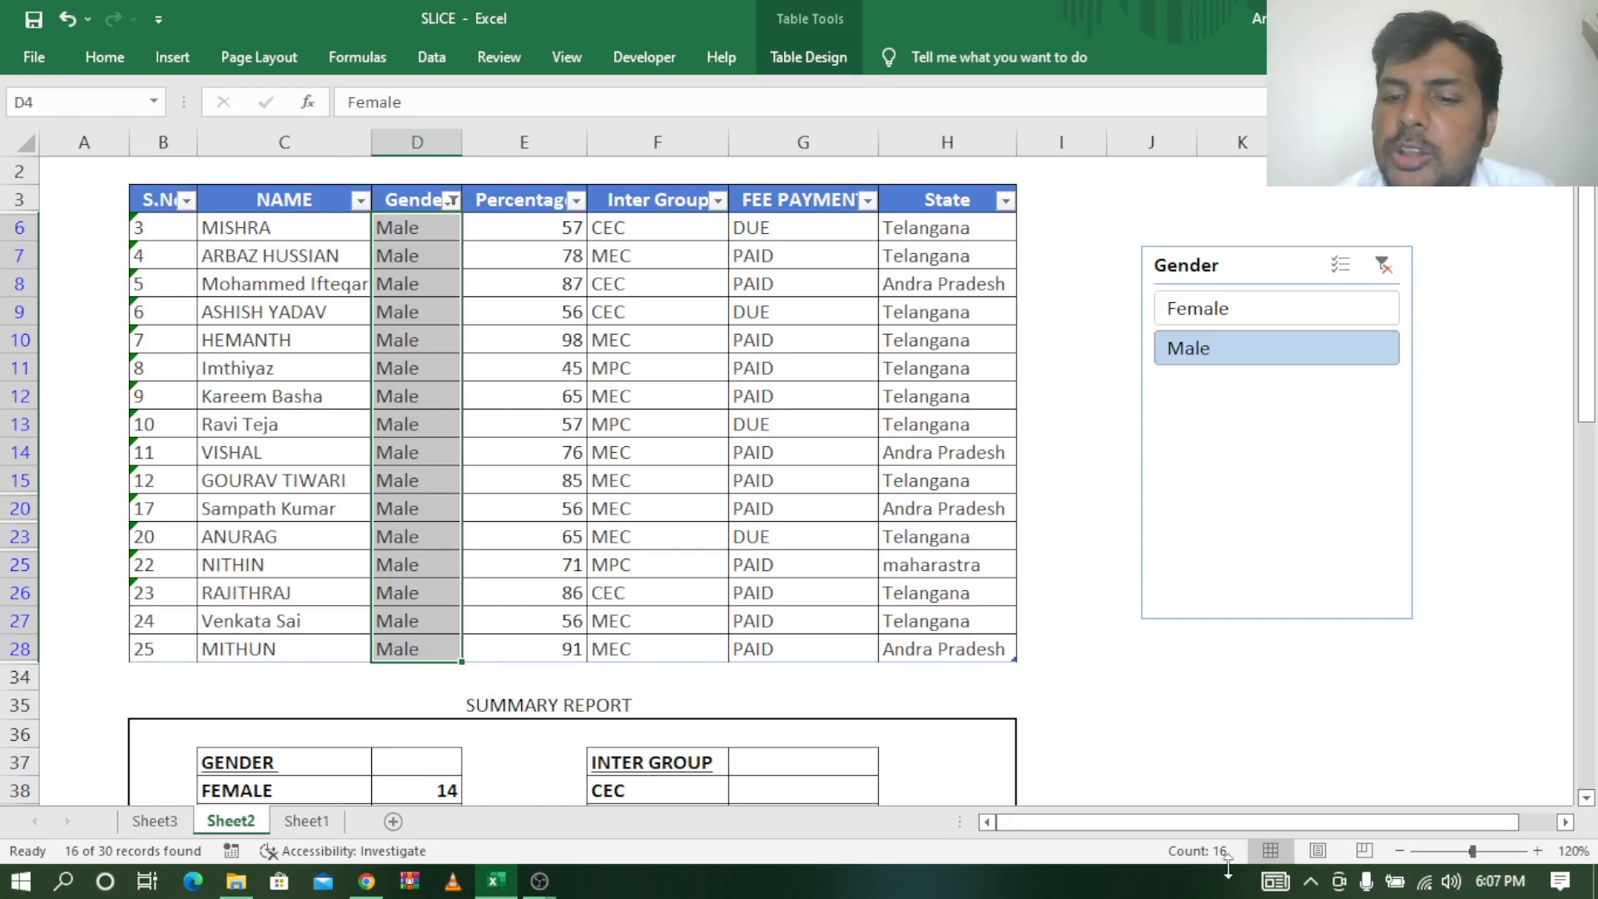
{"action": "scroll", "coordinate": [1582, 801], "scroll_direction": "down", "scroll_amount": 1}
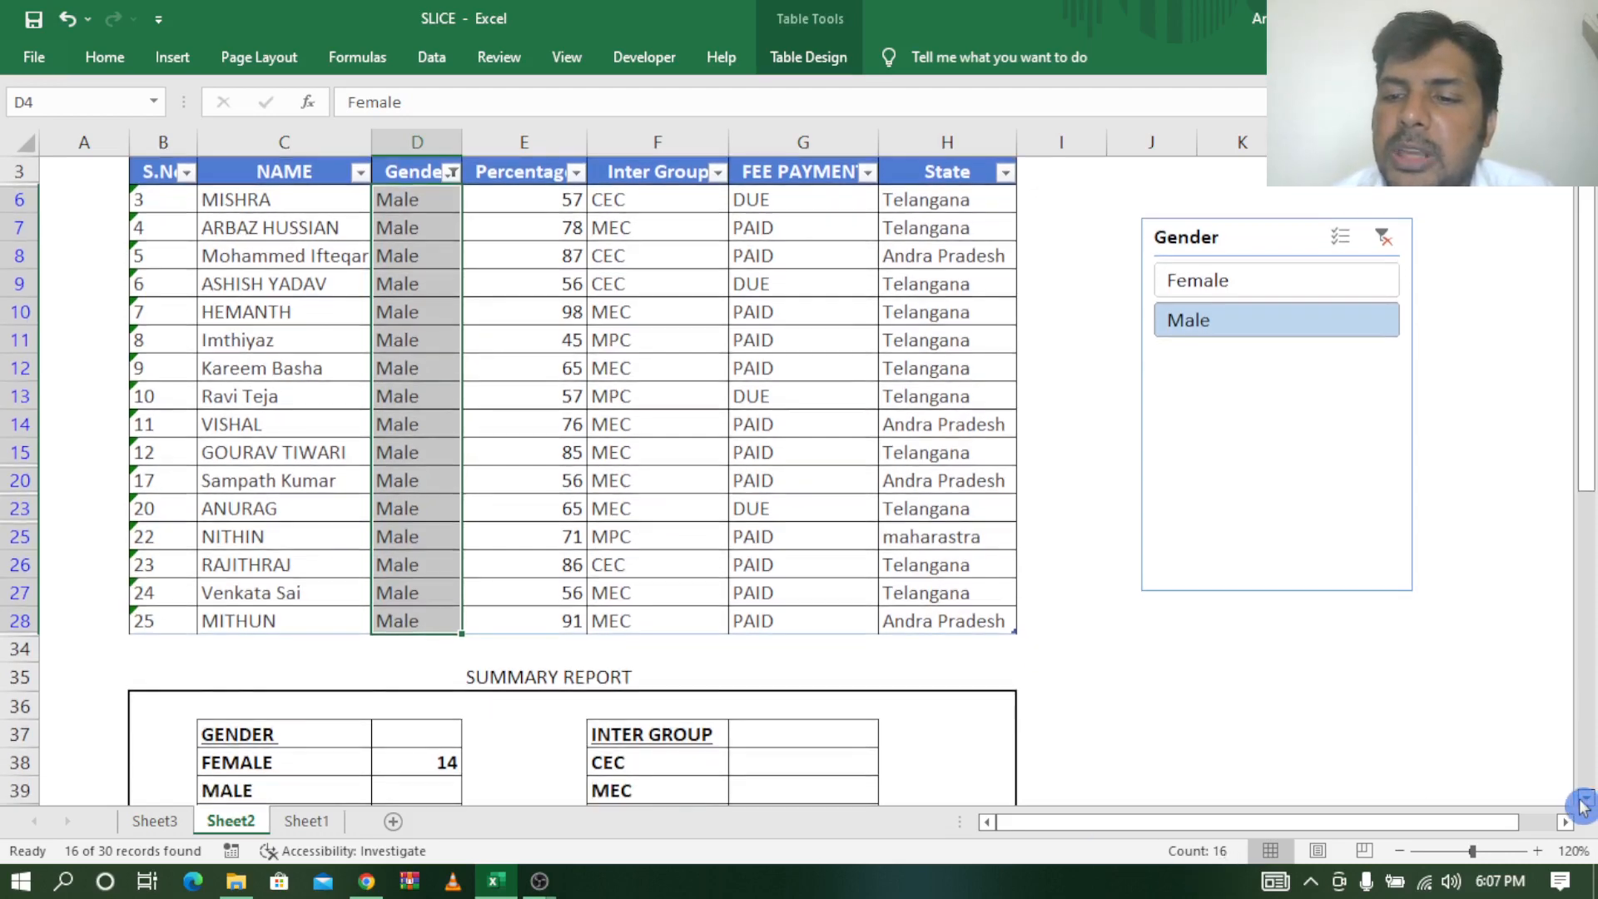
{"action": "left_click", "coordinate": [439, 727]}
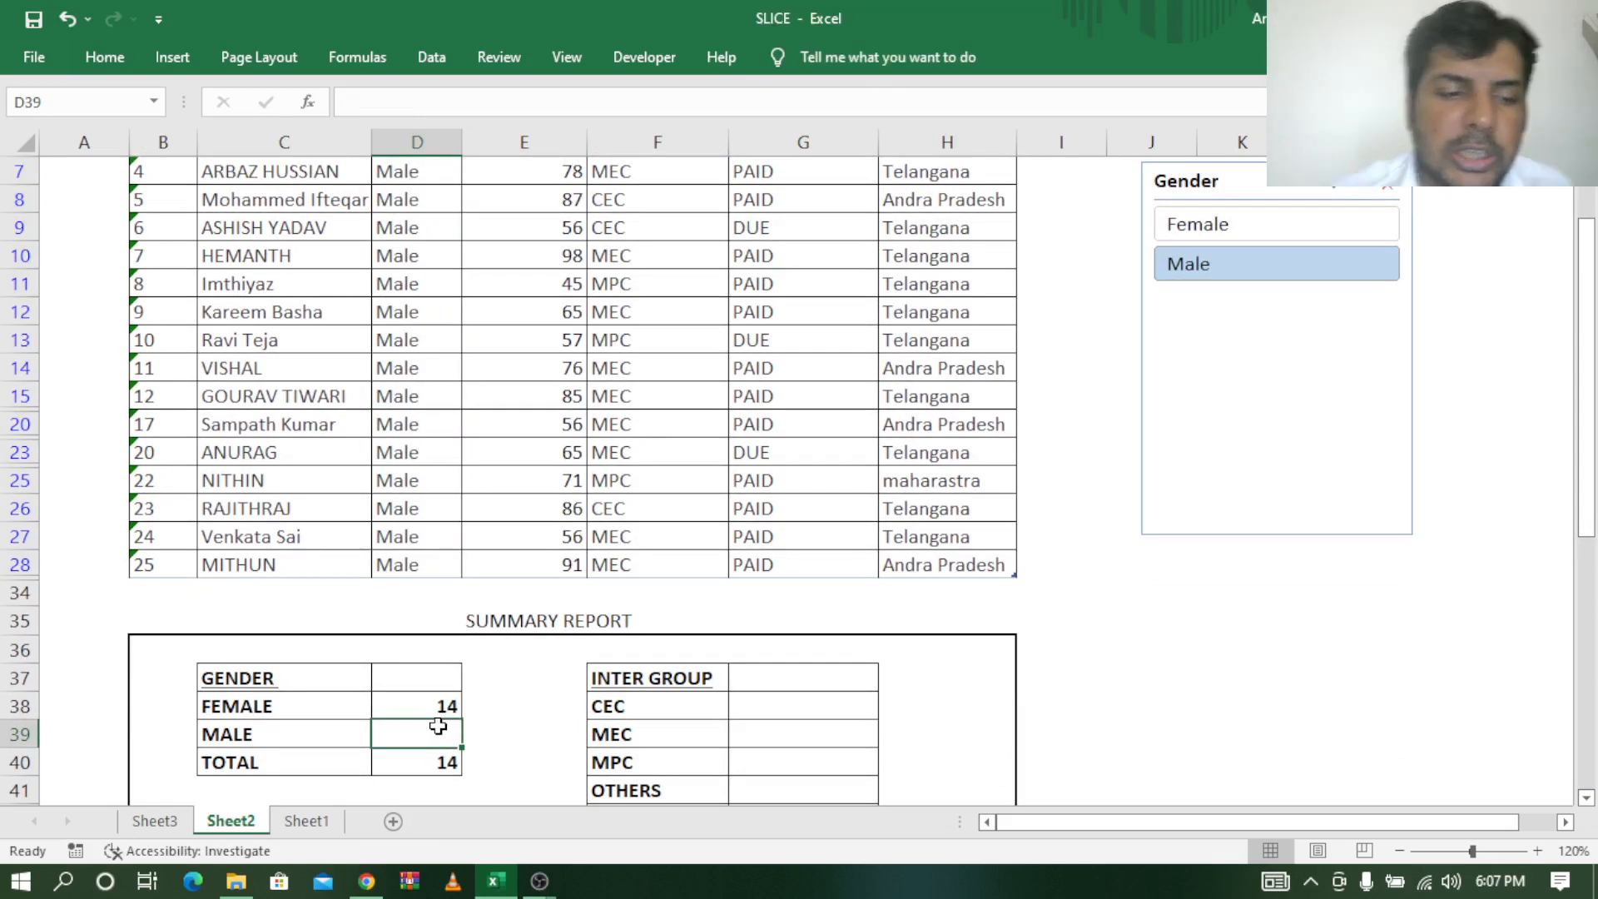
{"action": "type", "text": "16"}
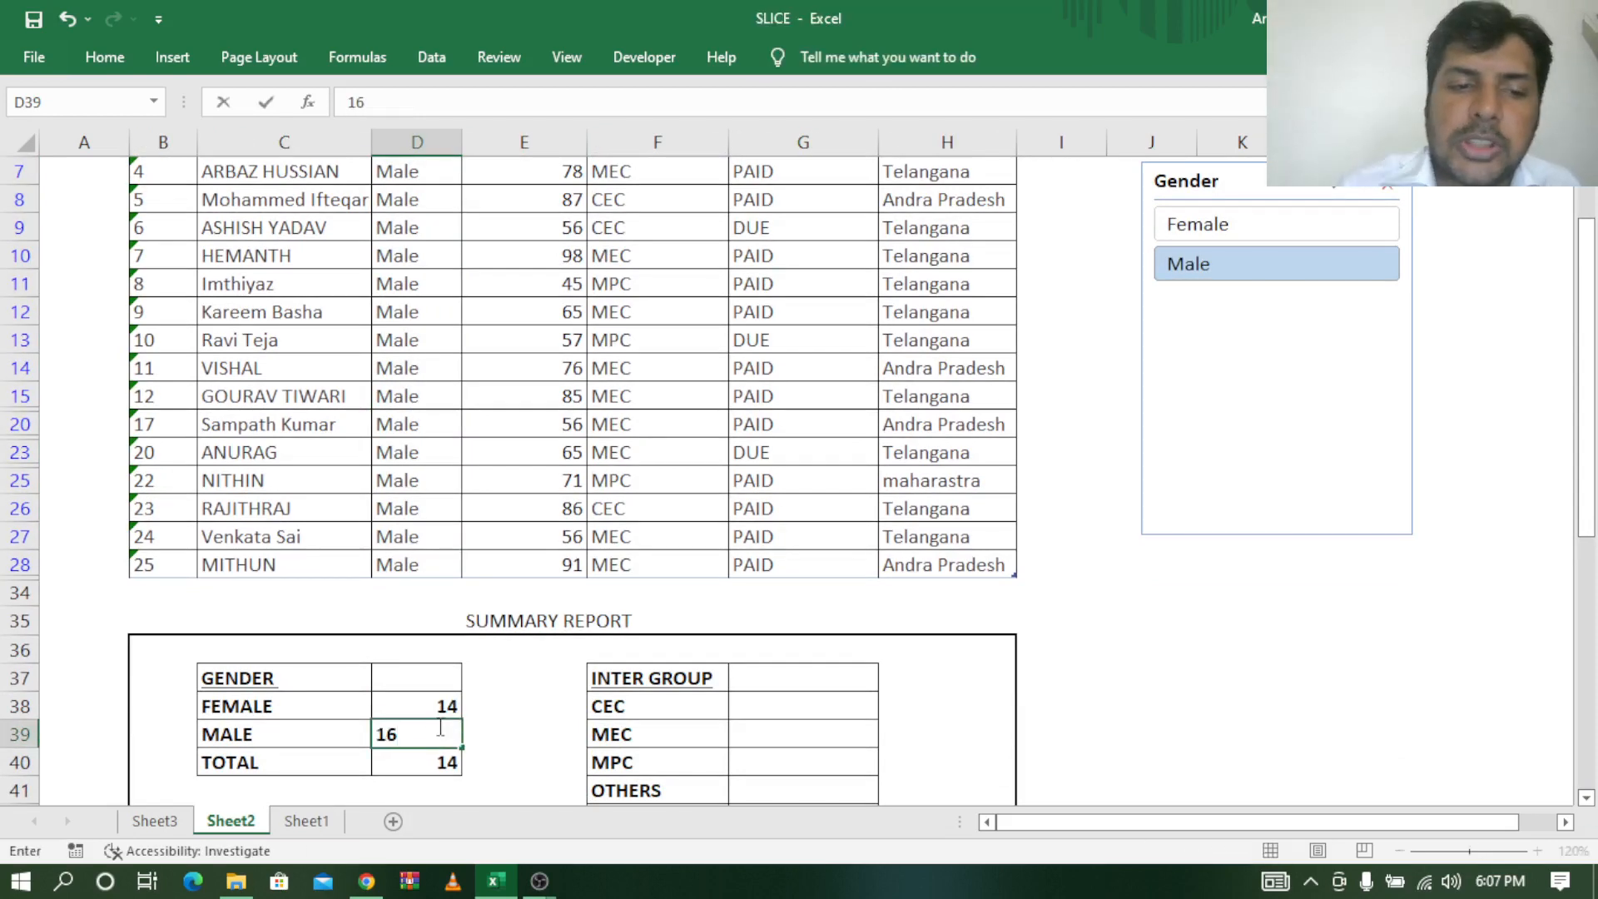
{"action": "key", "text": "Tab"}
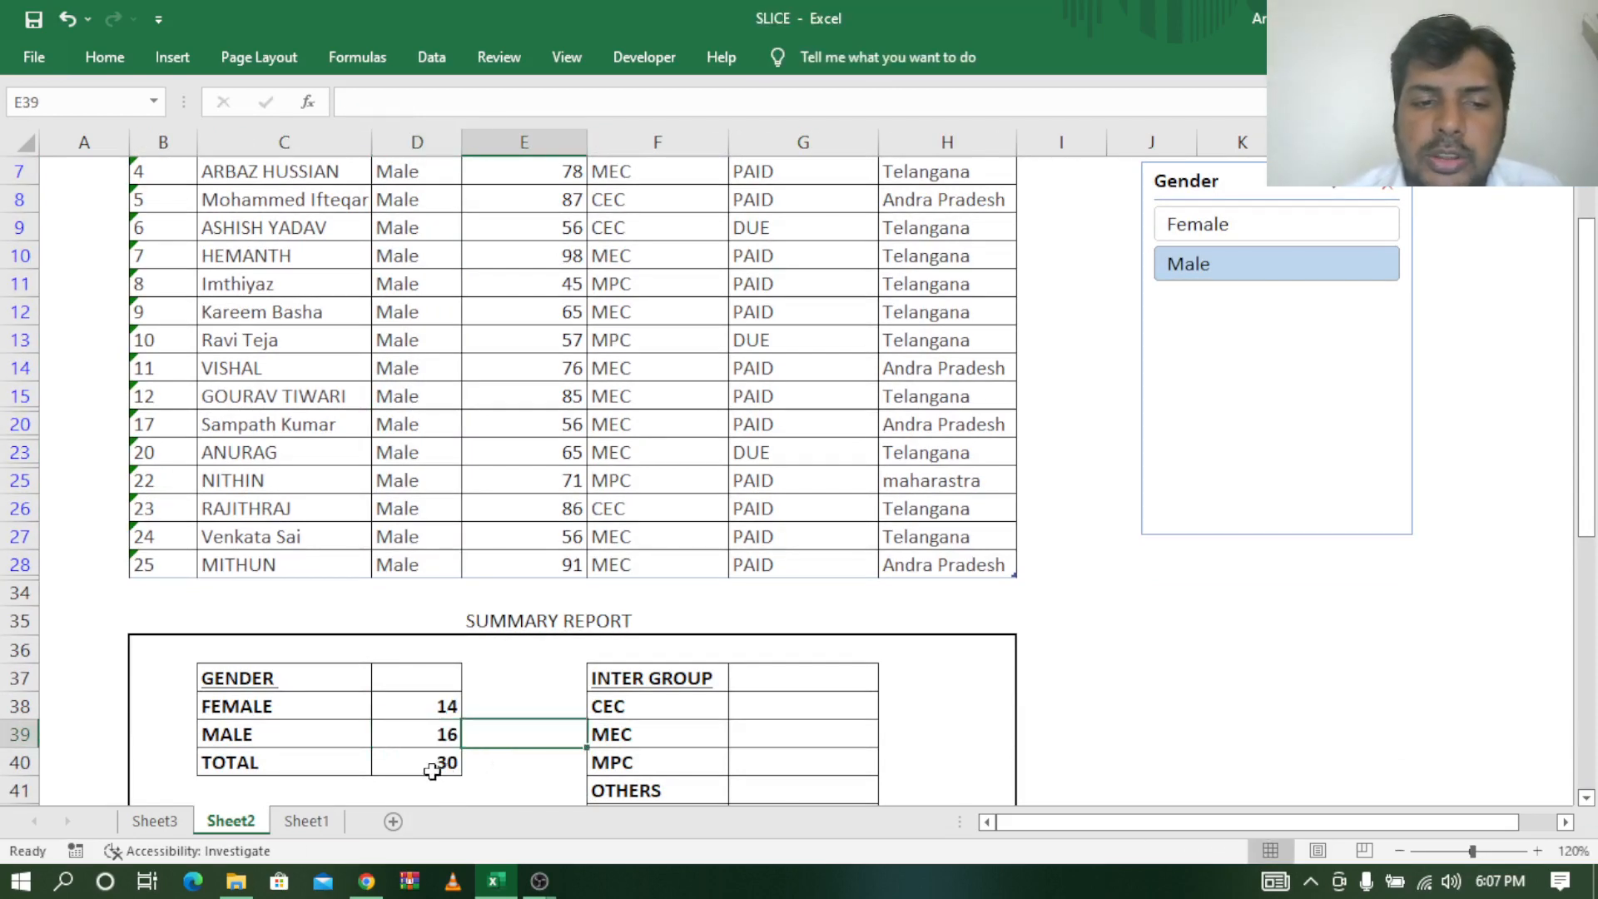
{"action": "left_click", "coordinate": [432, 771]}
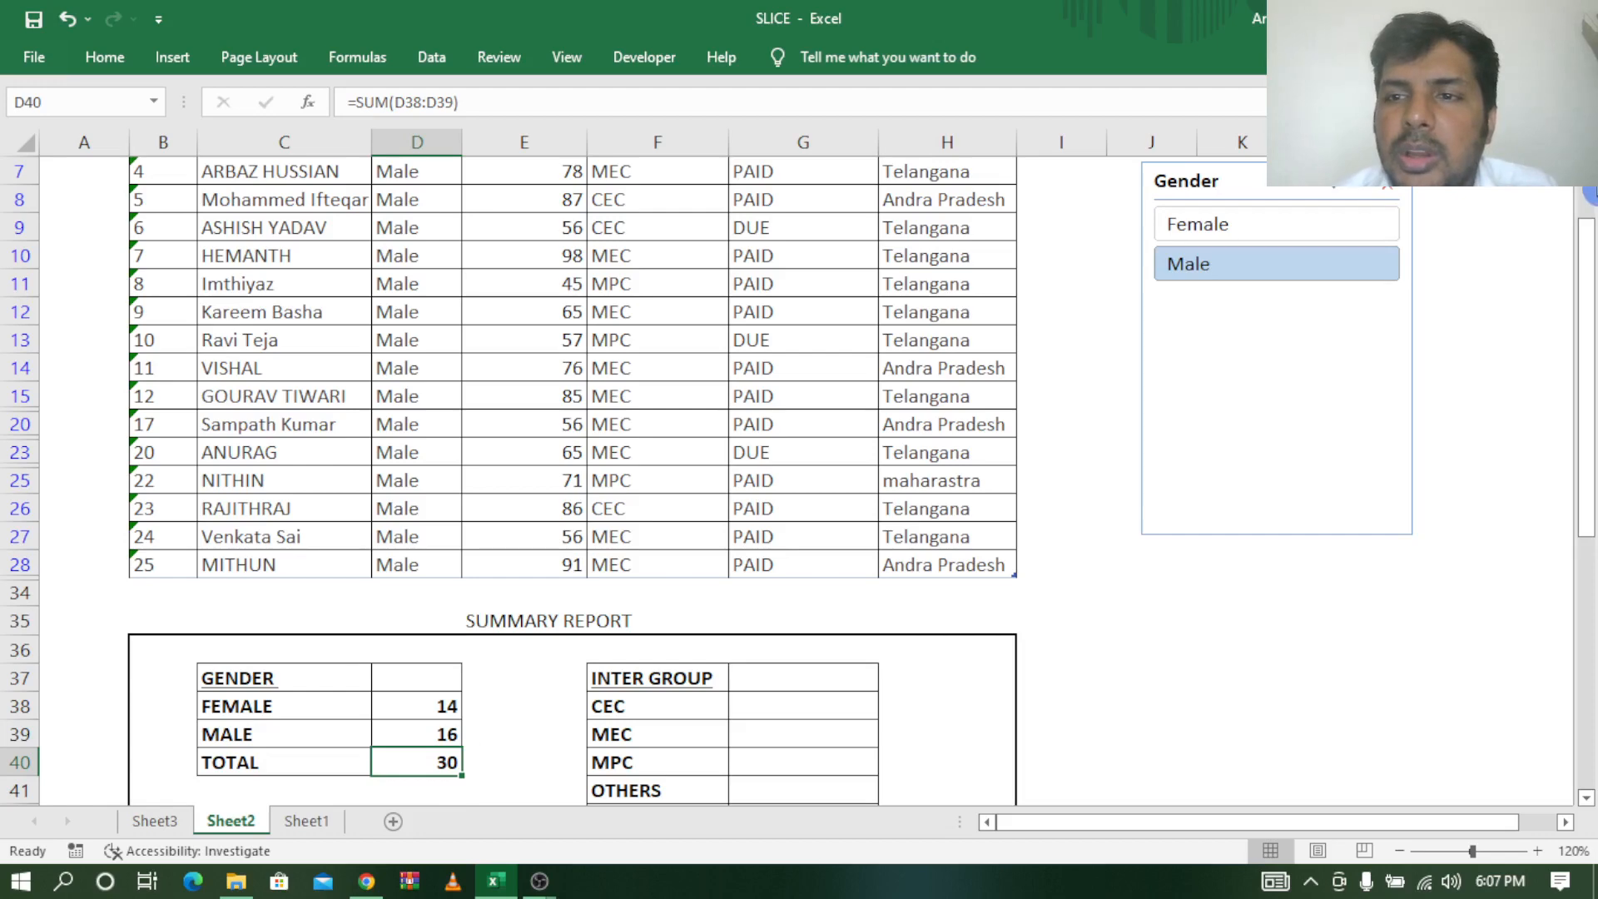
Clear the Gender slicer's filter and delete the slicer.
{"action": "scroll", "coordinate": [833, 475], "scroll_direction": "up", "scroll_amount": 1}
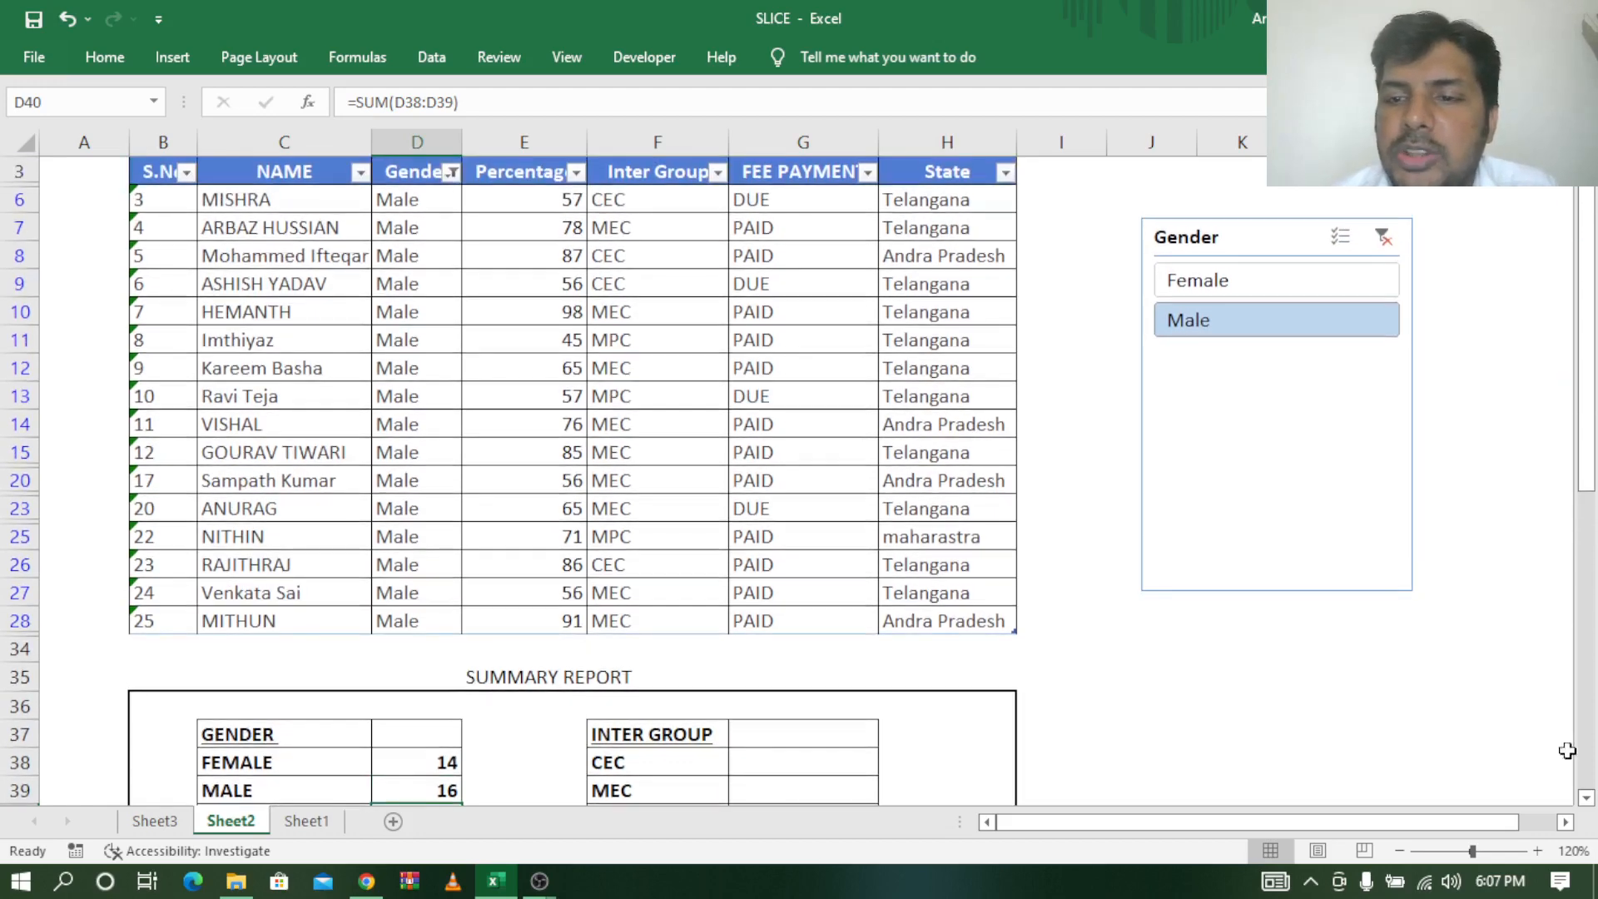
{"action": "left_click", "coordinate": [1585, 801]}
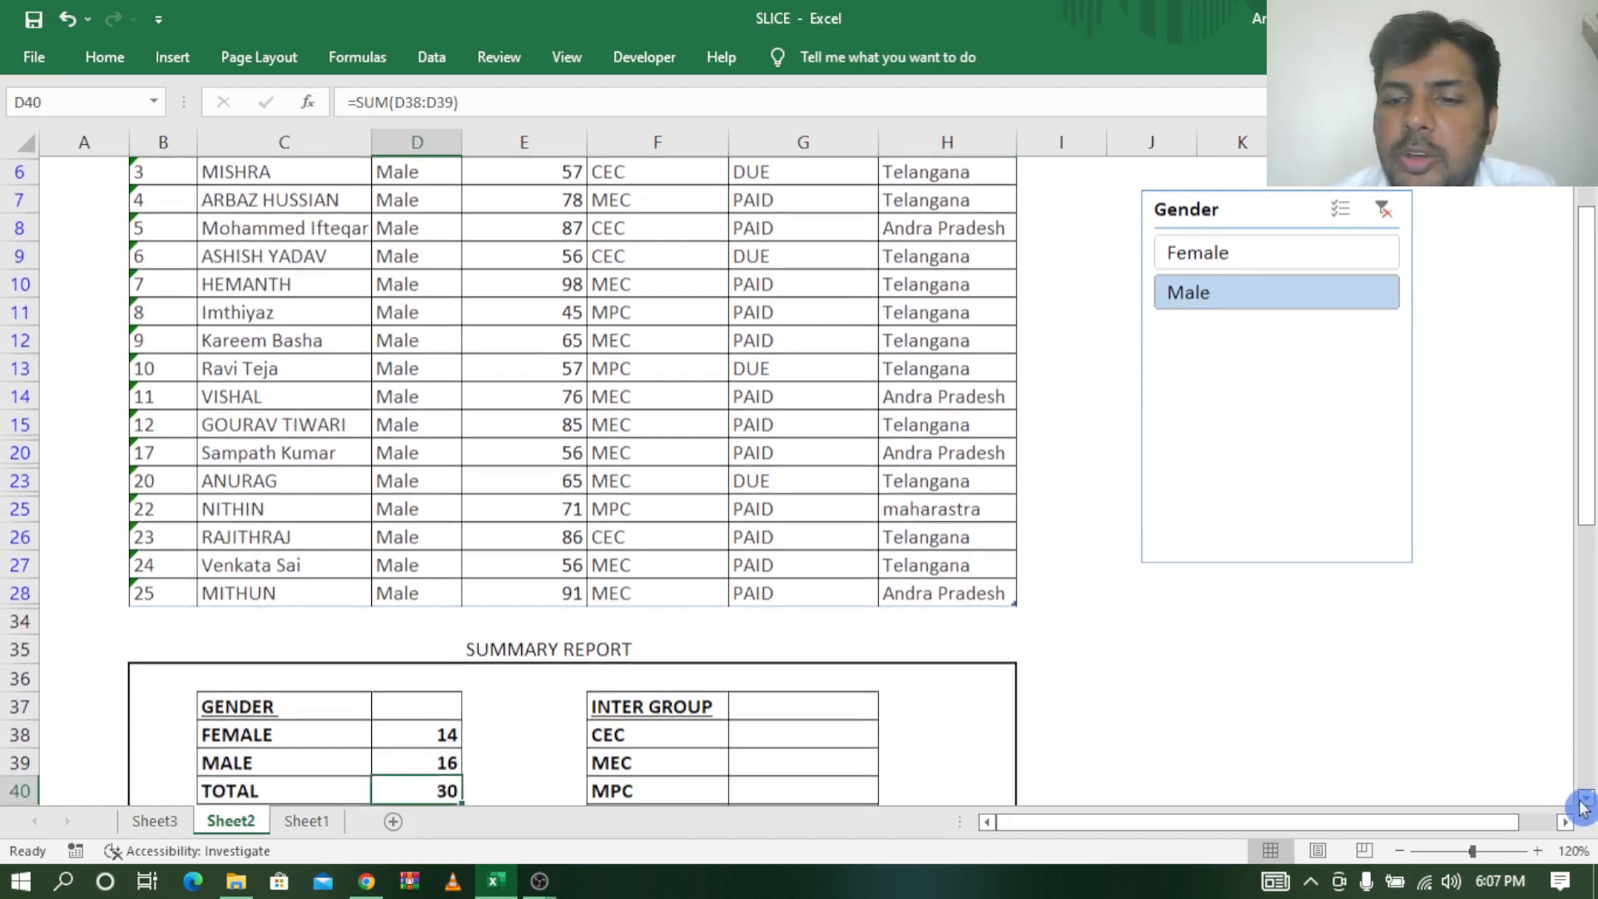
{"action": "left_click", "coordinate": [1585, 802]}
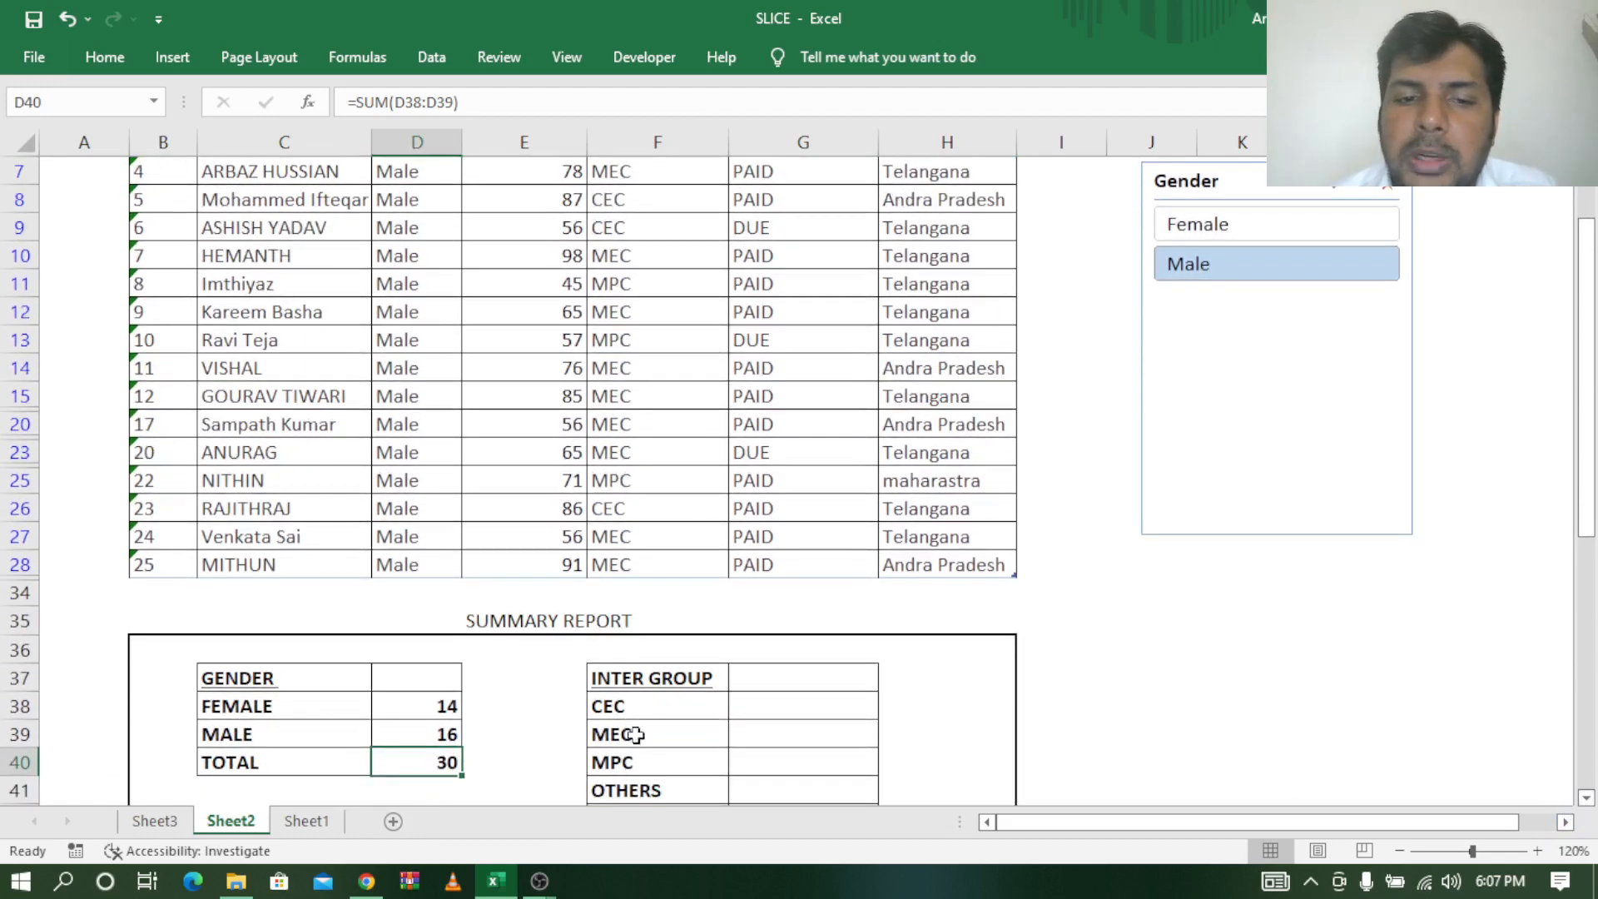
{"action": "left_click", "coordinate": [1386, 194]}
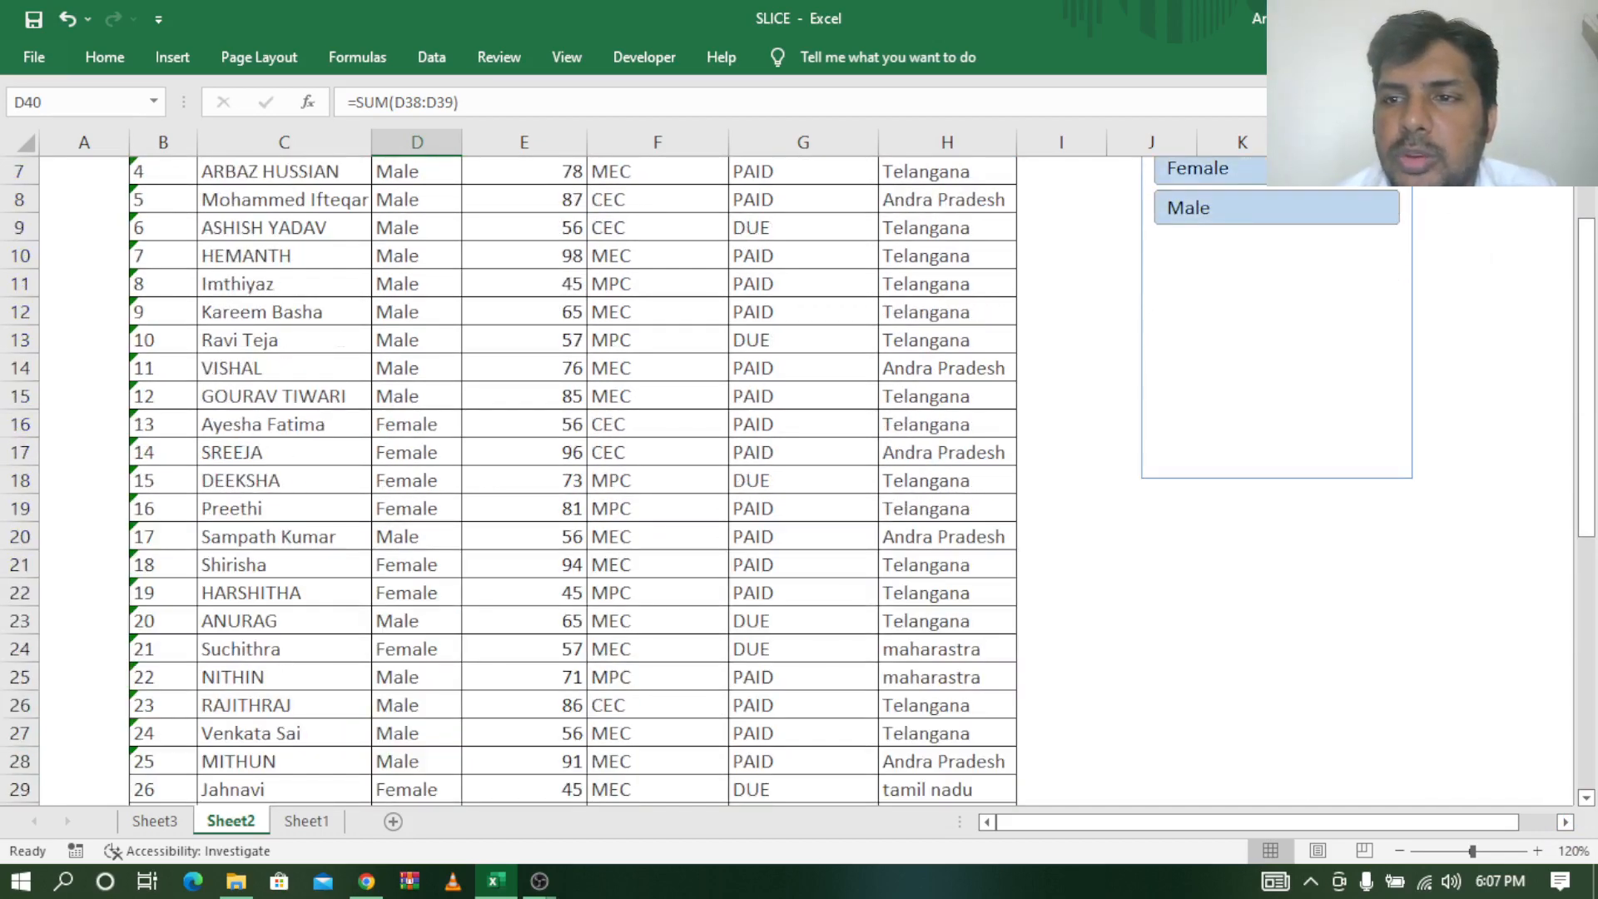
{"action": "scroll", "coordinate": [1372, 189], "scroll_direction": "up", "scroll_amount": 2}
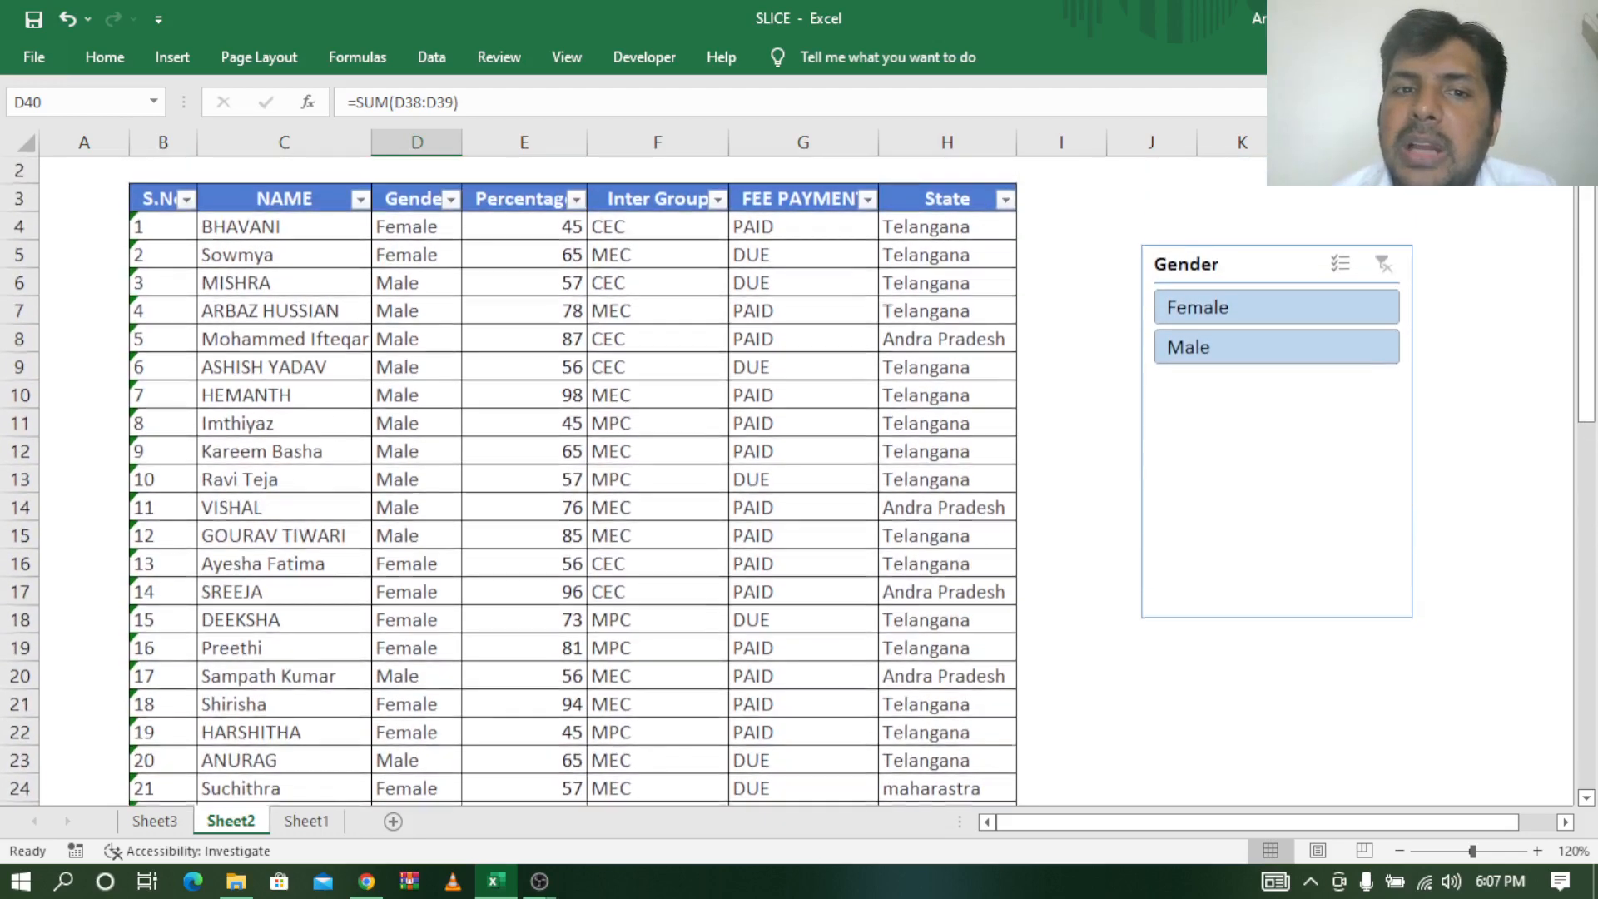
{"action": "left_click", "coordinate": [1216, 272]}
{"action": "key", "text": "Delete"}
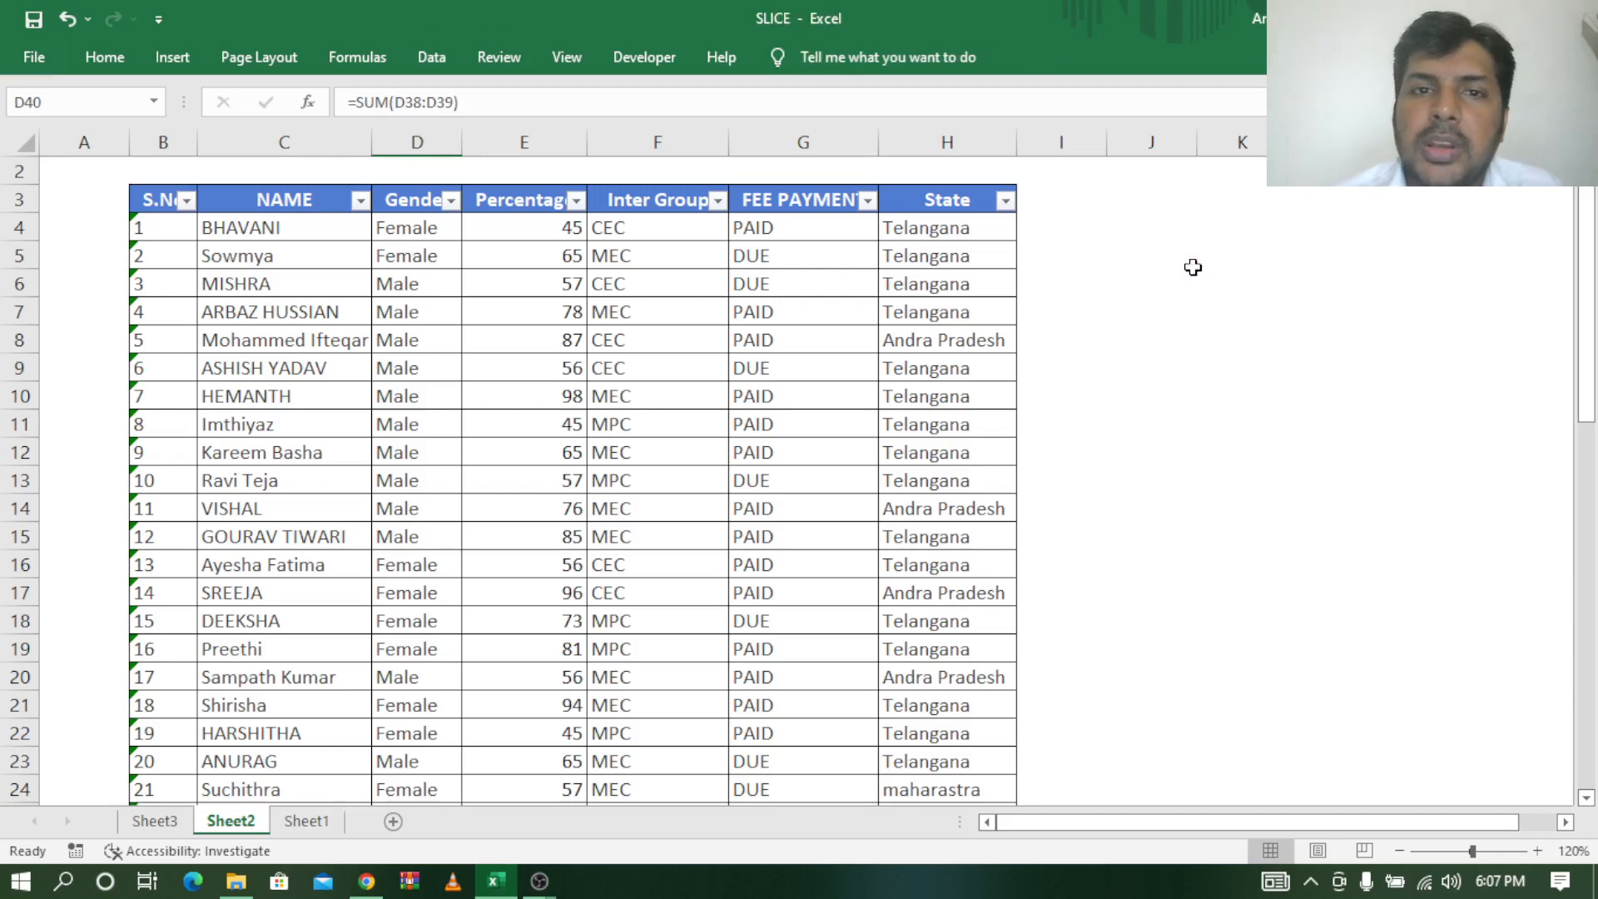
Insert a slicer for the Inter Group column and place it in the empty area beside the table.
{"action": "left_click", "coordinate": [703, 279]}
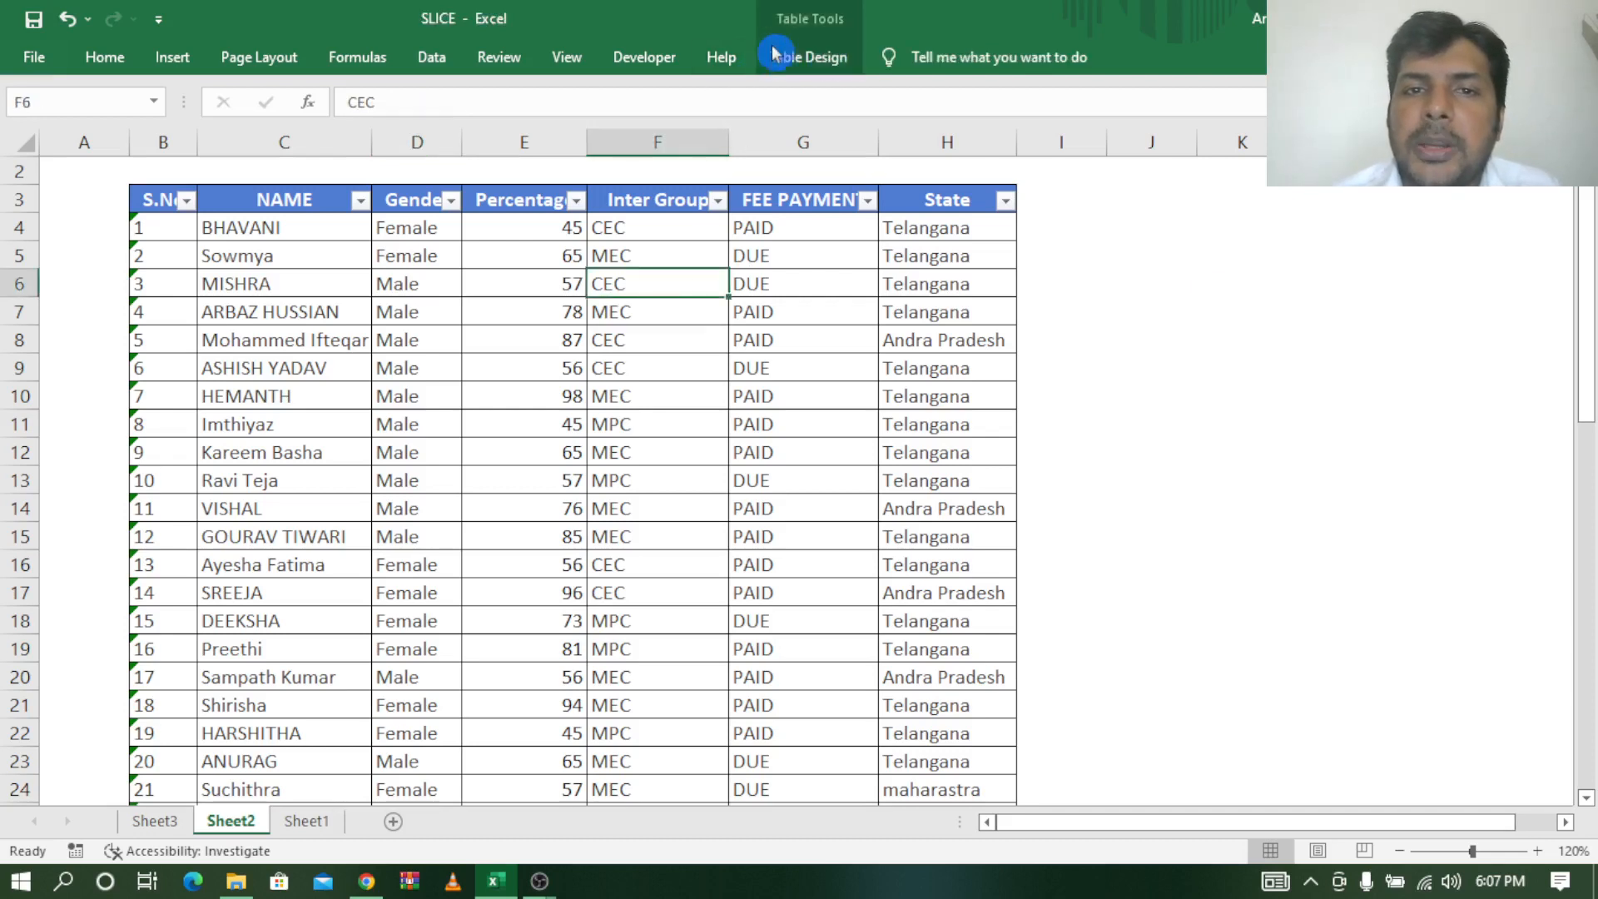
{"action": "left_click", "coordinate": [803, 56]}
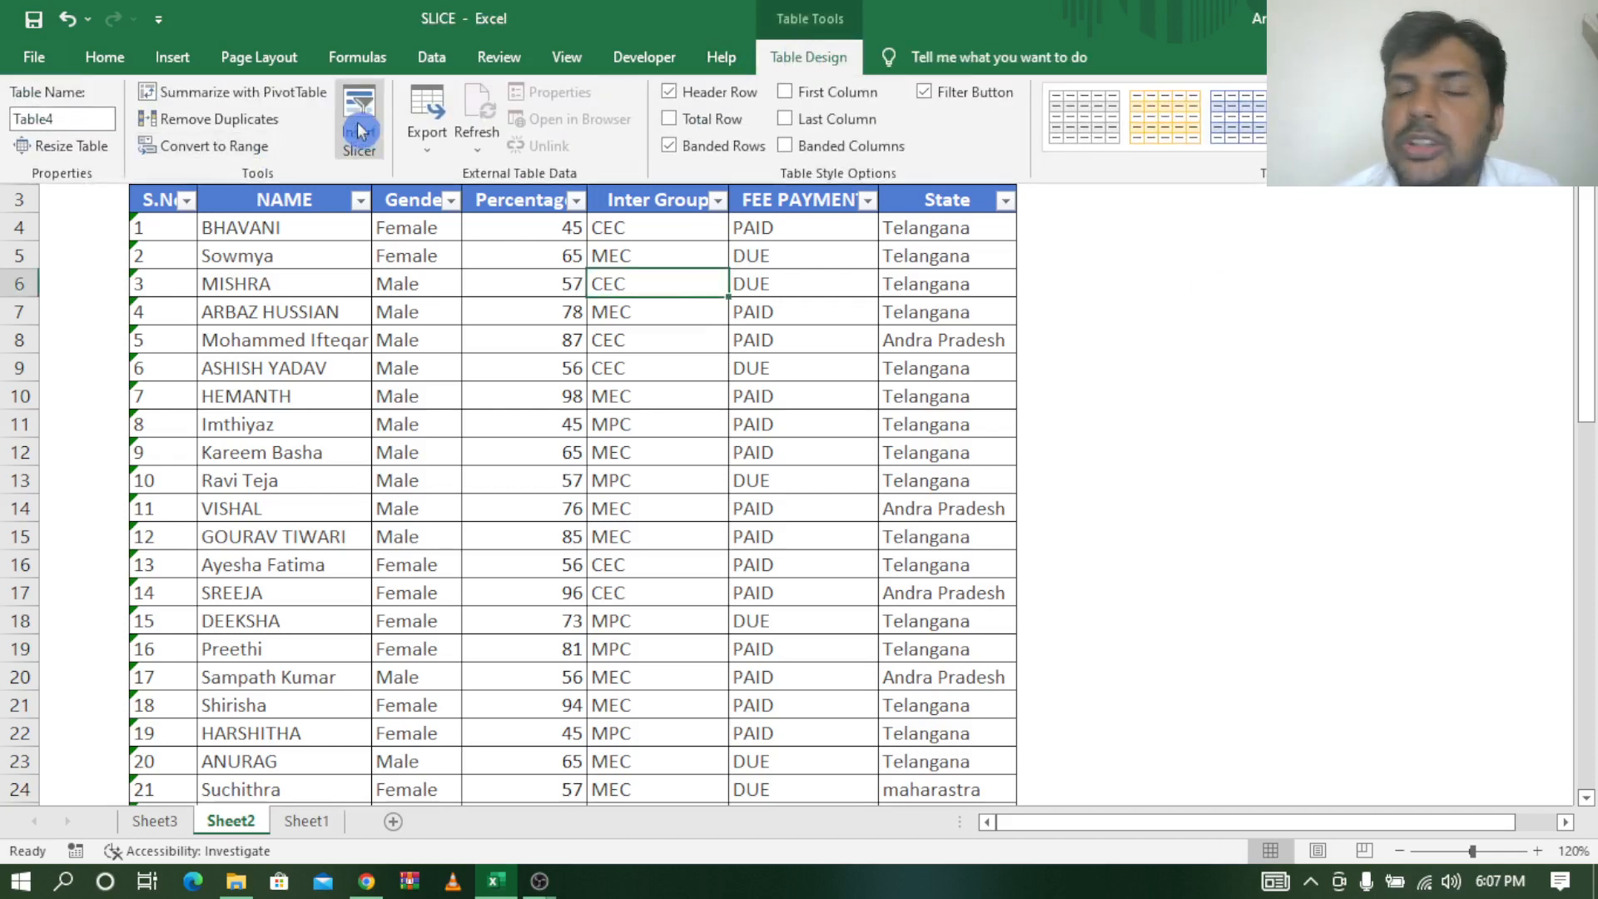
{"action": "left_click", "coordinate": [360, 130]}
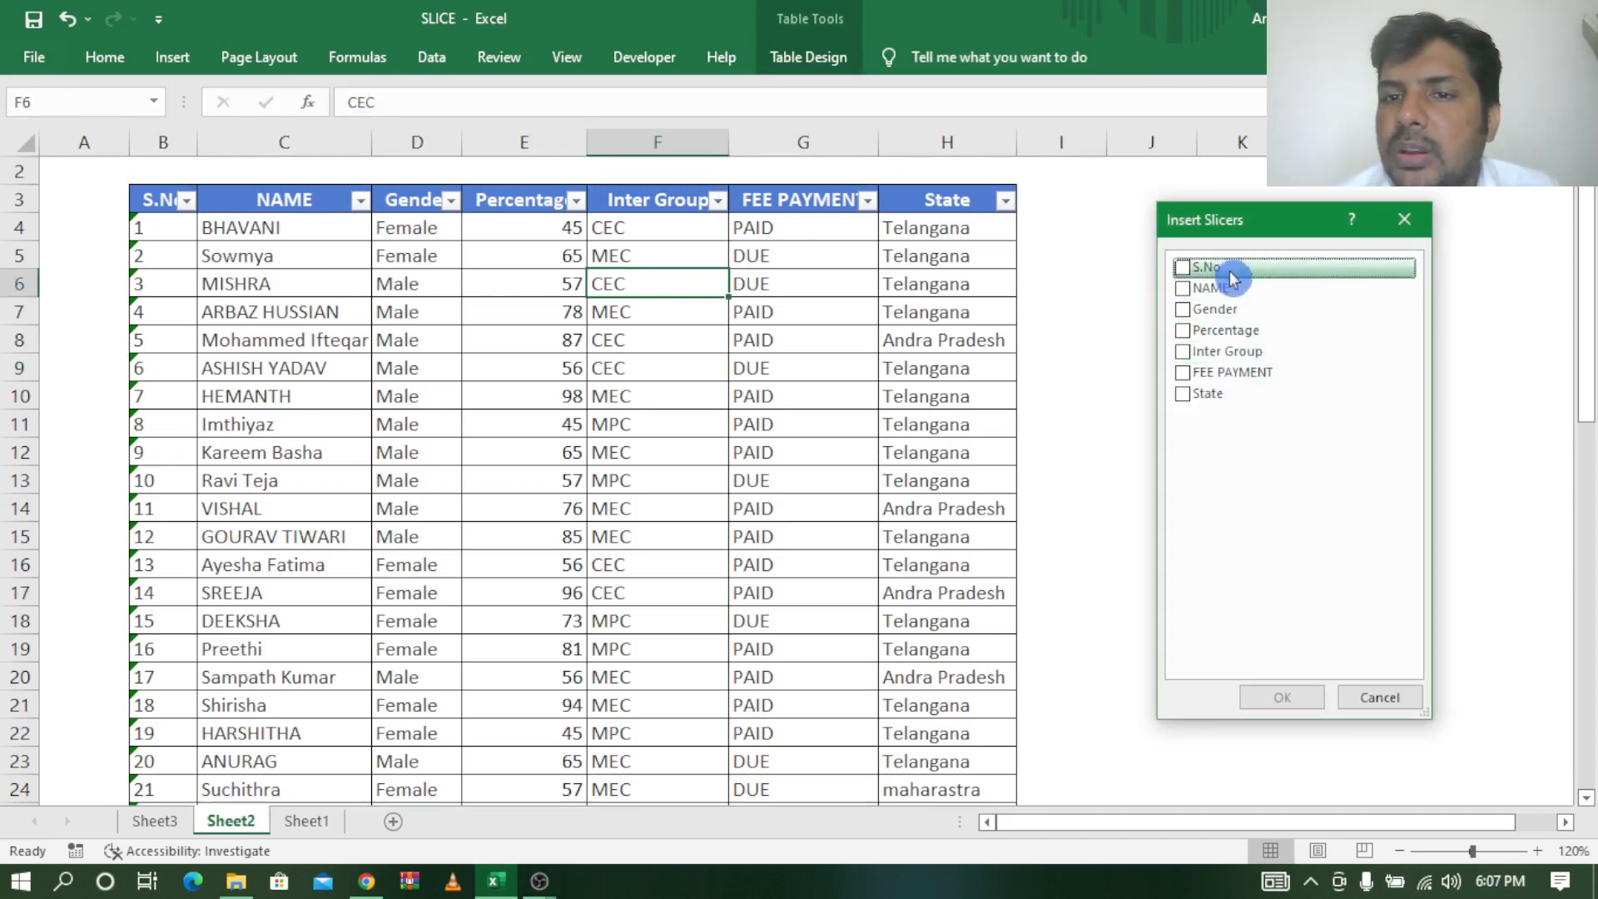
{"action": "left_click", "coordinate": [1215, 356]}
{"action": "left_click", "coordinate": [1299, 697]}
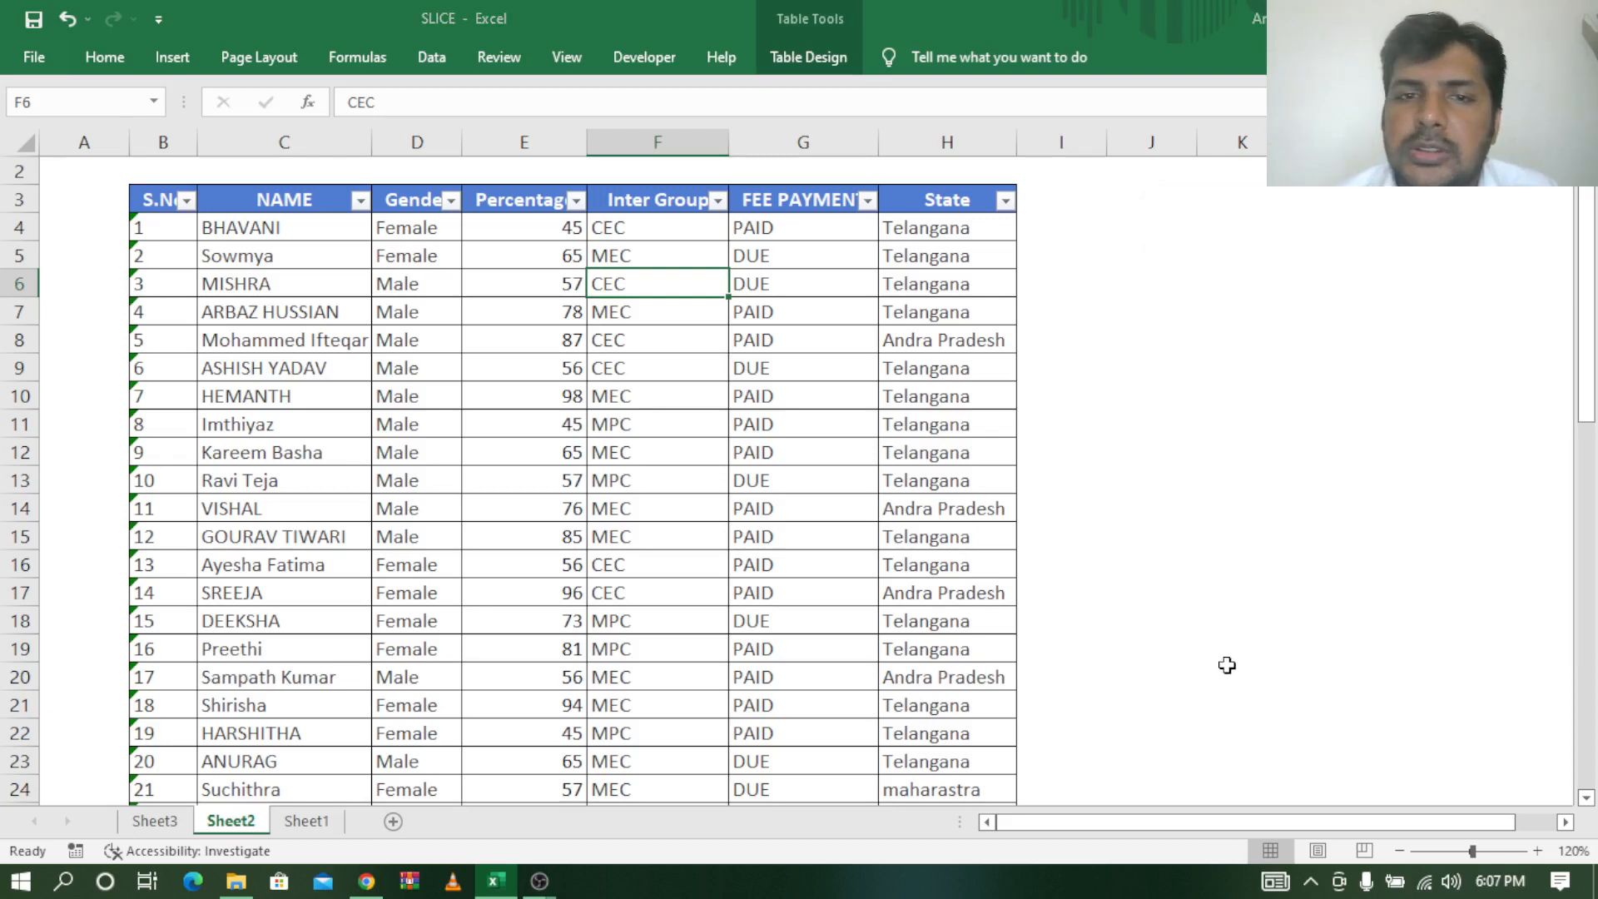
{"action": "left_click_drag", "start_coordinate": [821, 305], "coordinate": [1182, 223]}
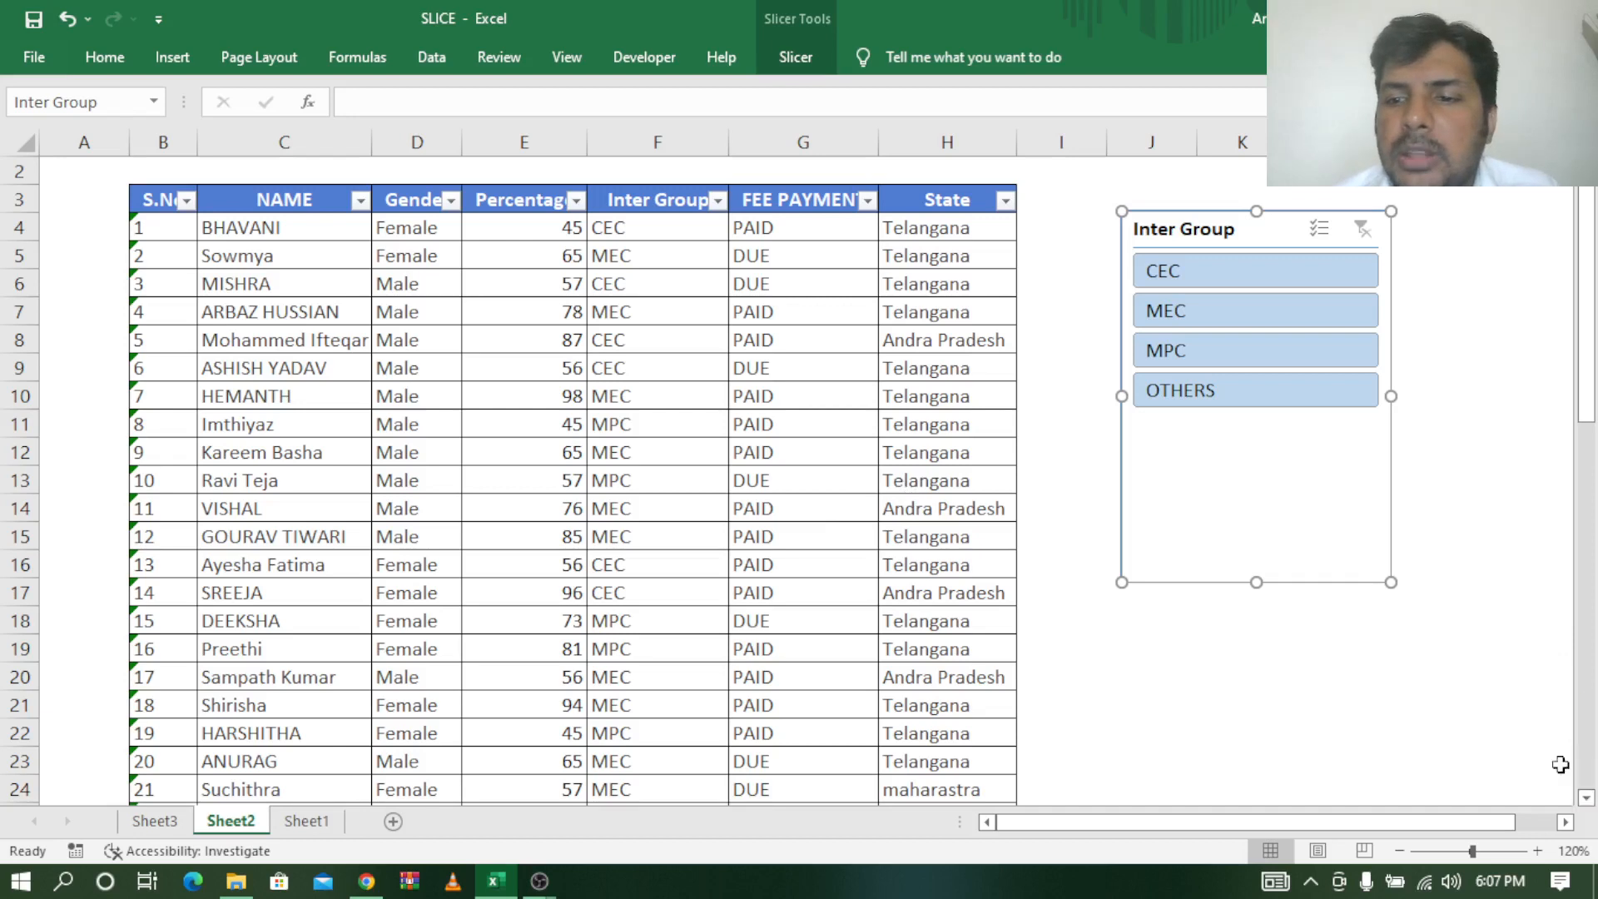
Filter the table to CEC with the Inter Group slicer, count the filtered entries, and enter 9 beside CEC in the summary report.
{"action": "left_click", "coordinate": [1271, 277]}
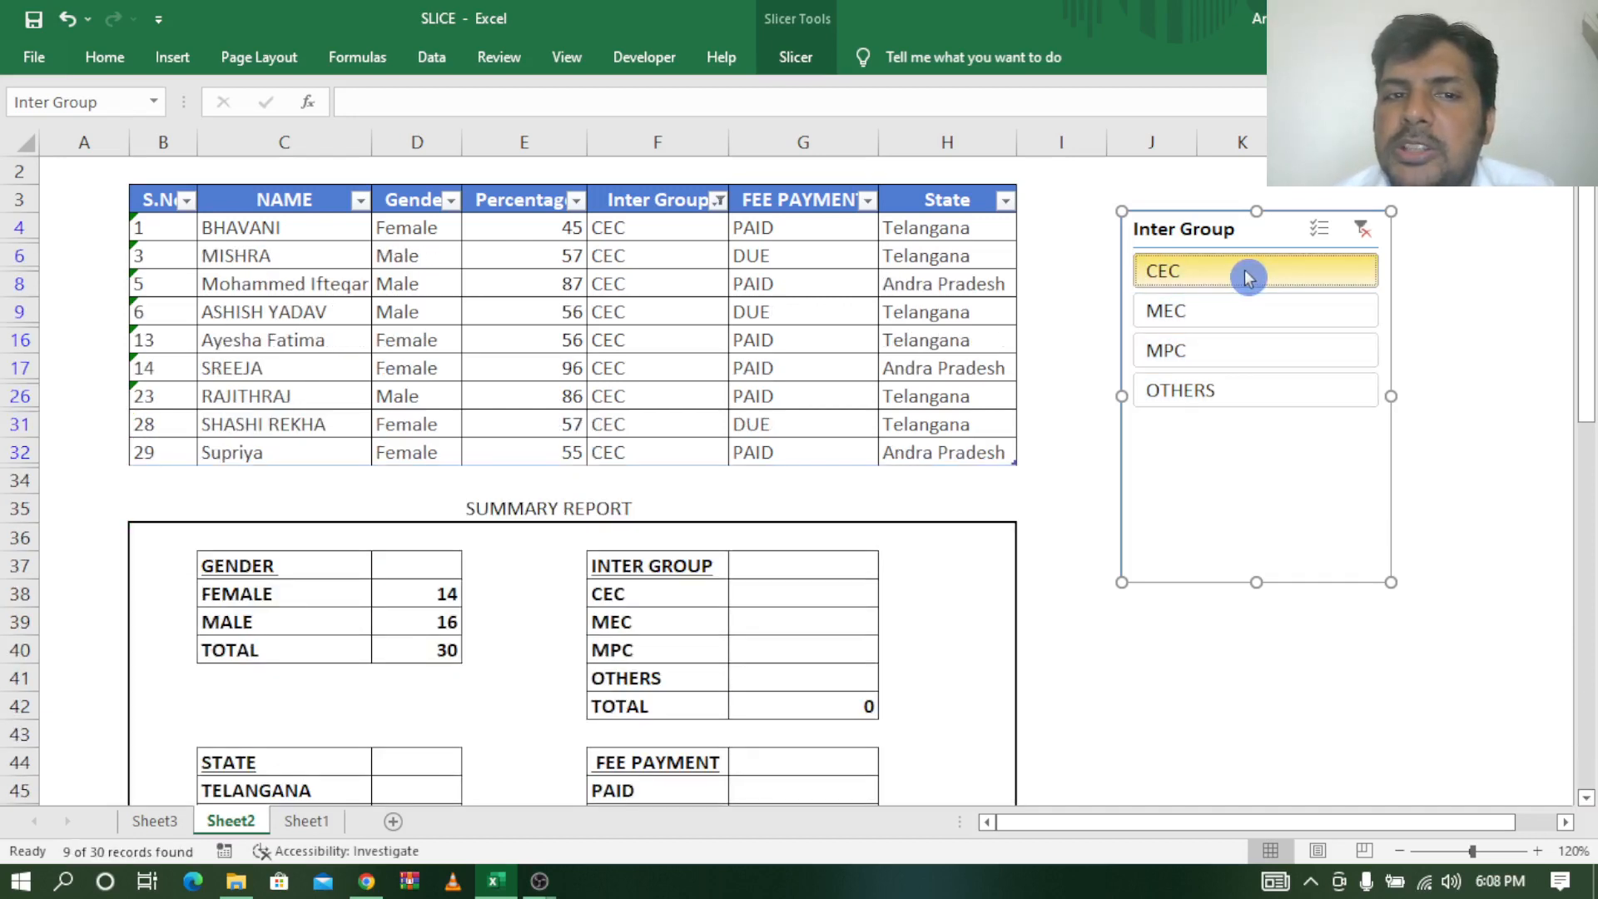
{"action": "left_click_drag", "start_coordinate": [644, 222], "coordinate": [660, 453]}
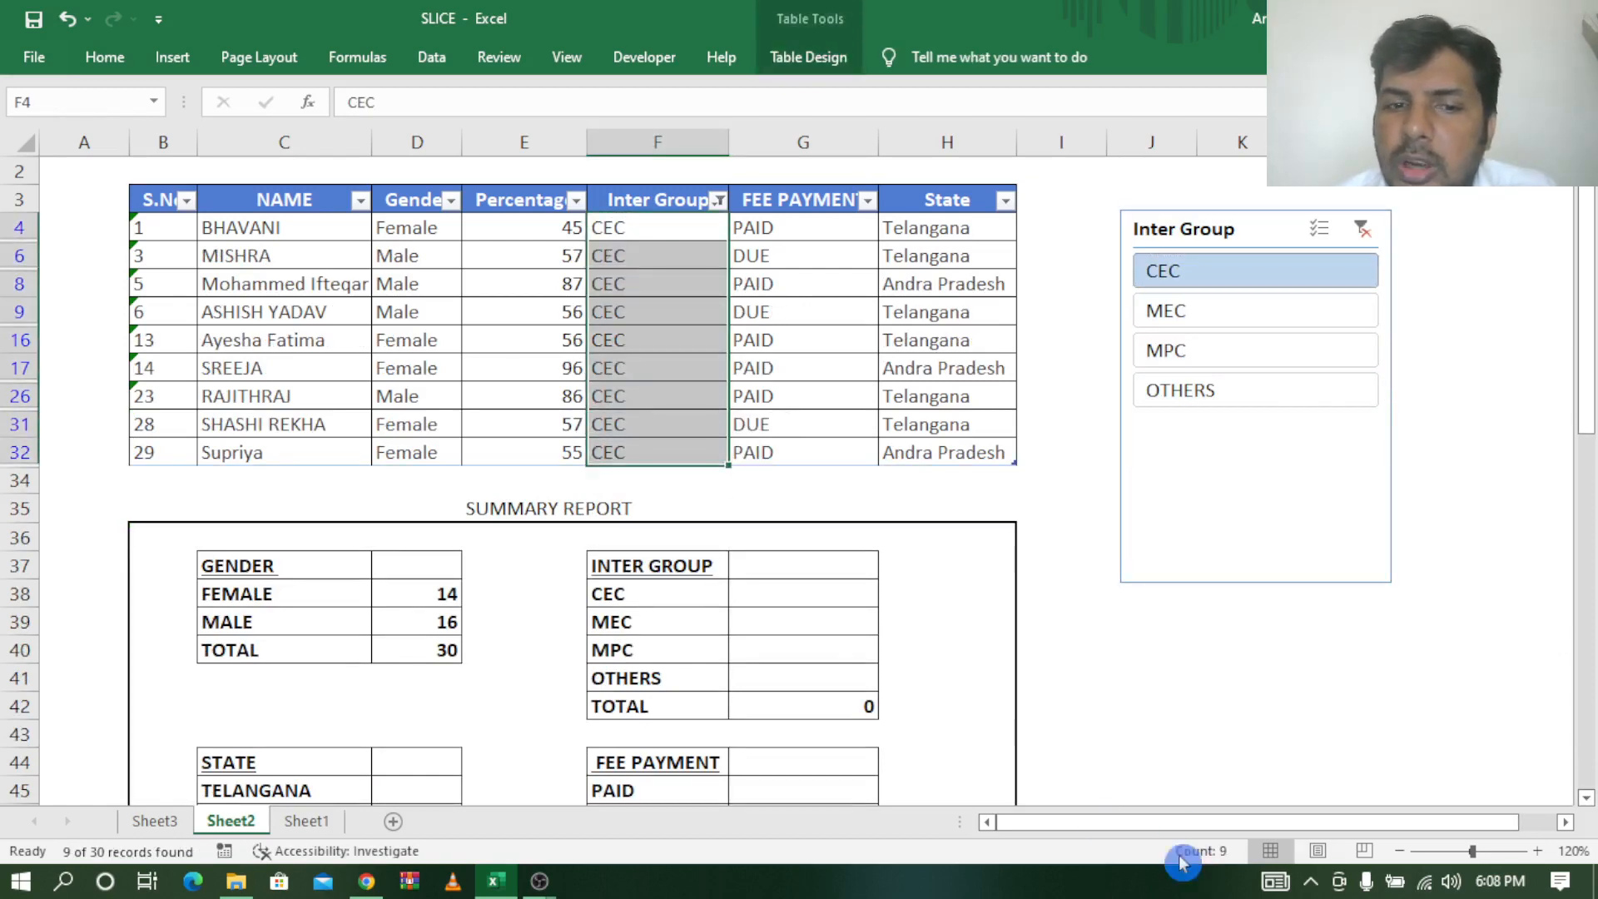
{"action": "left_click", "coordinate": [764, 593]}
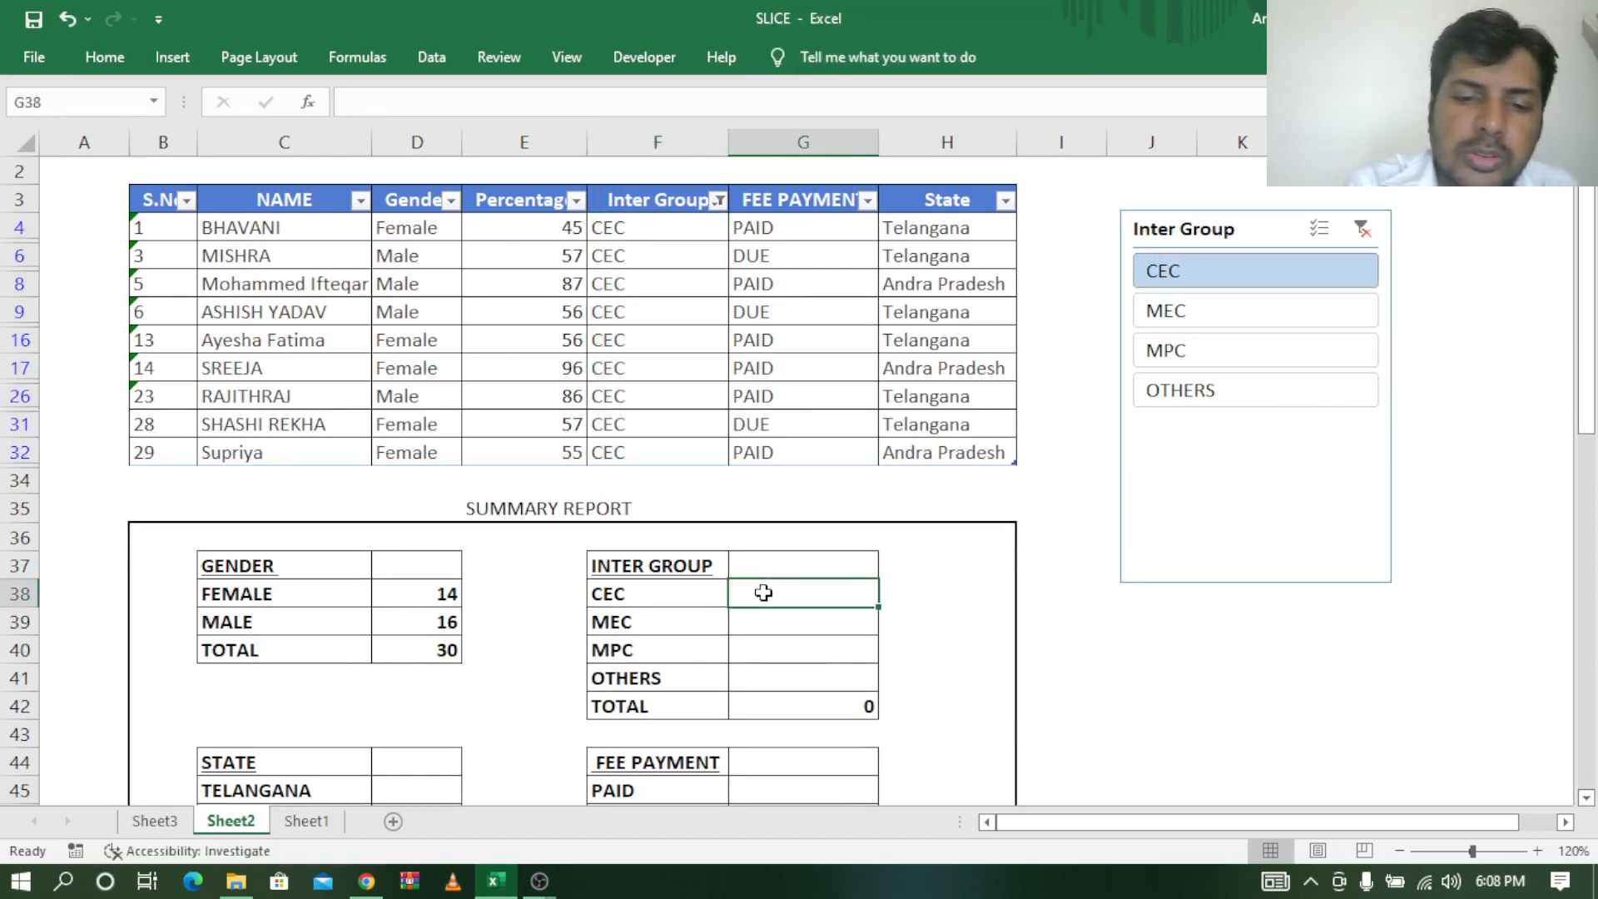
{"action": "type", "text": "9"}
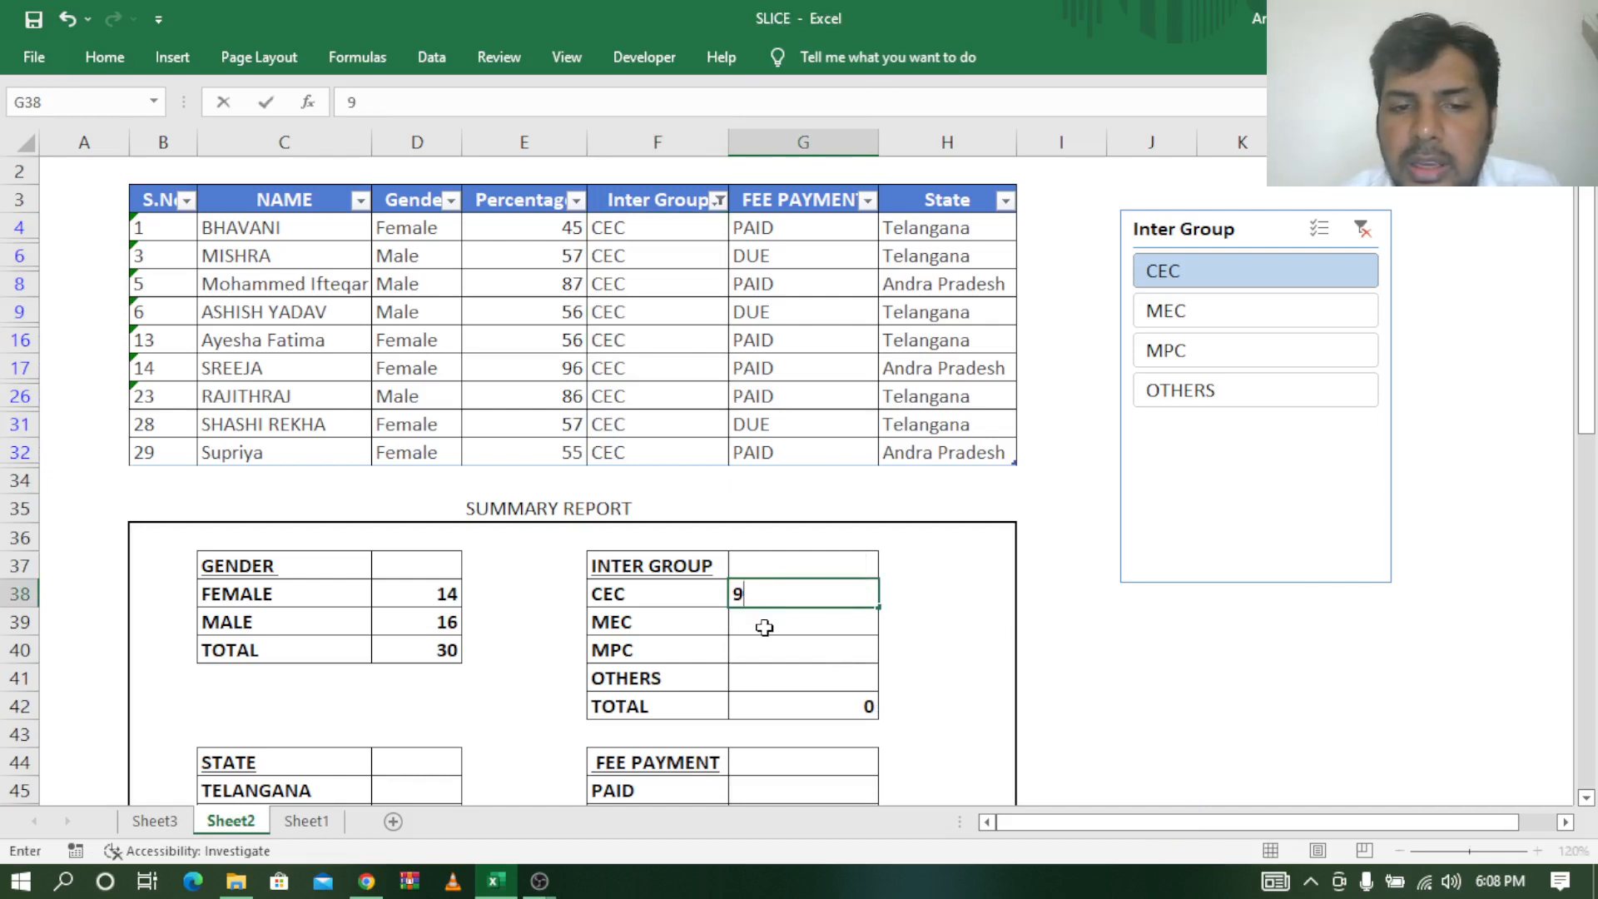
{"action": "key", "text": "Return"}
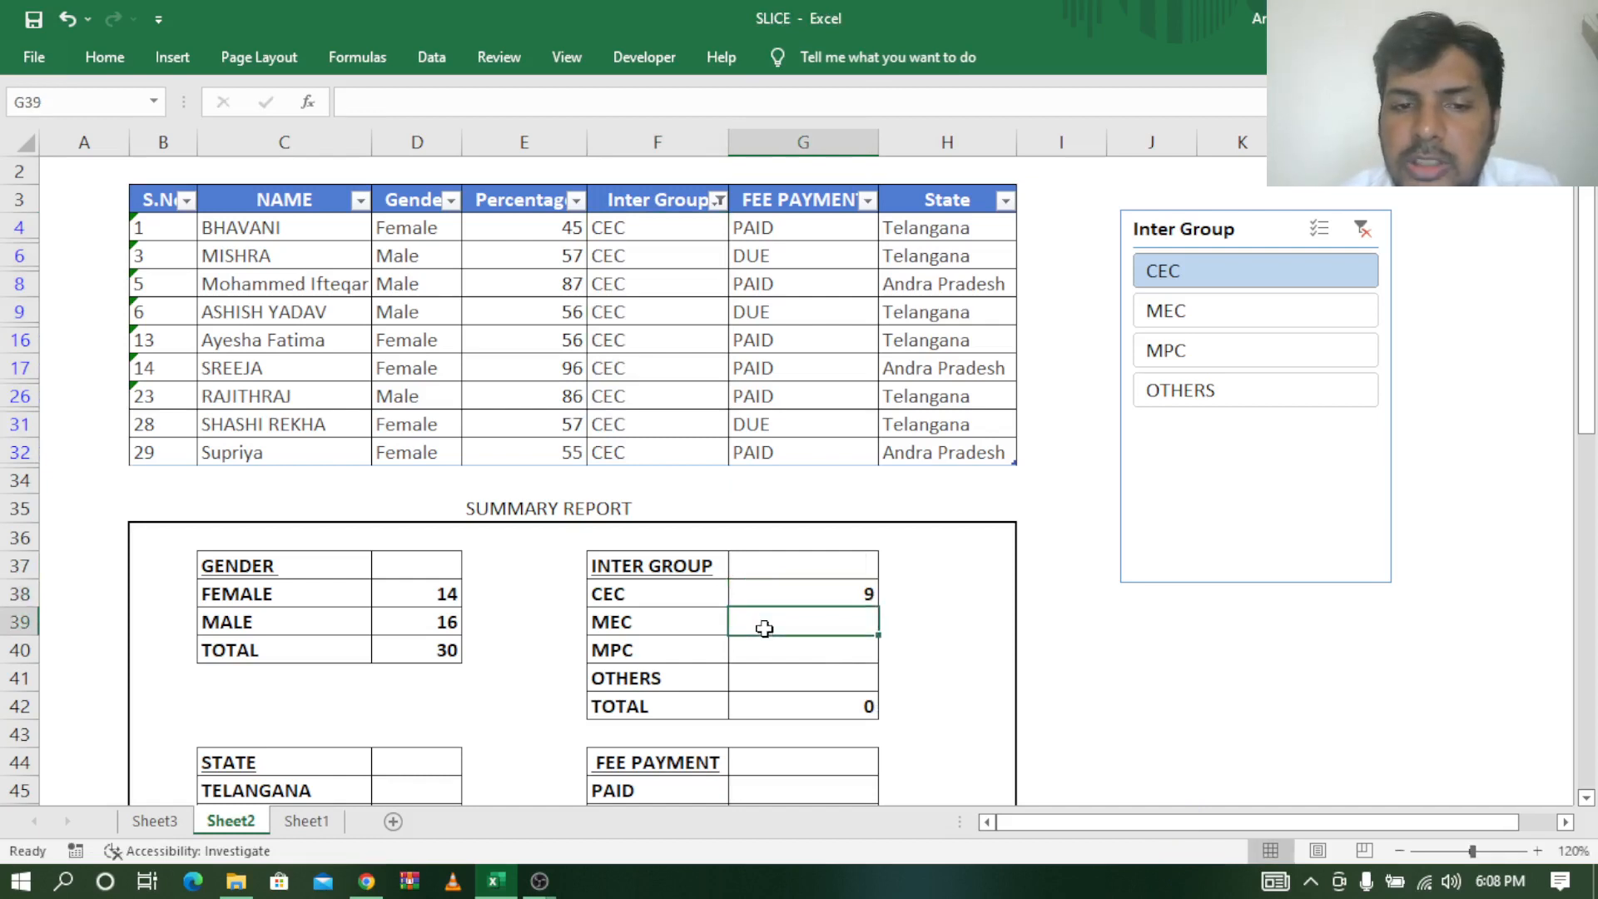
Filter the table to MEC with the slicer, count the filtered Inter Group entries, and enter 14 beside MEC in the summary report.
{"action": "left_click", "coordinate": [1212, 316]}
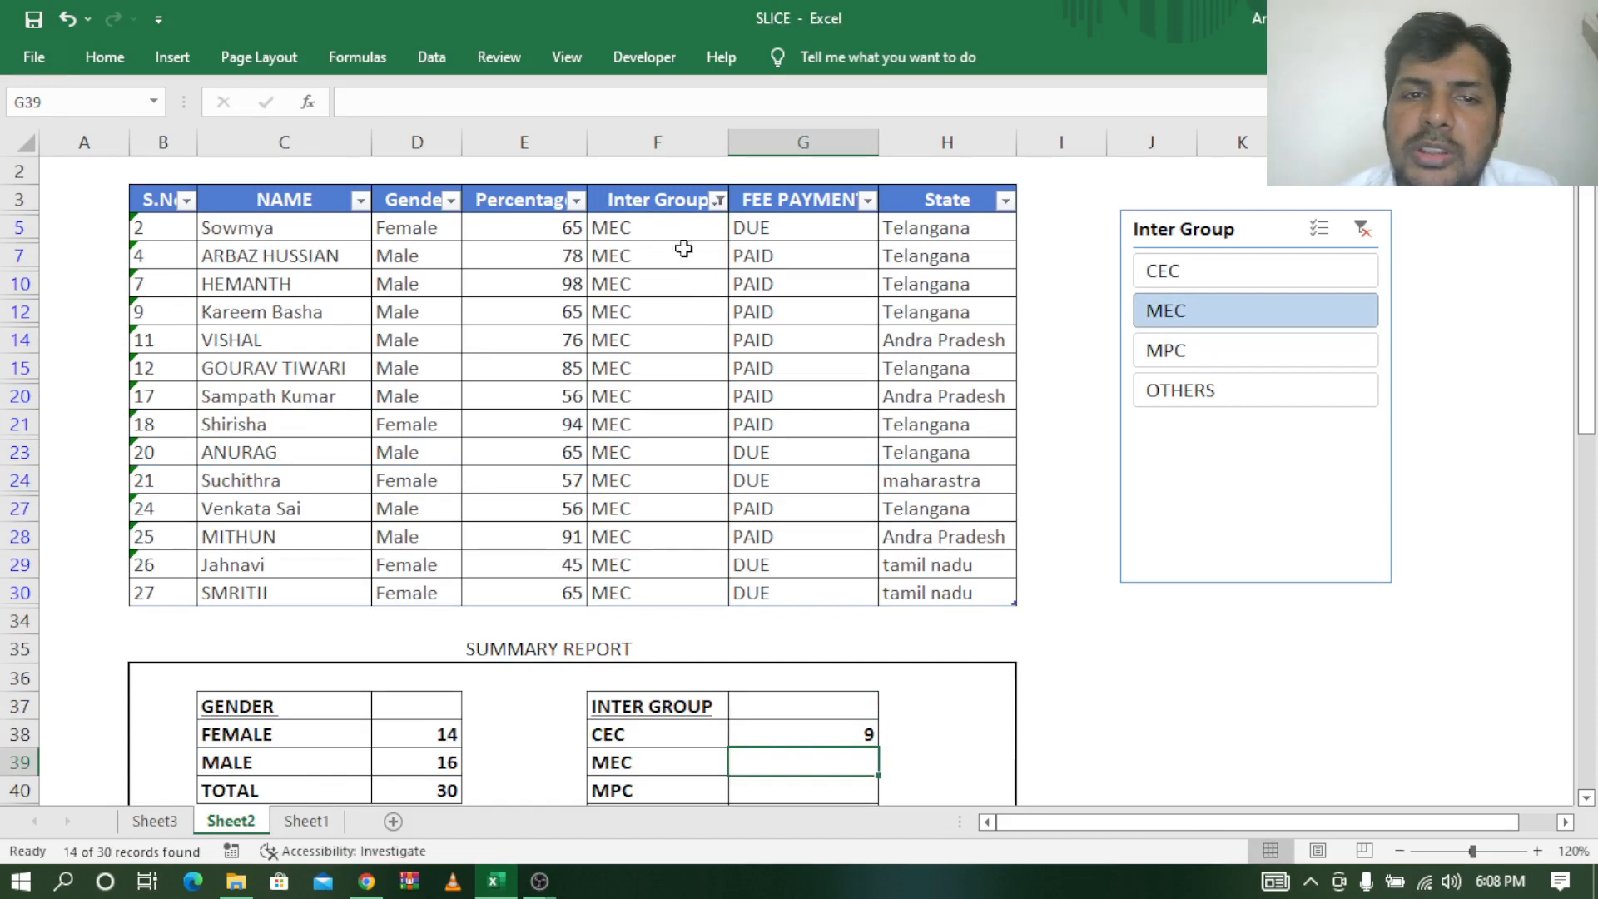
{"action": "left_click_drag", "start_coordinate": [683, 233], "coordinate": [660, 582]}
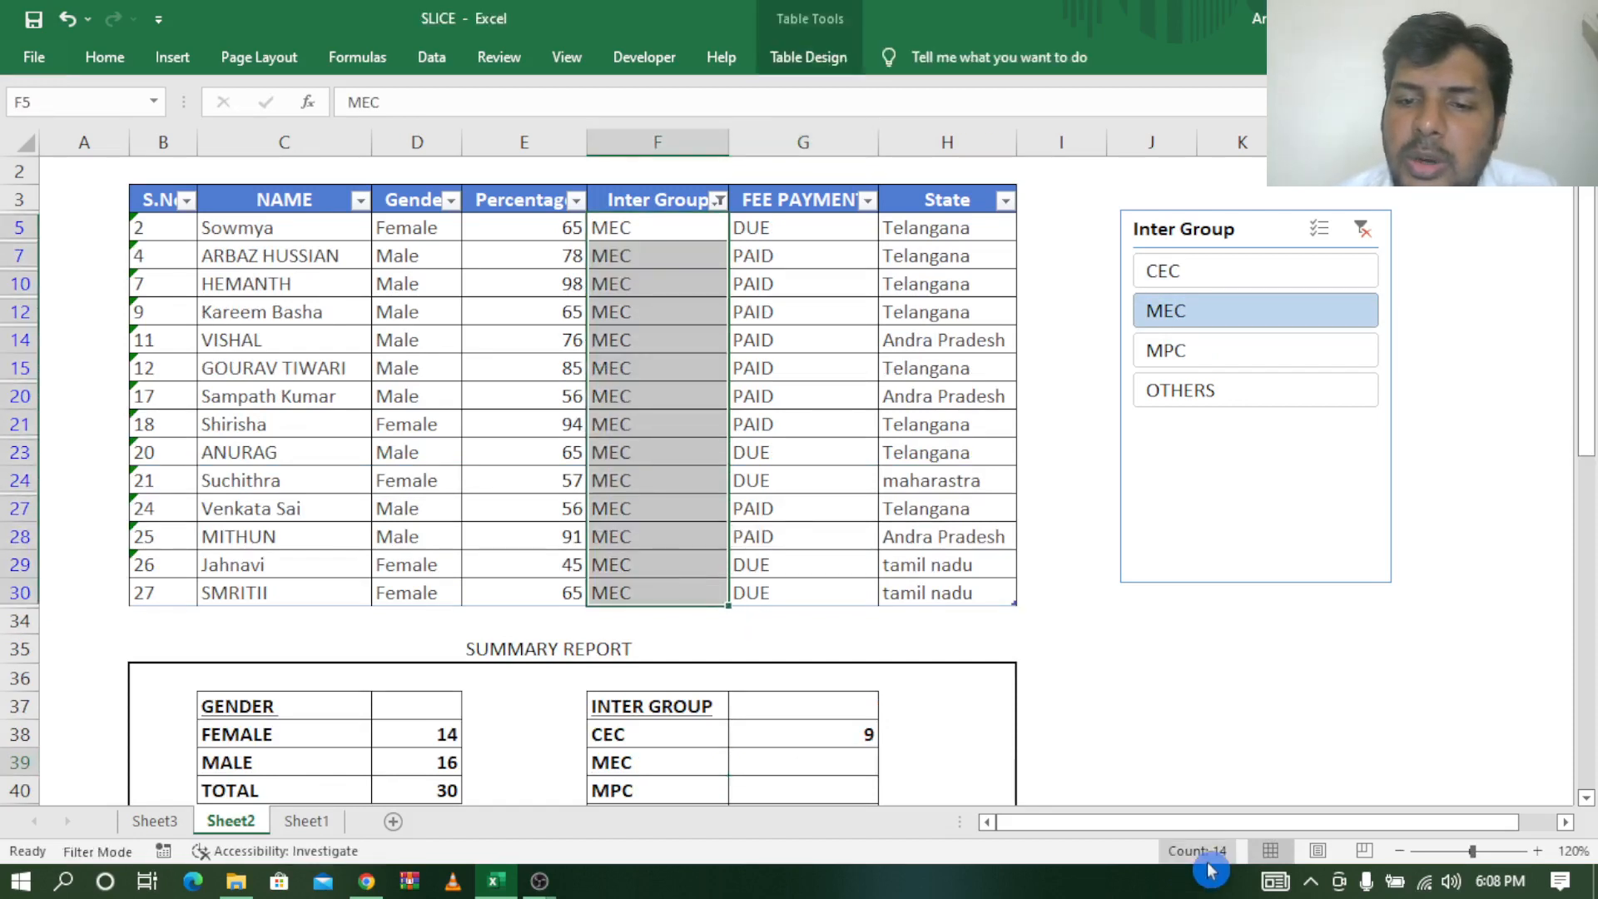
{"action": "left_click", "coordinate": [831, 770]}
{"action": "type", "text": "14"}
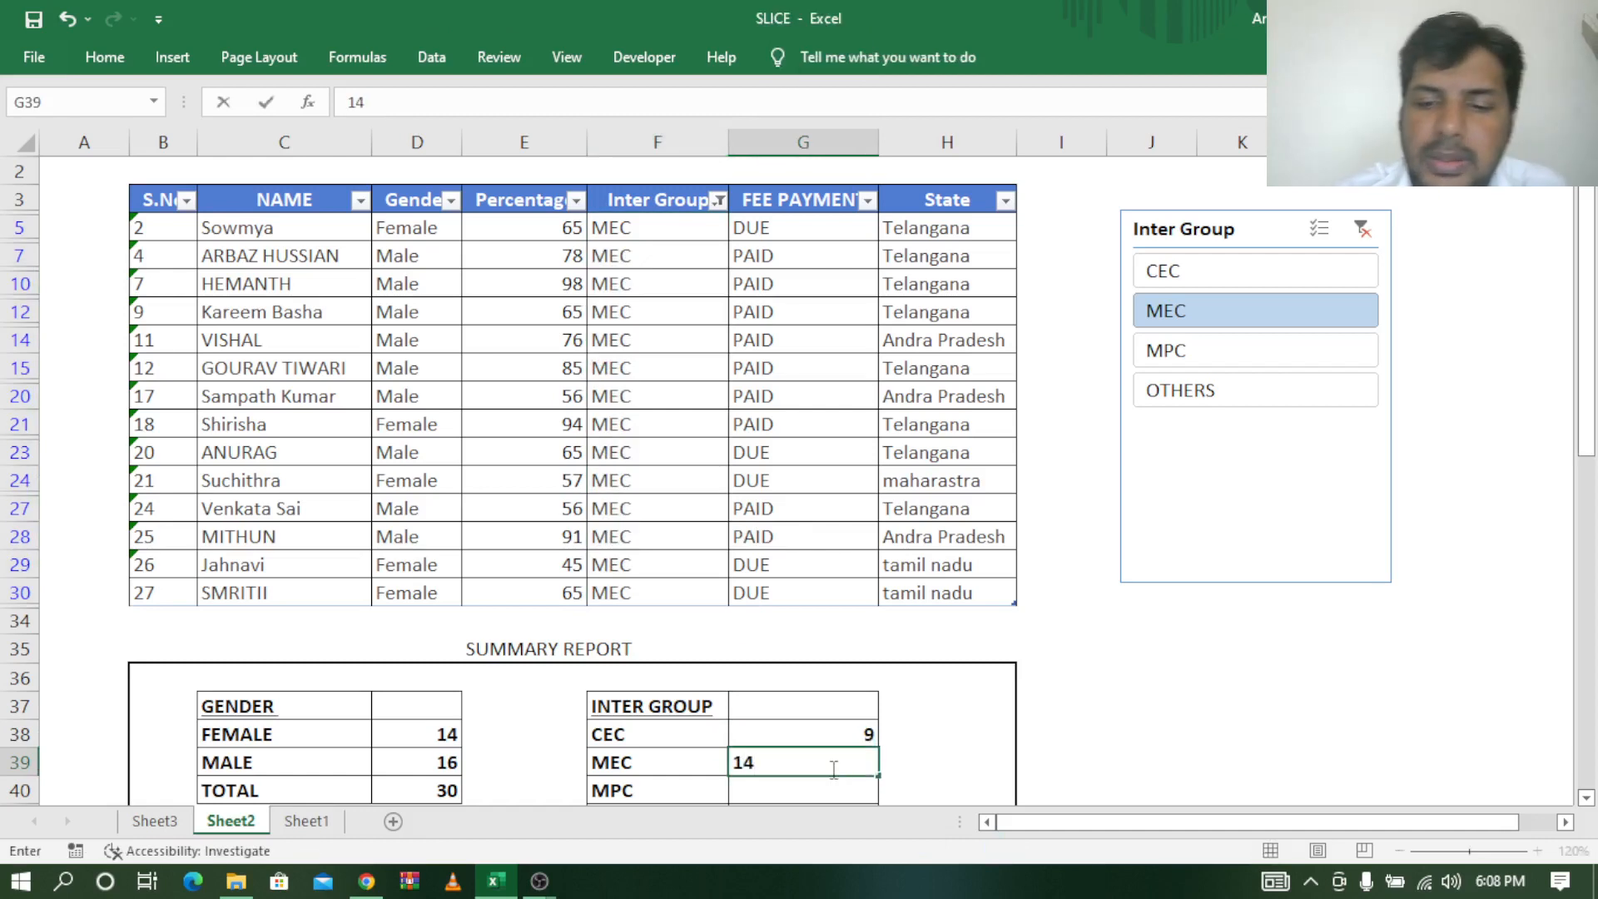
{"action": "key", "text": "Return"}
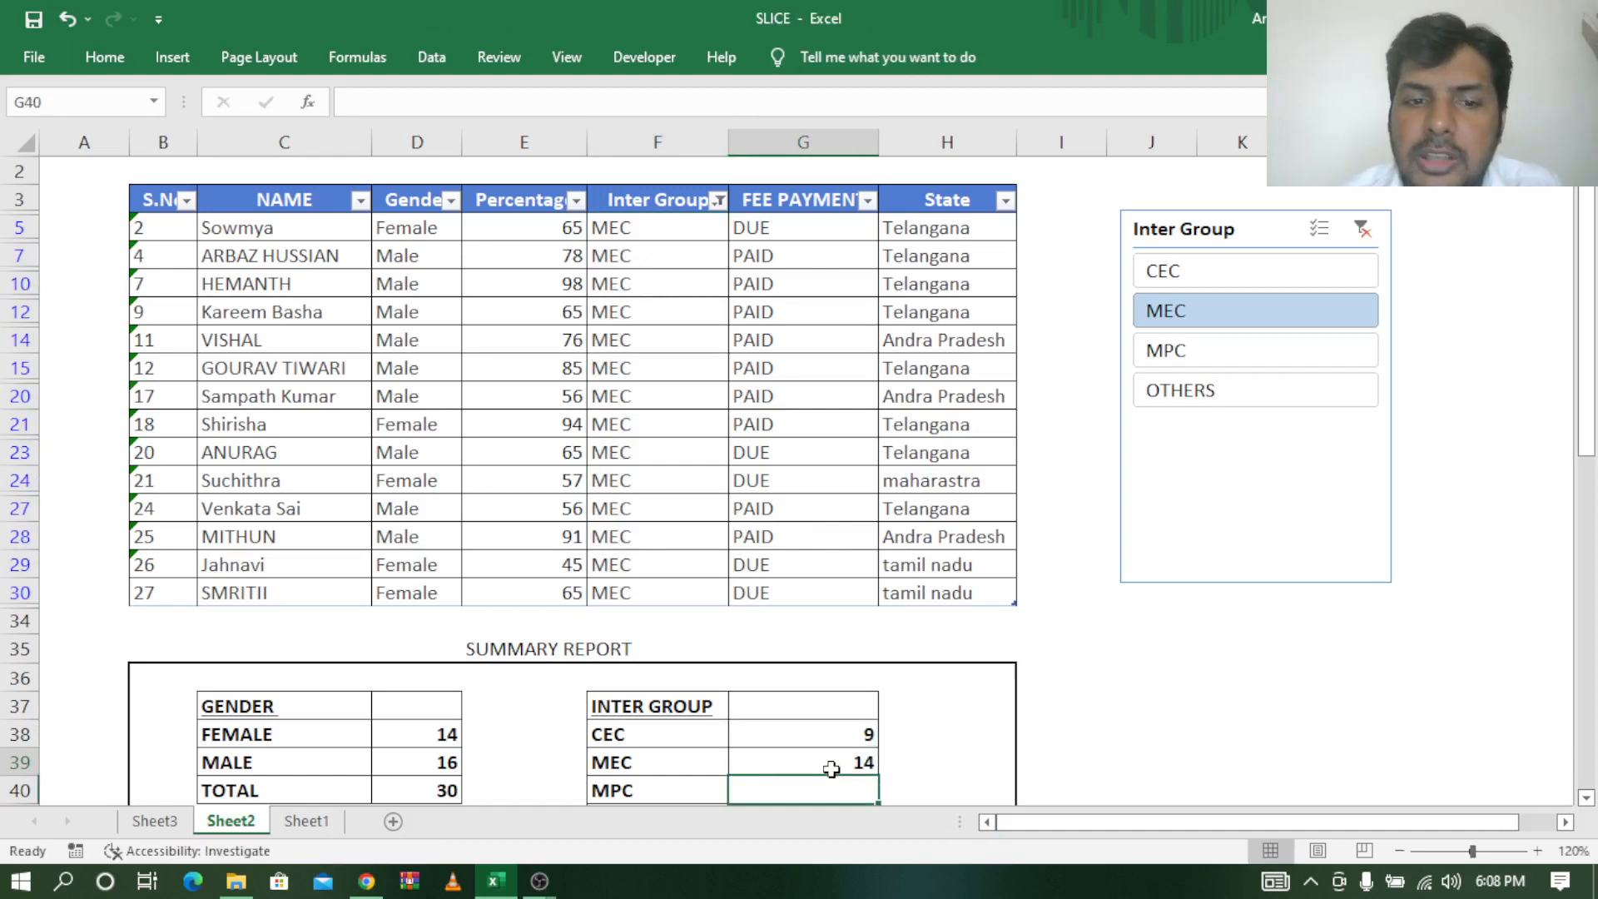
Filter the table to MPC with the slicer, count the filtered Inter Group entries, and enter 6 beside MPC in the summary report.
{"action": "left_click", "coordinate": [1212, 354]}
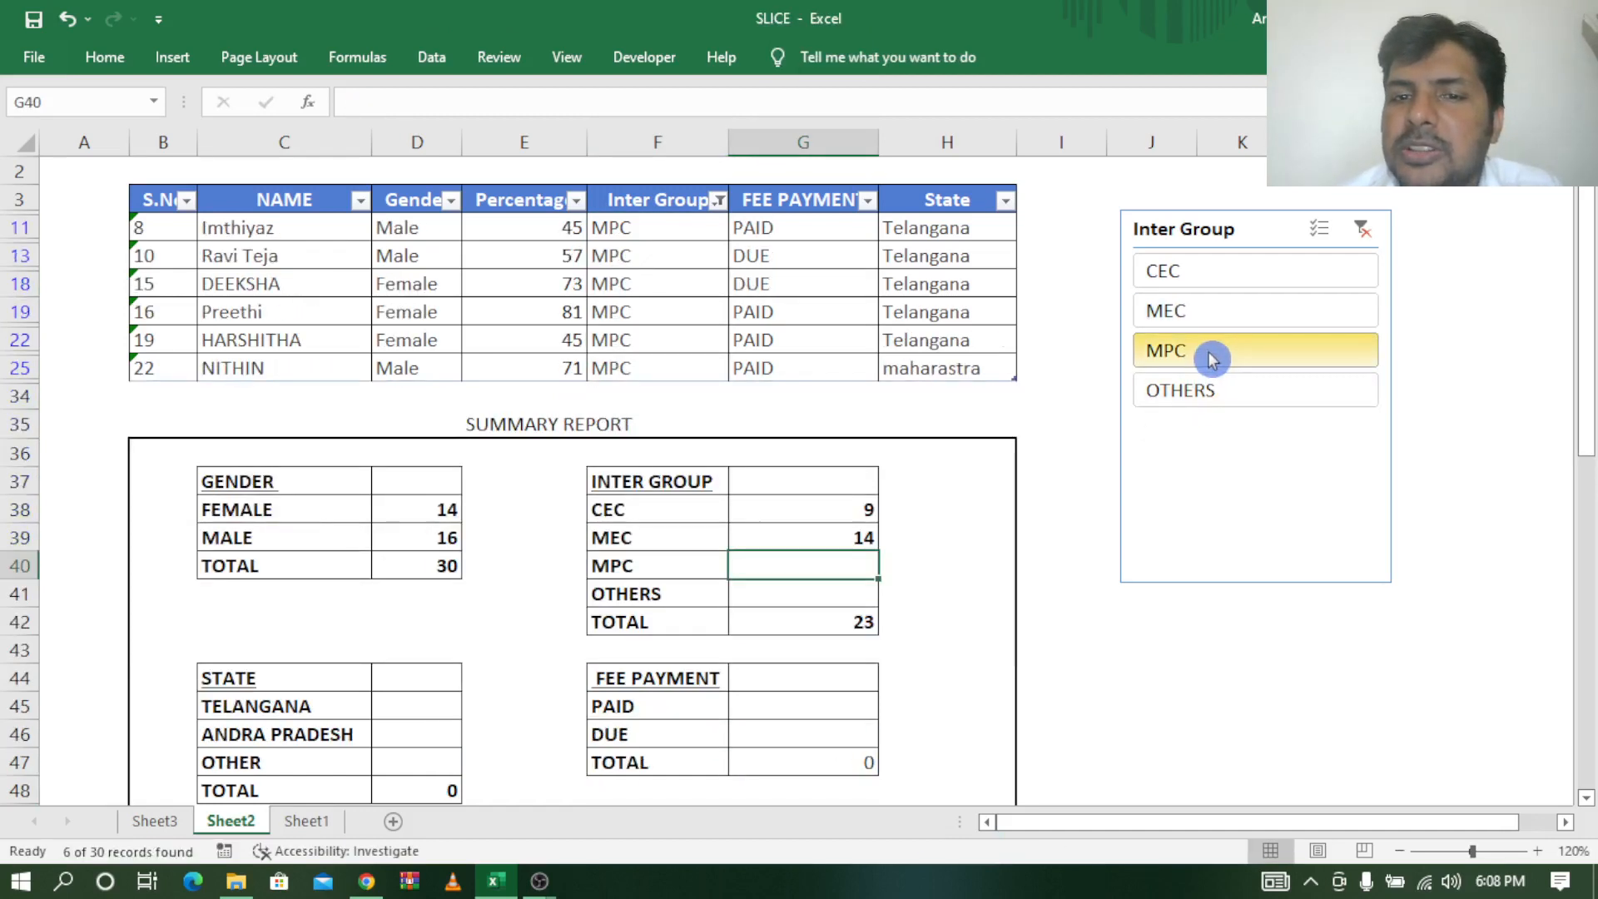
{"action": "left_click_drag", "start_coordinate": [658, 227], "coordinate": [653, 372]}
{"action": "left_click", "coordinate": [858, 565]}
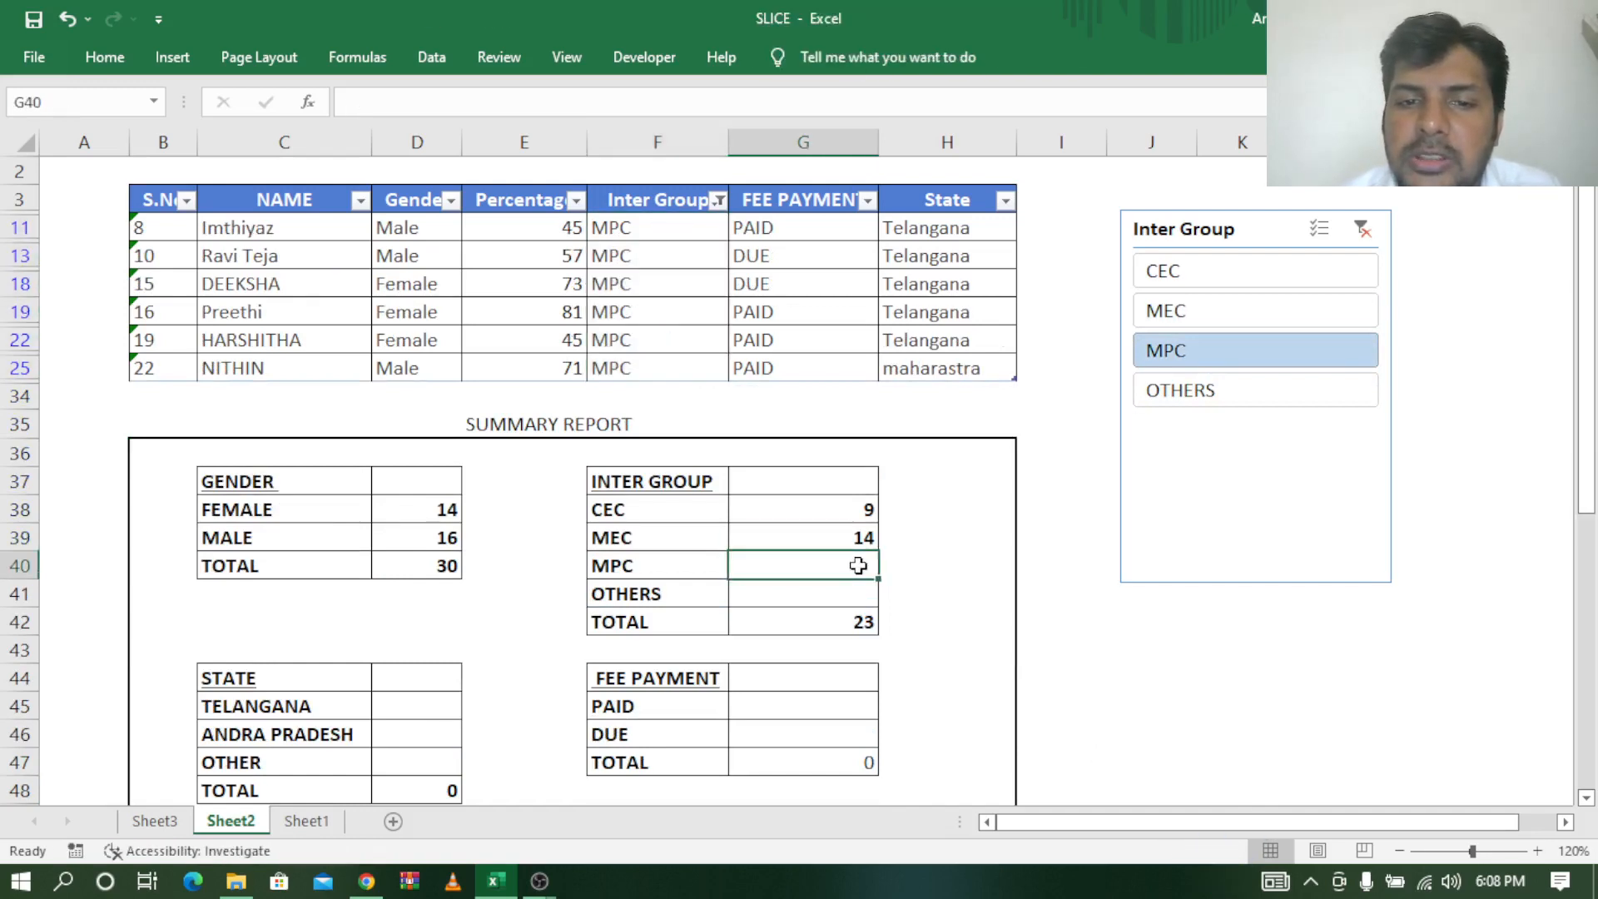
{"action": "type", "text": "6"}
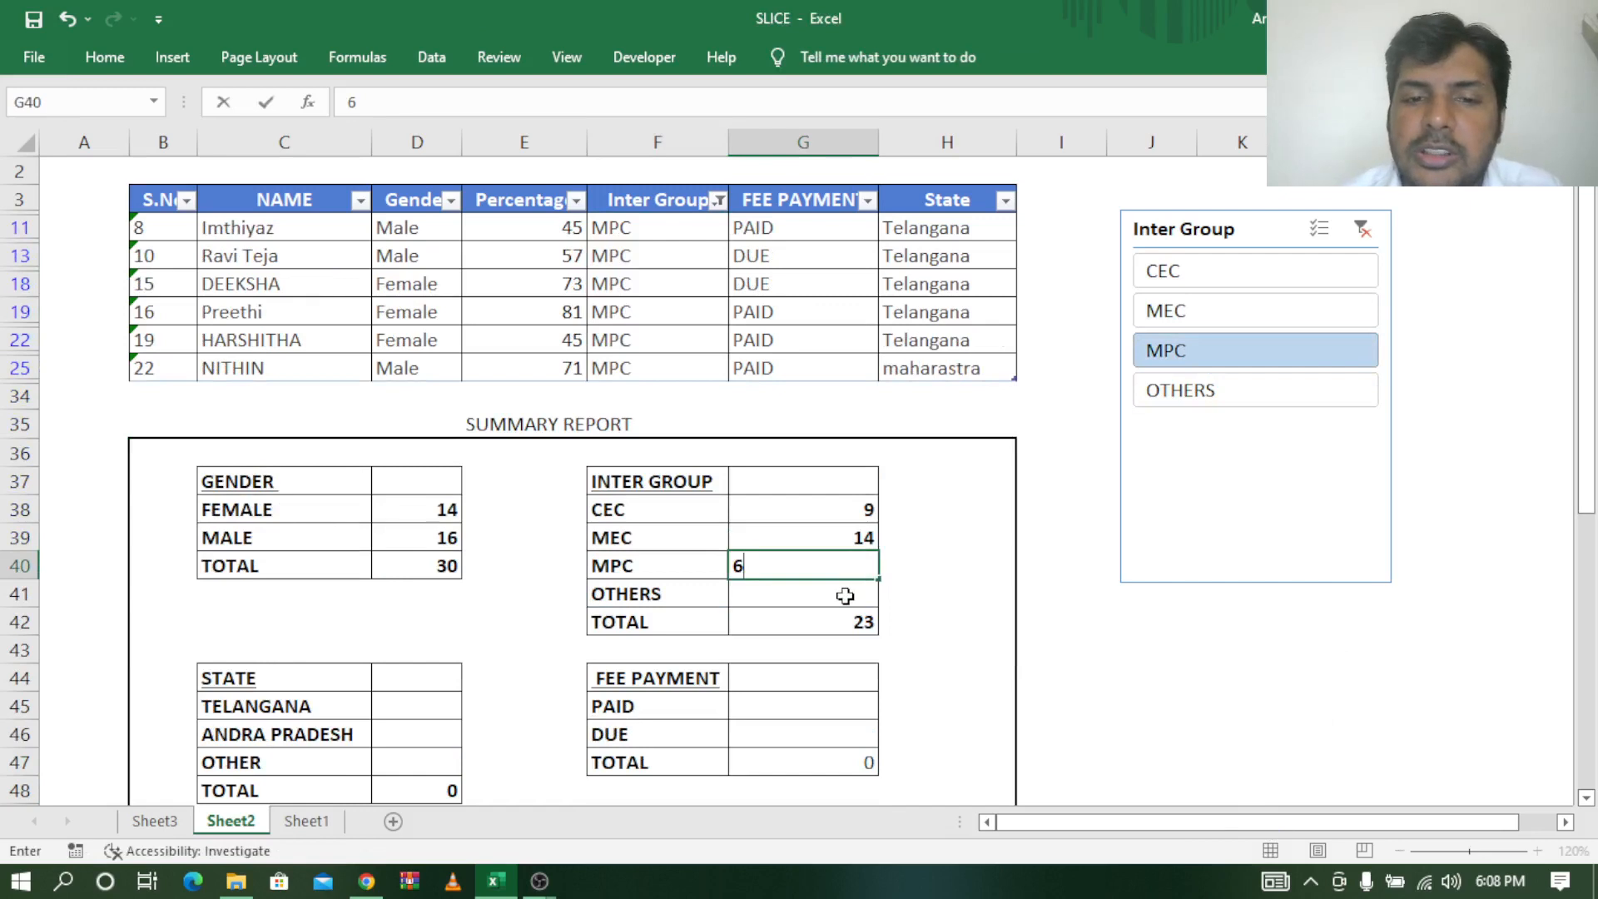
{"action": "left_click", "coordinate": [845, 597]}
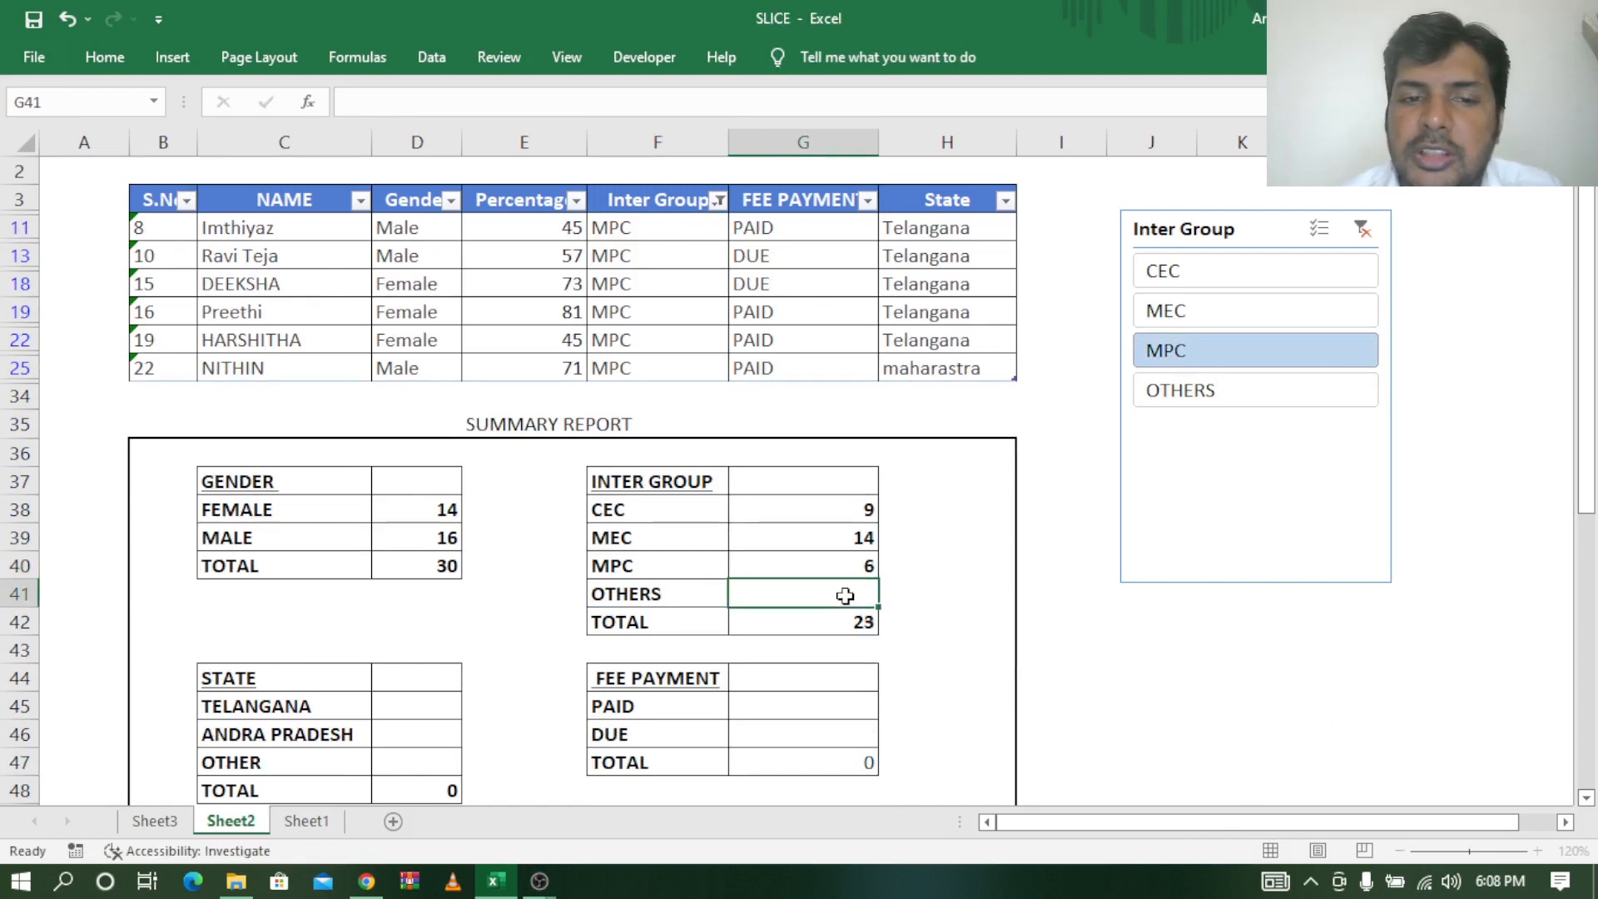
Filter the table to OTHERS with the Inter Group slicer and enter 1 beside OTHERS in the summary report.
{"action": "left_click", "coordinate": [1206, 399]}
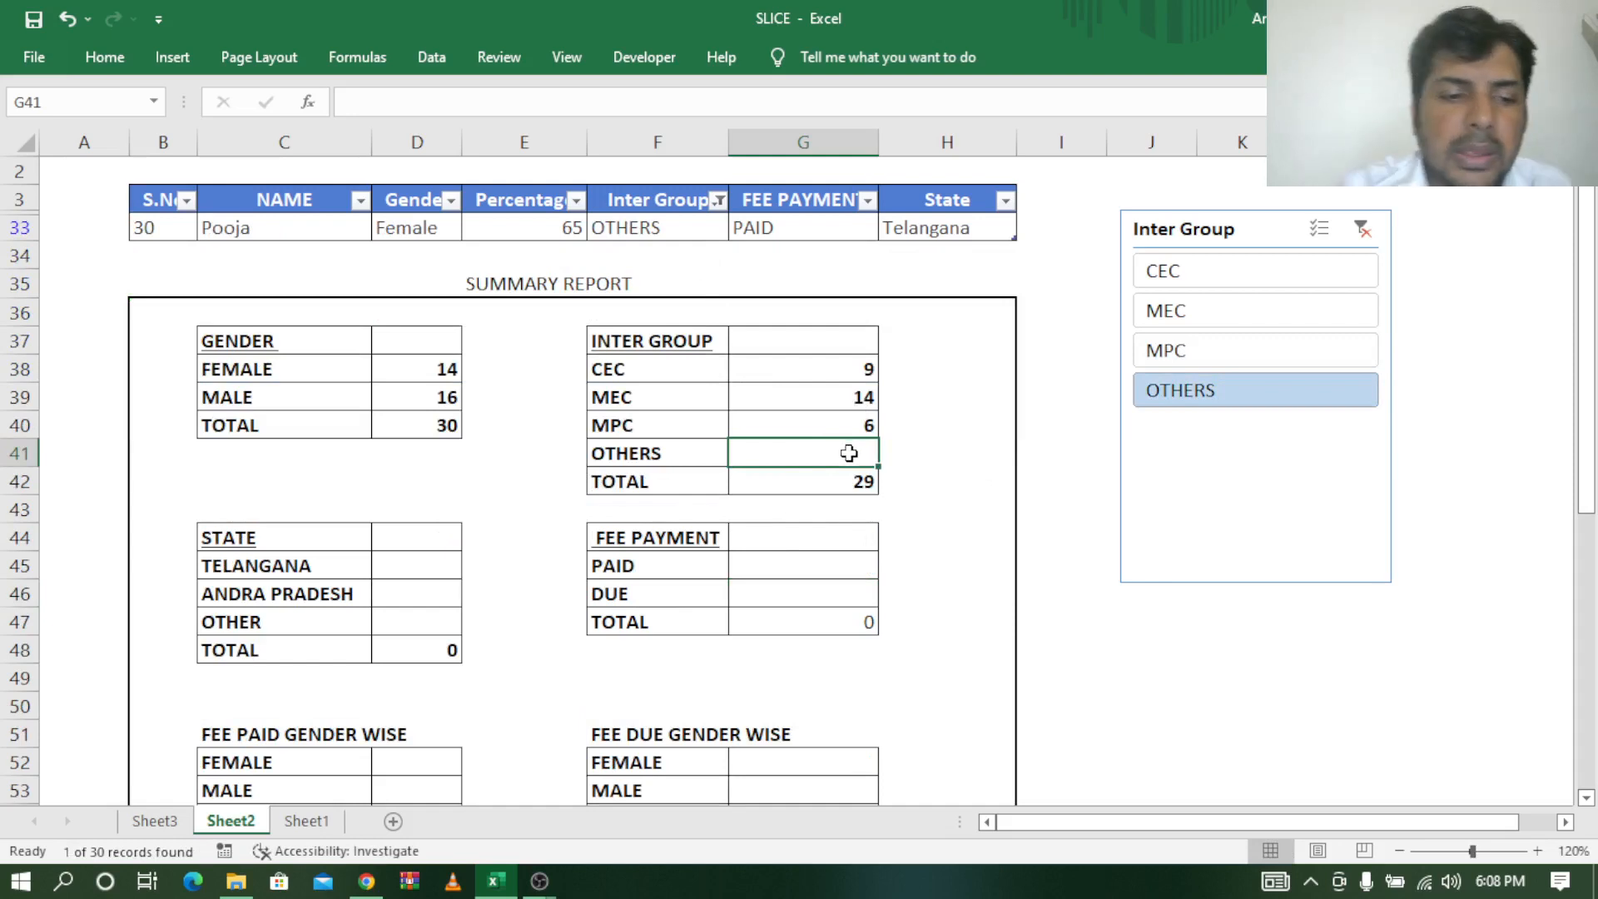
{"action": "type", "text": "1"}
{"action": "key", "text": "Return"}
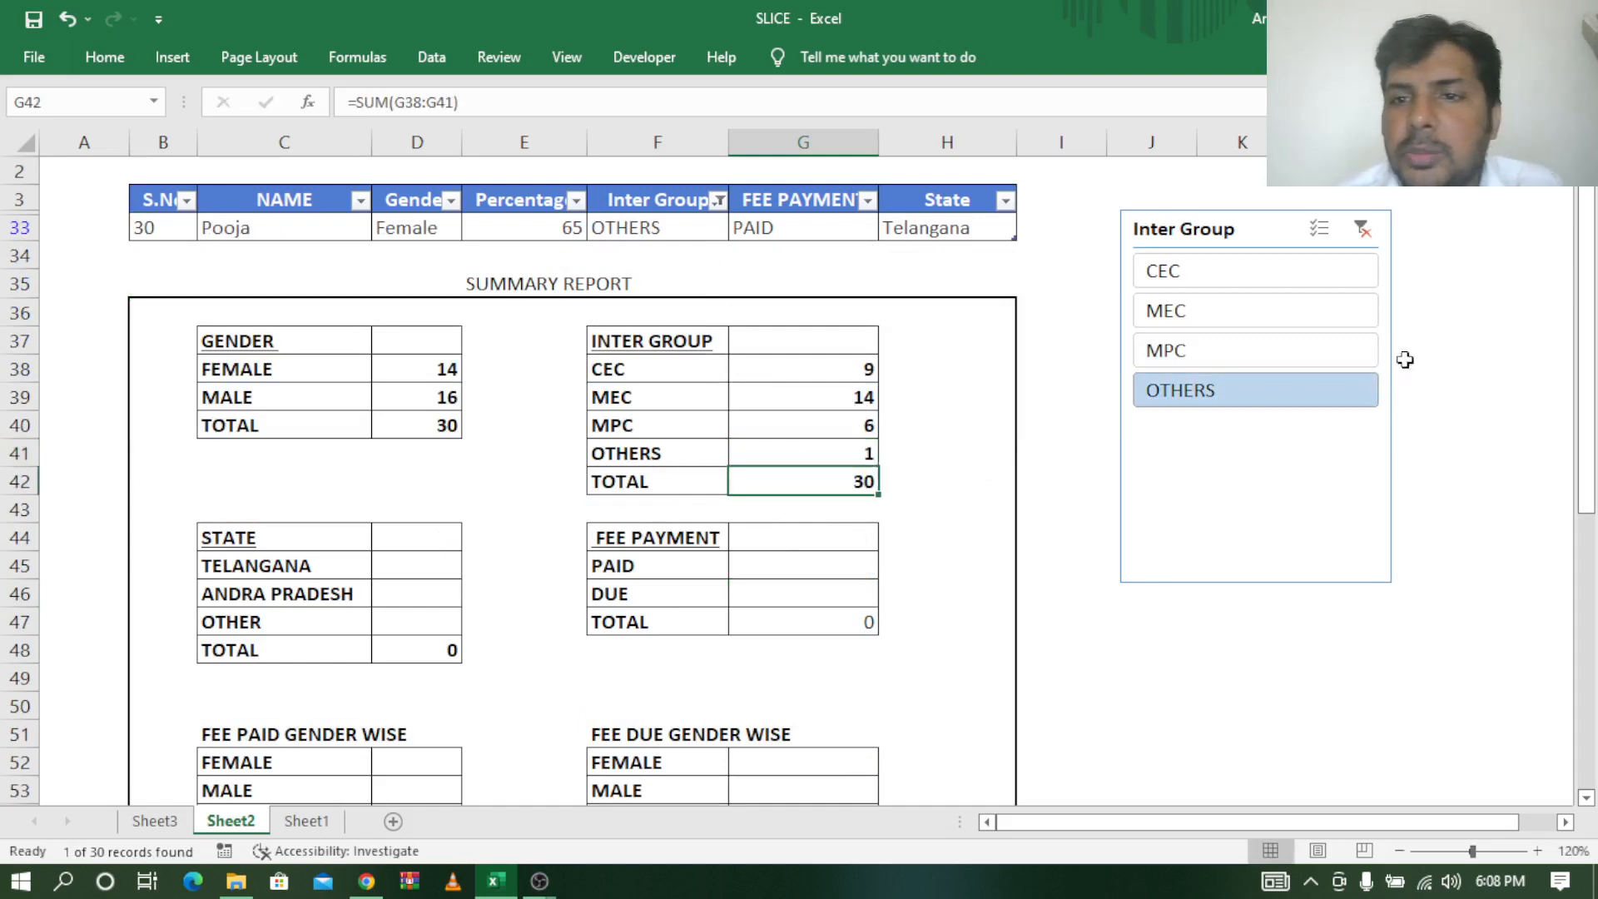
Clear the Inter Group slicer's filter and delete the slicer.
{"action": "left_click", "coordinate": [1364, 237]}
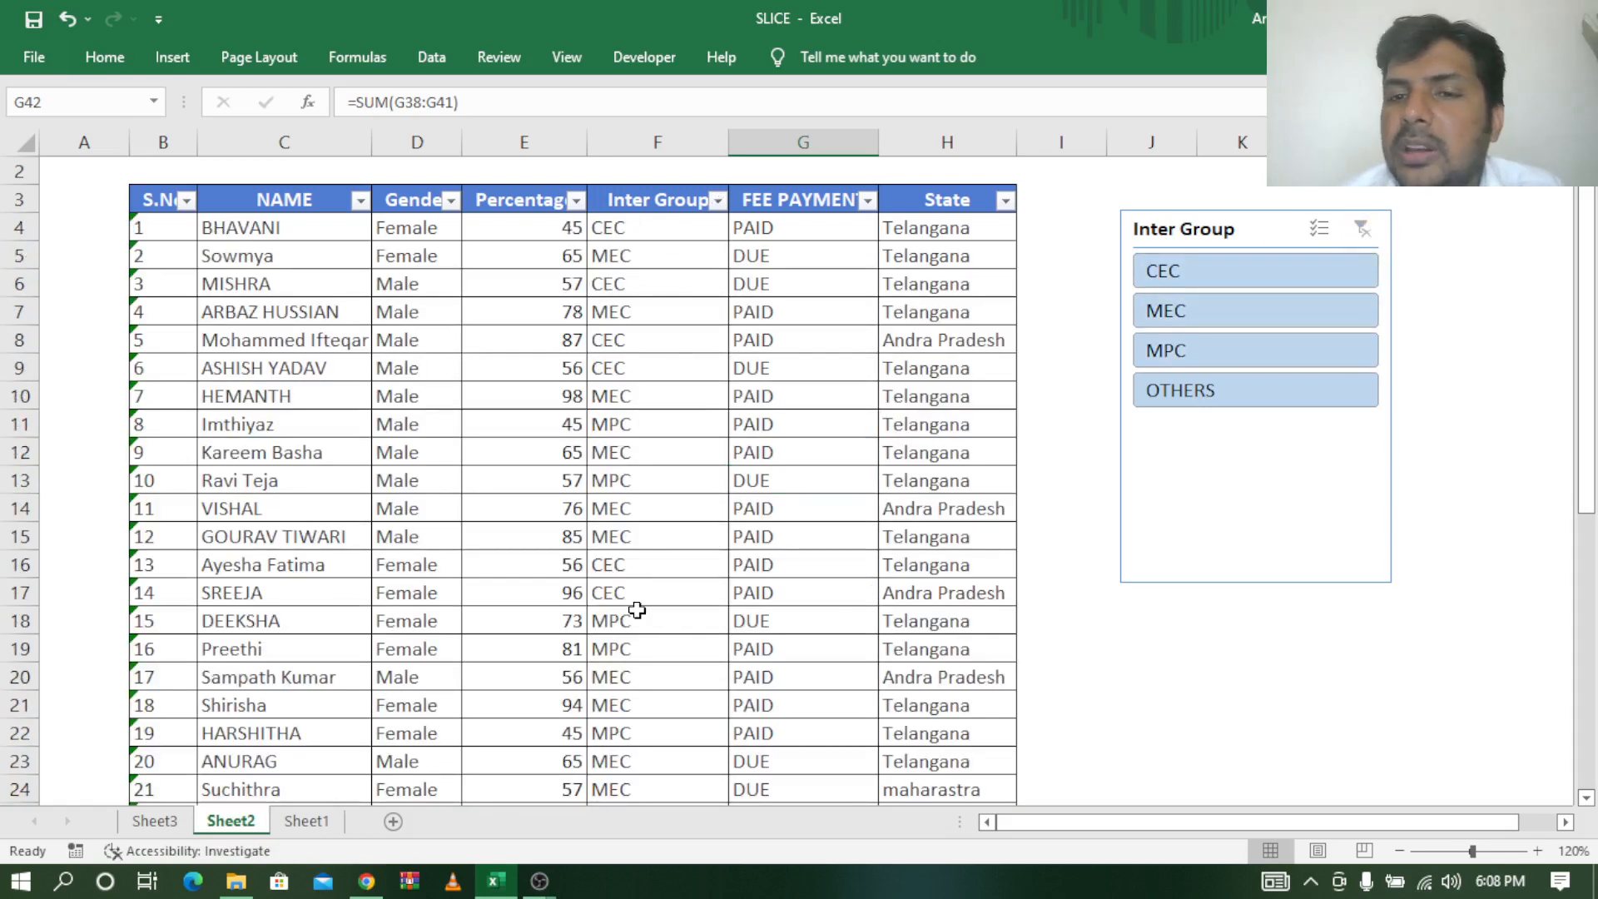
{"action": "left_click", "coordinate": [1177, 229]}
{"action": "key", "text": "Delete"}
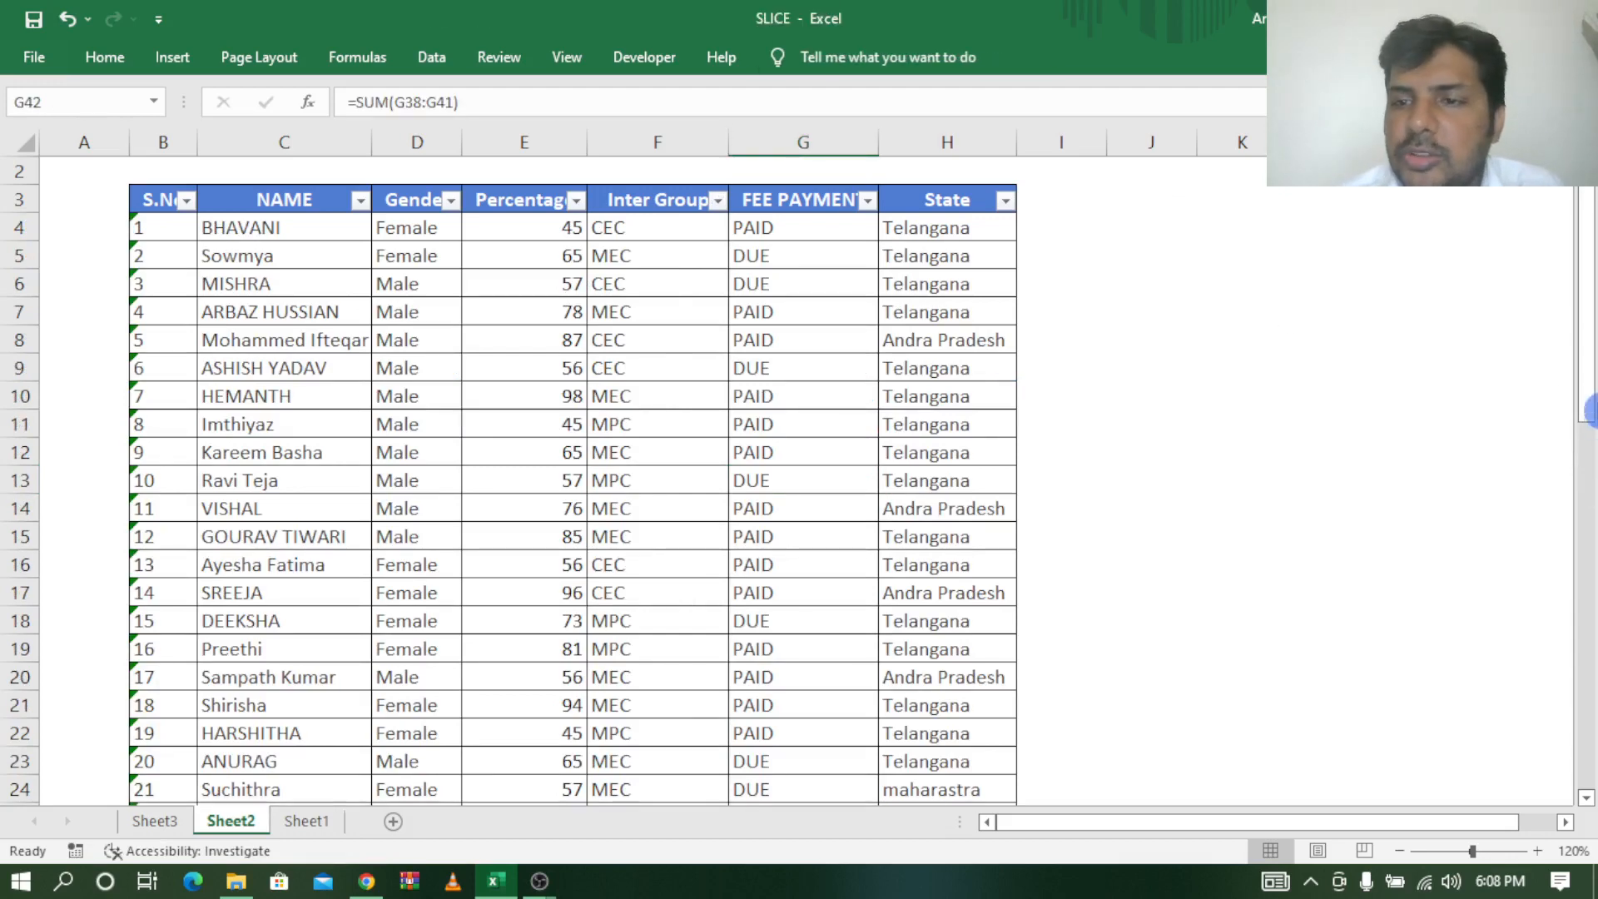
Insert a slicer for the table's State column and move it to the empty area beside the table.
{"action": "left_click_drag", "start_coordinate": [1584, 375], "coordinate": [1584, 453]}
{"action": "left_click_drag", "start_coordinate": [1588, 796], "coordinate": [1588, 801]}
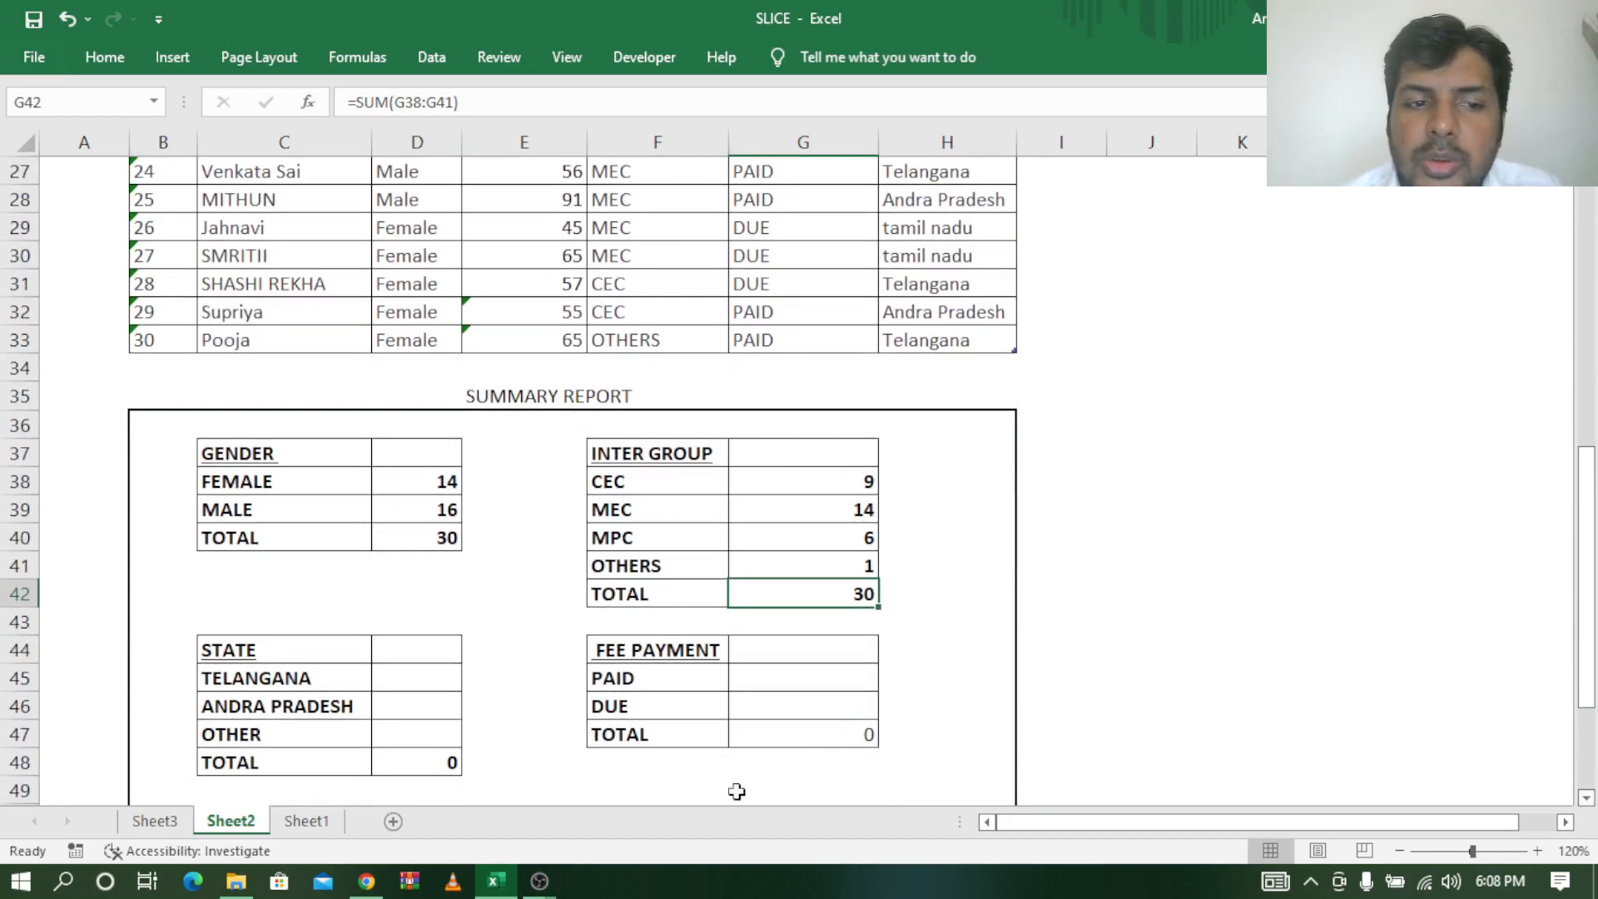
{"action": "left_click_drag", "start_coordinate": [303, 655], "coordinate": [429, 770]}
{"action": "left_click", "coordinate": [287, 647]}
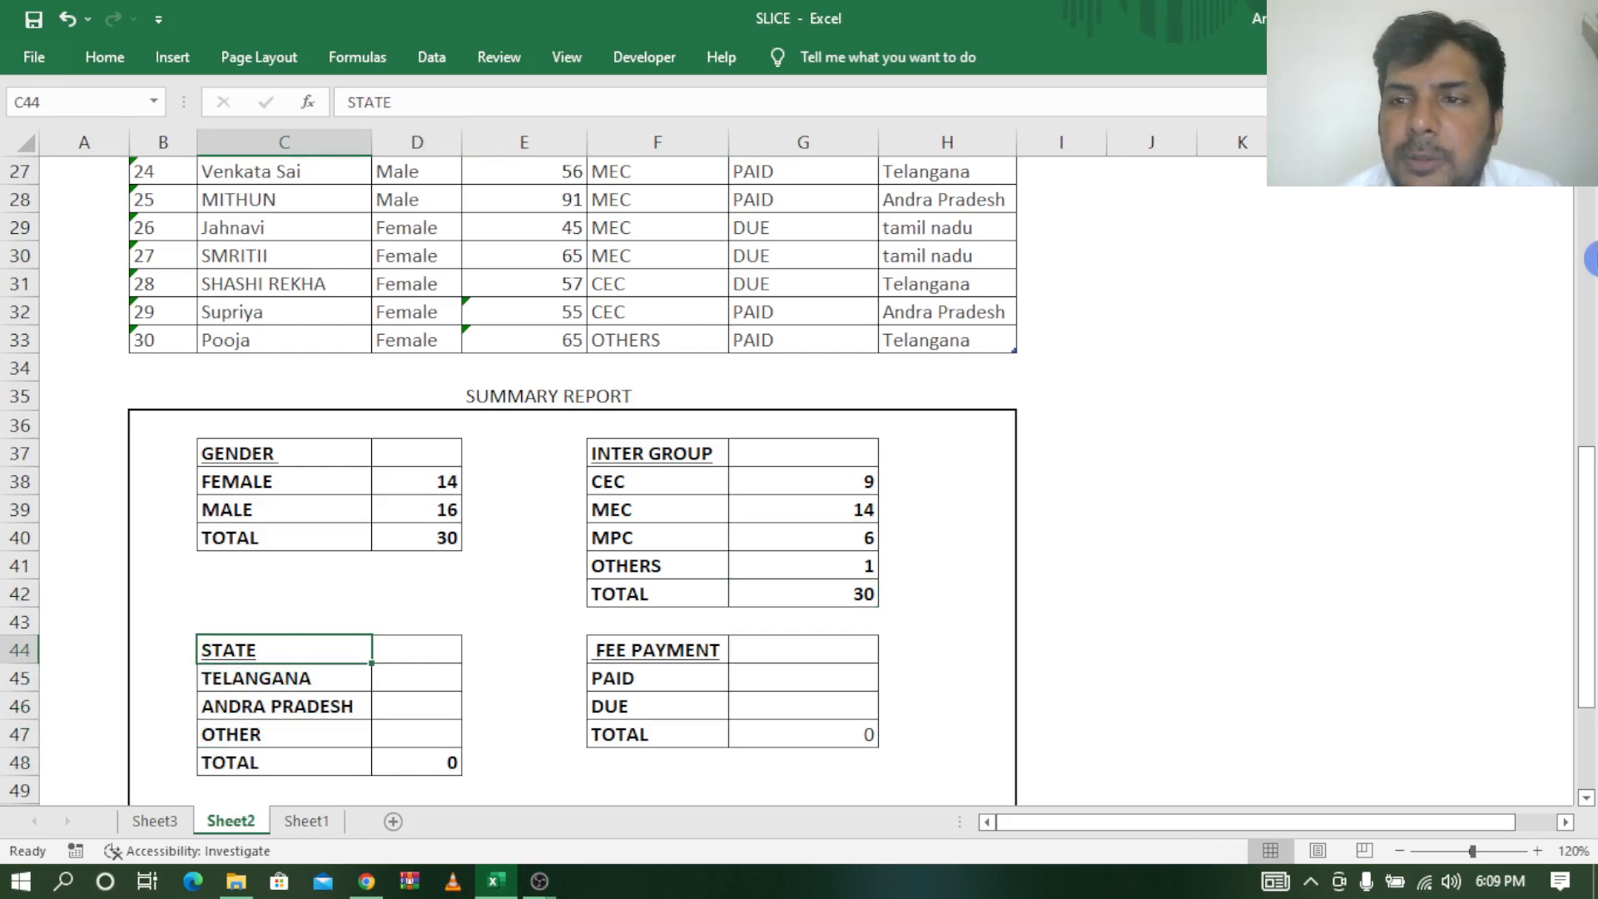
{"action": "scroll", "coordinate": [591, 300], "scroll_direction": "up", "scroll_amount": 5}
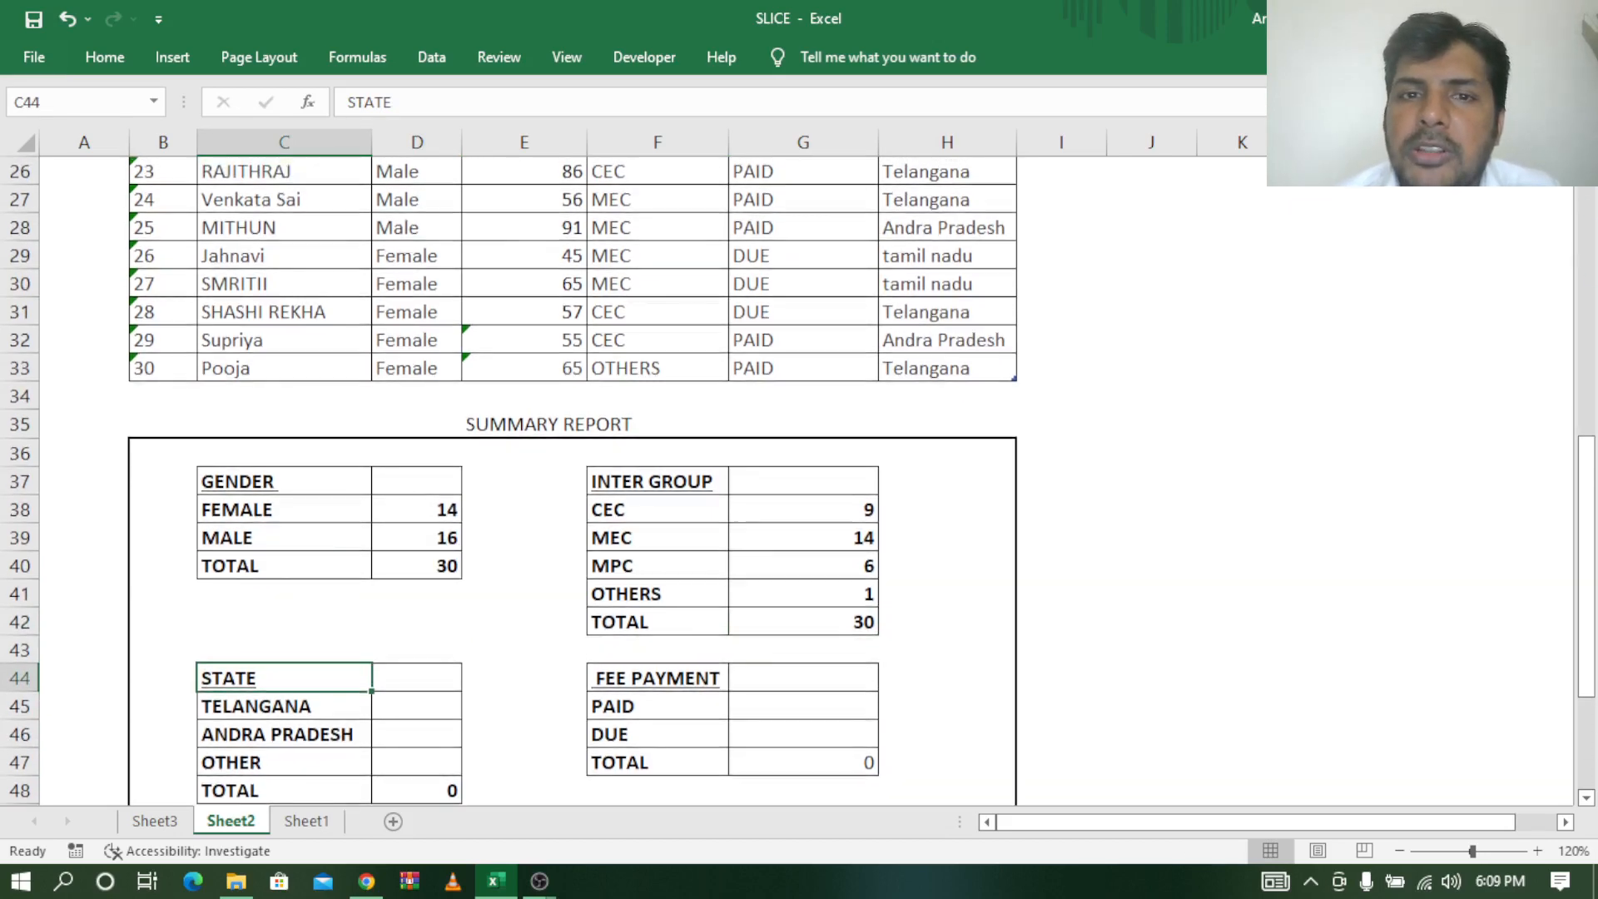
{"action": "left_click", "coordinate": [591, 302]}
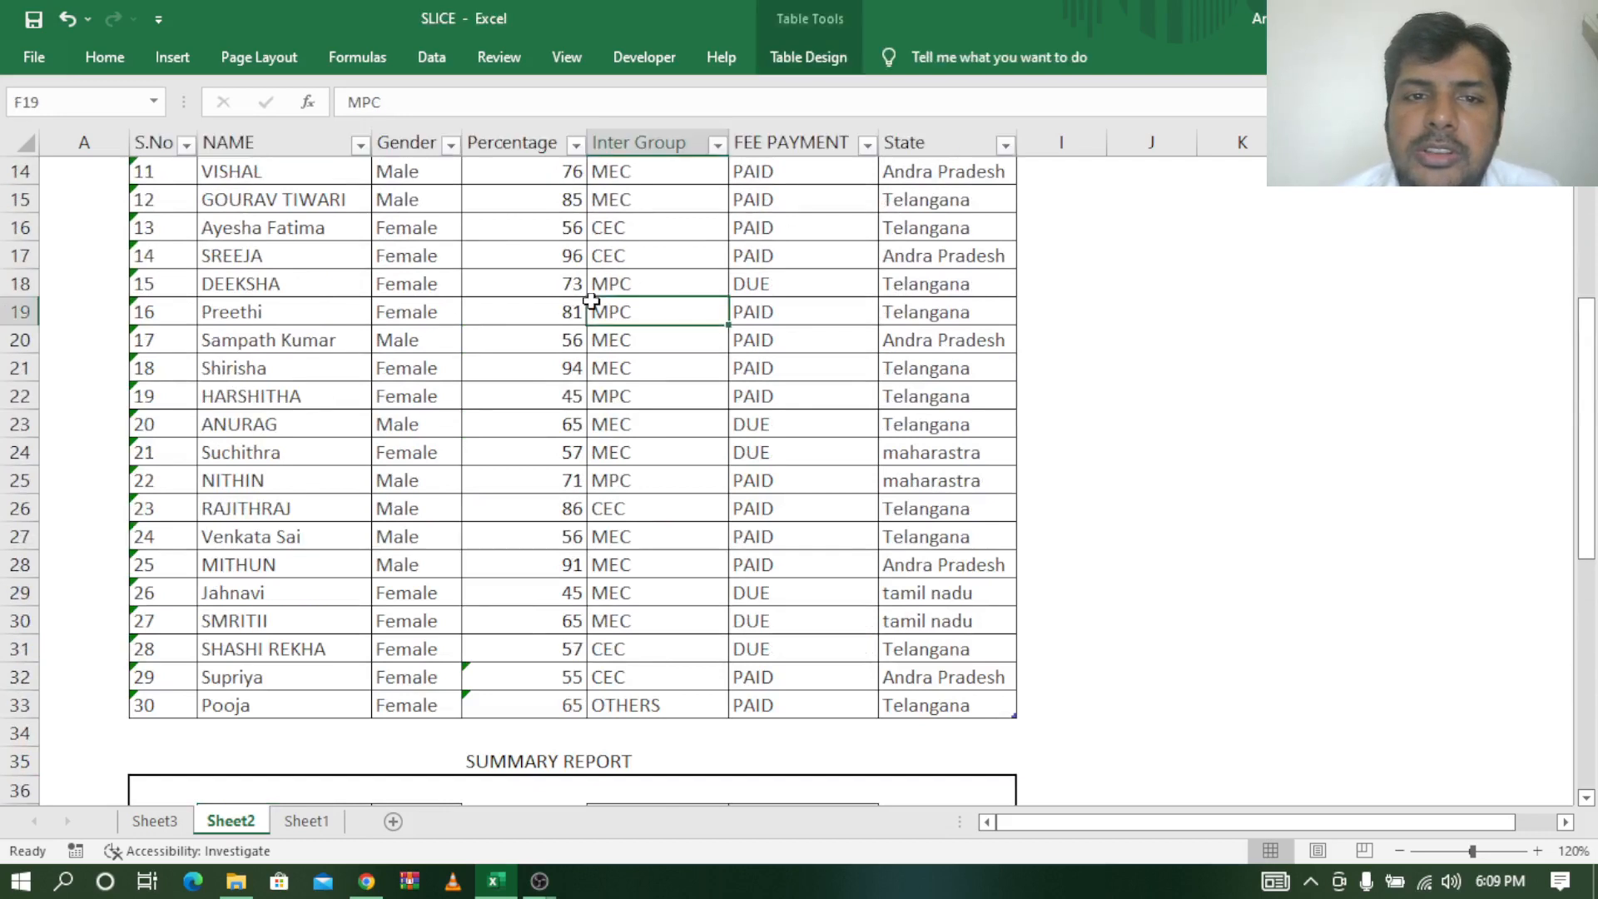
{"action": "left_click", "coordinate": [812, 58]}
{"action": "left_click", "coordinate": [360, 143]}
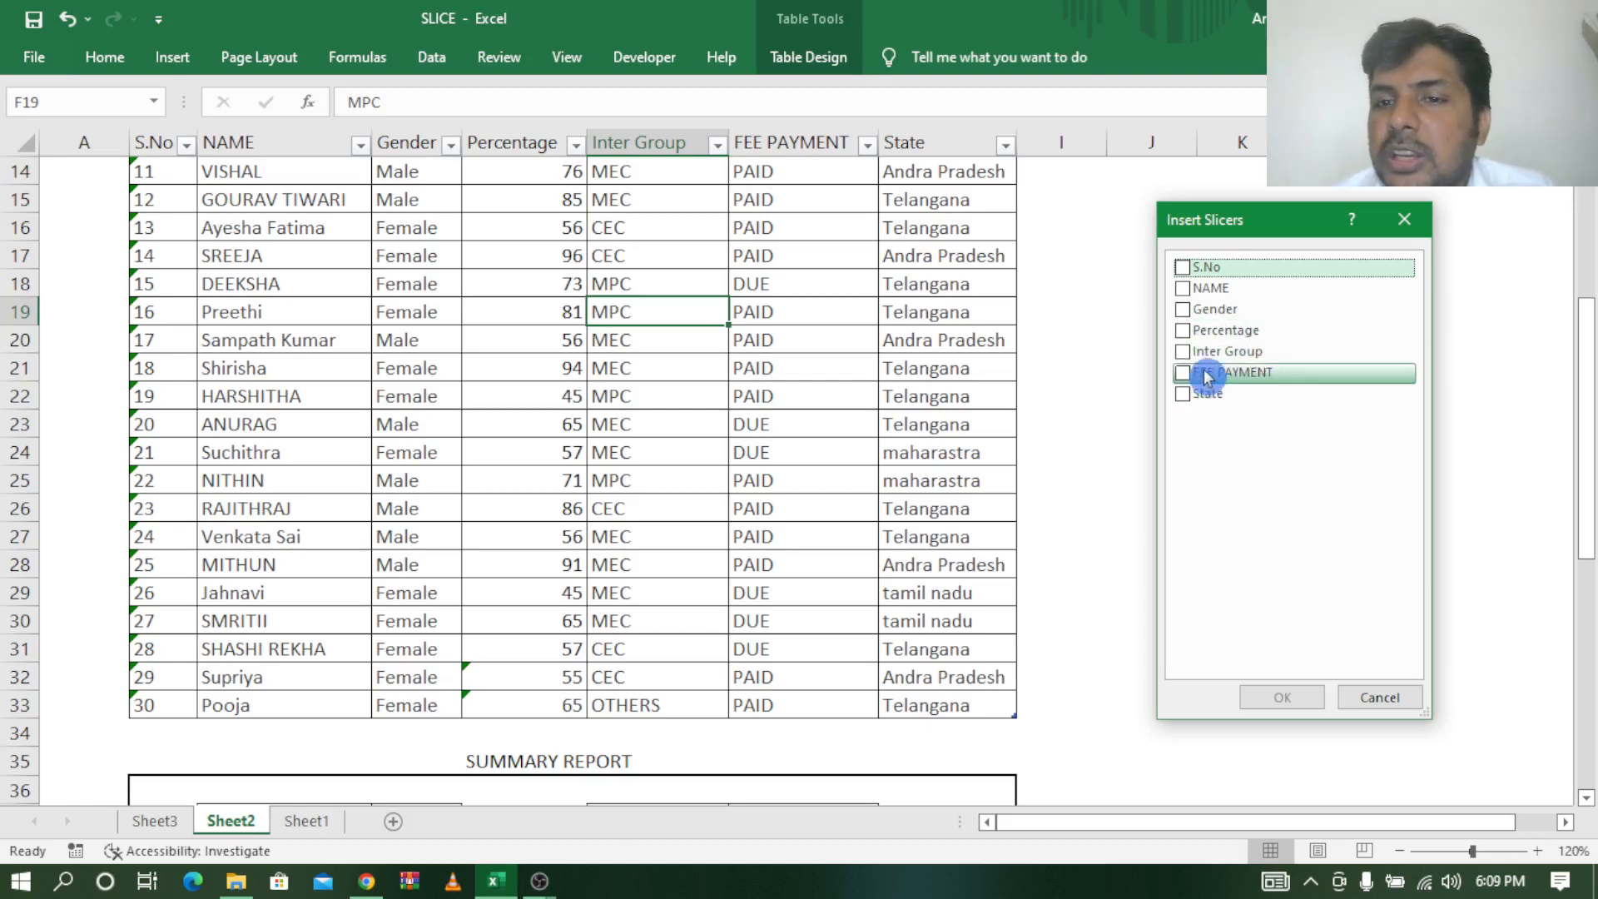
{"action": "left_click", "coordinate": [1194, 353]}
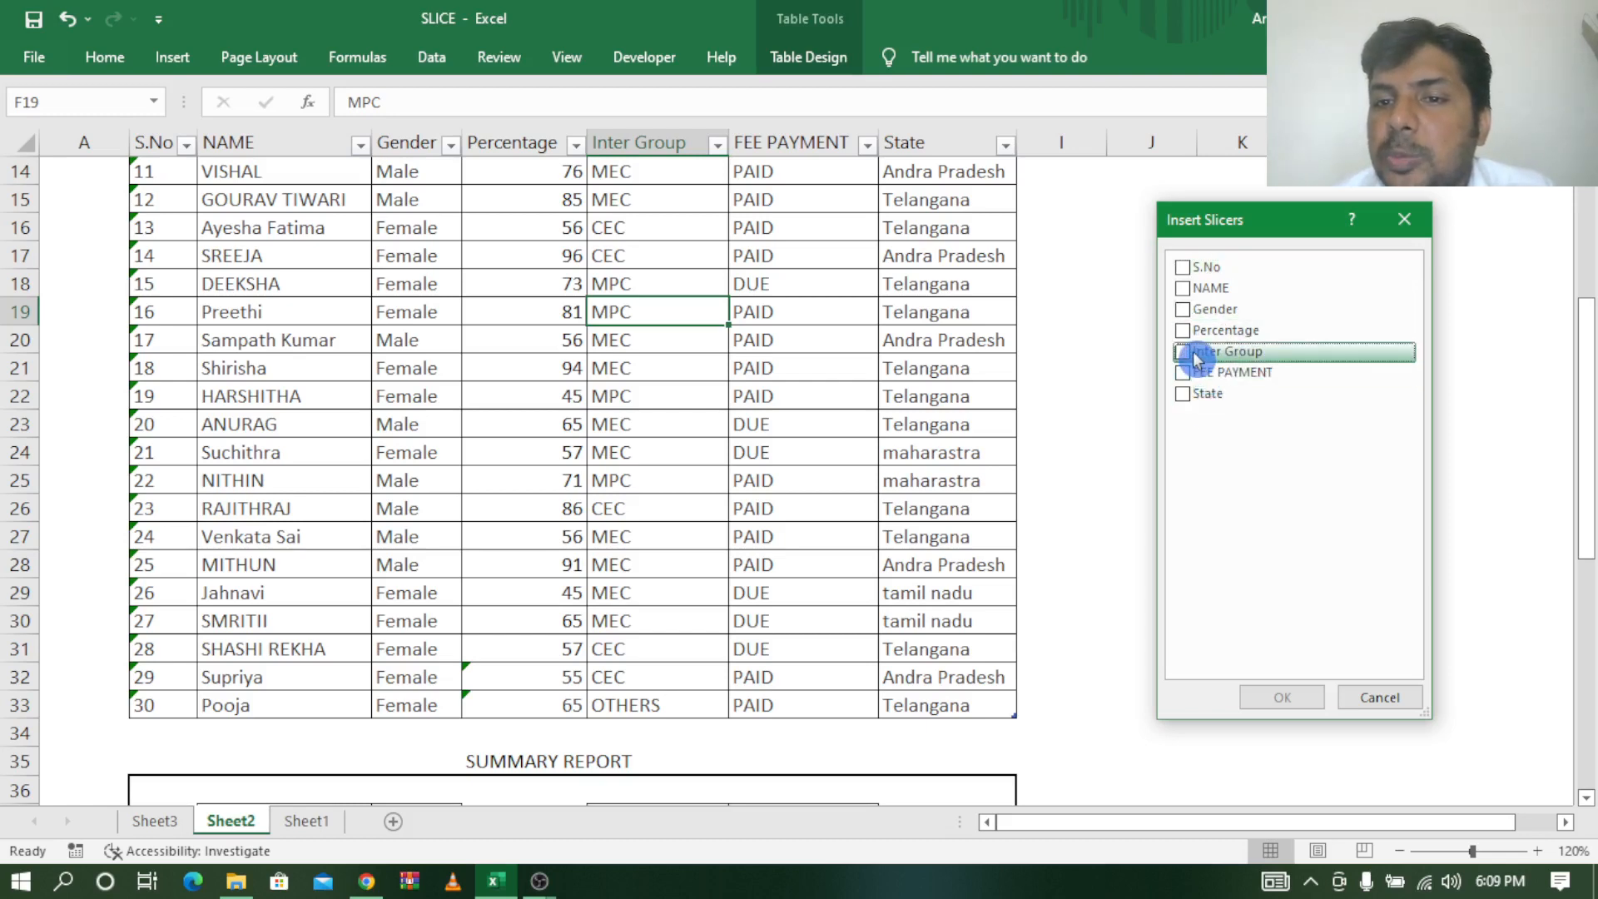
{"action": "left_click", "coordinate": [1189, 397]}
{"action": "left_click", "coordinate": [1293, 704]}
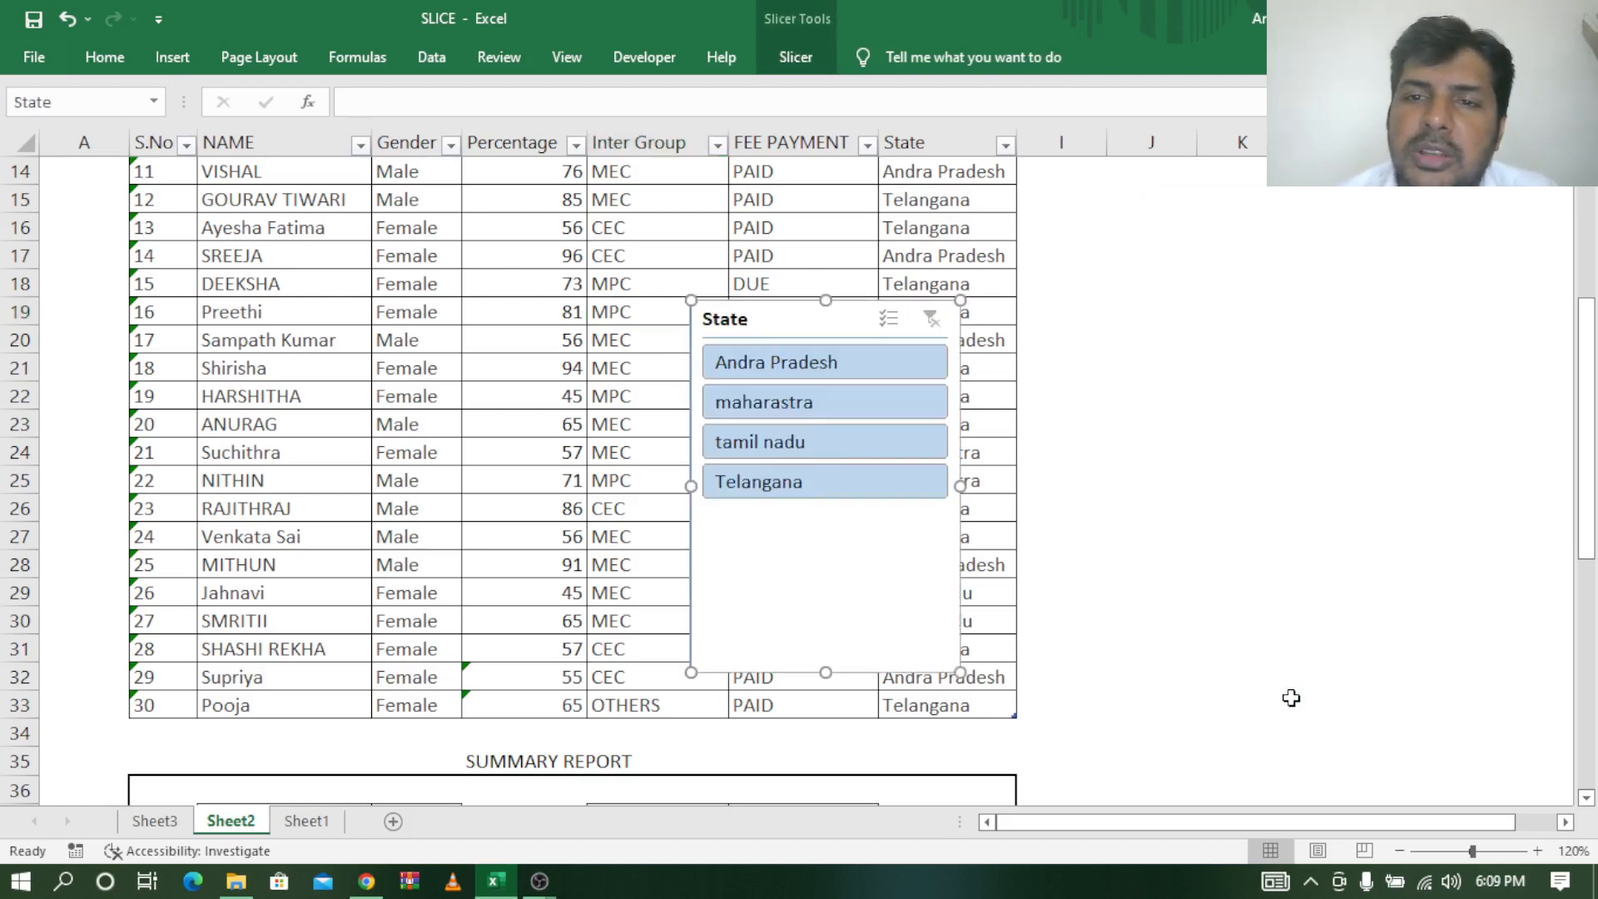
{"action": "left_click_drag", "start_coordinate": [875, 308], "coordinate": [1363, 229]}
{"action": "left_click", "coordinate": [1288, 408]}
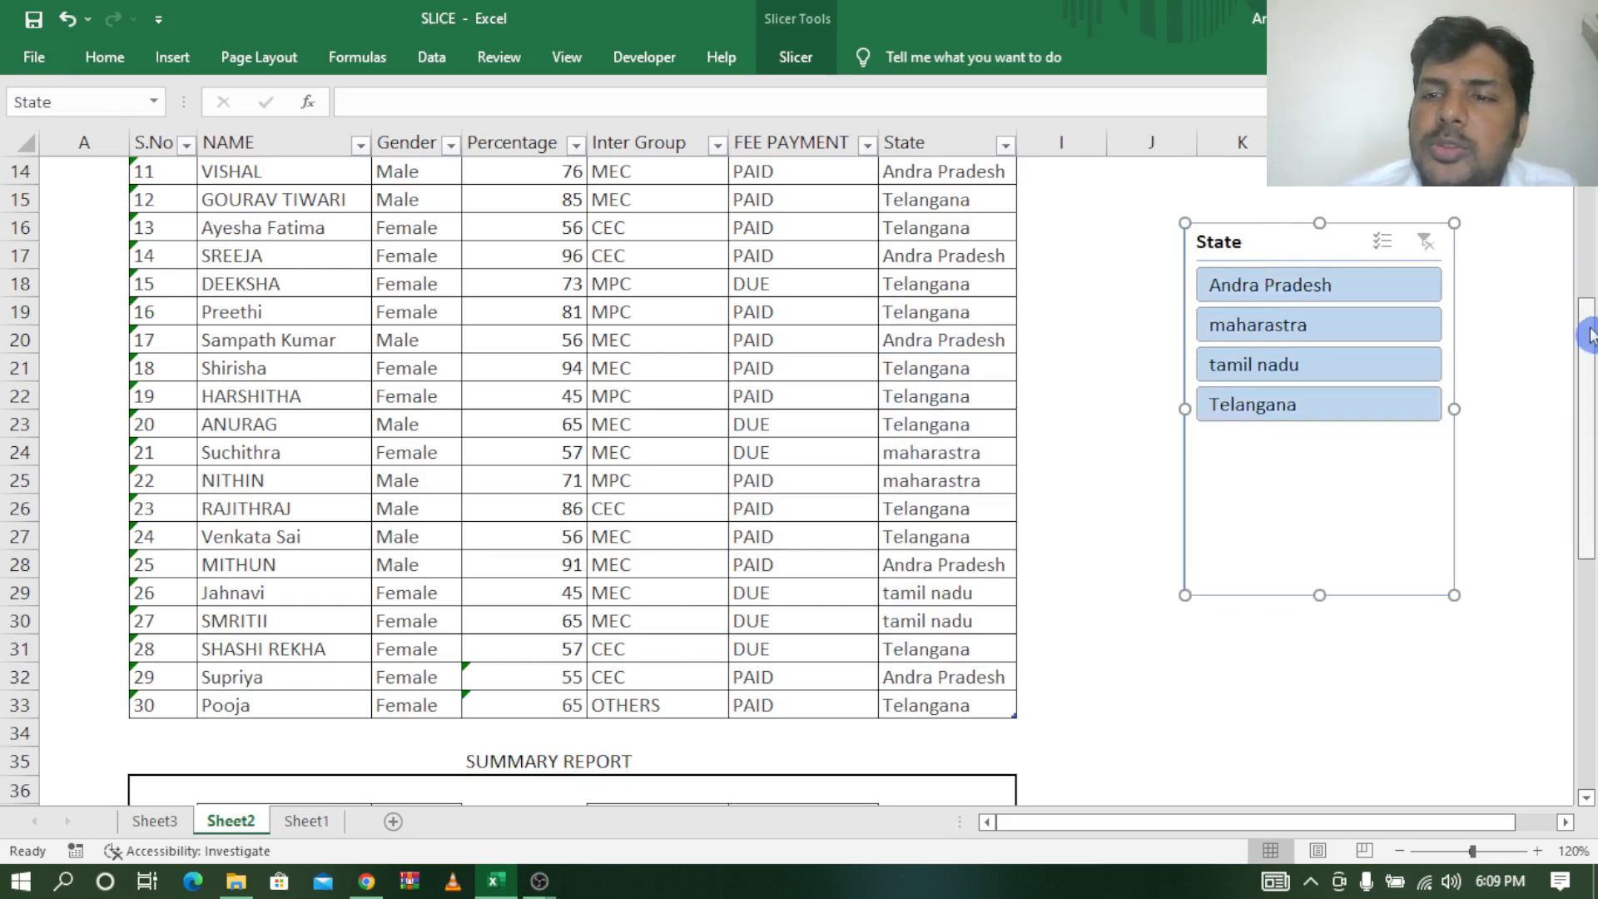
Check which states the STATE section of the summary report asks for and compare them with the State slicer's entries.
{"action": "left_click_drag", "start_coordinate": [1588, 331], "coordinate": [1590, 449]}
{"action": "left_click", "coordinate": [1588, 799]}
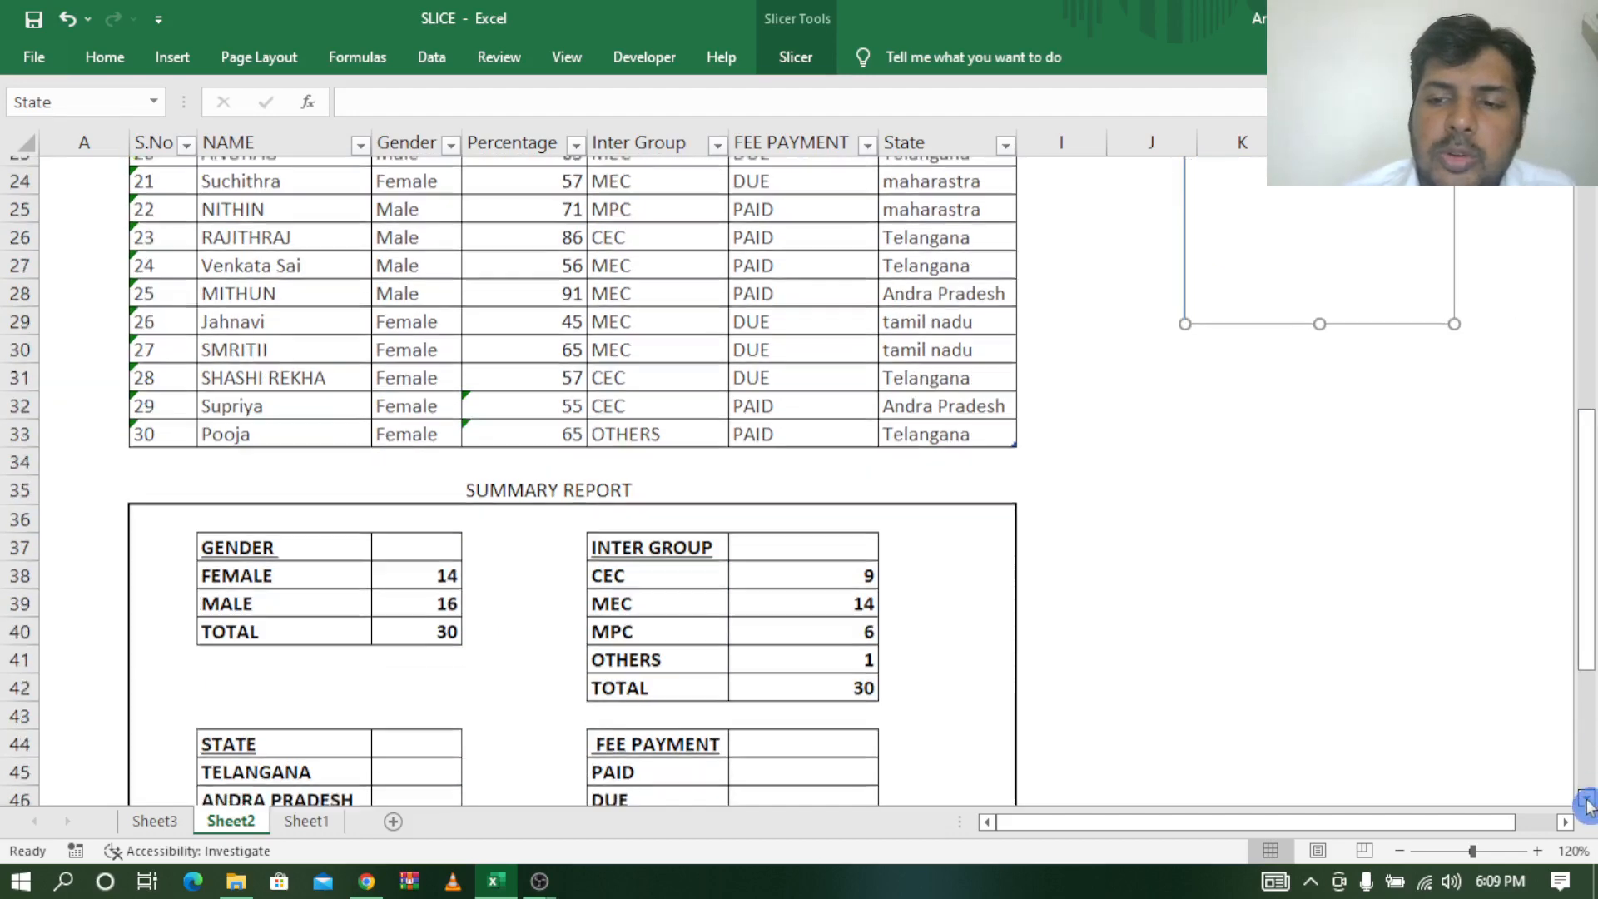
{"action": "left_click", "coordinate": [1588, 799]}
{"action": "left_click", "coordinate": [1588, 800]}
{"action": "left_click", "coordinate": [1588, 800]}
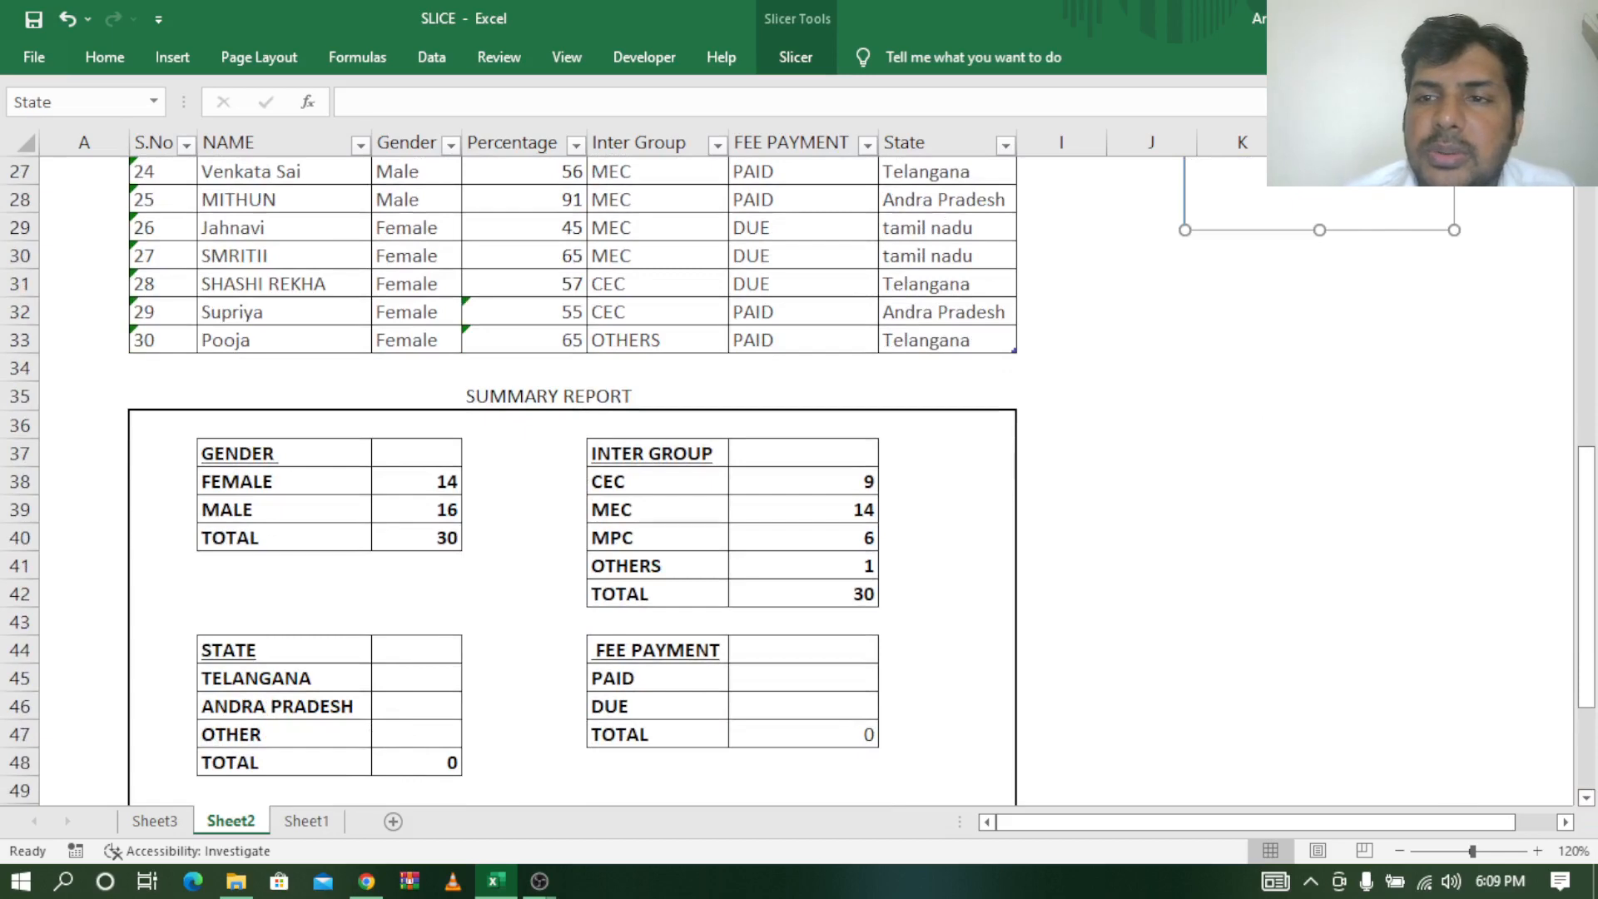
{"action": "scroll", "coordinate": [799, 480], "scroll_direction": "up", "scroll_amount": 3}
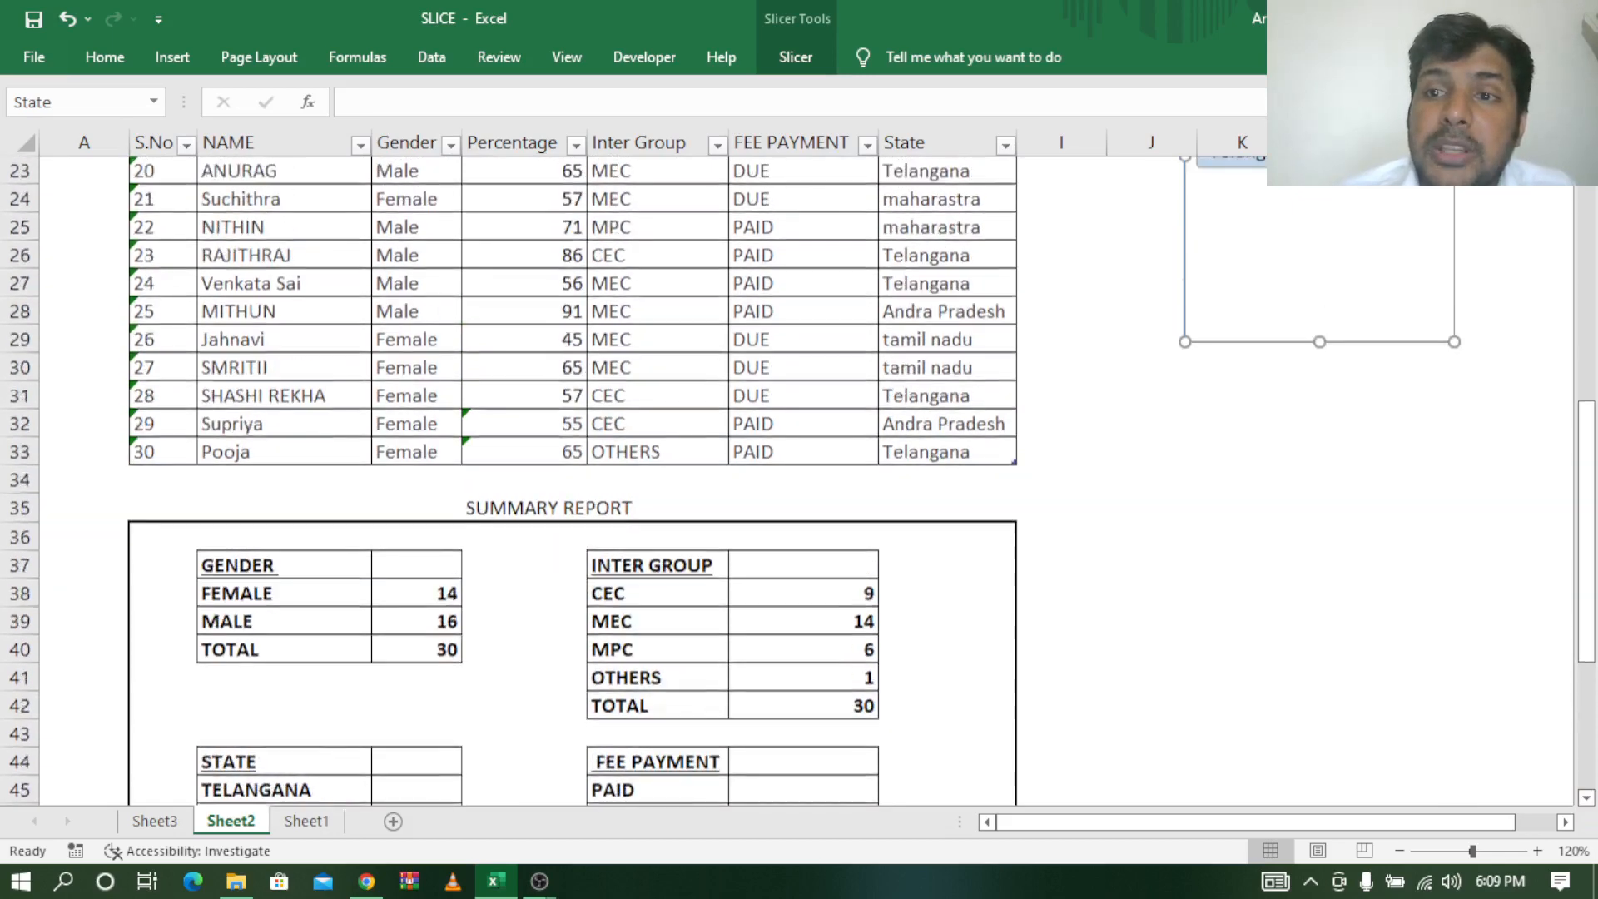
{"action": "scroll", "coordinate": [799, 479], "scroll_direction": "up", "scroll_amount": 2}
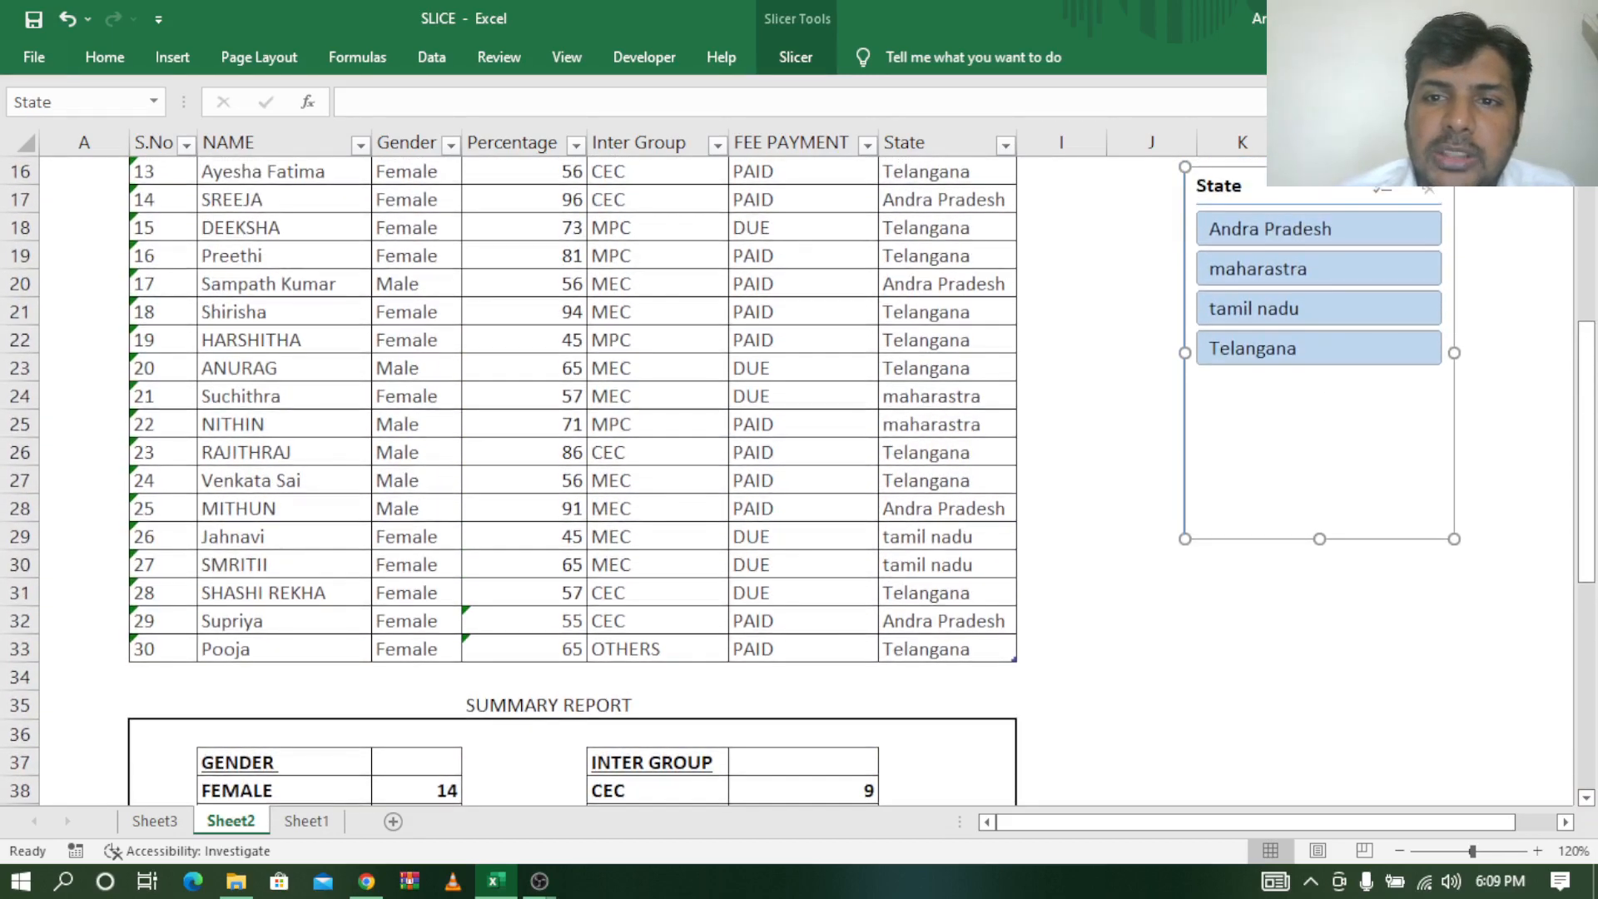
{"action": "scroll", "coordinate": [799, 480], "scroll_direction": "up", "scroll_amount": 1}
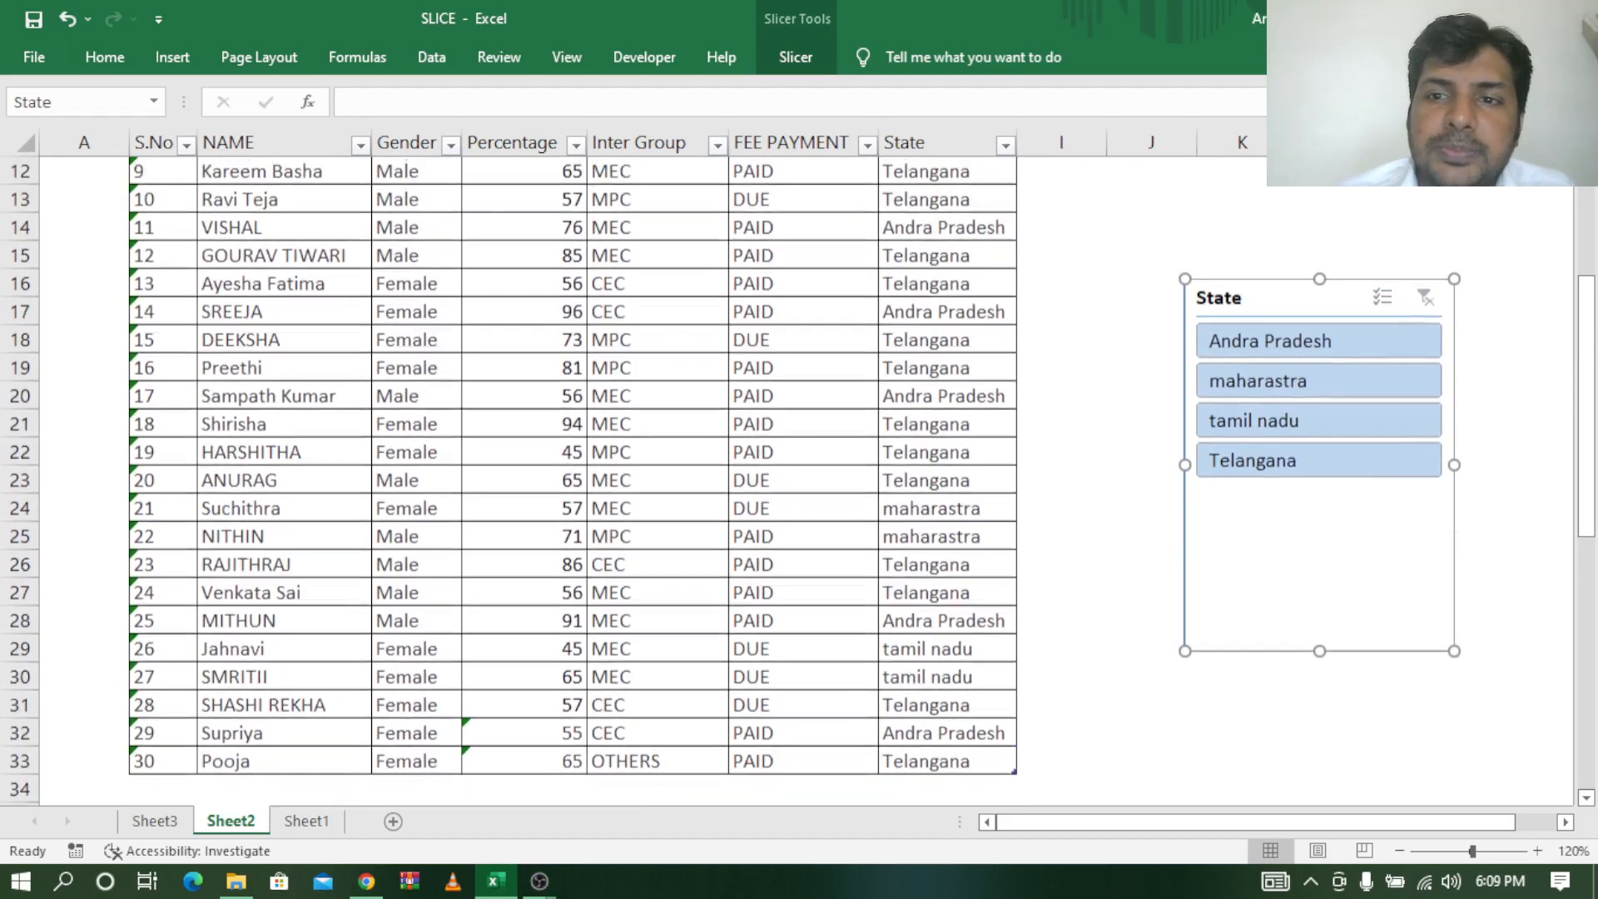
{"action": "scroll", "coordinate": [799, 480], "scroll_direction": "up", "scroll_amount": 1}
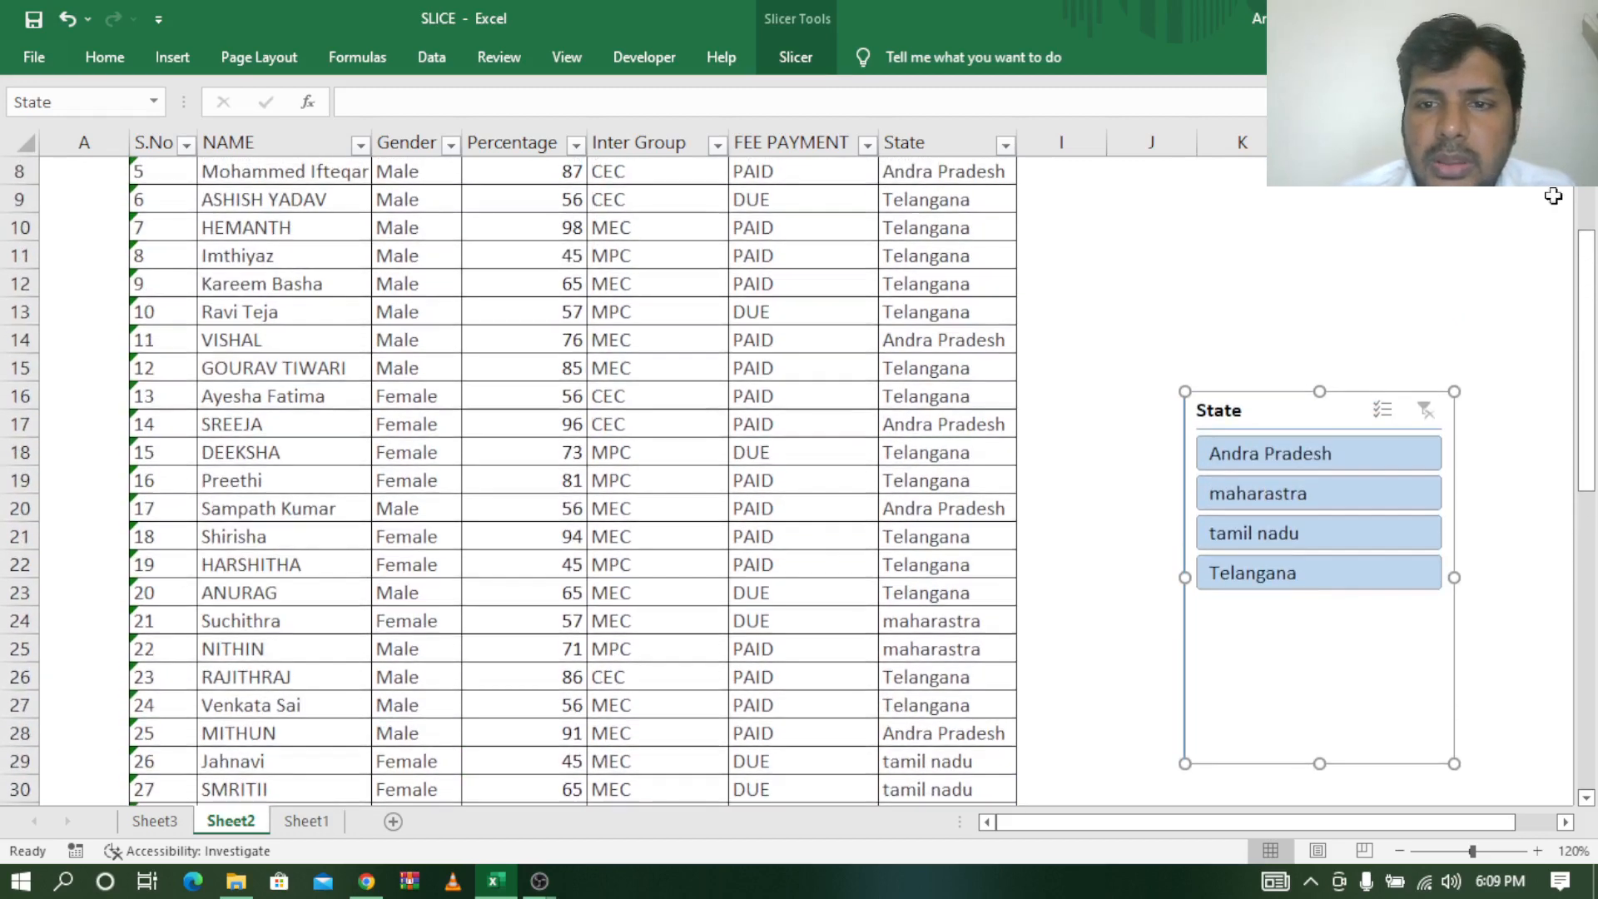
Filter the table to Andra Pradesh with the State slicer and enter 6 beside ANDRA PRADESH in the summary report.
{"action": "left_click", "coordinate": [1303, 460]}
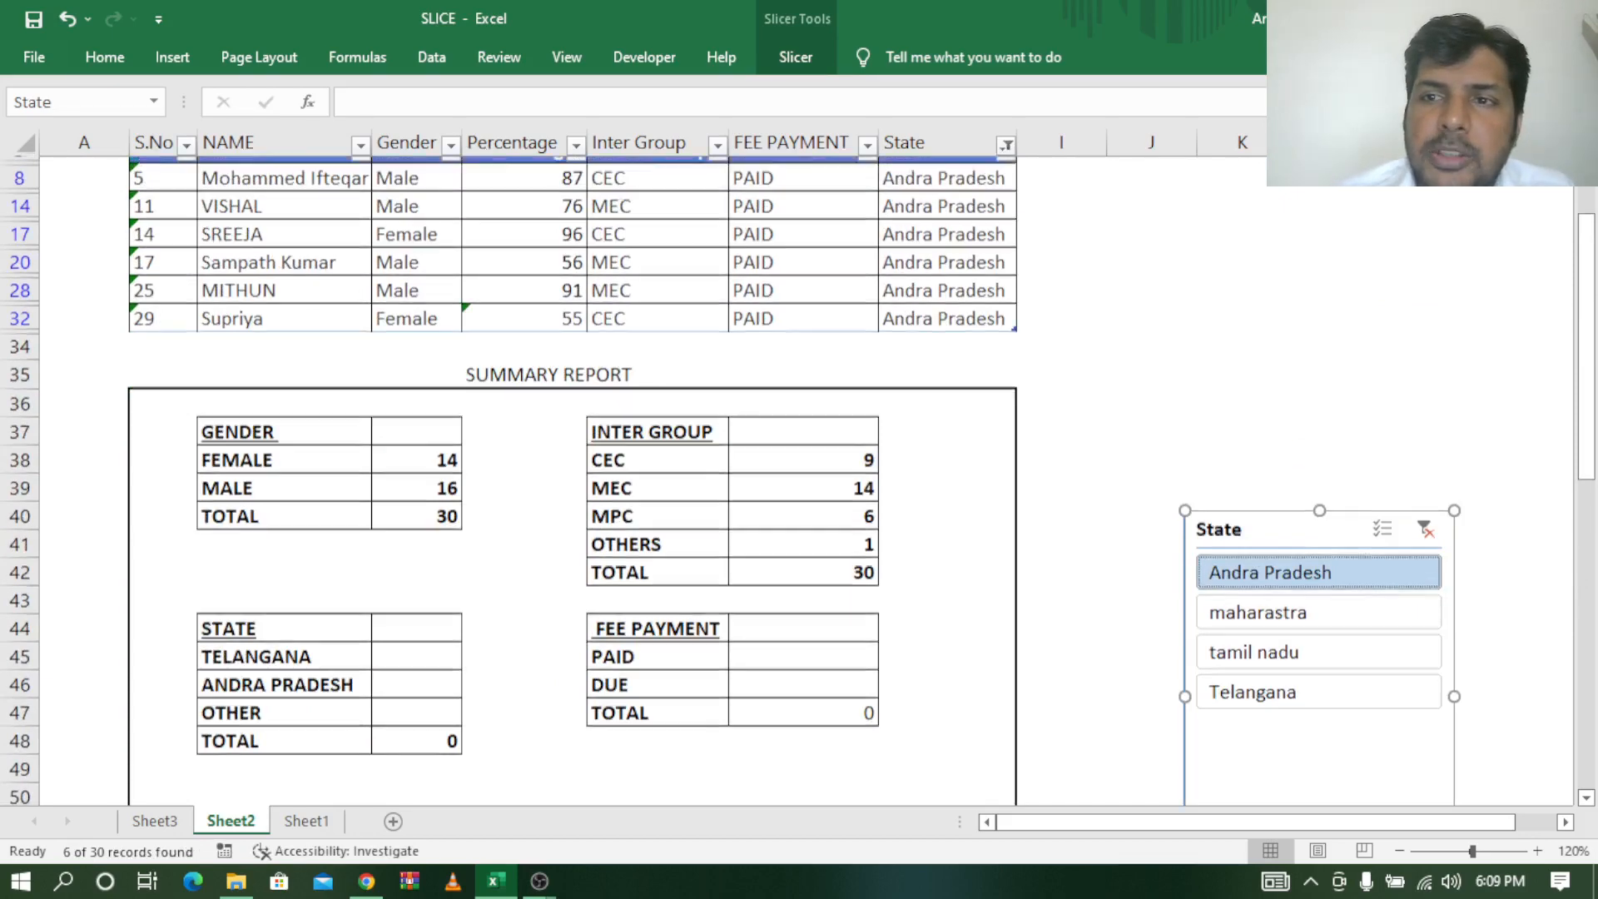
{"action": "scroll", "coordinate": [914, 281], "scroll_direction": "up", "scroll_amount": 1}
{"action": "left_click_drag", "start_coordinate": [924, 281], "coordinate": [924, 423]}
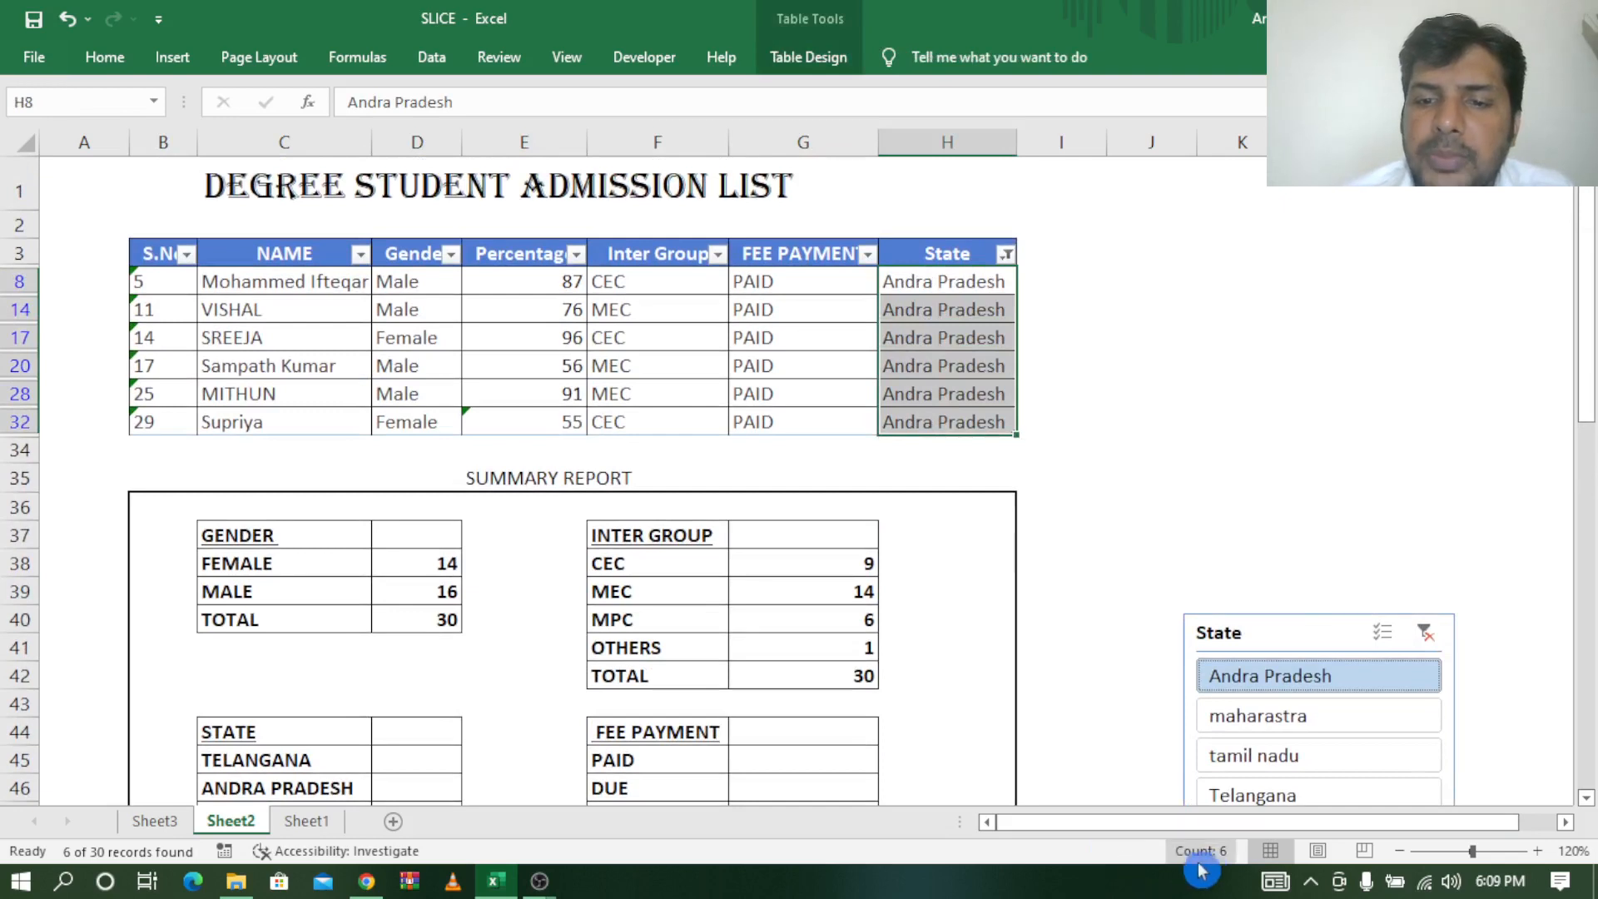
{"action": "left_click", "coordinate": [414, 786]}
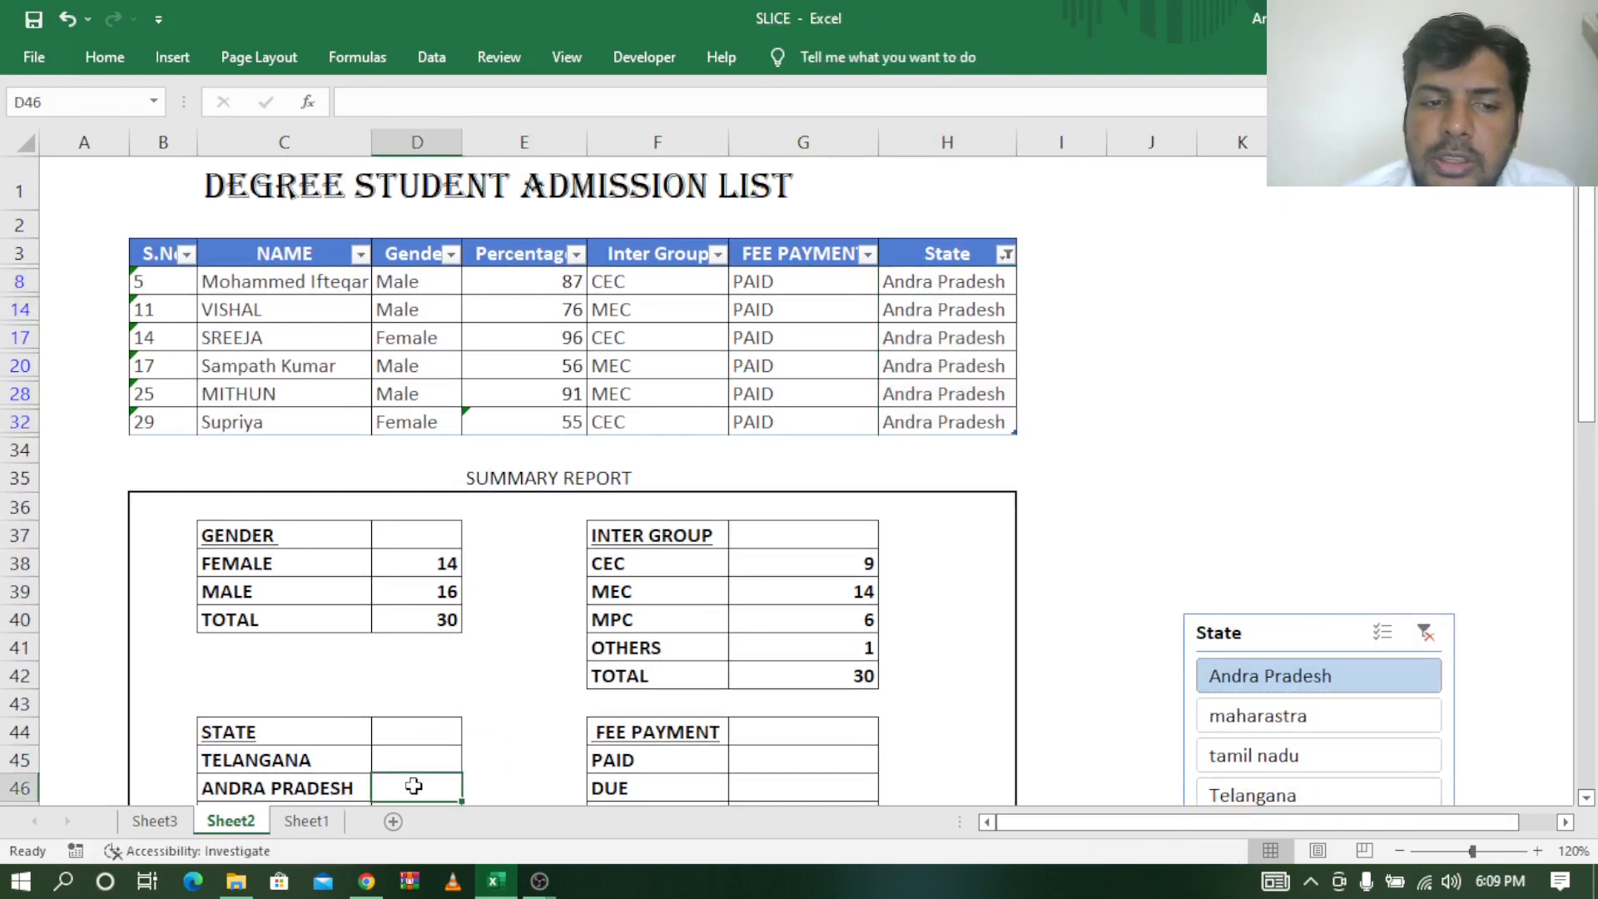
{"action": "type", "text": "6"}
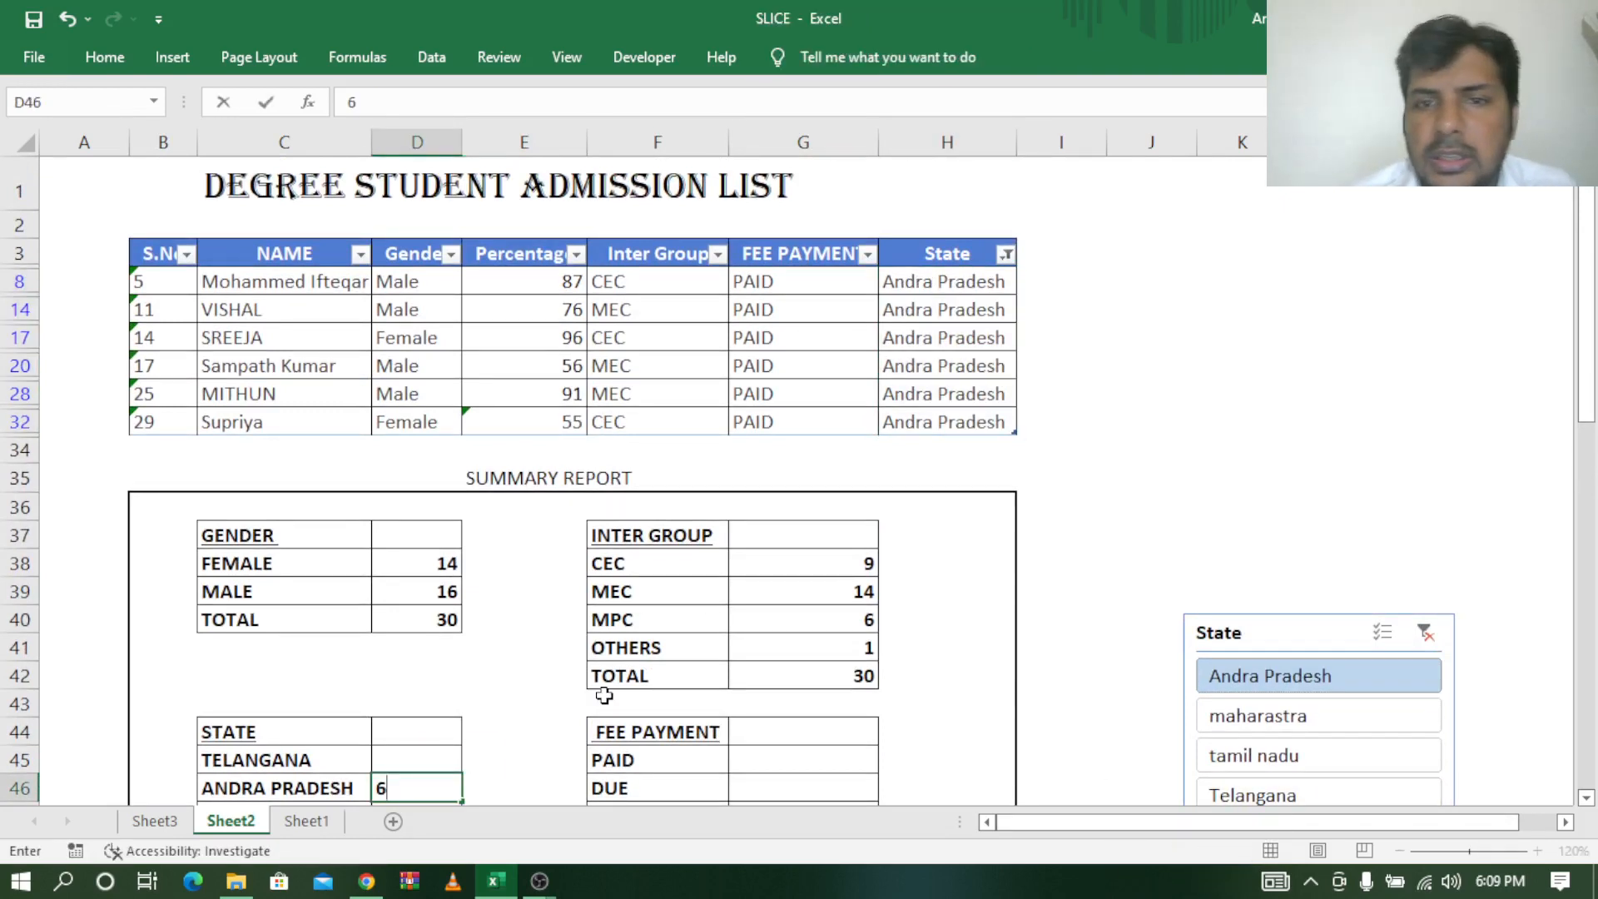
Filter the table to Telangana with the State slicer and enter 20 beside TELANGANA in the summary report.
{"action": "left_click_drag", "start_coordinate": [1261, 643], "coordinate": [1267, 530]}
{"action": "left_click", "coordinate": [1278, 687]}
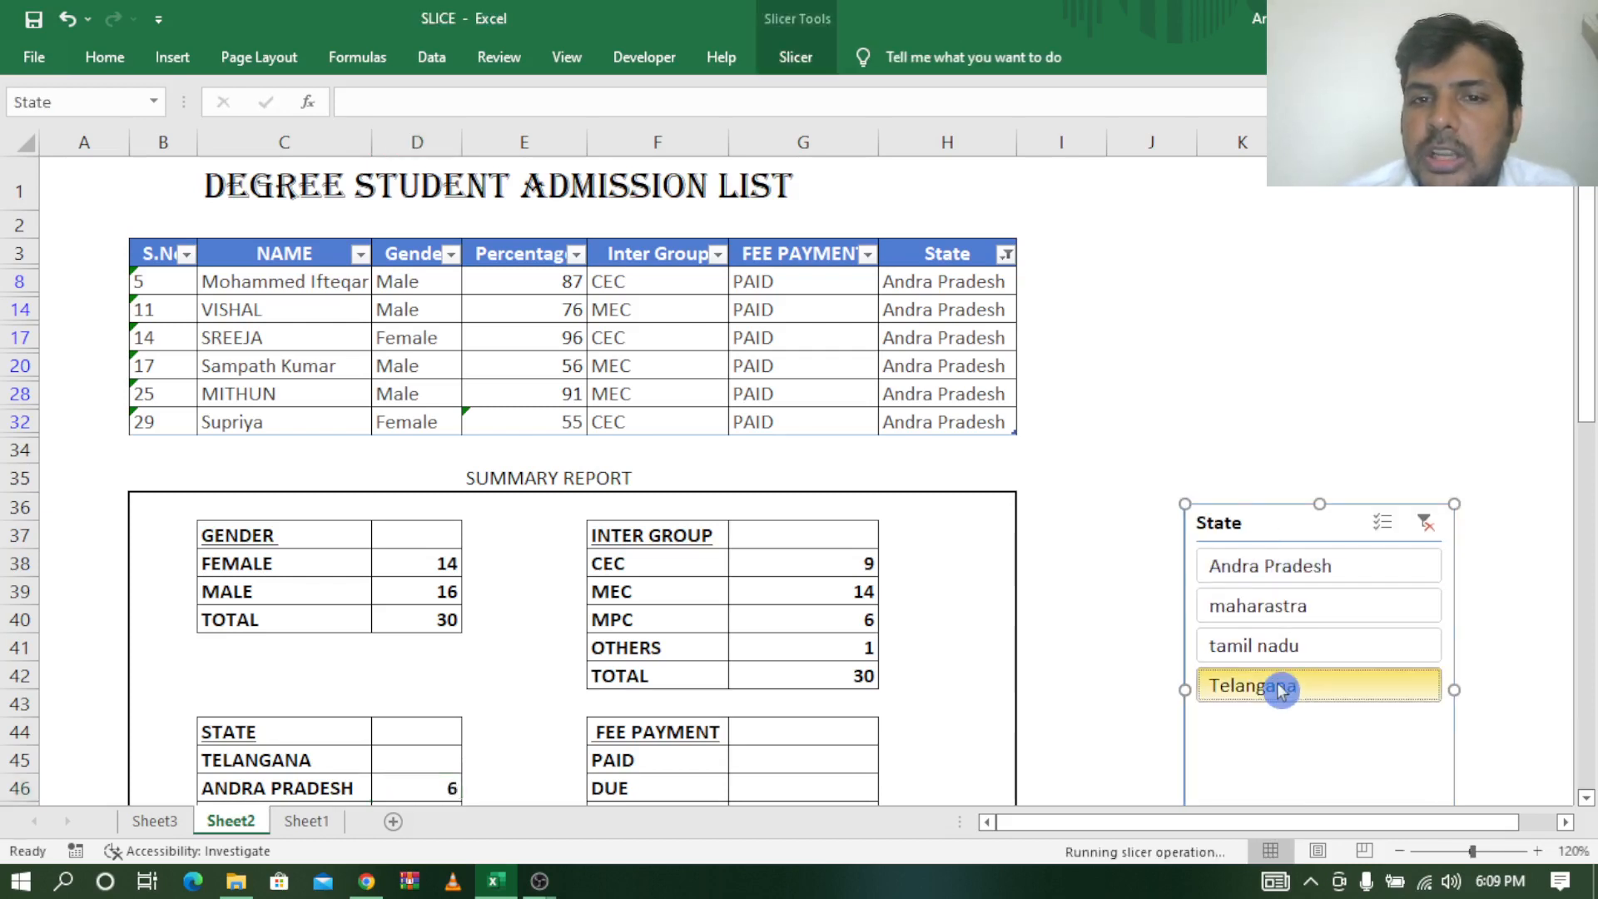
{"action": "left_click_drag", "start_coordinate": [974, 282], "coordinate": [970, 645]}
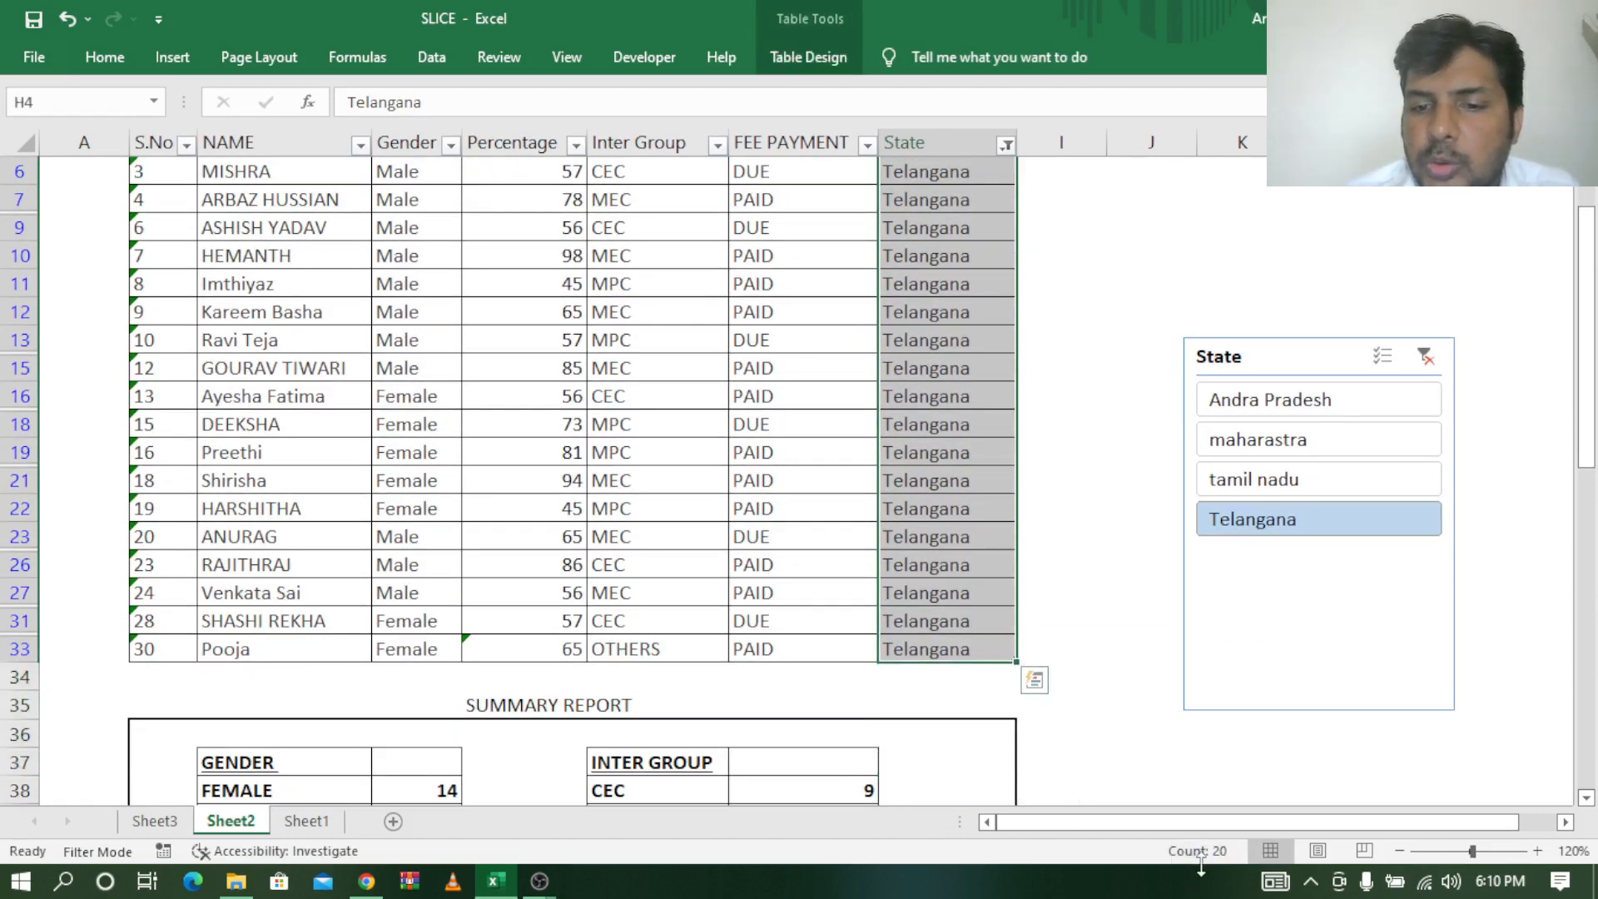
{"action": "left_click", "coordinate": [1584, 802]}
{"action": "left_click", "coordinate": [1584, 802]}
{"action": "left_click", "coordinate": [1584, 803]}
{"action": "left_click", "coordinate": [1586, 804]}
{"action": "left_click", "coordinate": [1587, 805]}
{"action": "left_click", "coordinate": [1587, 806]}
{"action": "left_click", "coordinate": [1589, 805]}
{"action": "left_click", "coordinate": [1589, 805]}
{"action": "left_click", "coordinate": [1589, 804]}
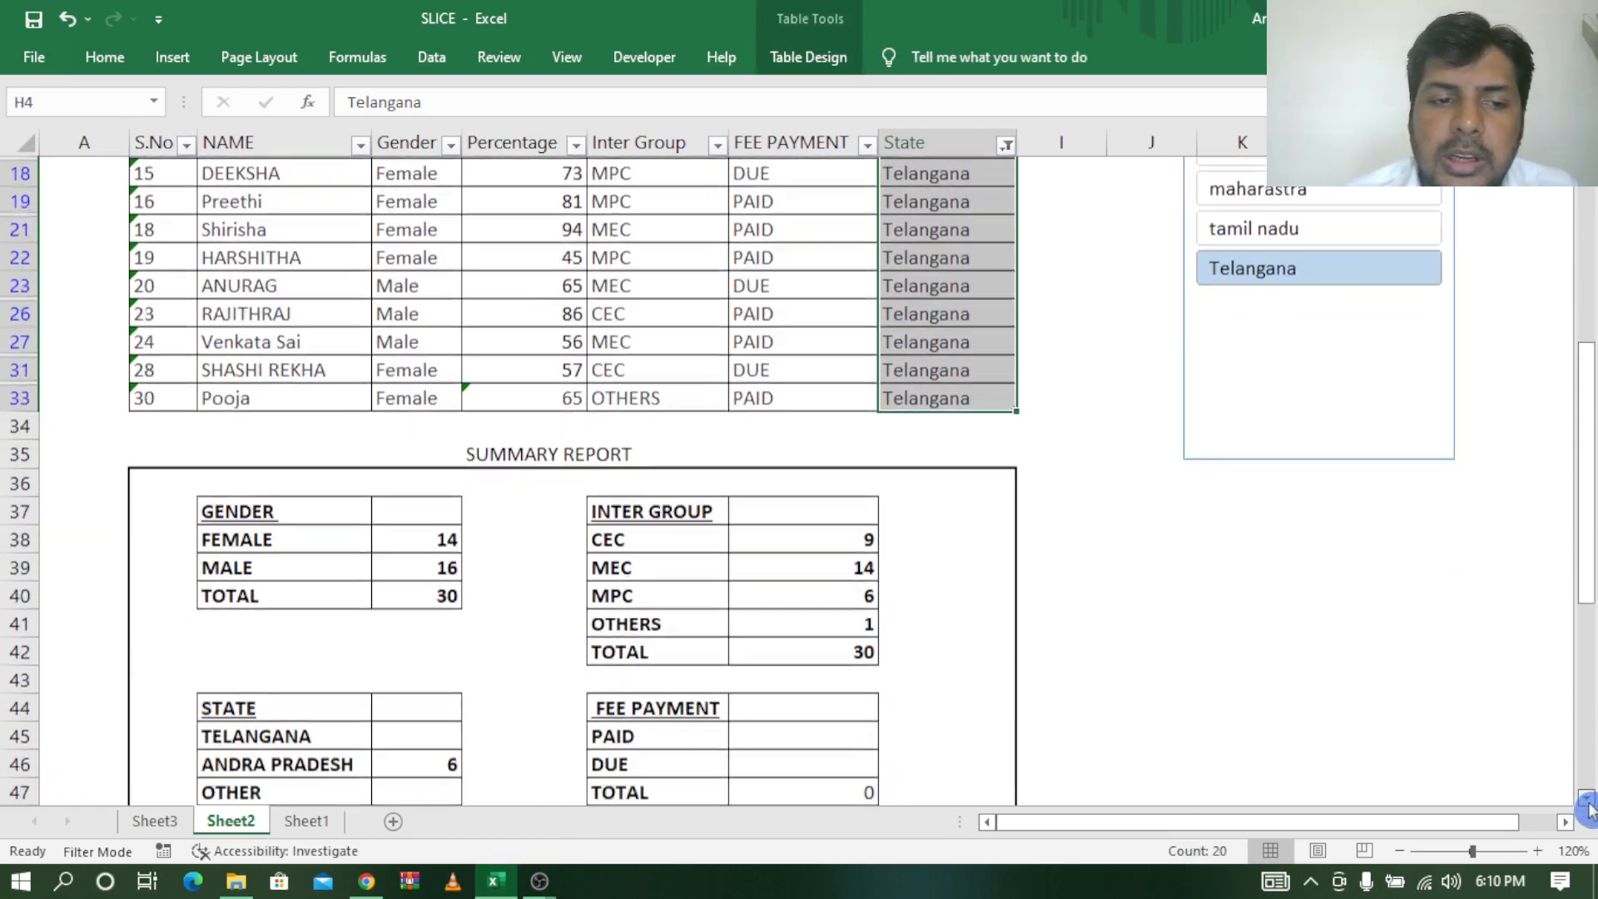
{"action": "left_click", "coordinate": [1589, 804]}
{"action": "left_click", "coordinate": [403, 702]}
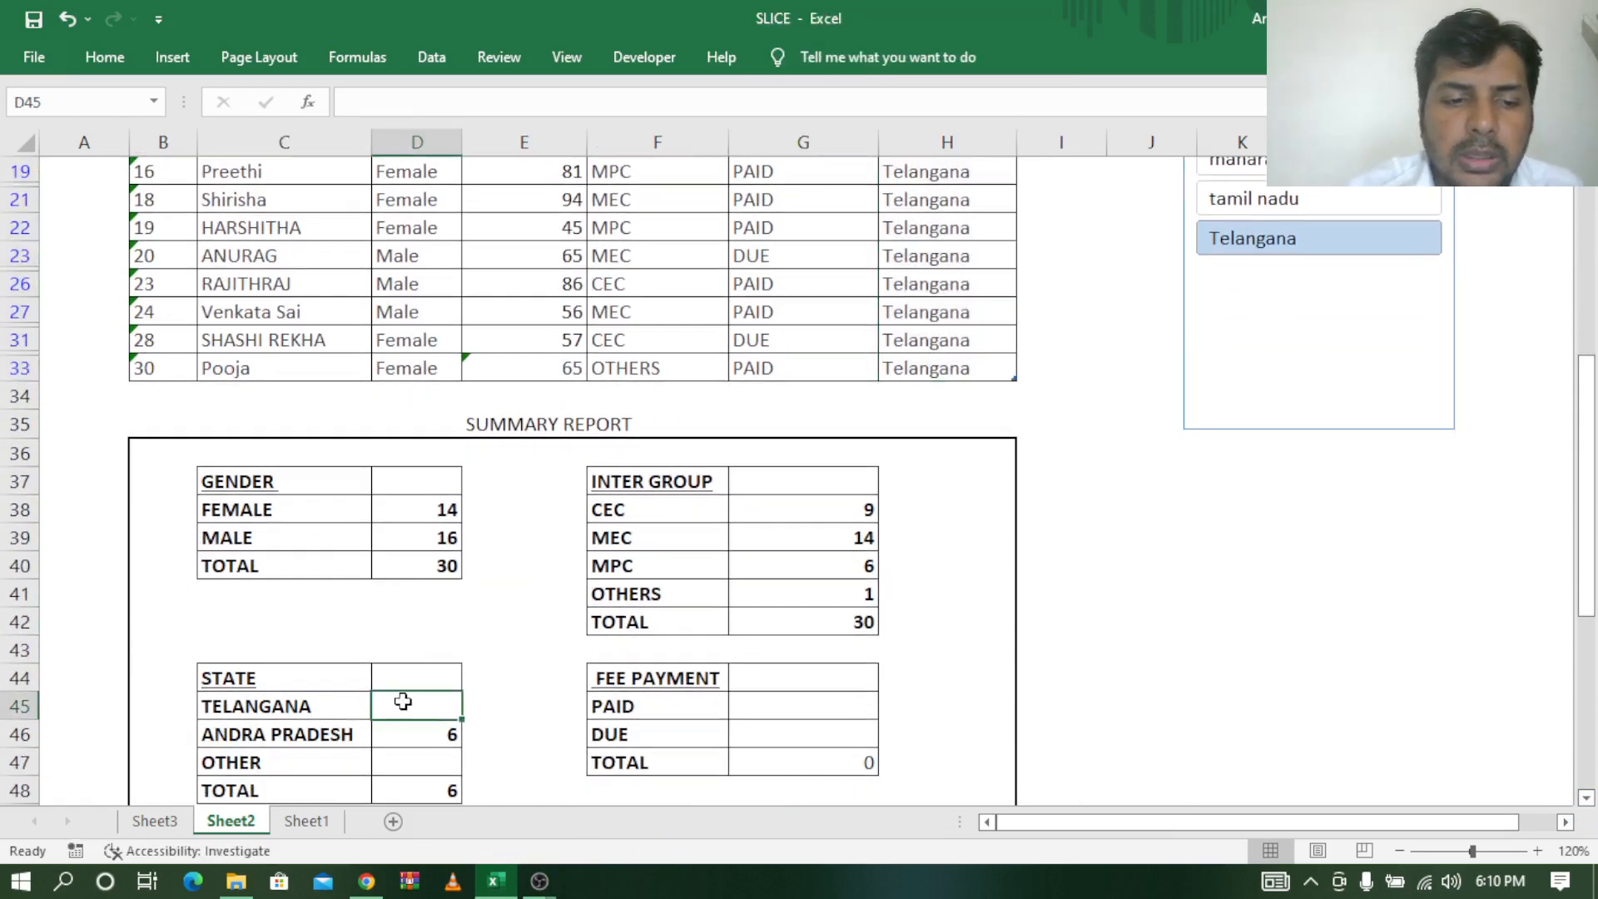
{"action": "type", "text": "20"}
{"action": "key", "text": "Return"}
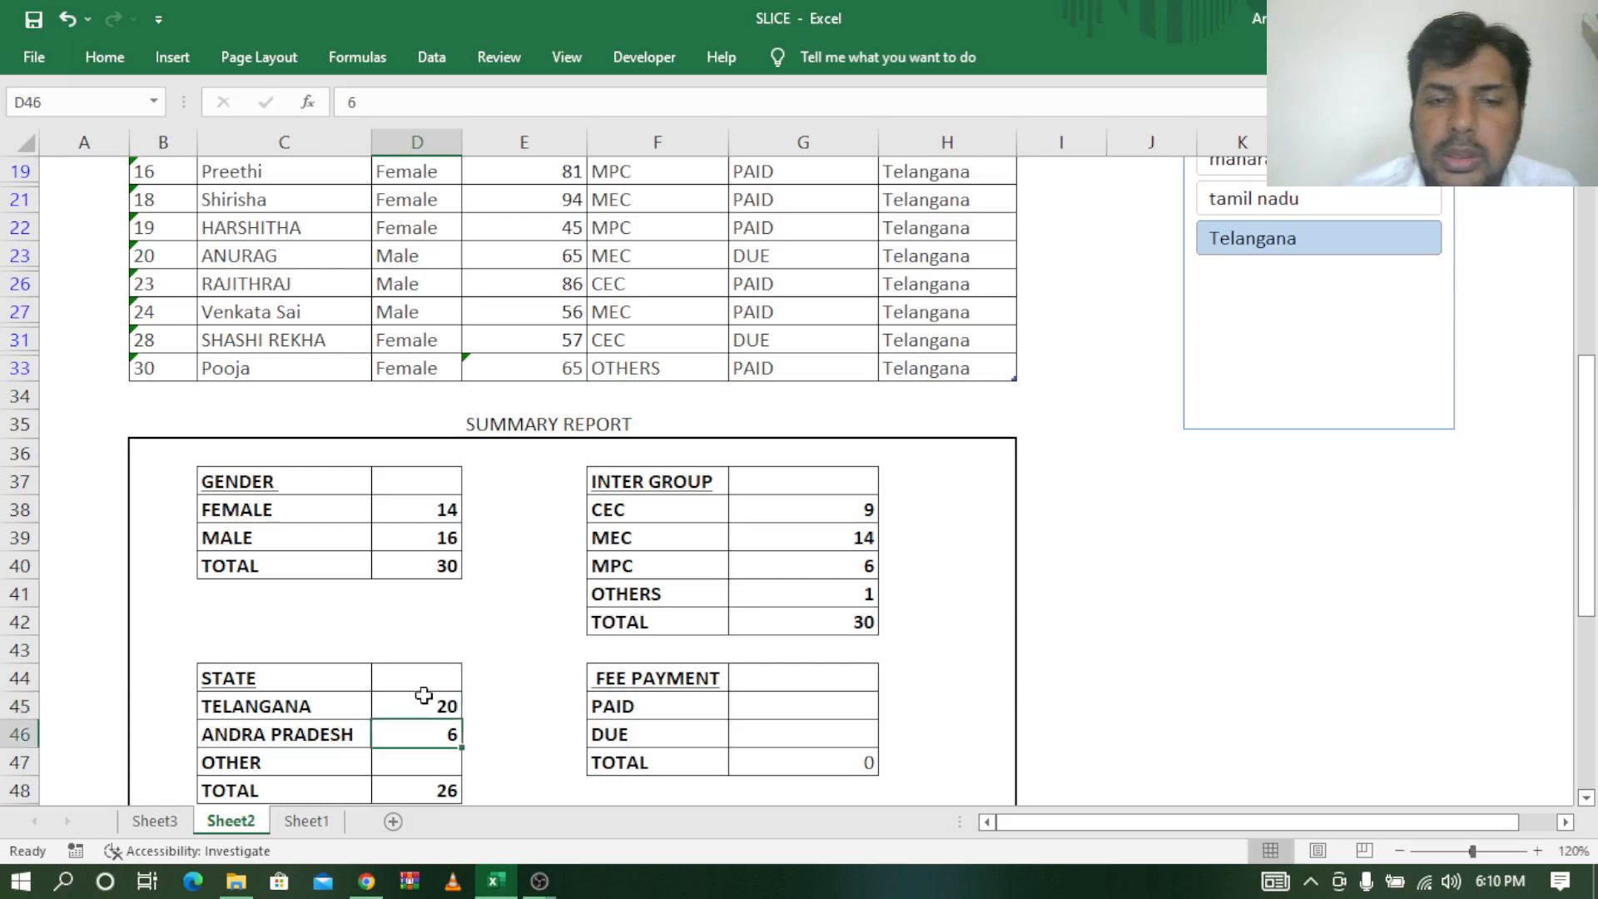
Filter the table to maharastra and add tamil nadu to the State slicer's selection.
{"action": "scroll", "coordinate": [573, 333], "scroll_direction": "up", "scroll_amount": 2}
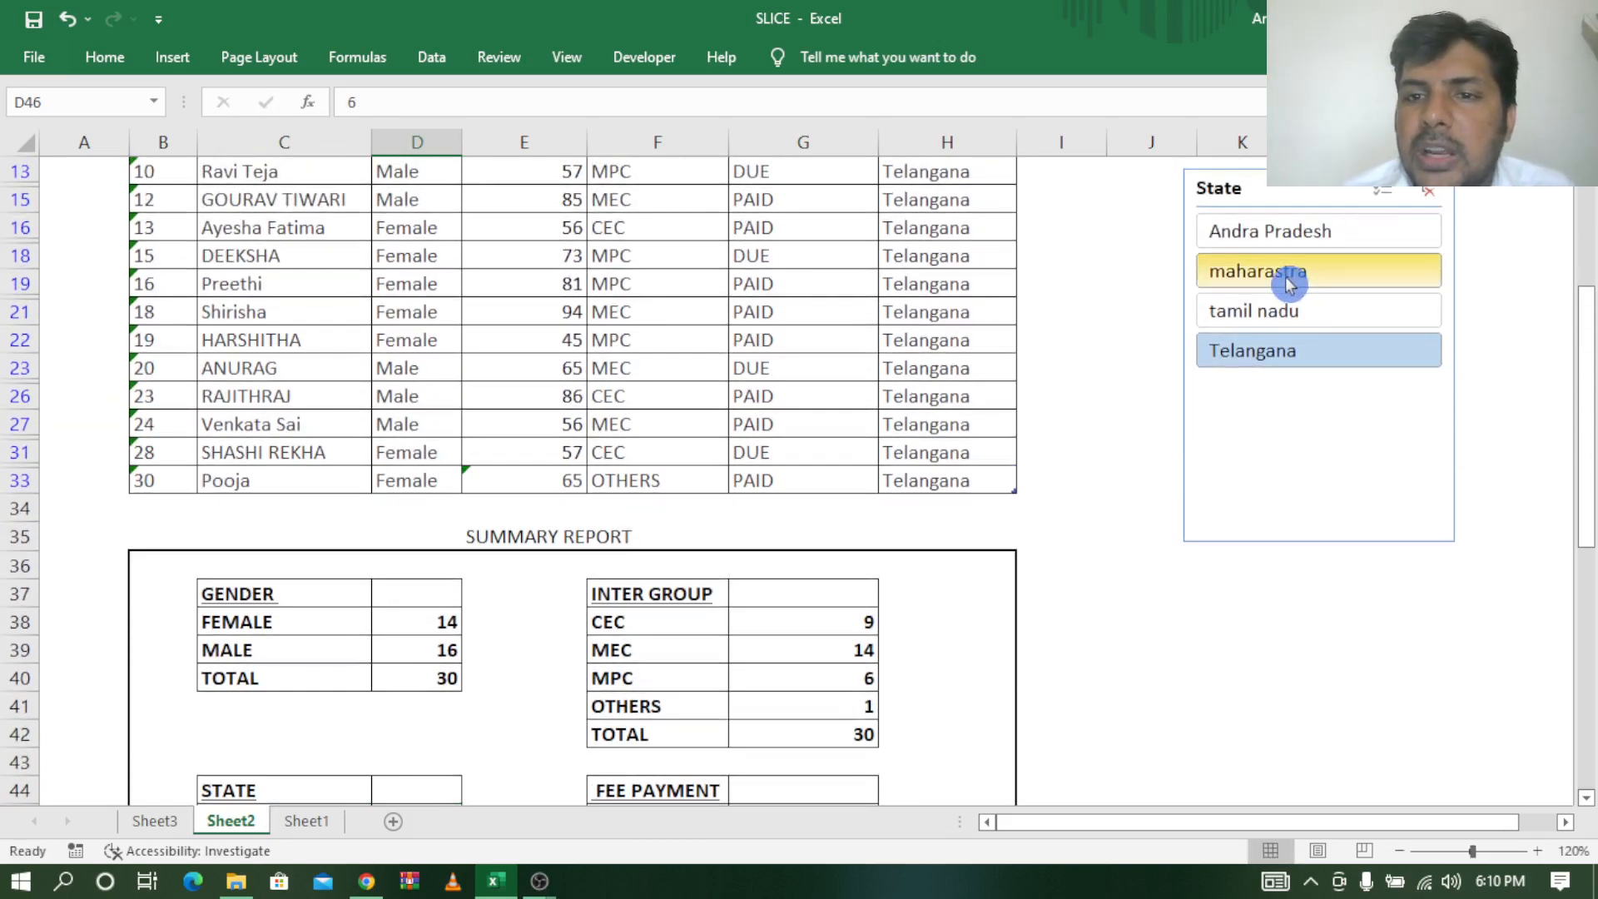
{"action": "left_click", "coordinate": [1287, 278]}
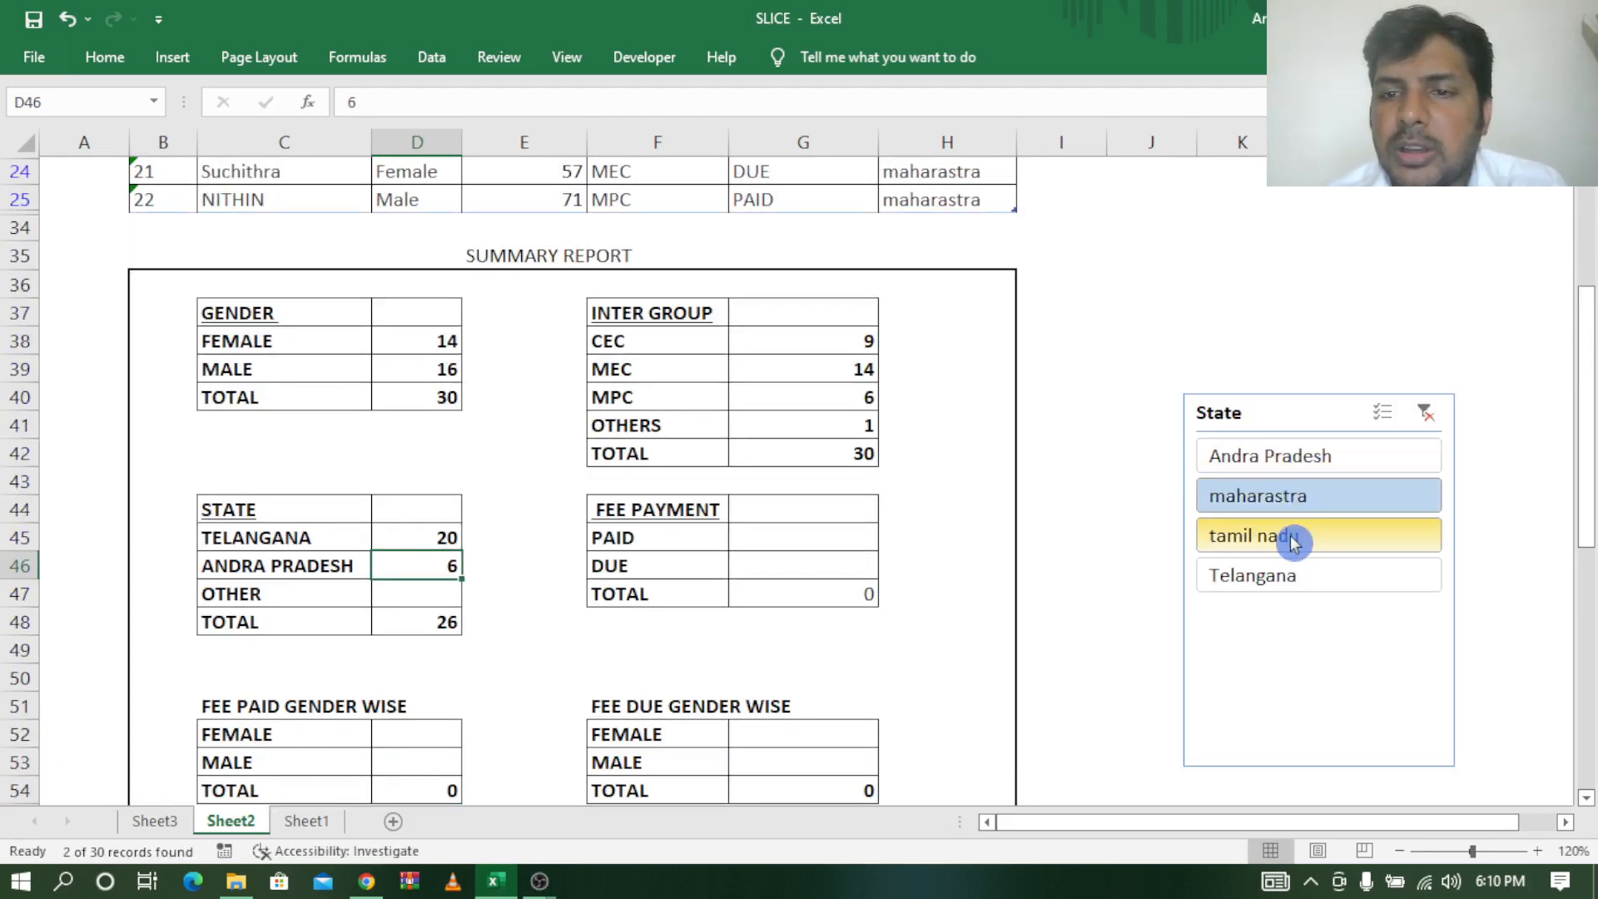
{"action": "left_click", "coordinate": [1329, 541], "text": "ctrl"}
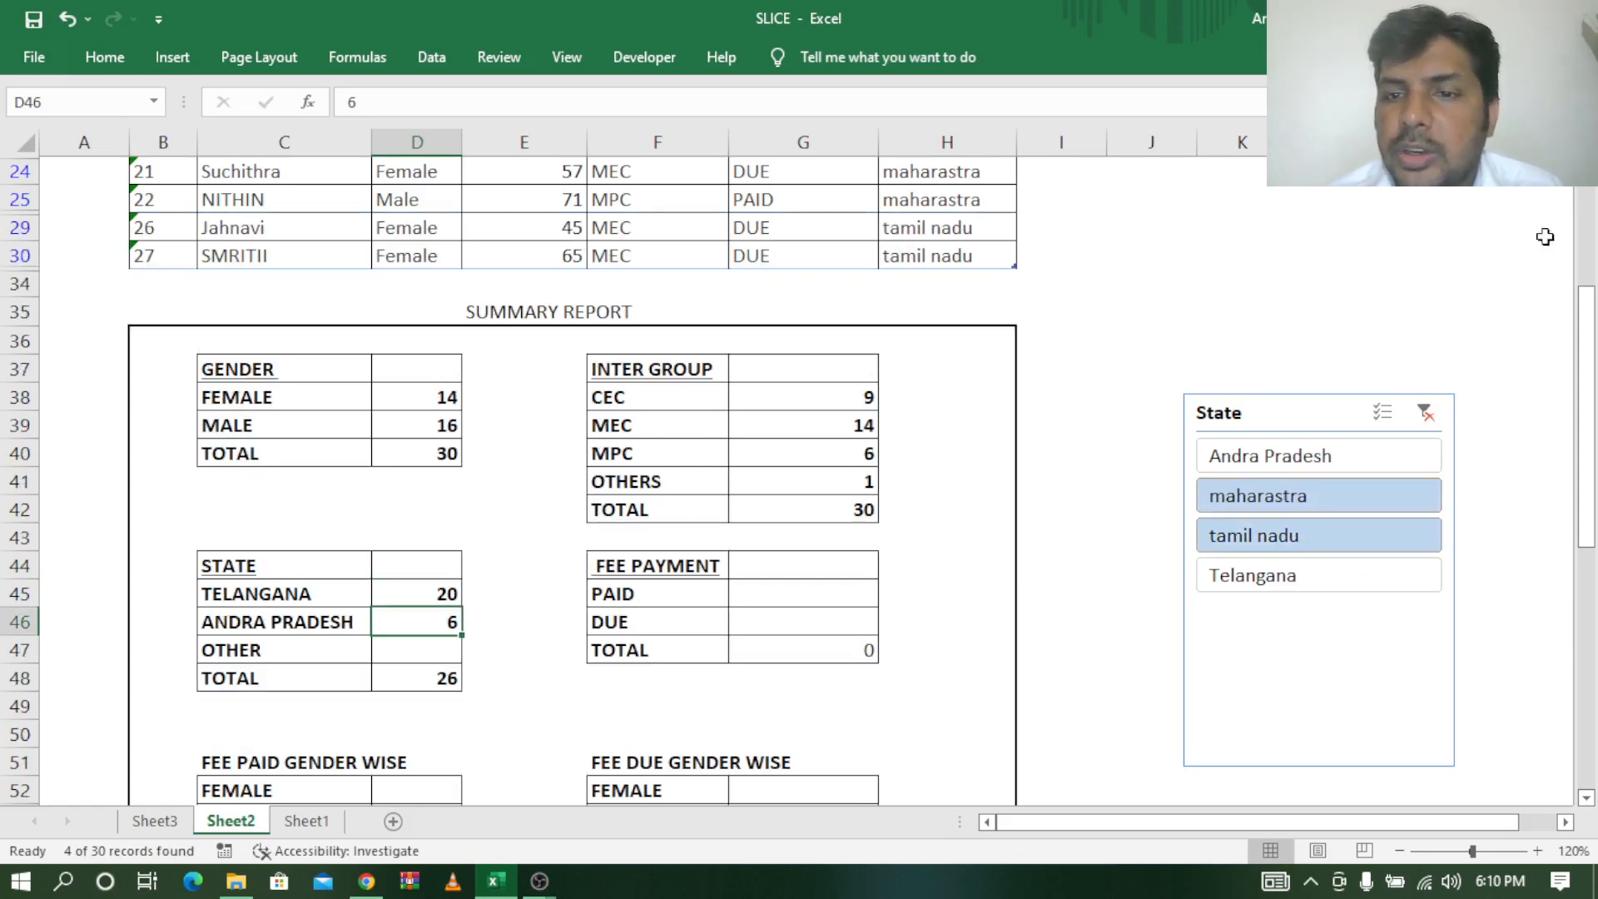
Try the State slicer's multi-select by deselecting maharastra and tamil nadu so only Andra Pradesh and Telangana stay selected.
{"action": "left_click", "coordinate": [1316, 499]}
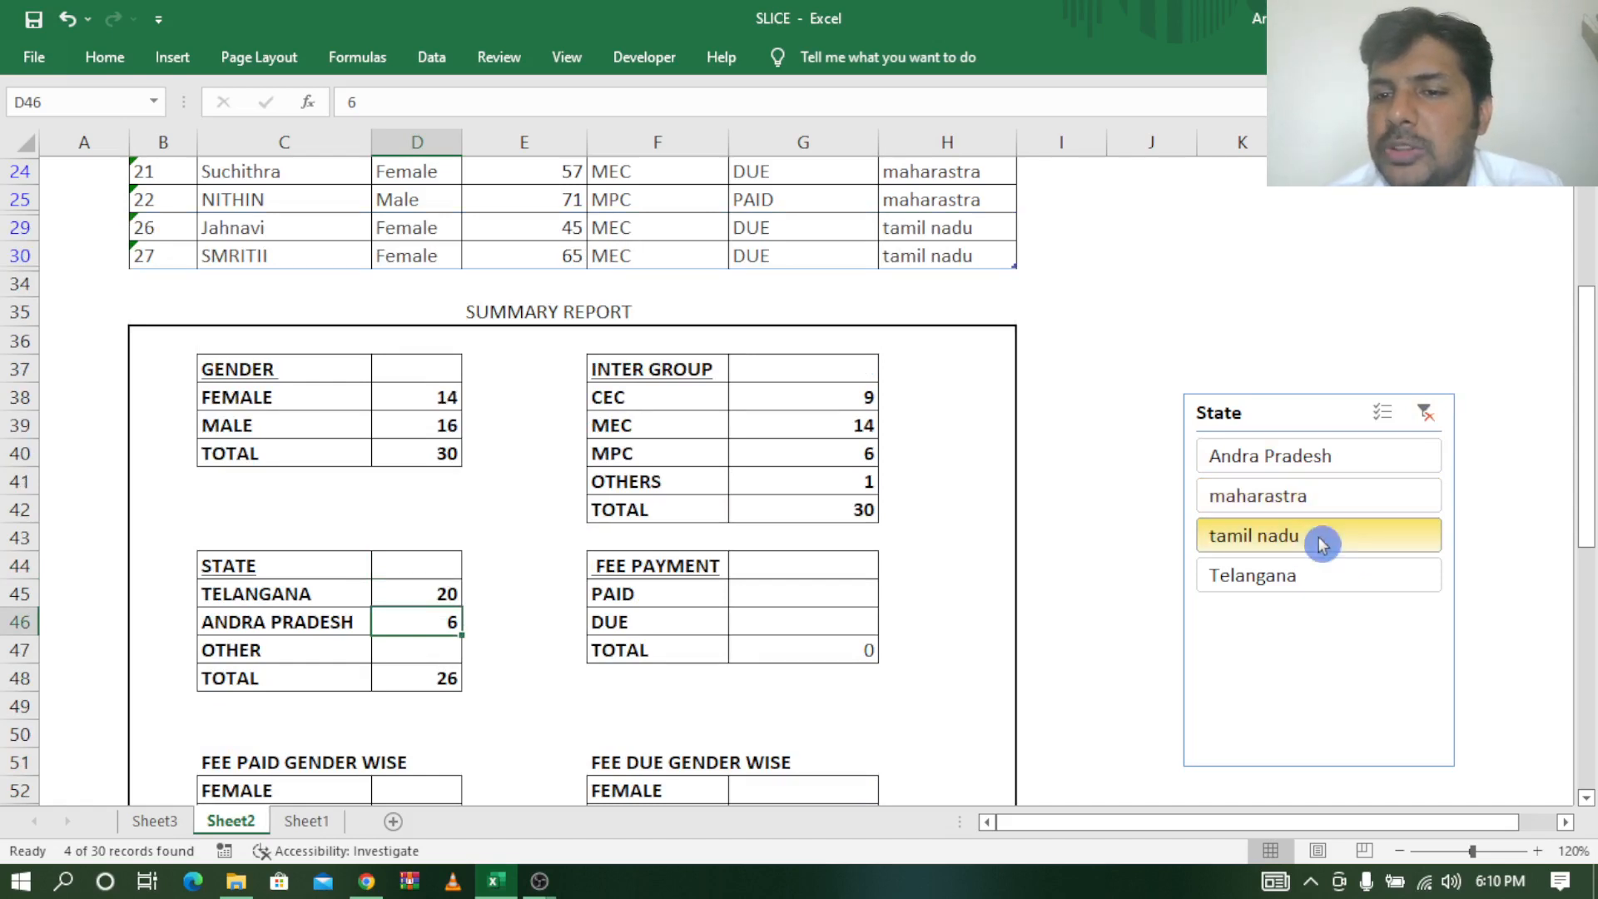
{"action": "left_click", "coordinate": [1320, 542]}
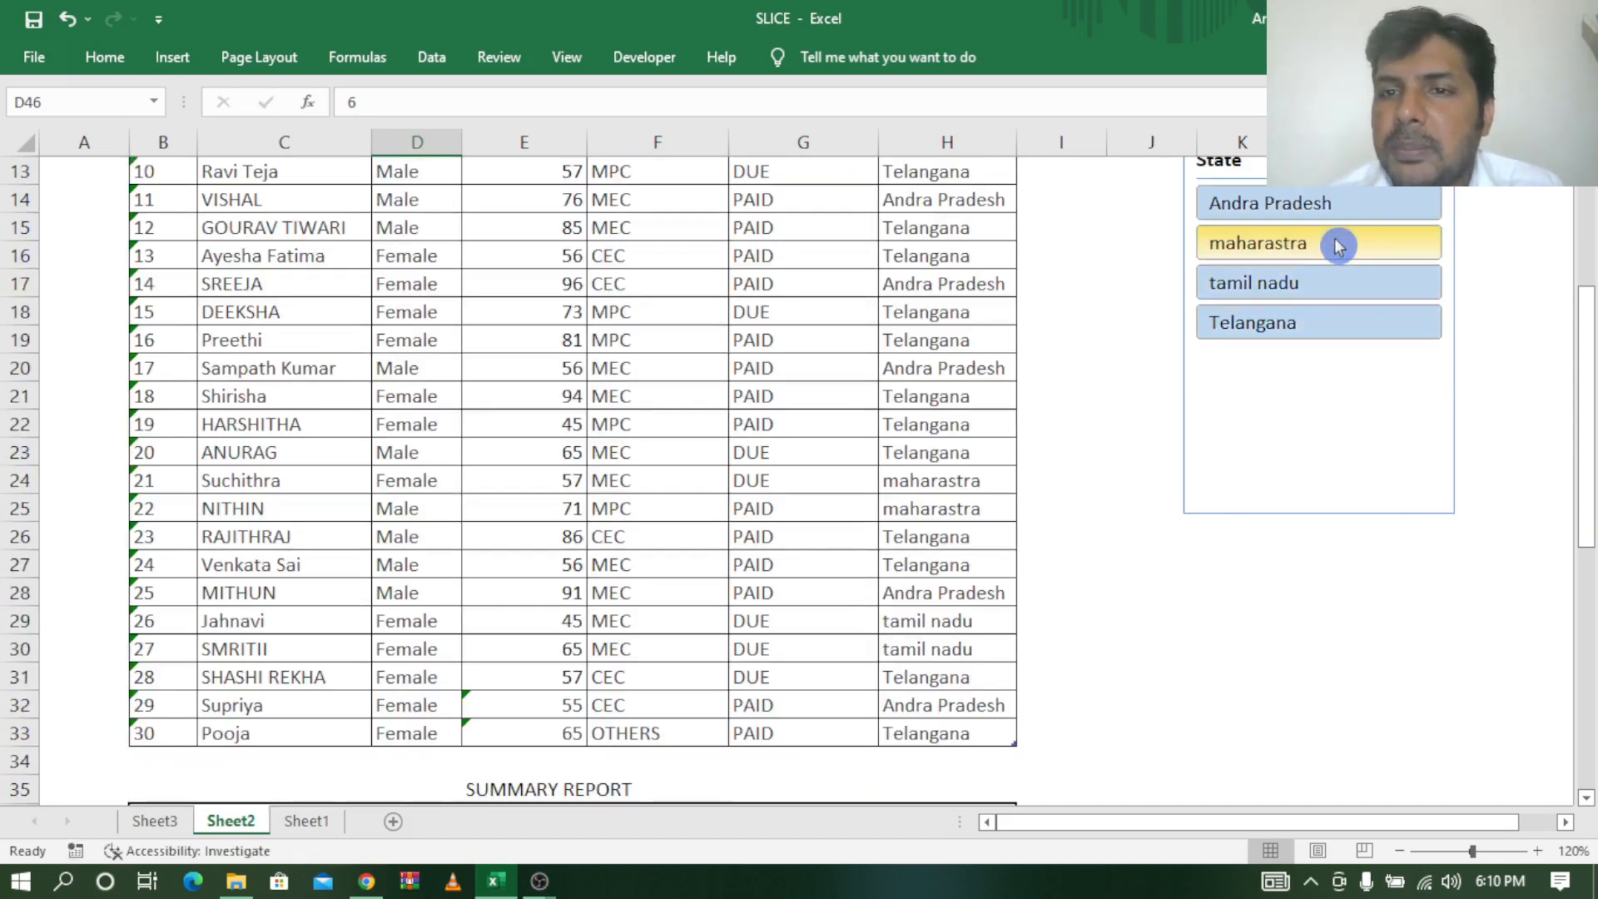
{"action": "left_click", "coordinate": [1334, 244]}
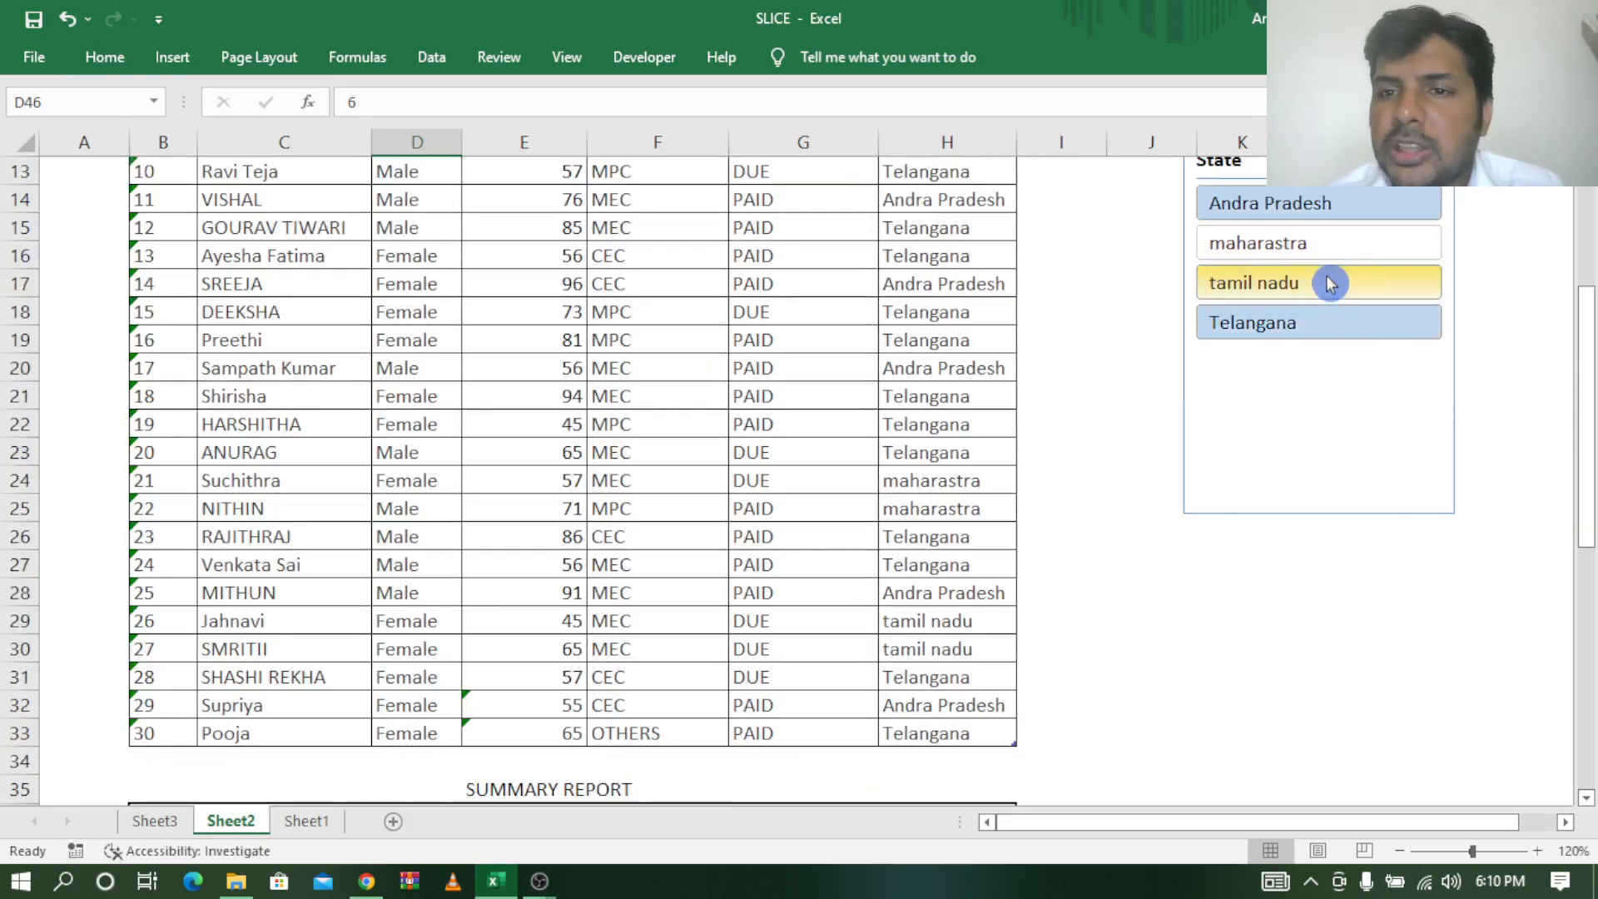
{"action": "left_click", "coordinate": [1331, 284]}
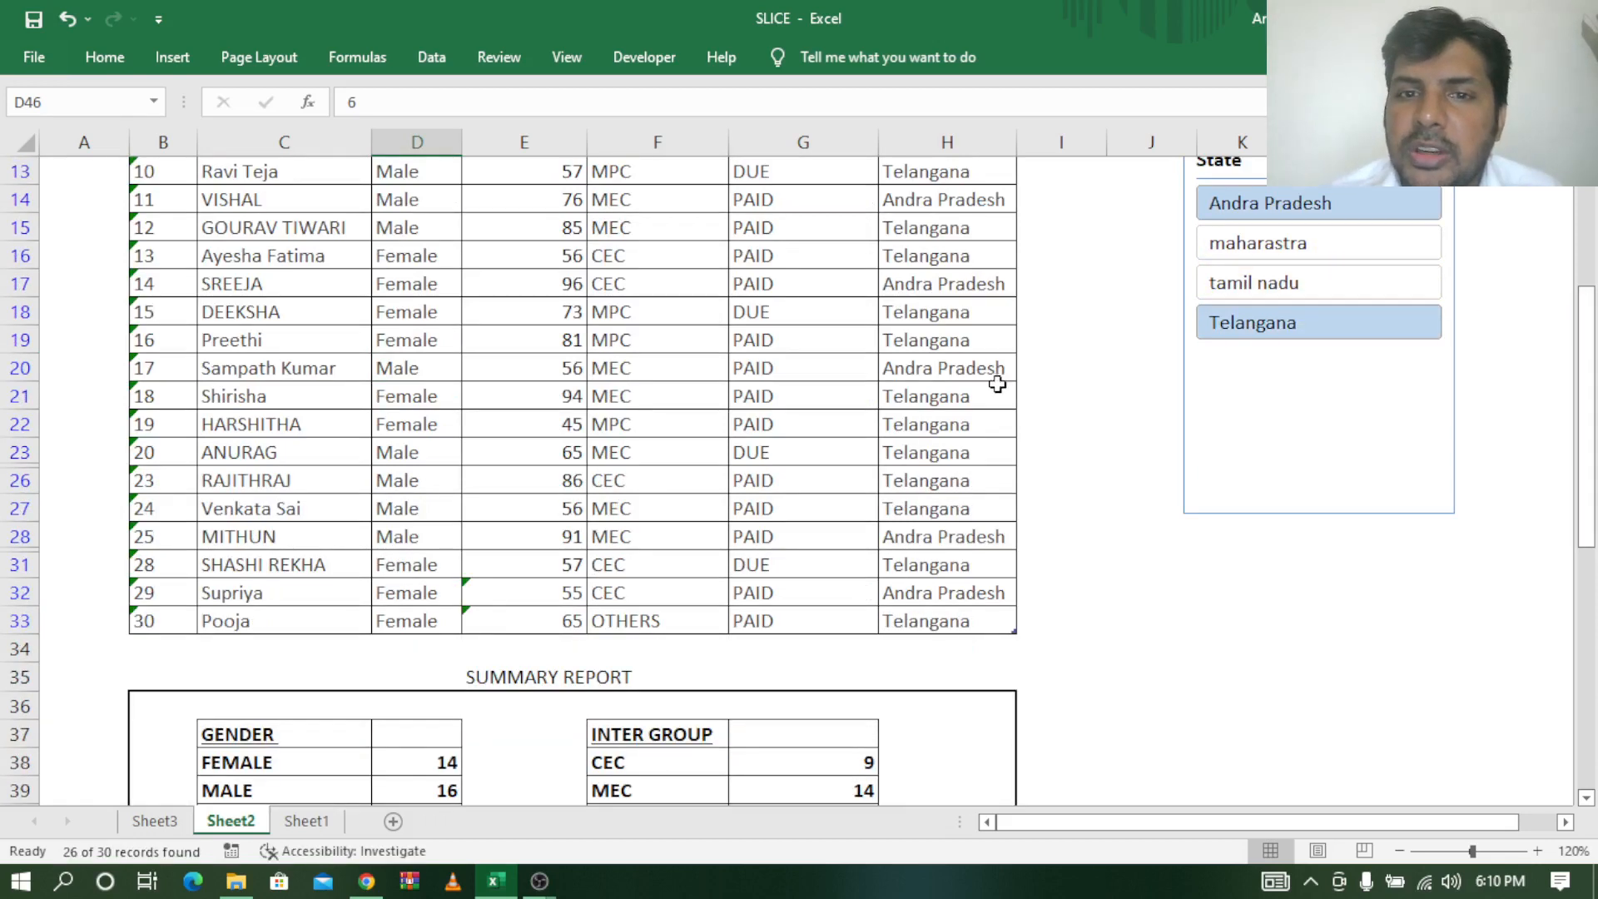
Select maharastra and tamil nadu together in the State slicer, and clear its filter.
{"action": "left_click_drag", "start_coordinate": [1302, 255], "coordinate": [1288, 341]}
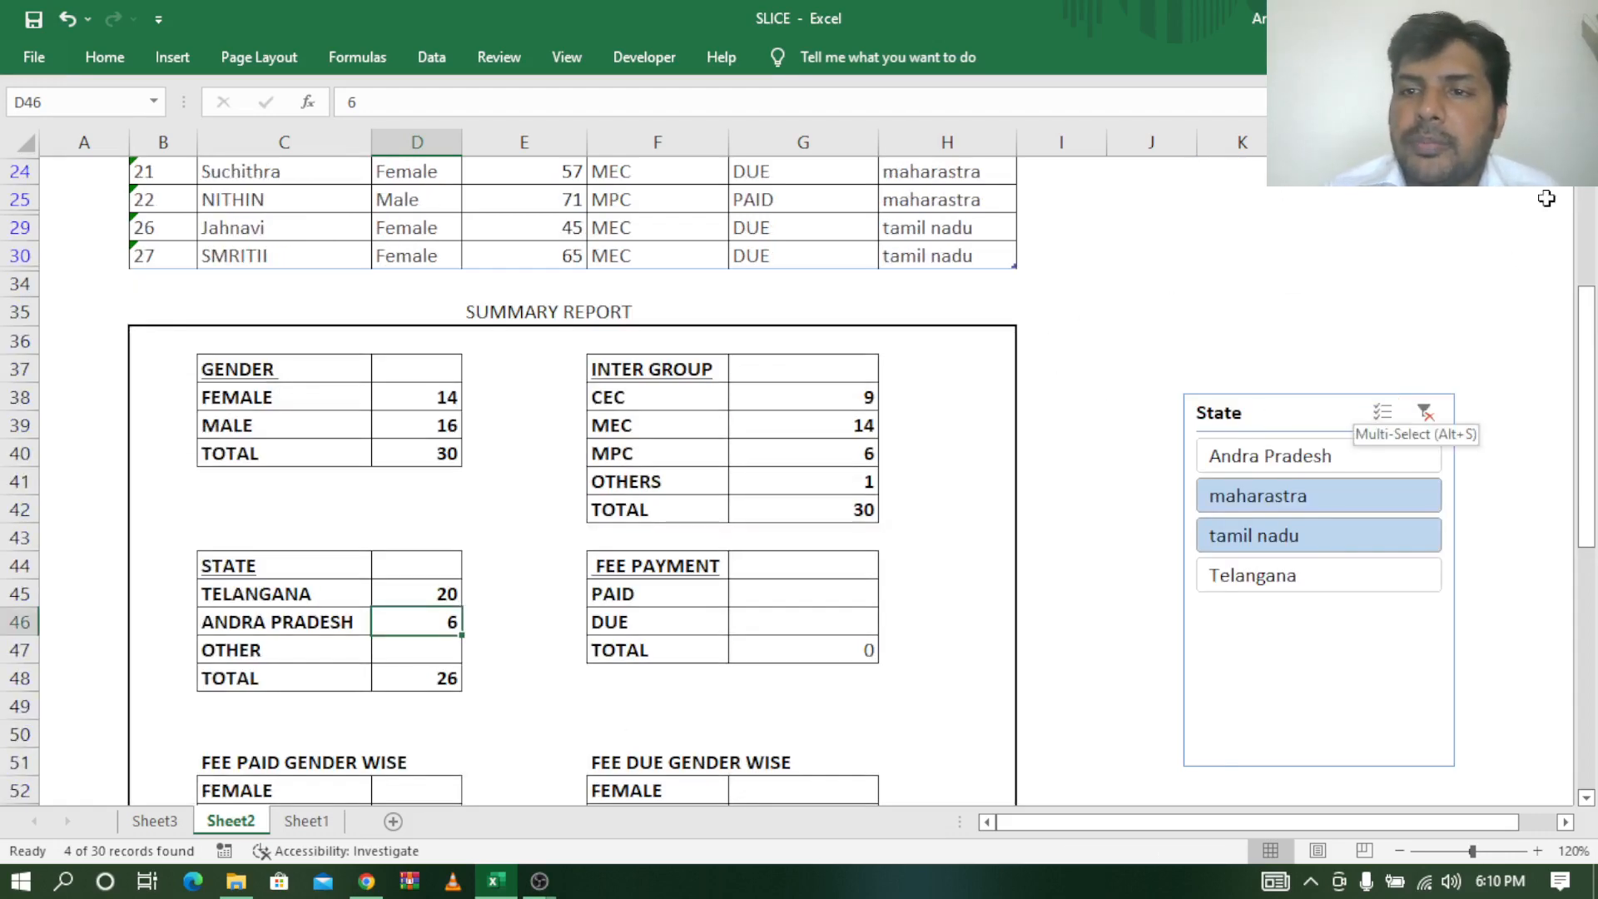
{"action": "scroll", "coordinate": [1302, 254], "scroll_direction": "up", "scroll_amount": 1}
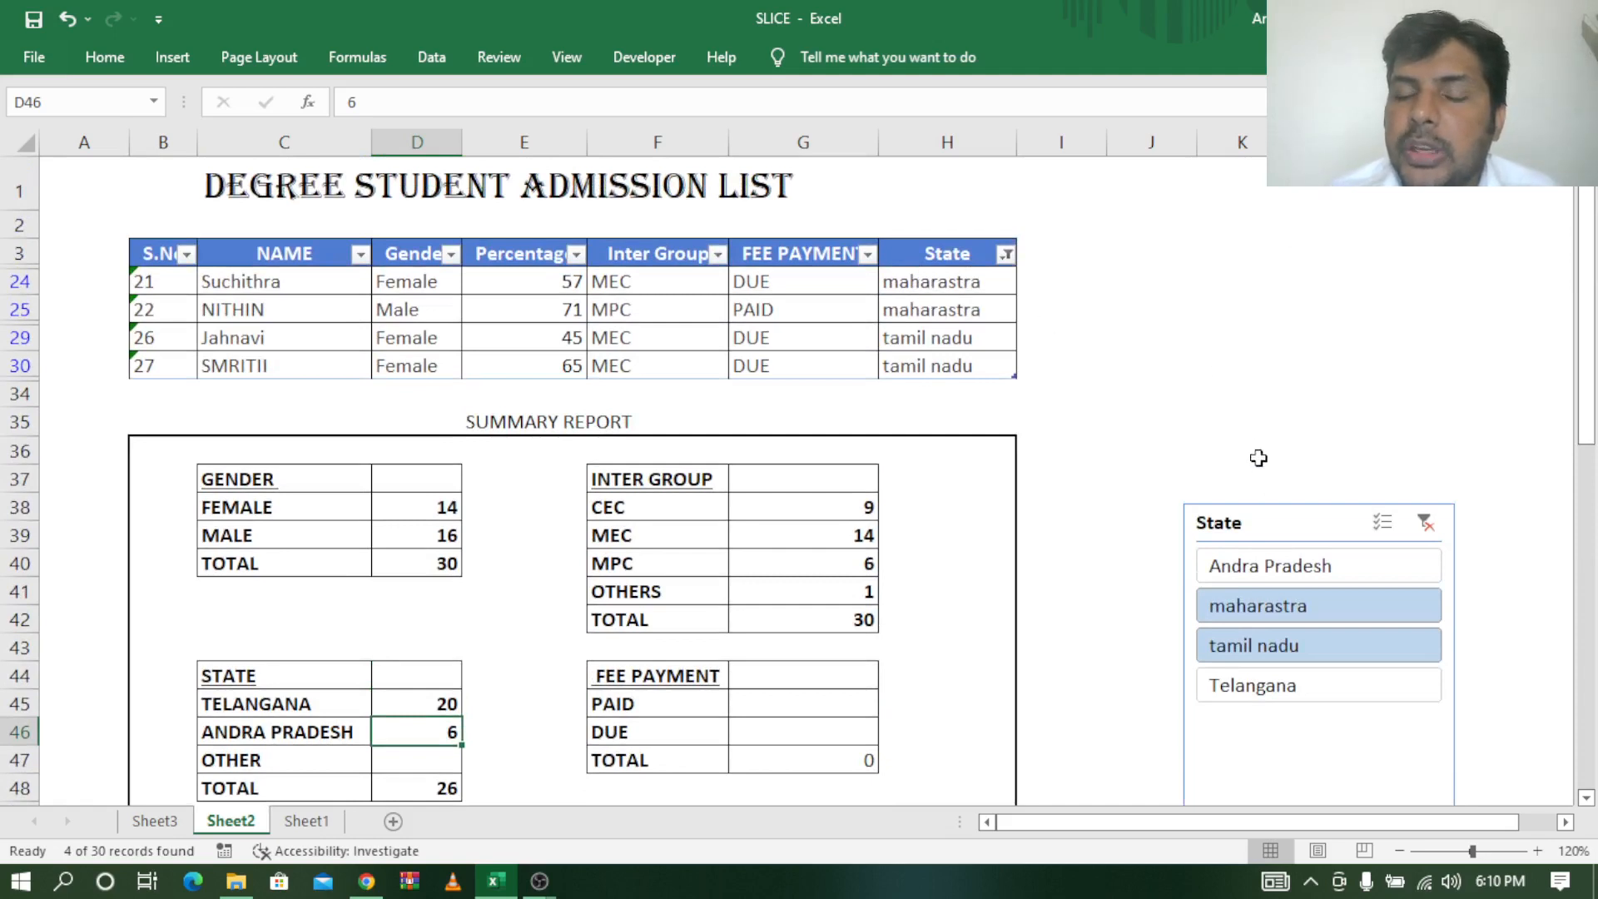
{"action": "left_click", "coordinate": [1429, 526]}
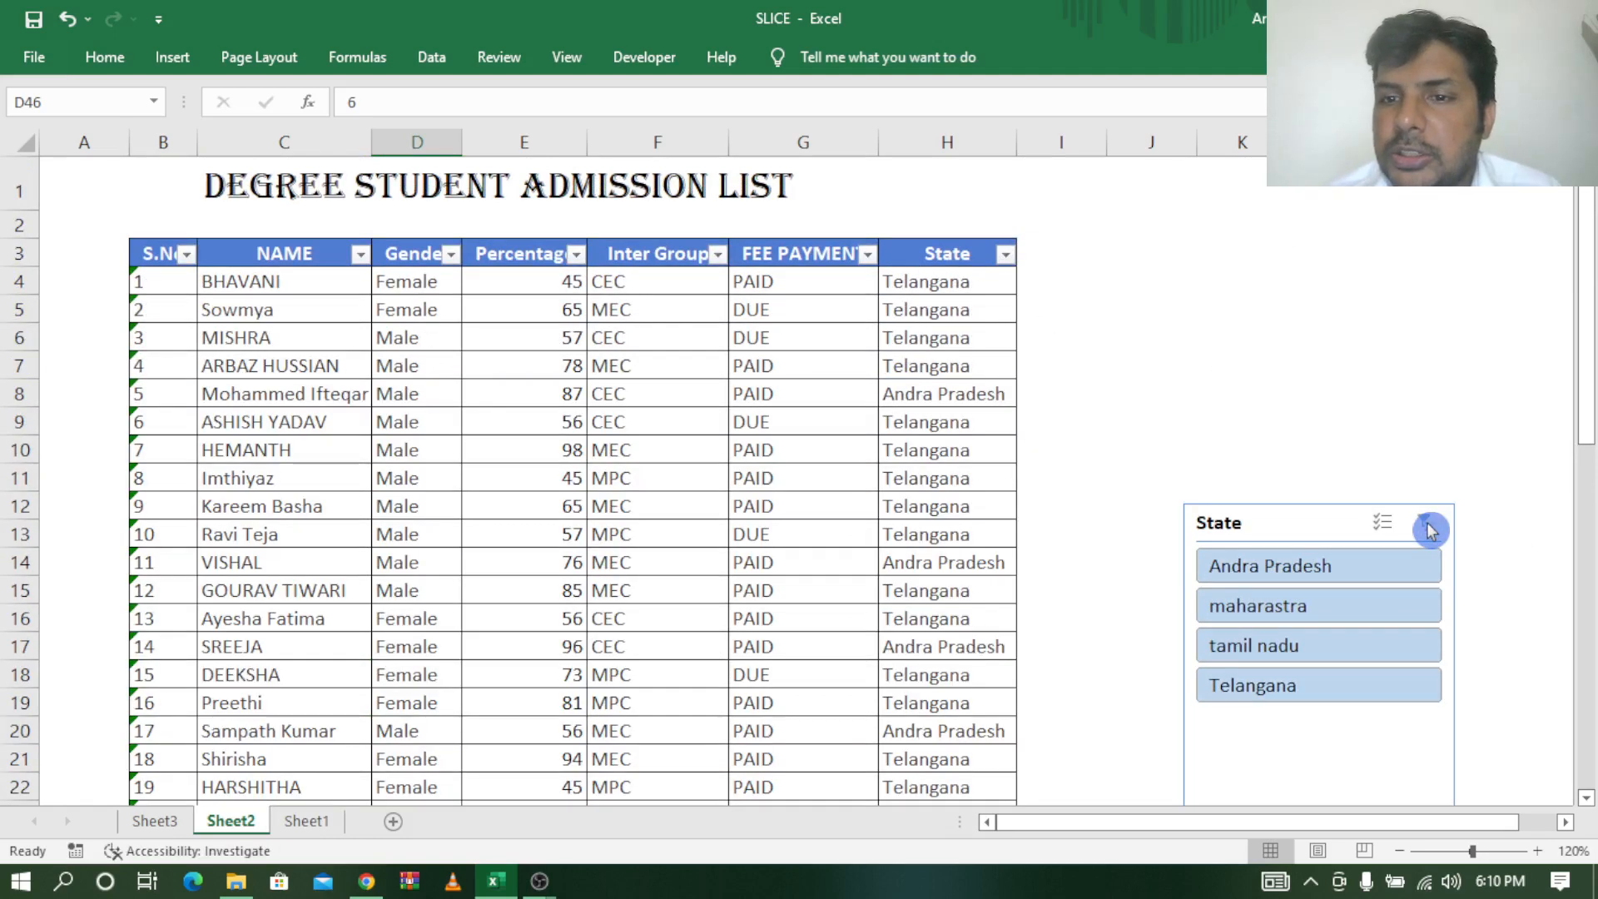
Filter the table to maharastra and tamil nadu with the State slicer and enter 4 beside OTHER in the STATE section.
{"action": "left_click", "coordinate": [1313, 568]}
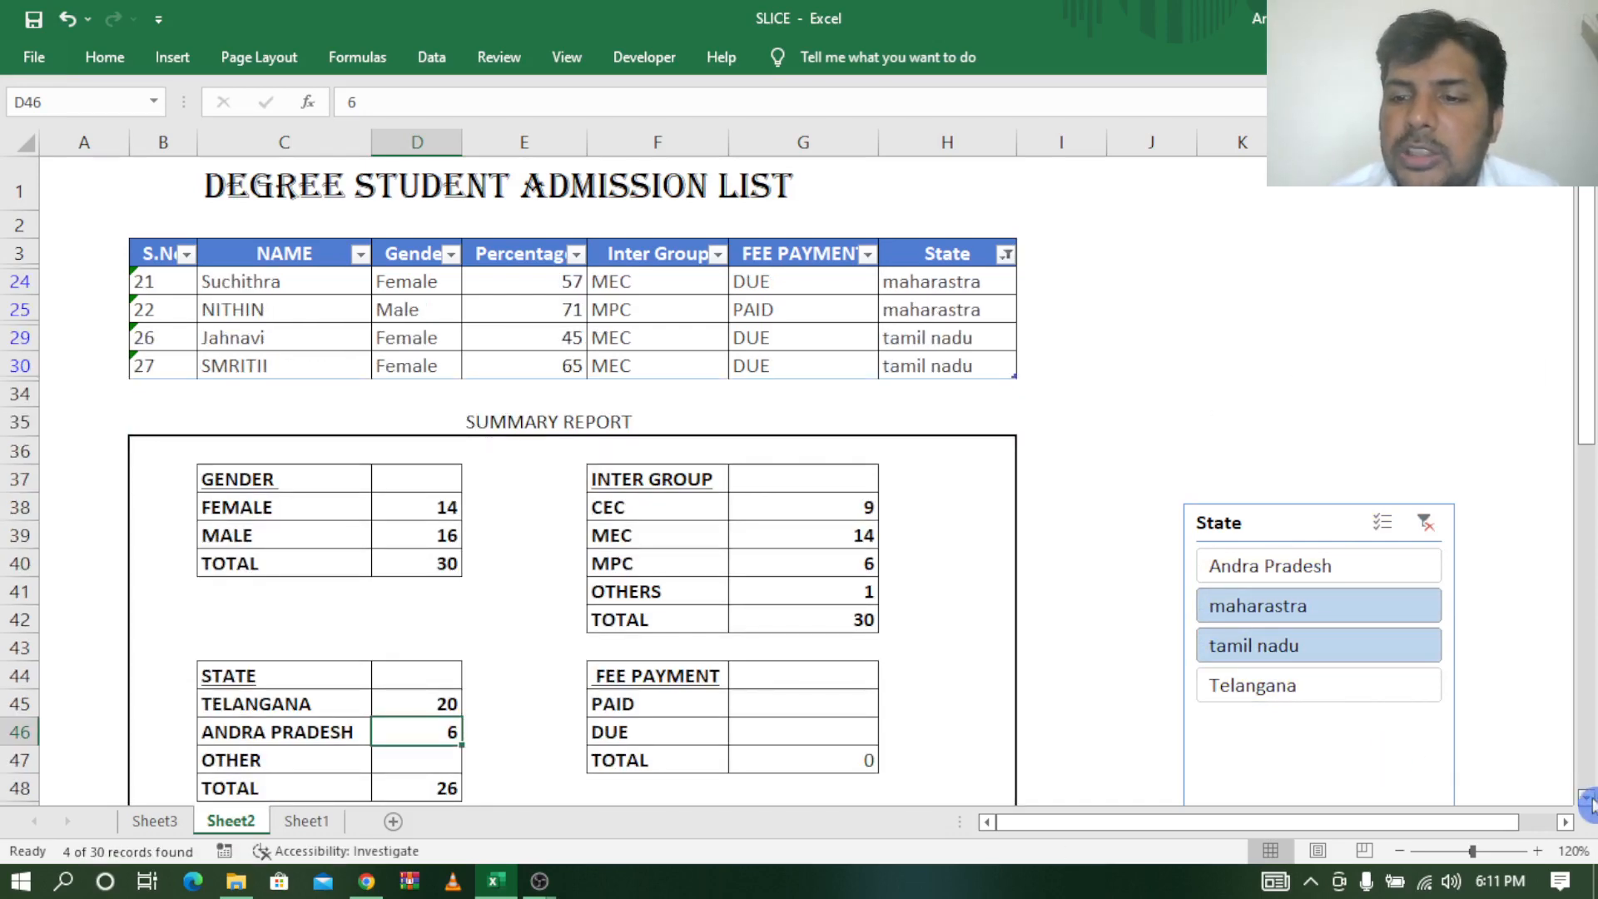
{"action": "scroll", "coordinate": [1590, 801], "scroll_direction": "down", "scroll_amount": 1}
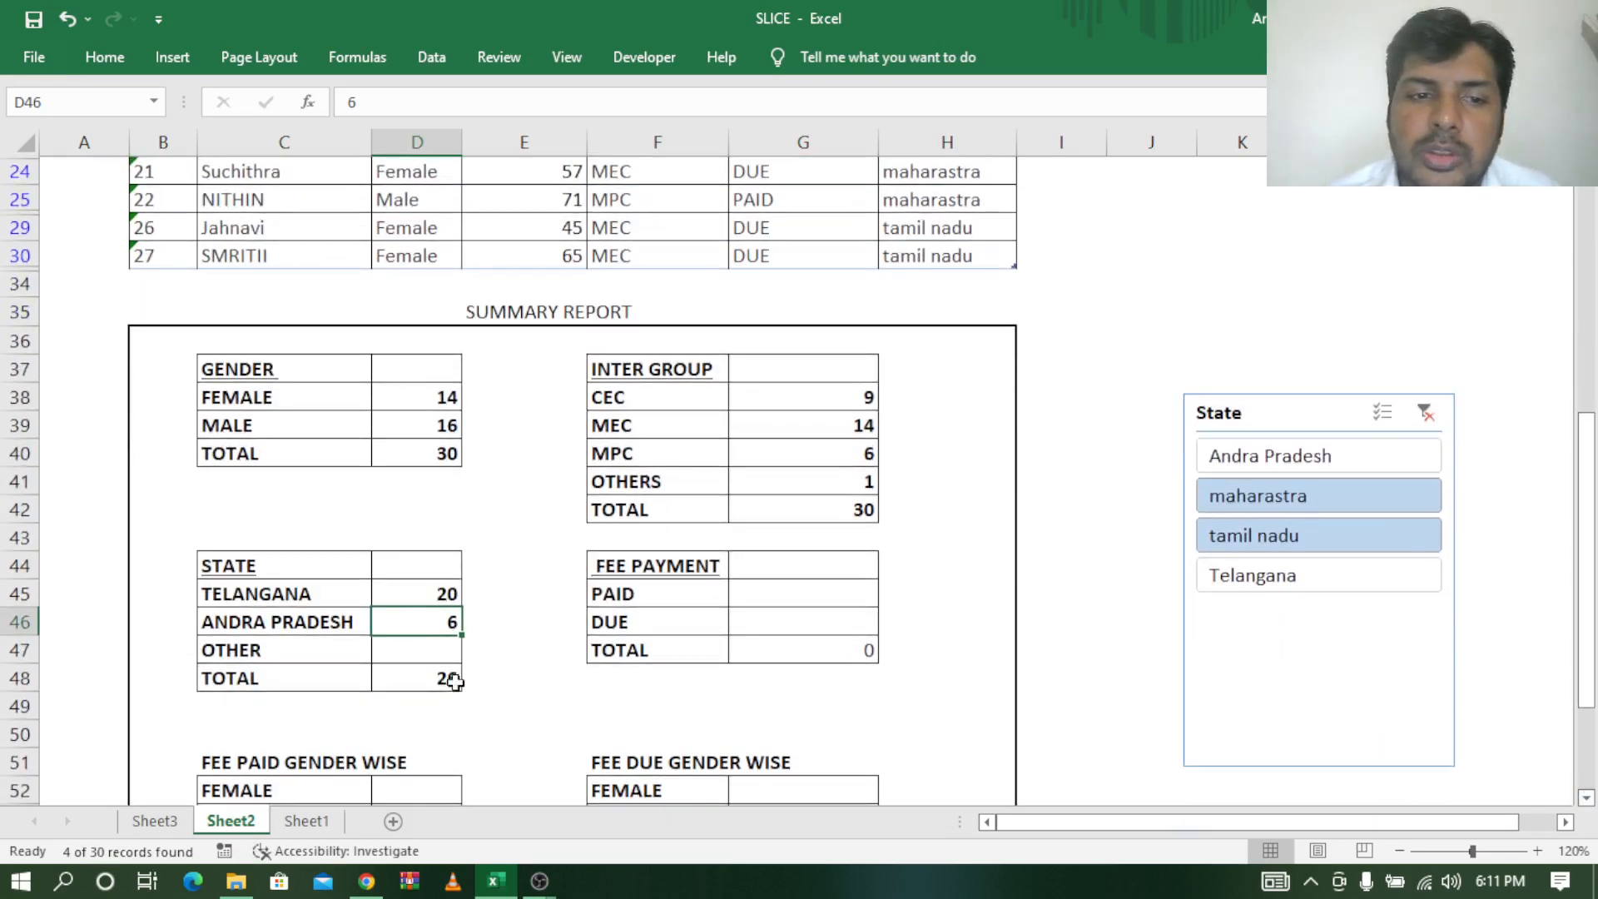
{"action": "left_click", "coordinate": [447, 649]}
{"action": "type", "text": "4"}
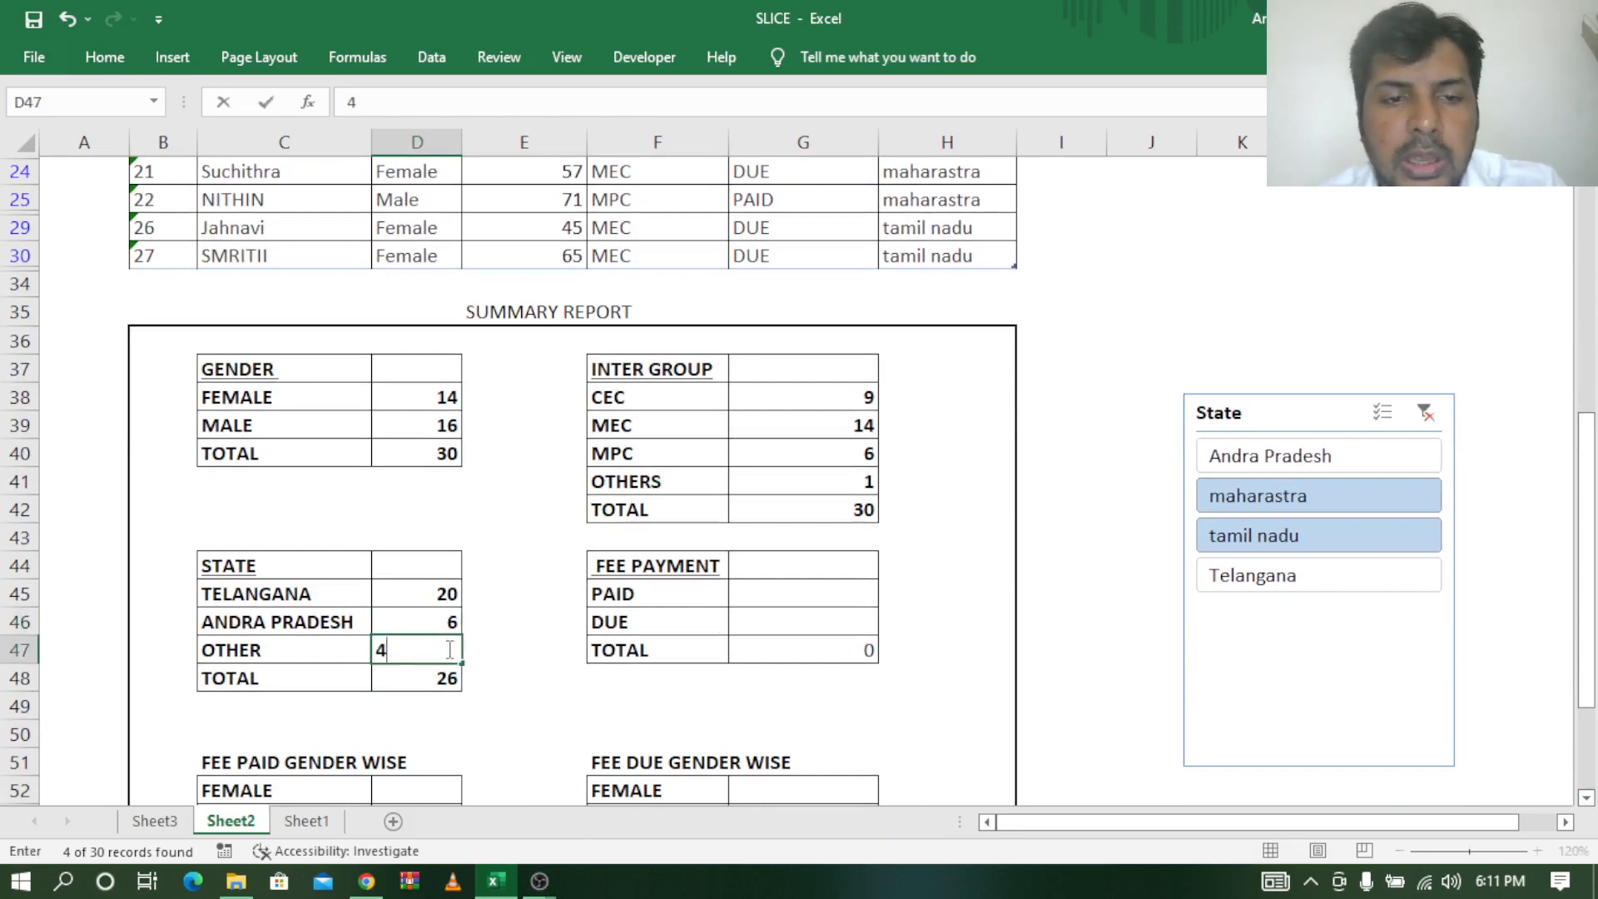
{"action": "left_click", "coordinate": [550, 678]}
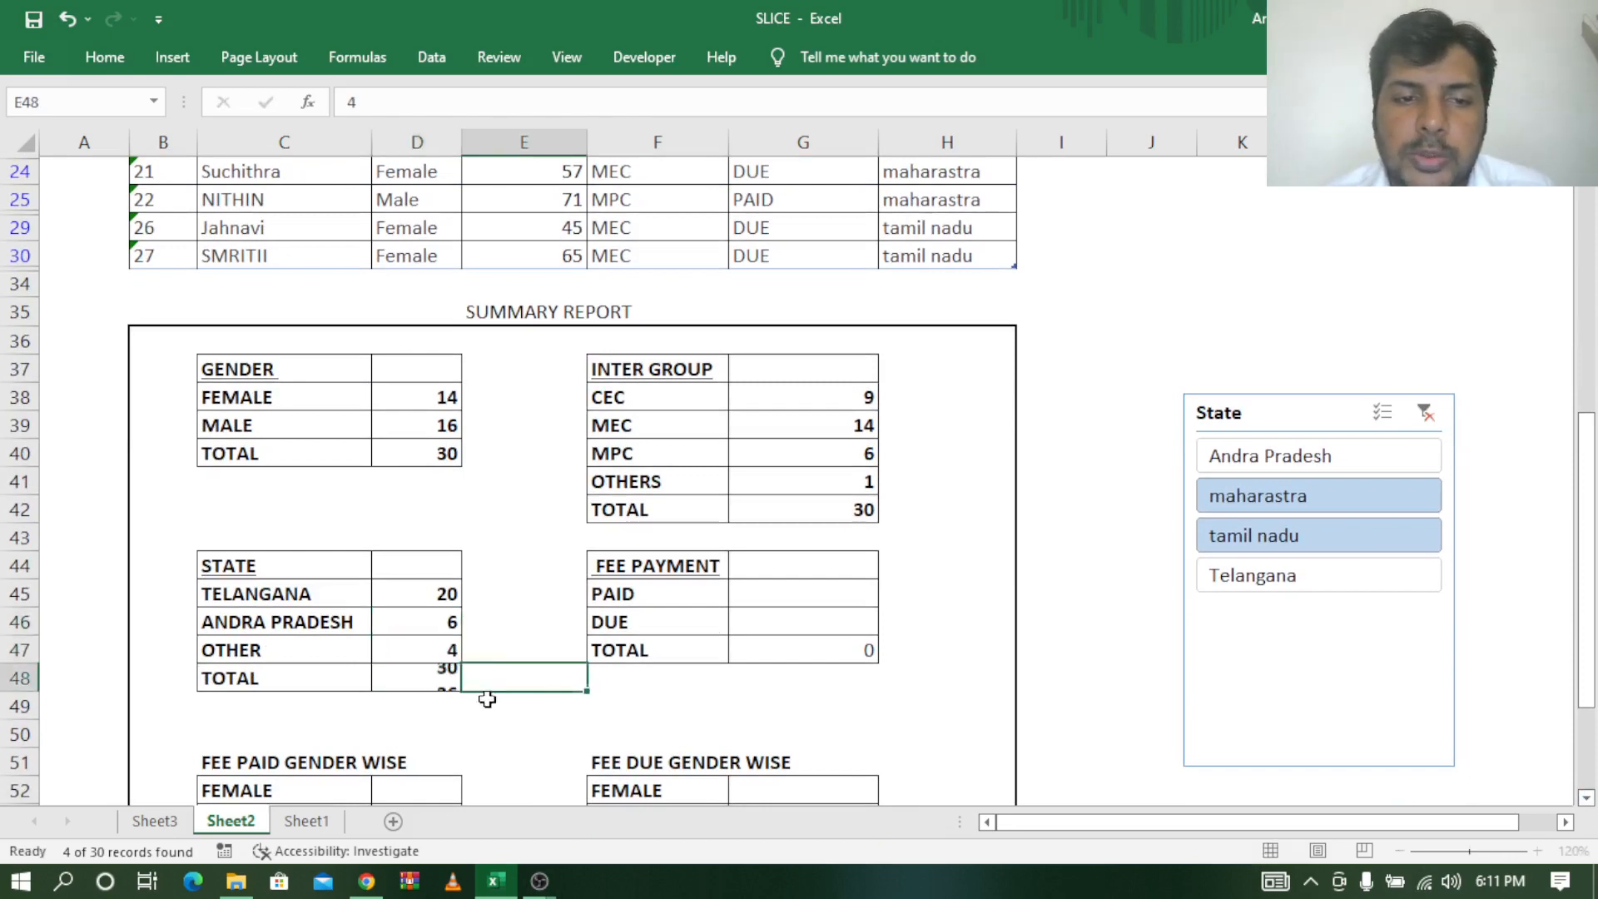
{"action": "left_click", "coordinate": [446, 681]}
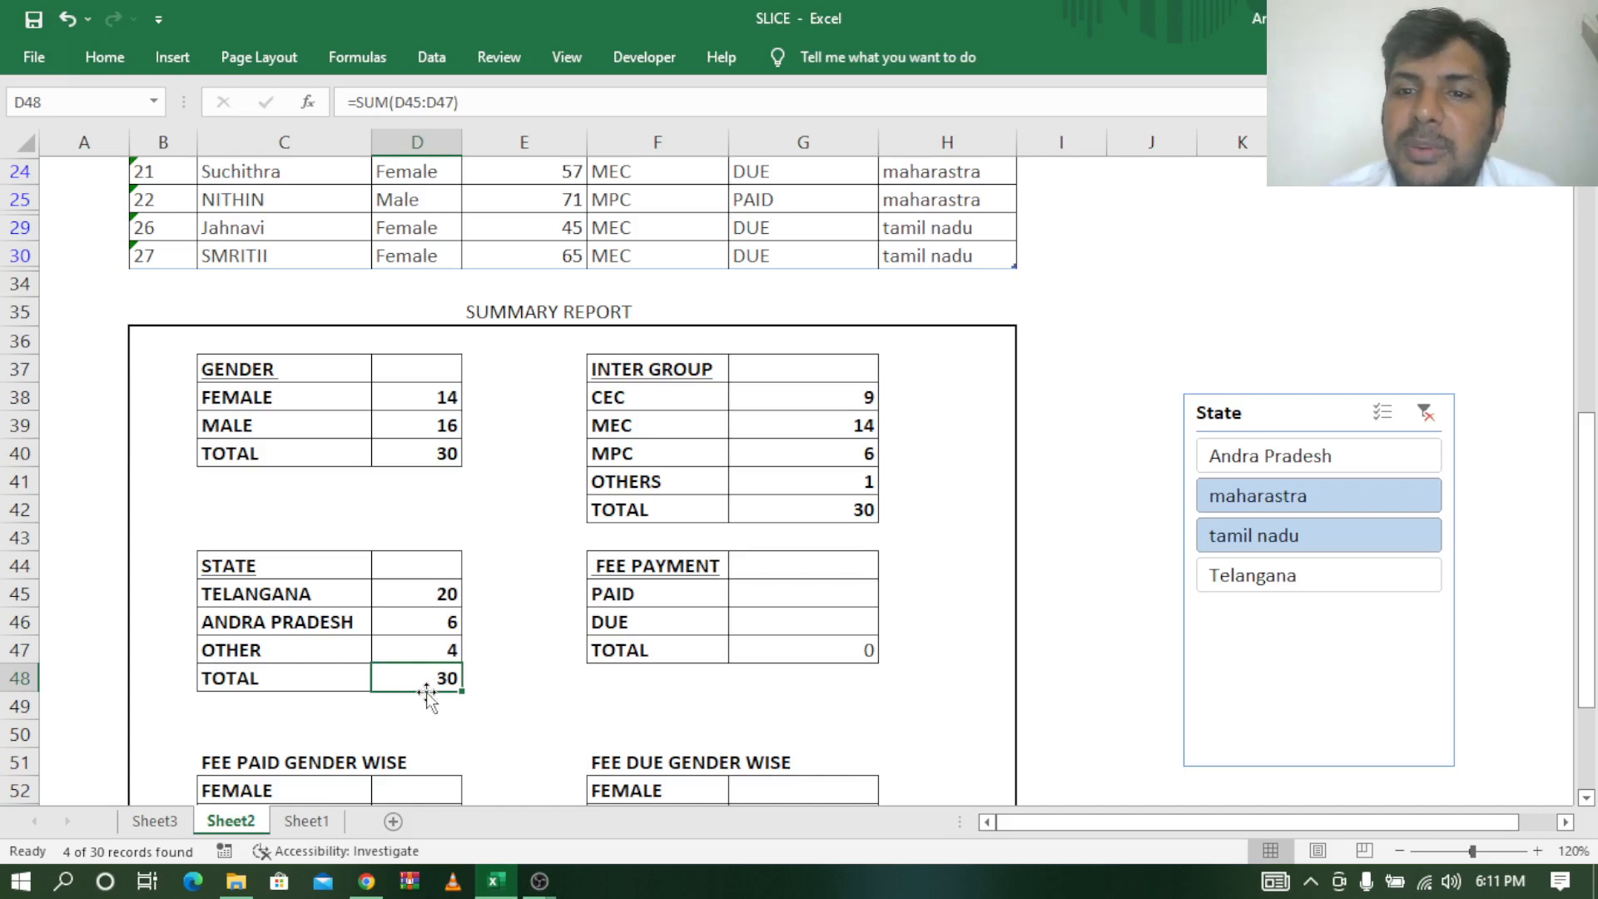
Clear the State slicer's filter and delete the slicer.
{"action": "left_click", "coordinate": [1422, 411]}
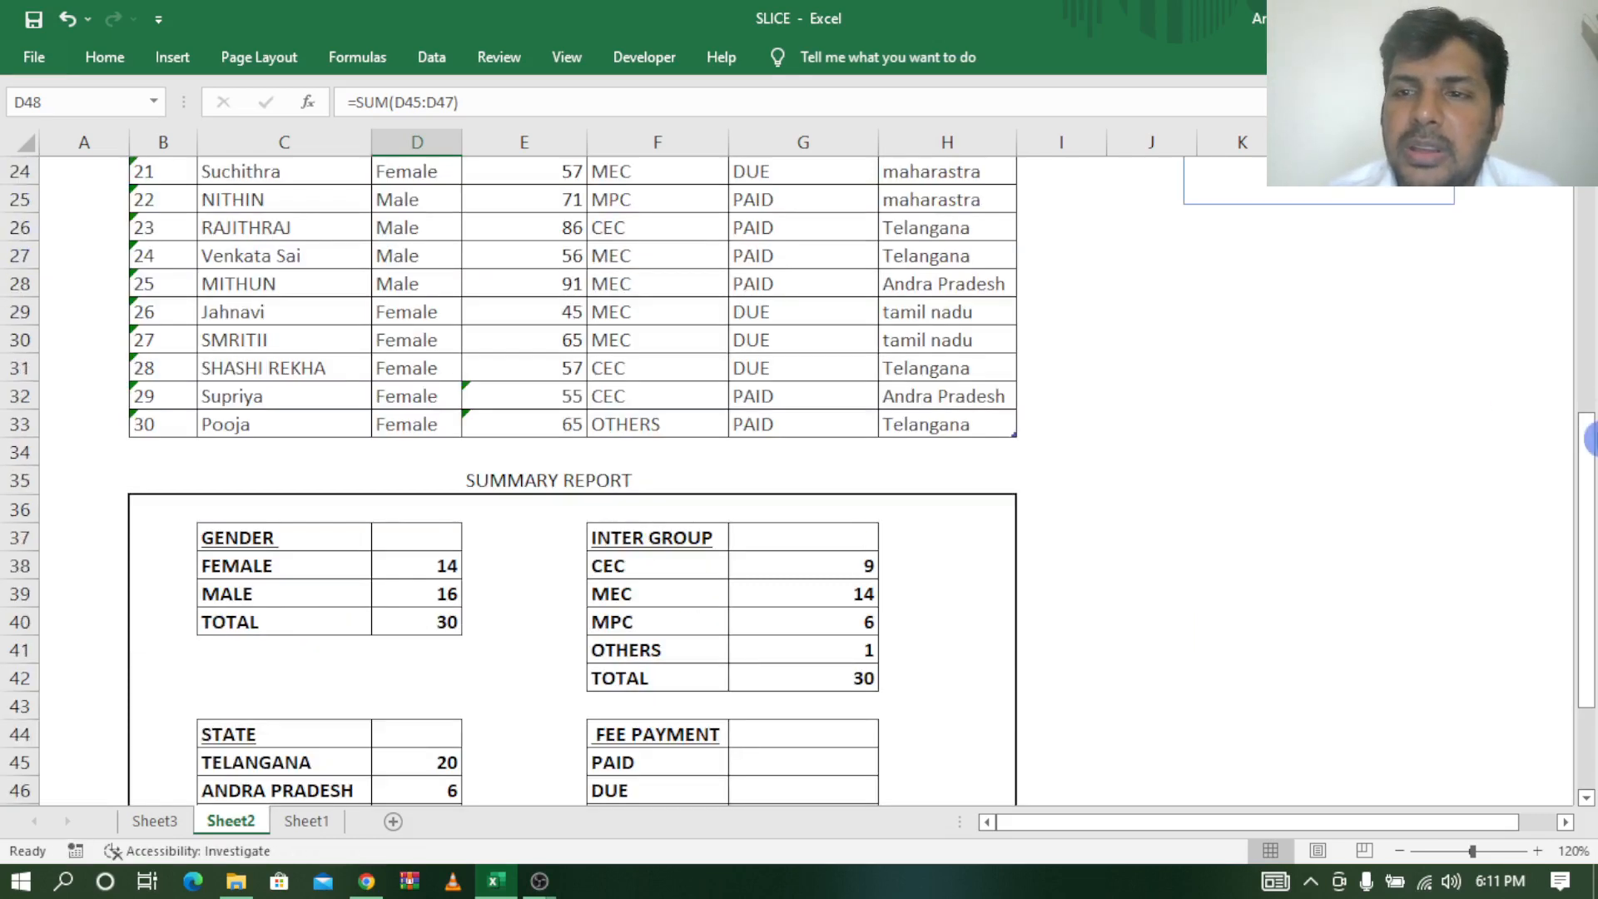
{"action": "left_click_drag", "start_coordinate": [1586, 437], "coordinate": [1586, 193]}
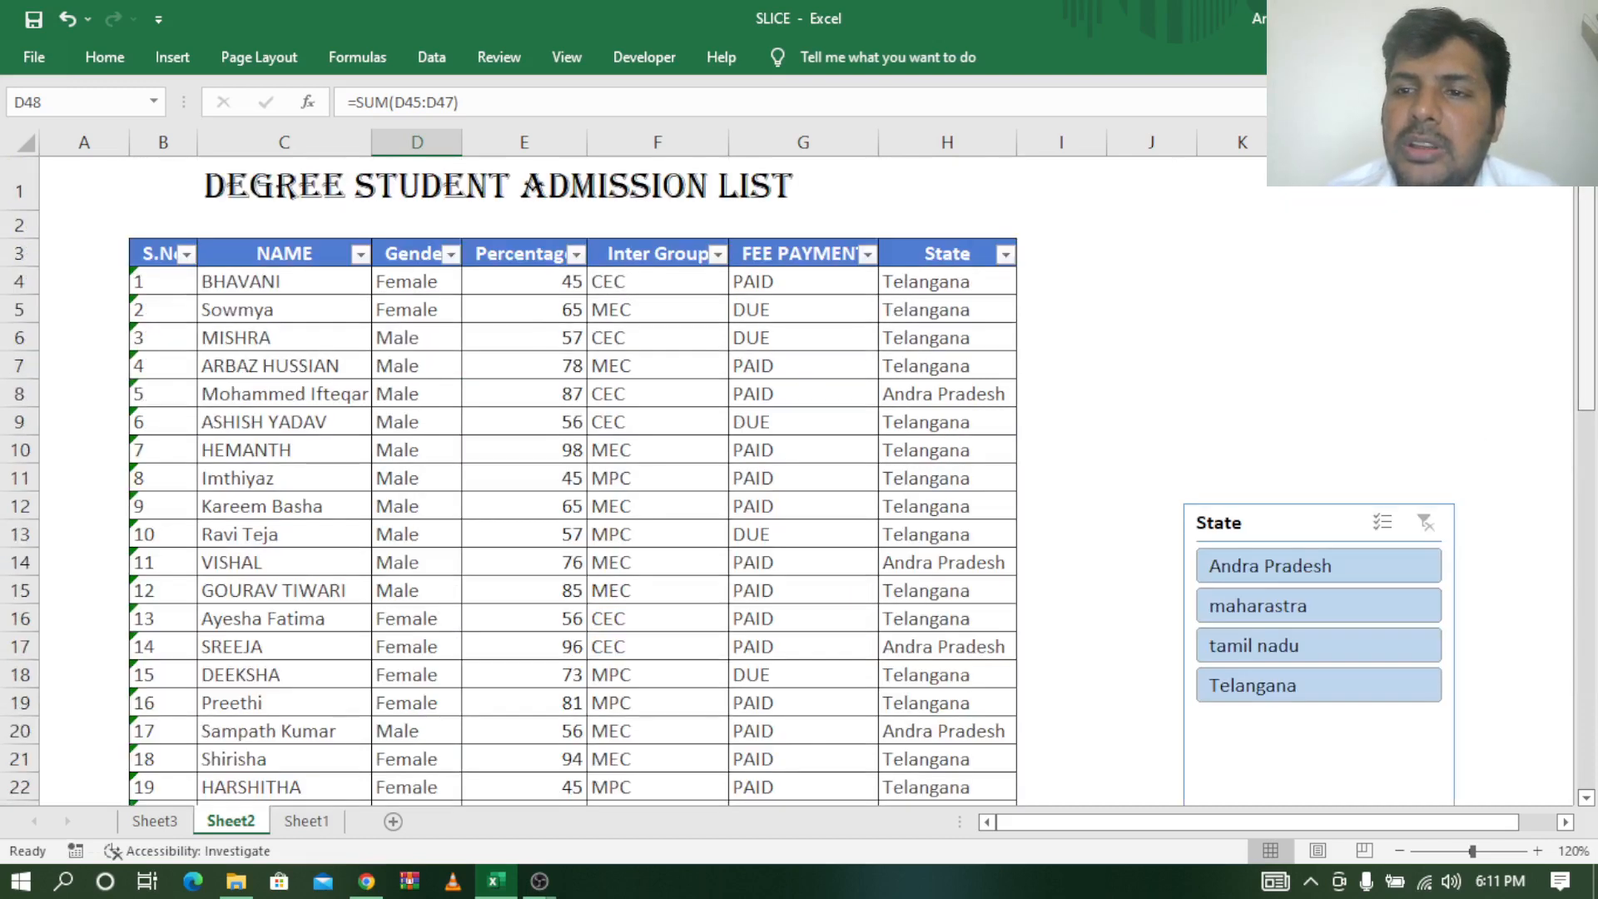
{"action": "left_click", "coordinate": [1299, 521]}
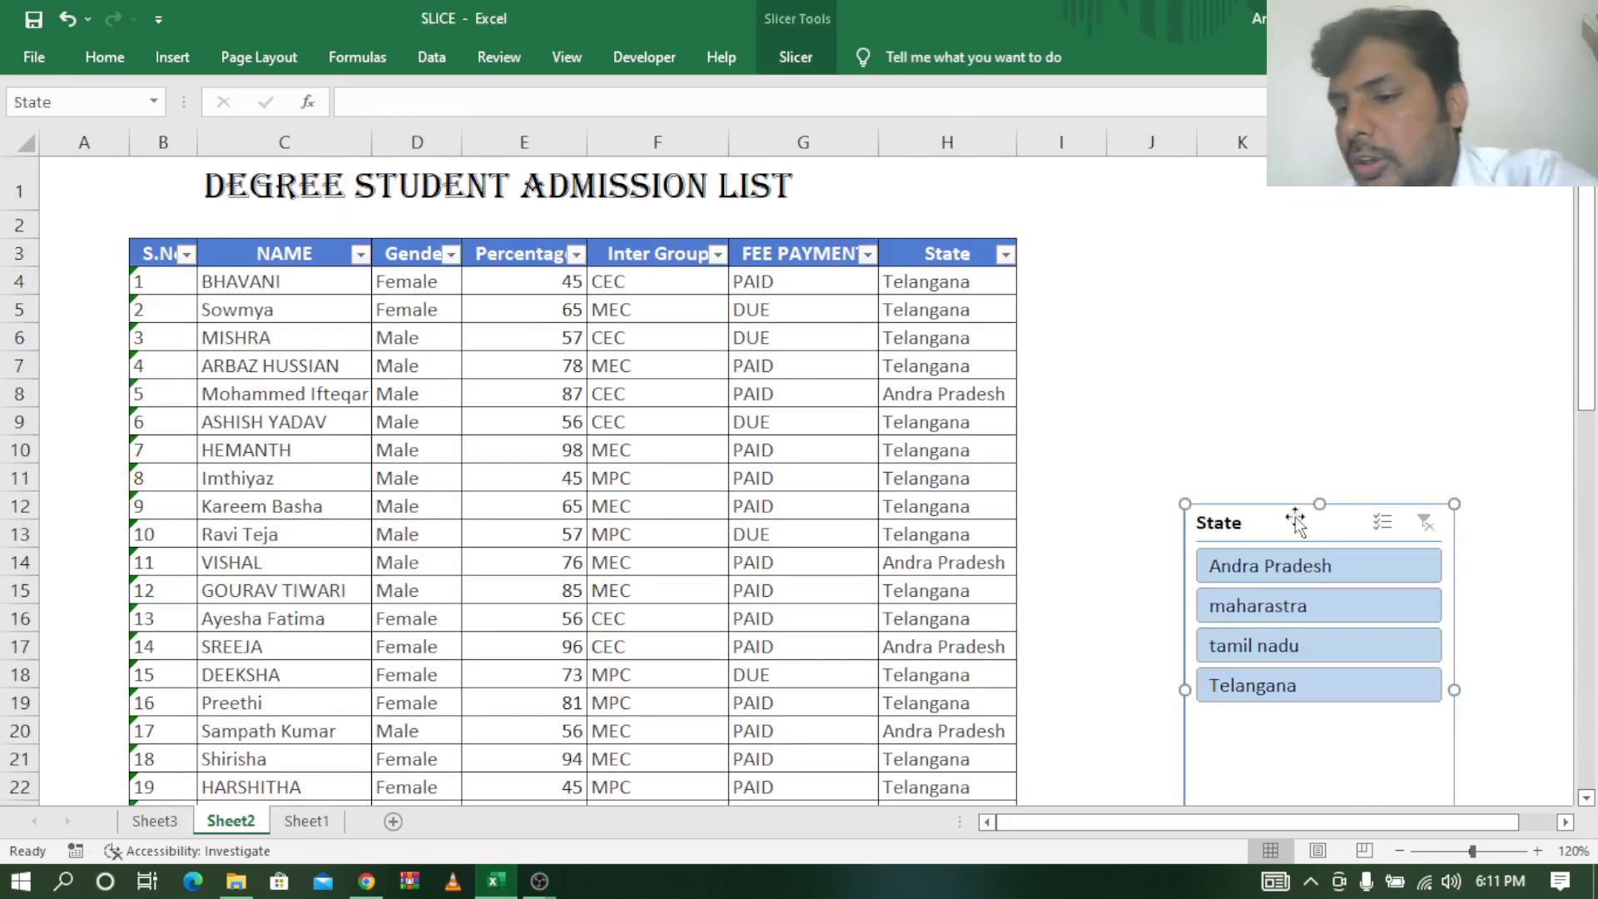
{"action": "key", "text": "Delete"}
Check which entries the FEE PAYMENT section of the summary report asks for.
{"action": "left_click_drag", "start_coordinate": [1586, 329], "coordinate": [1586, 516]}
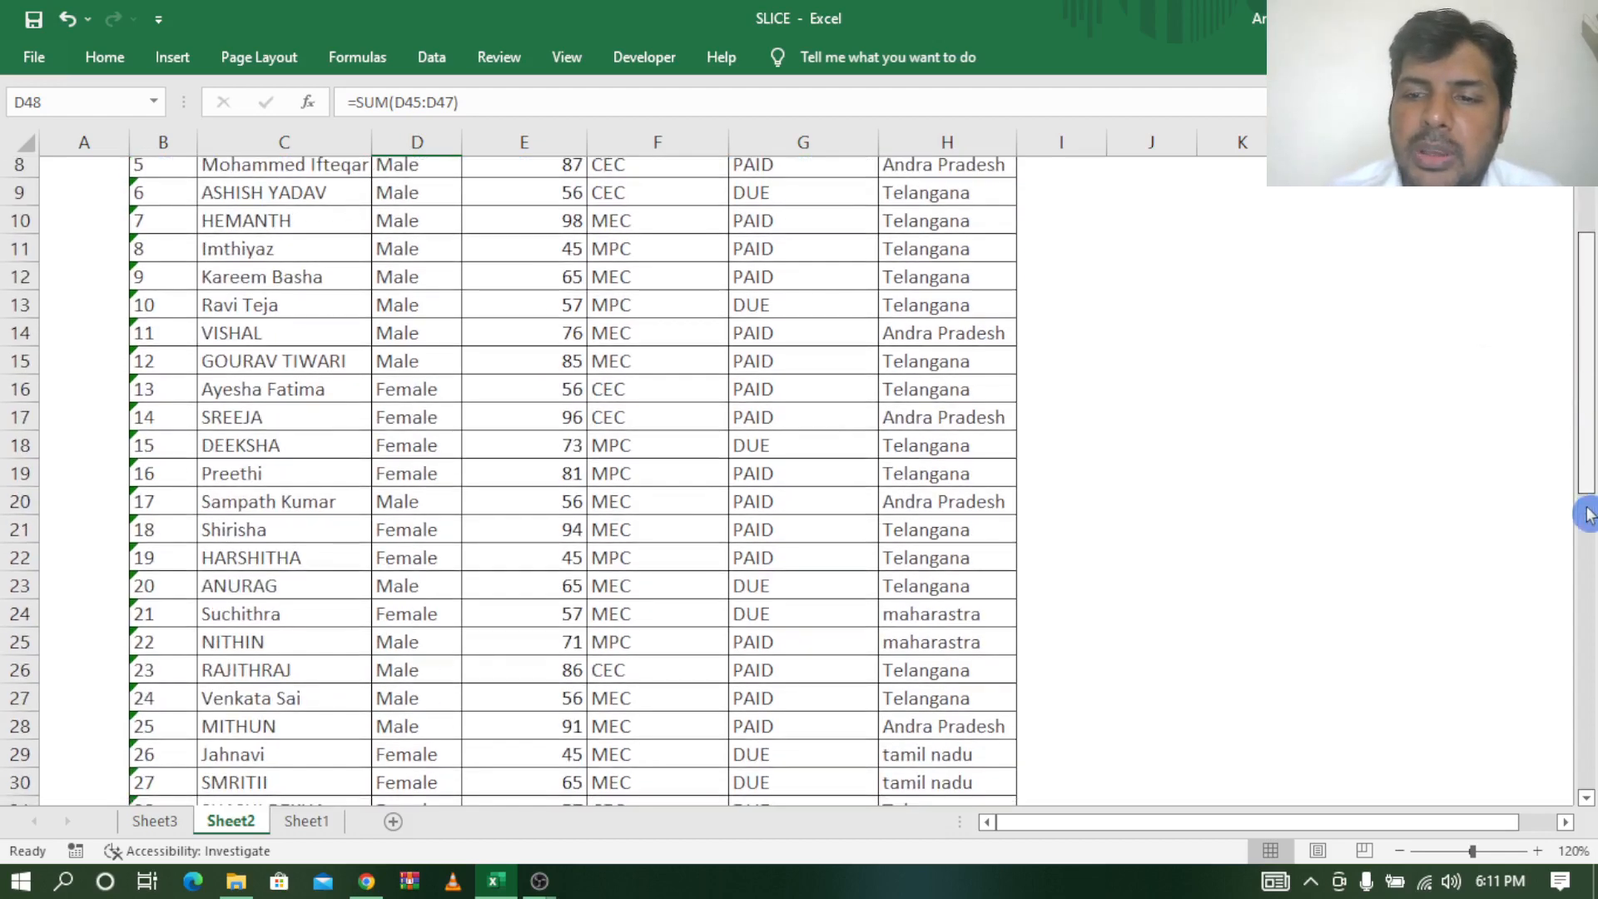
{"action": "left_click", "coordinate": [1588, 800]}
{"action": "left_click", "coordinate": [1589, 800]}
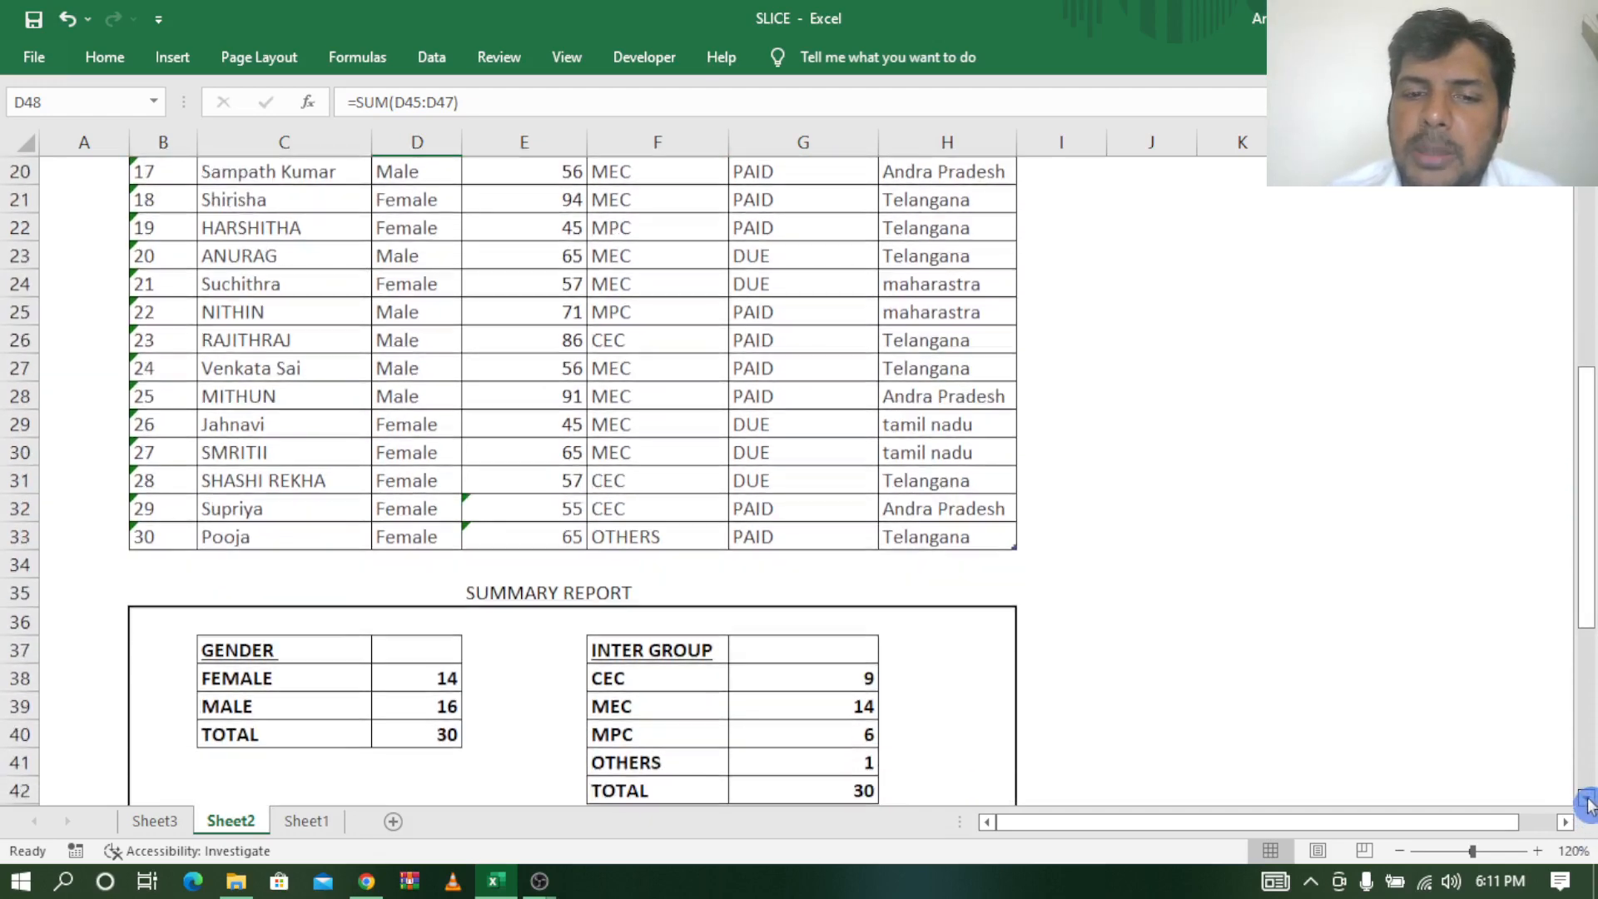
{"action": "left_click", "coordinate": [1589, 800]}
{"action": "left_click", "coordinate": [1588, 800]}
{"action": "left_click", "coordinate": [1588, 800]}
{"action": "left_click", "coordinate": [1589, 800]}
{"action": "left_click", "coordinate": [1588, 800]}
{"action": "left_click", "coordinate": [1588, 800]}
{"action": "left_click", "coordinate": [1588, 800]}
{"action": "left_click", "coordinate": [1589, 800]}
{"action": "left_click", "coordinate": [1589, 800]}
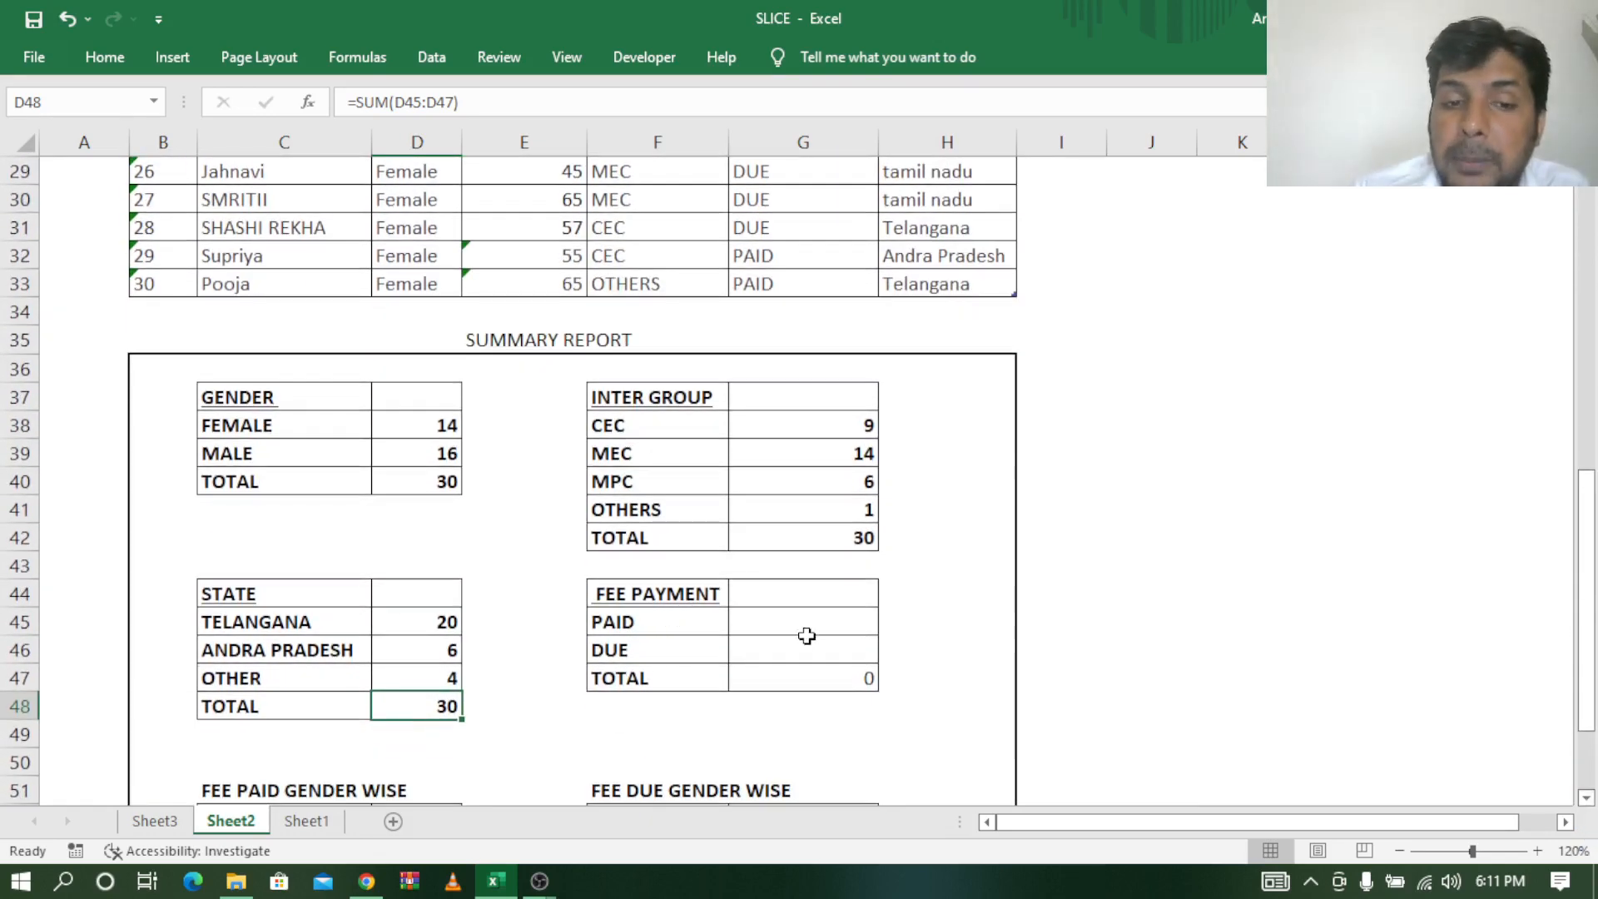
{"action": "left_click", "coordinate": [812, 622]}
{"action": "left_click", "coordinate": [806, 646]}
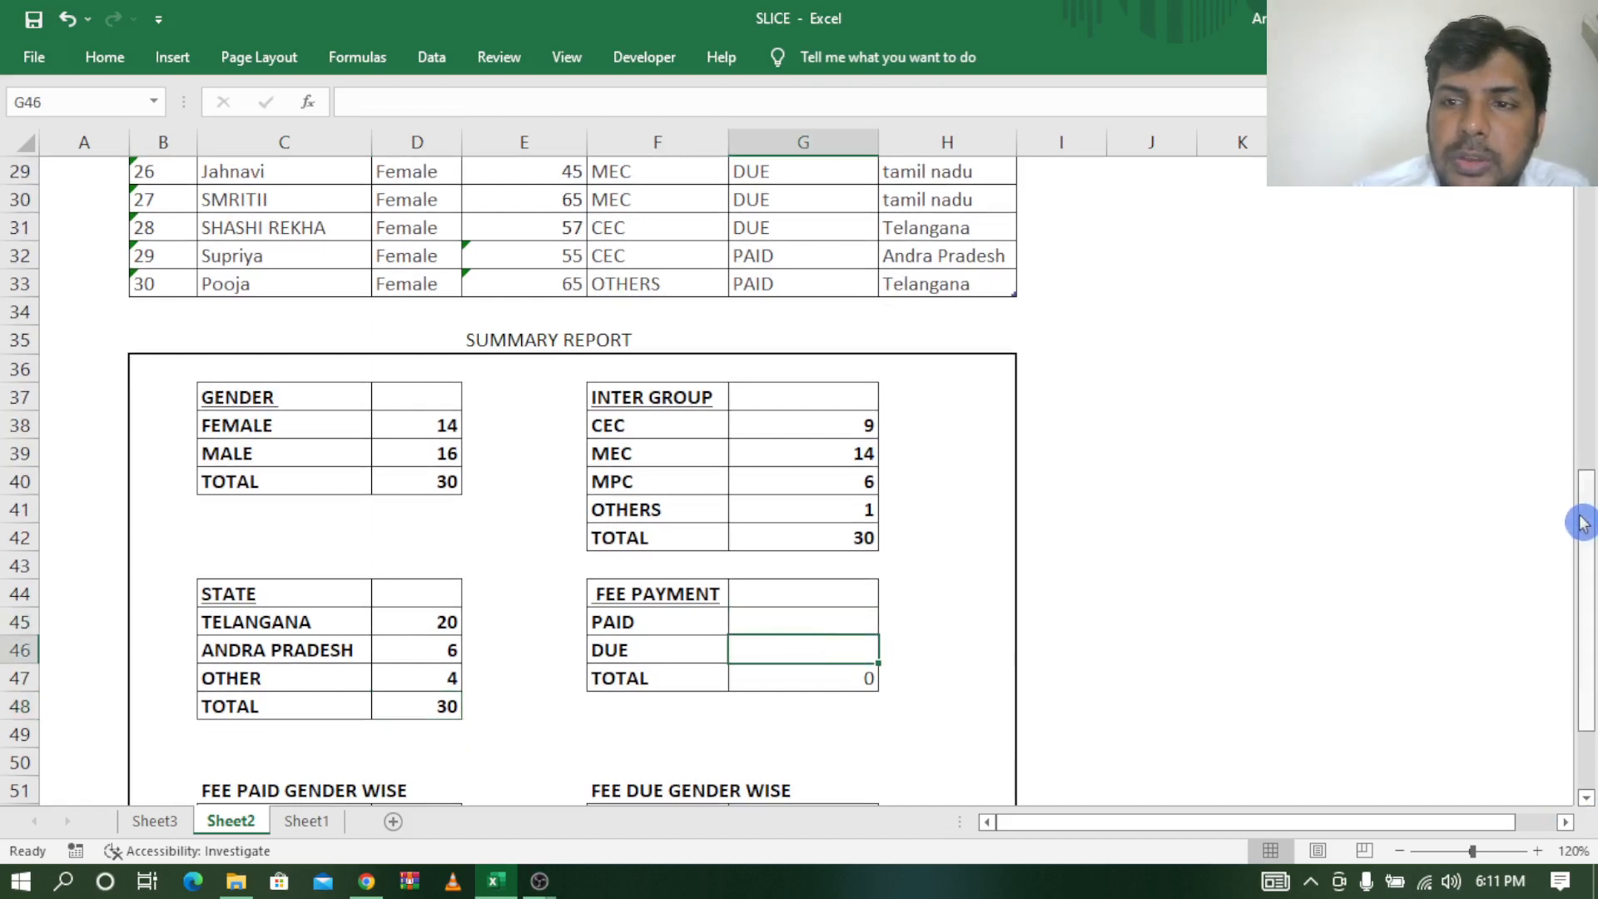
Insert a slicer for the FEE PAYMENT column and place it in the empty area beside the student table.
{"action": "left_click_drag", "start_coordinate": [1582, 520], "coordinate": [1592, 198]}
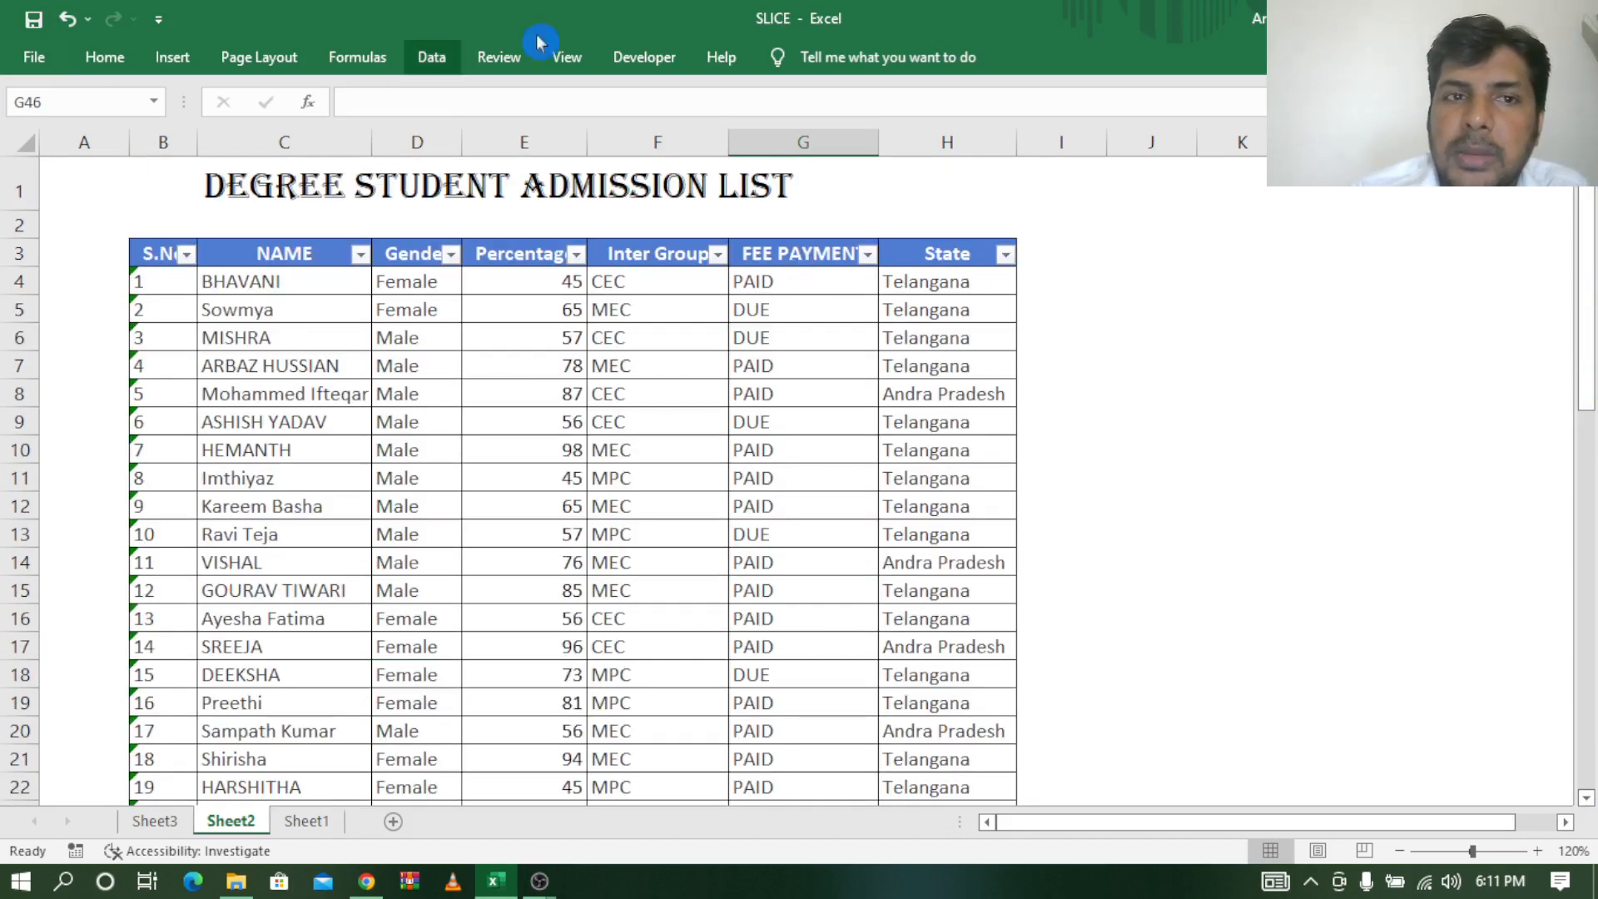
{"action": "left_click", "coordinate": [793, 402]}
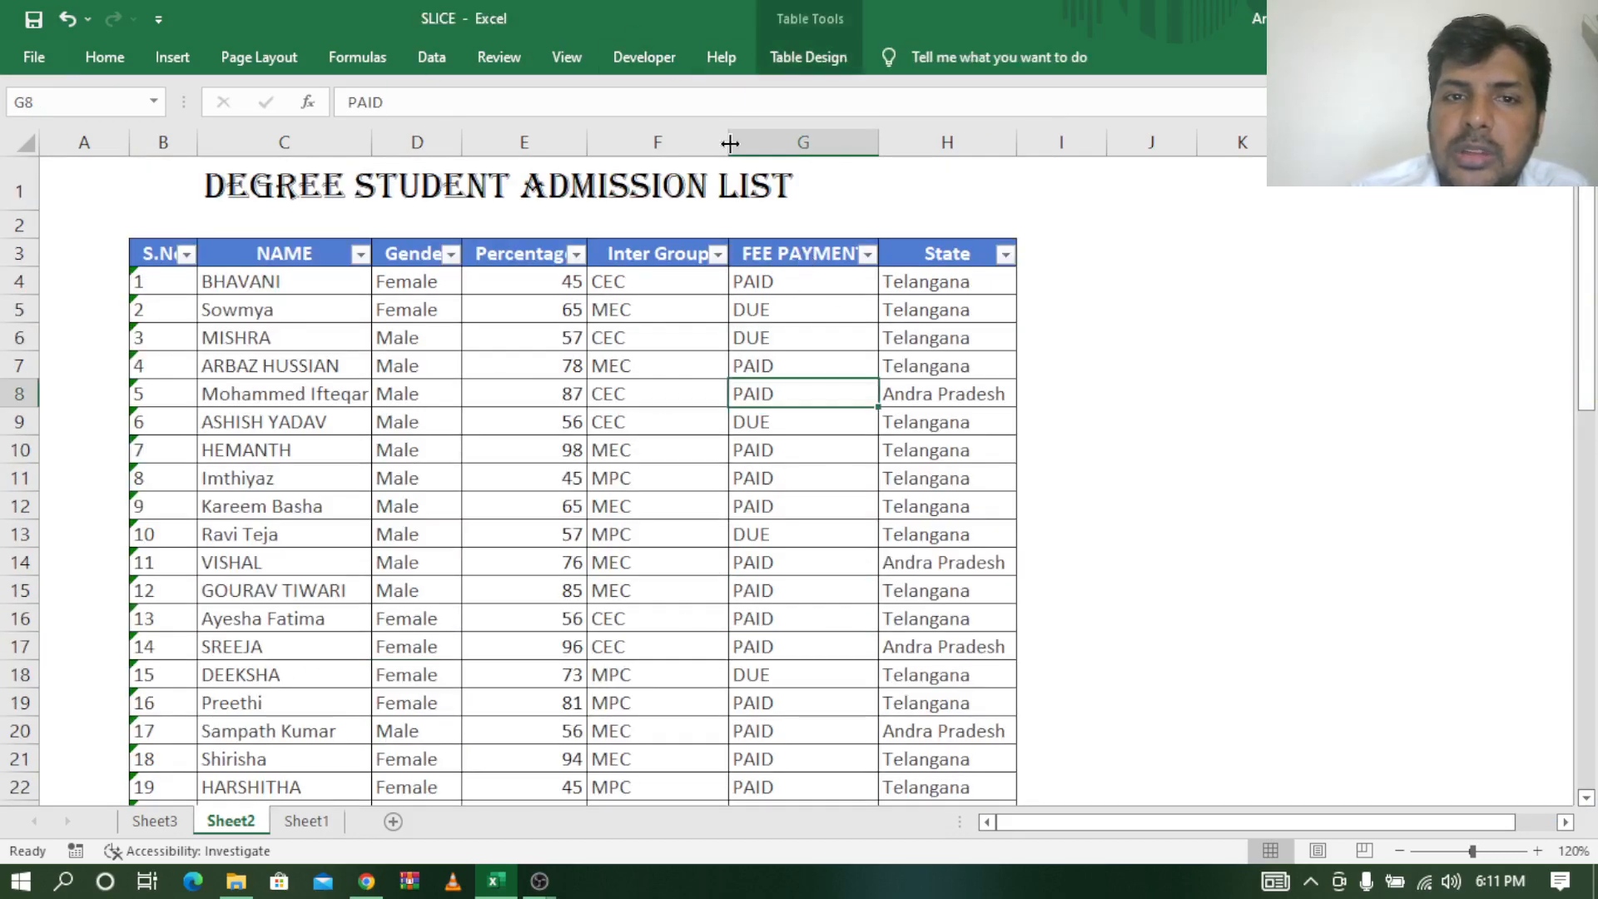
{"action": "left_click", "coordinate": [812, 58]}
{"action": "left_click", "coordinate": [369, 108]}
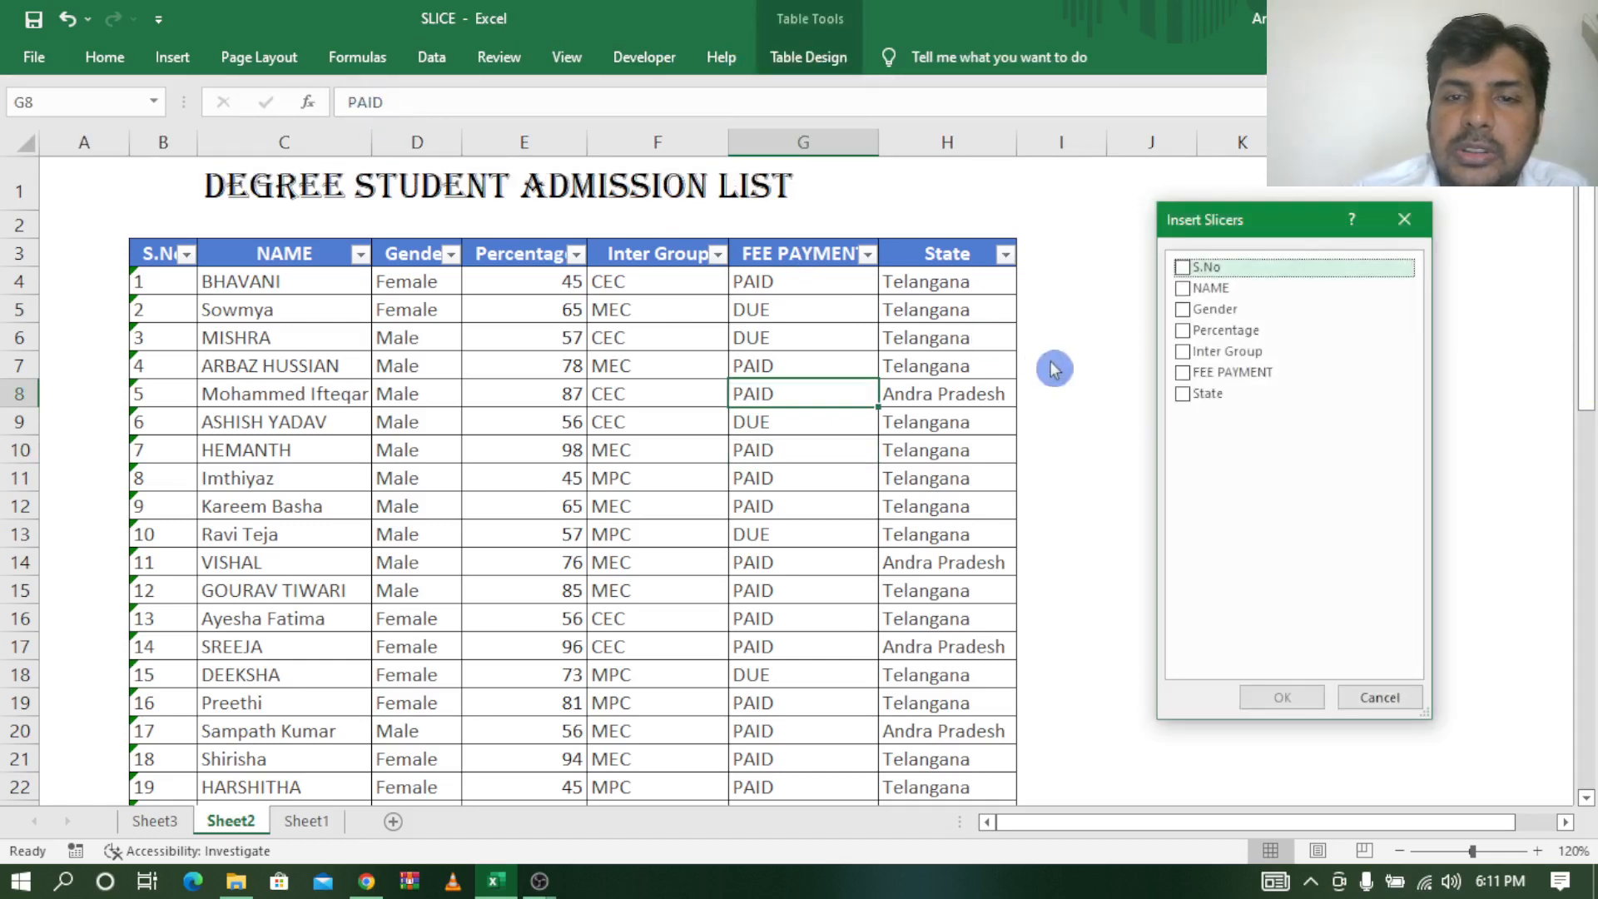
{"action": "left_click", "coordinate": [1202, 376]}
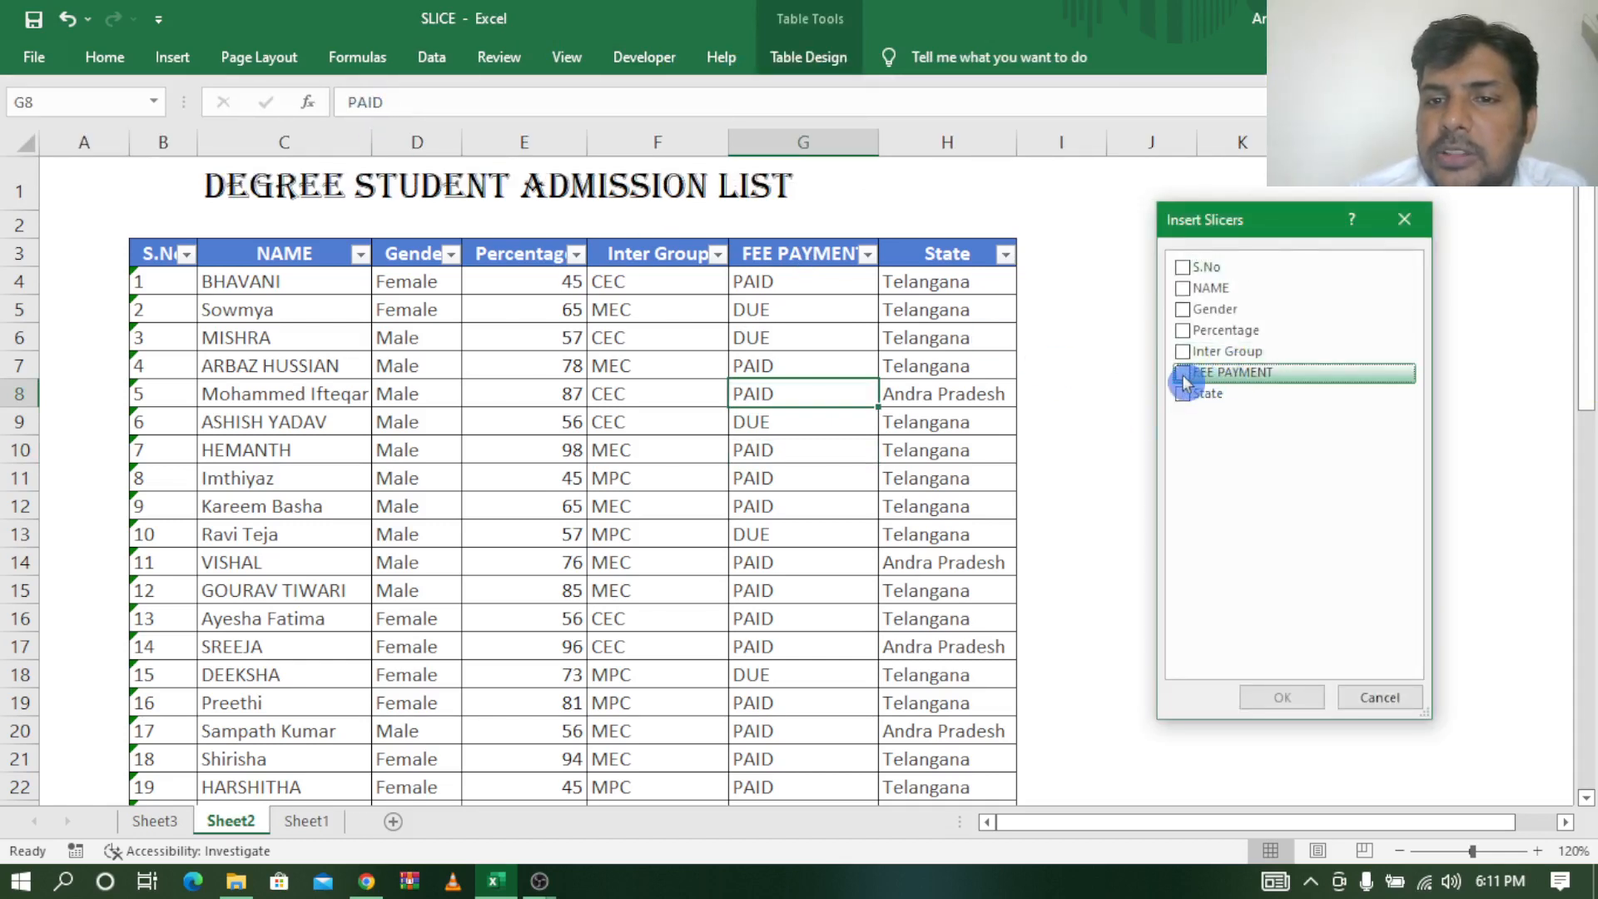
{"action": "left_click", "coordinate": [1267, 697]}
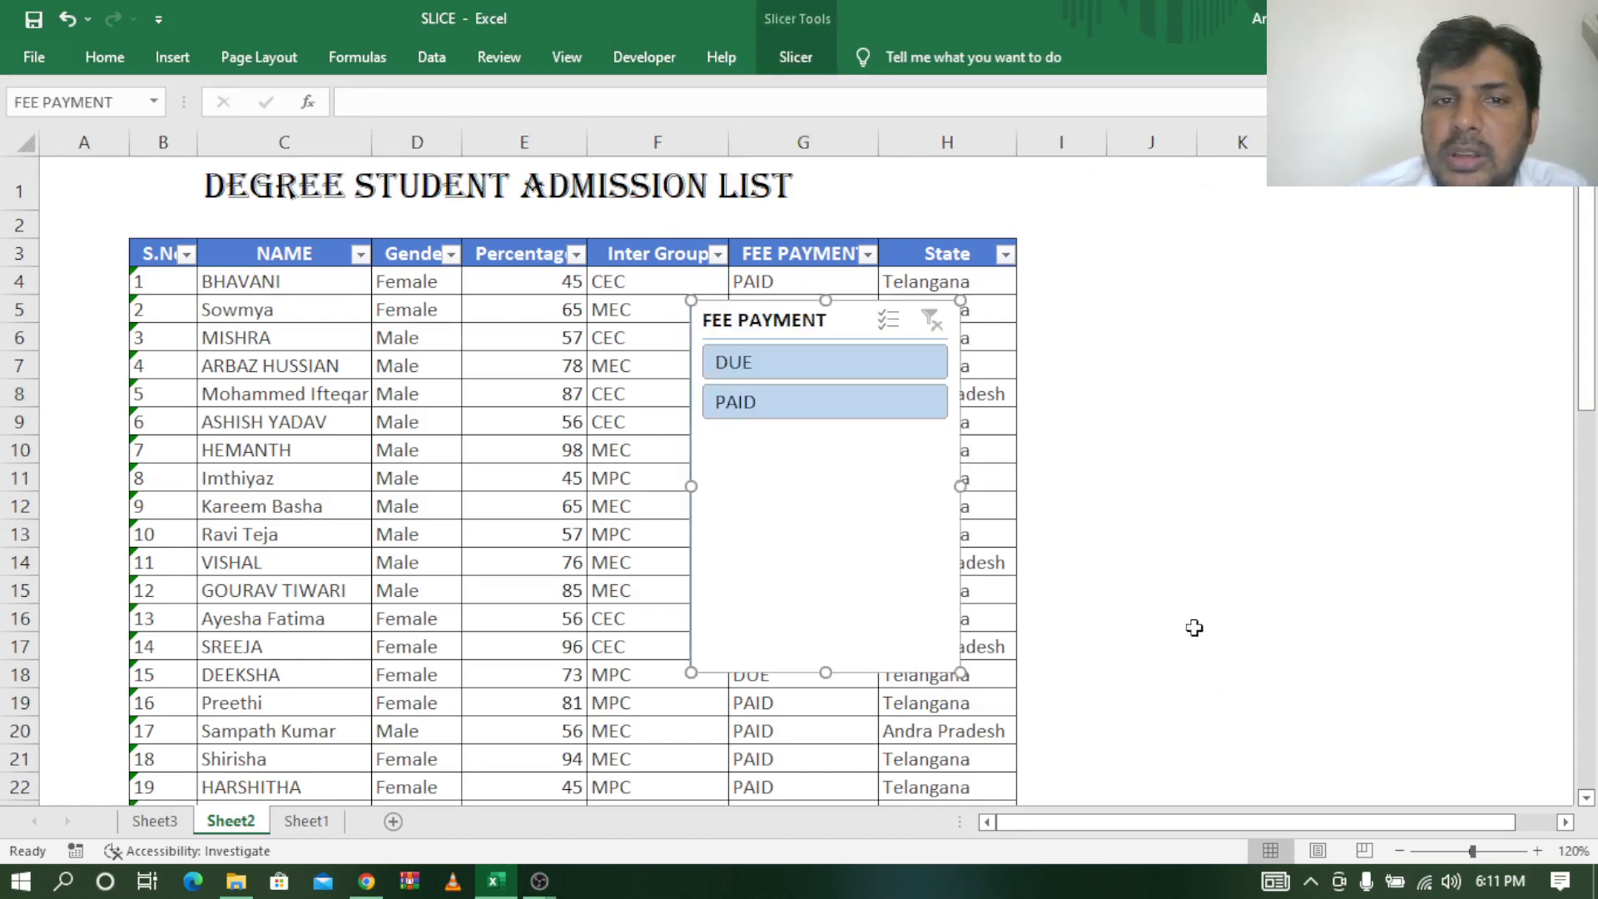
{"action": "left_click_drag", "start_coordinate": [749, 325], "coordinate": [1279, 278]}
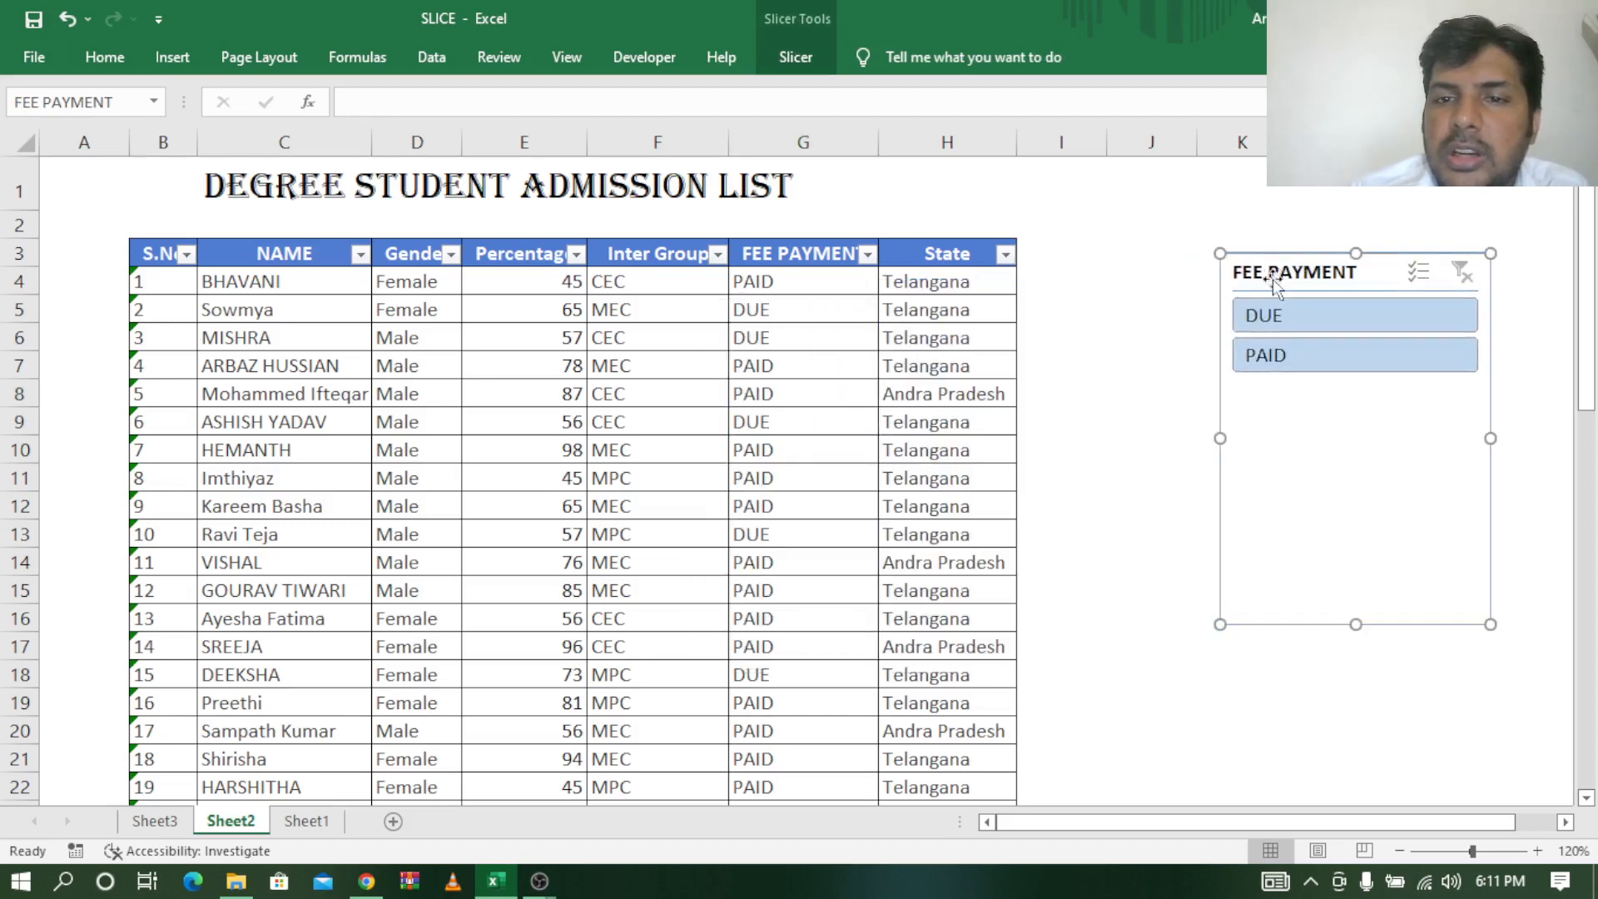
Filter the table to PAID with the slicer, count the FEE PAYMENT cells, and enter 20 beside PAID in the FEE PAYMENT section.
{"action": "left_click", "coordinate": [1296, 364]}
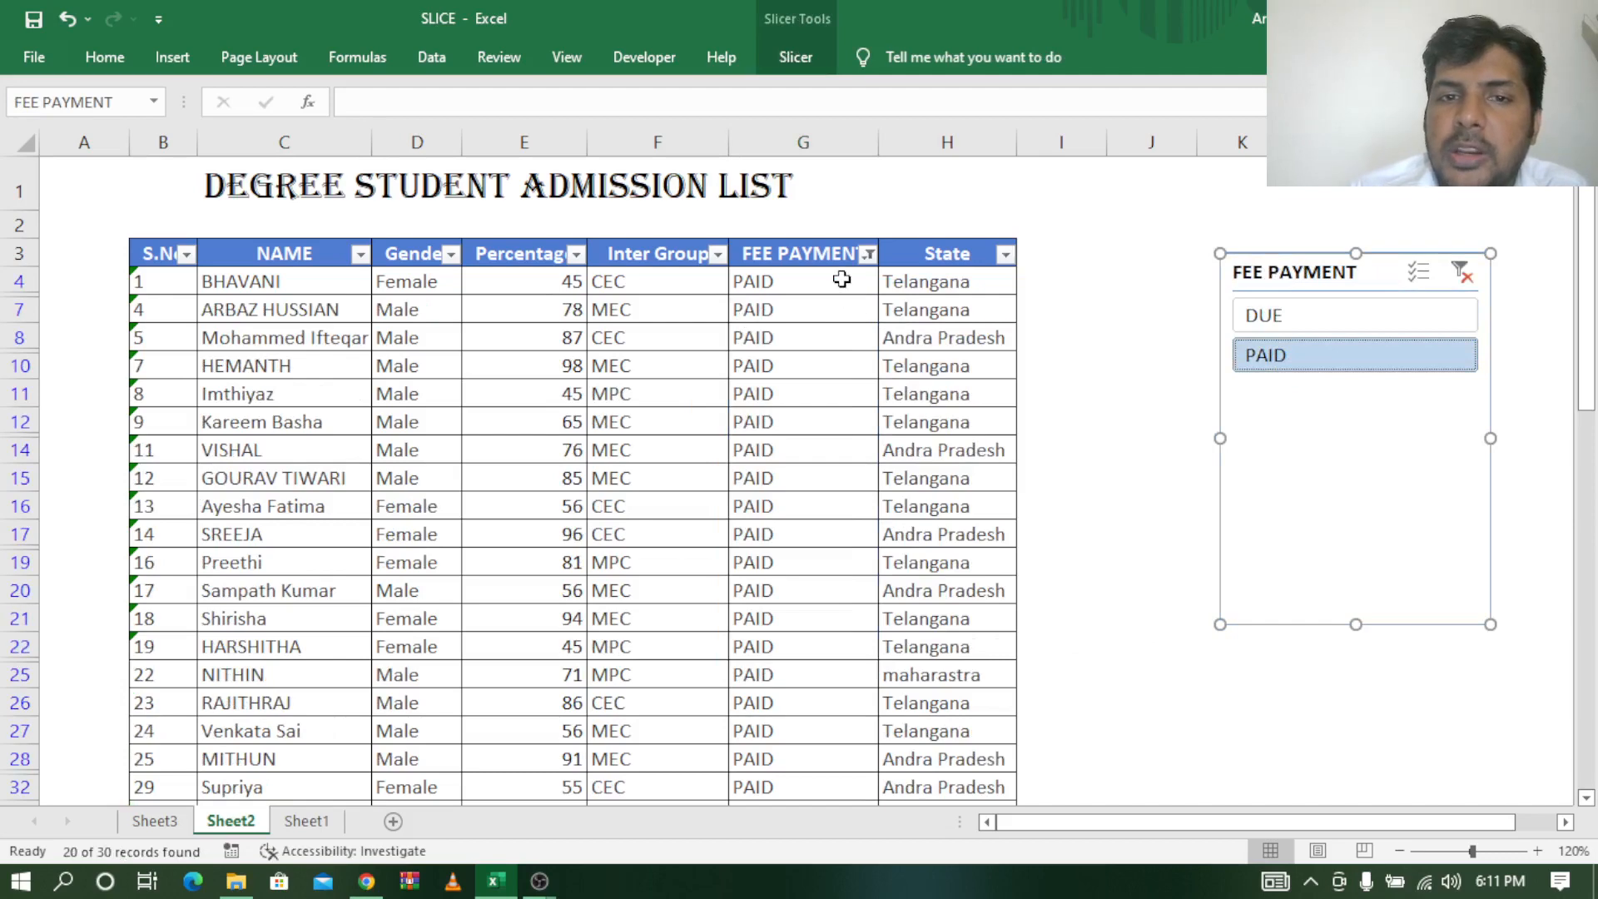
{"action": "left_click_drag", "start_coordinate": [842, 279], "coordinate": [799, 732]}
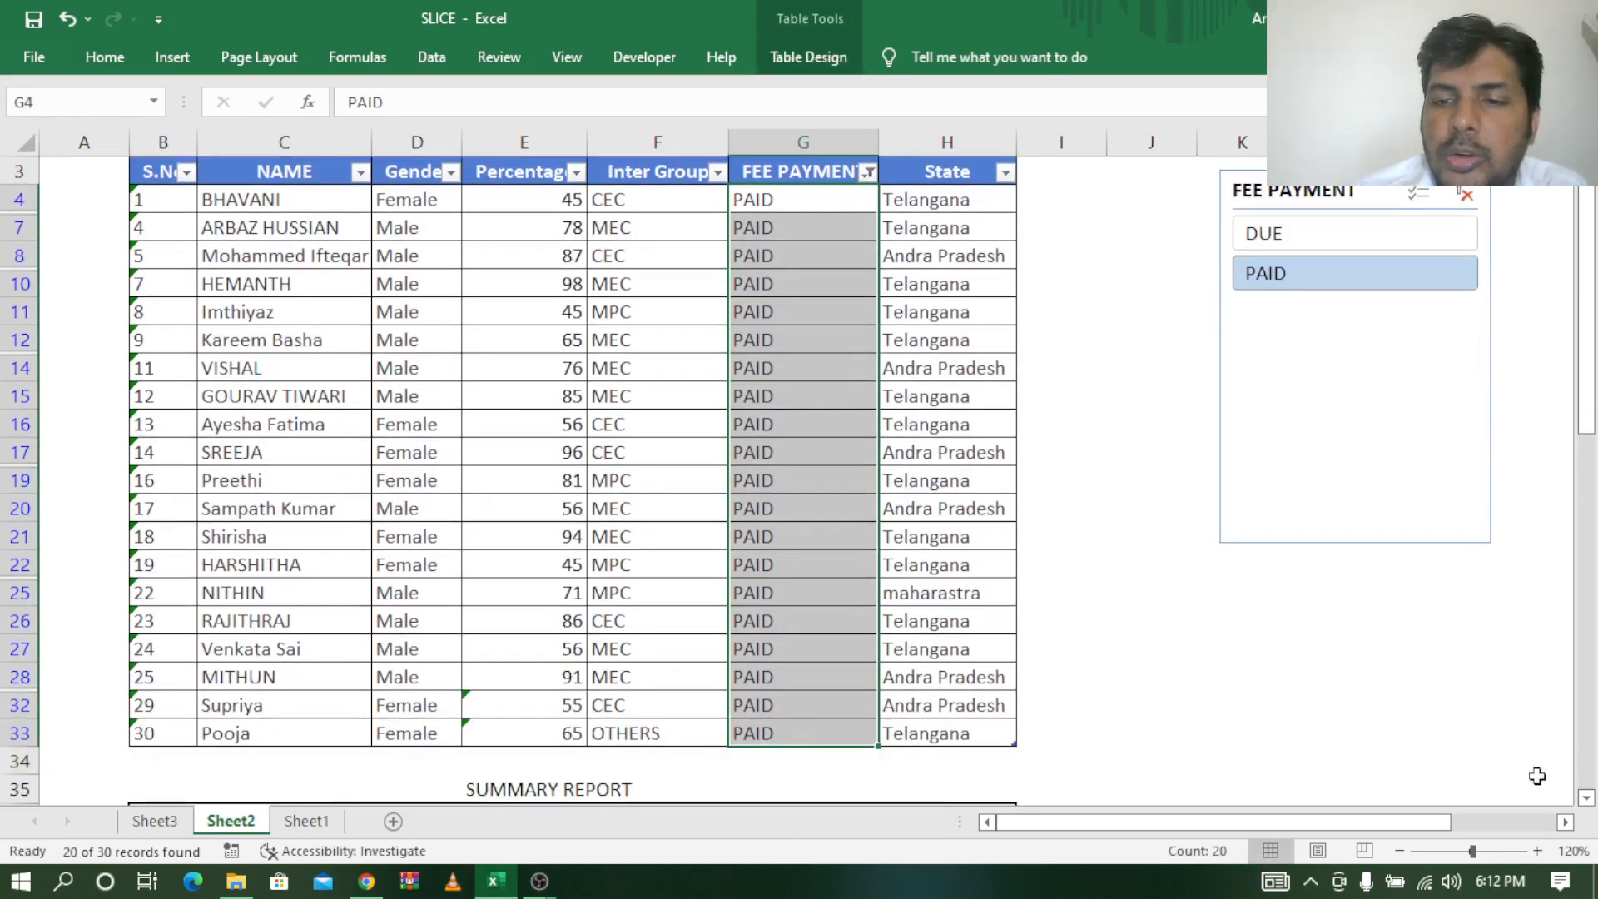
{"action": "left_click", "coordinate": [1587, 801]}
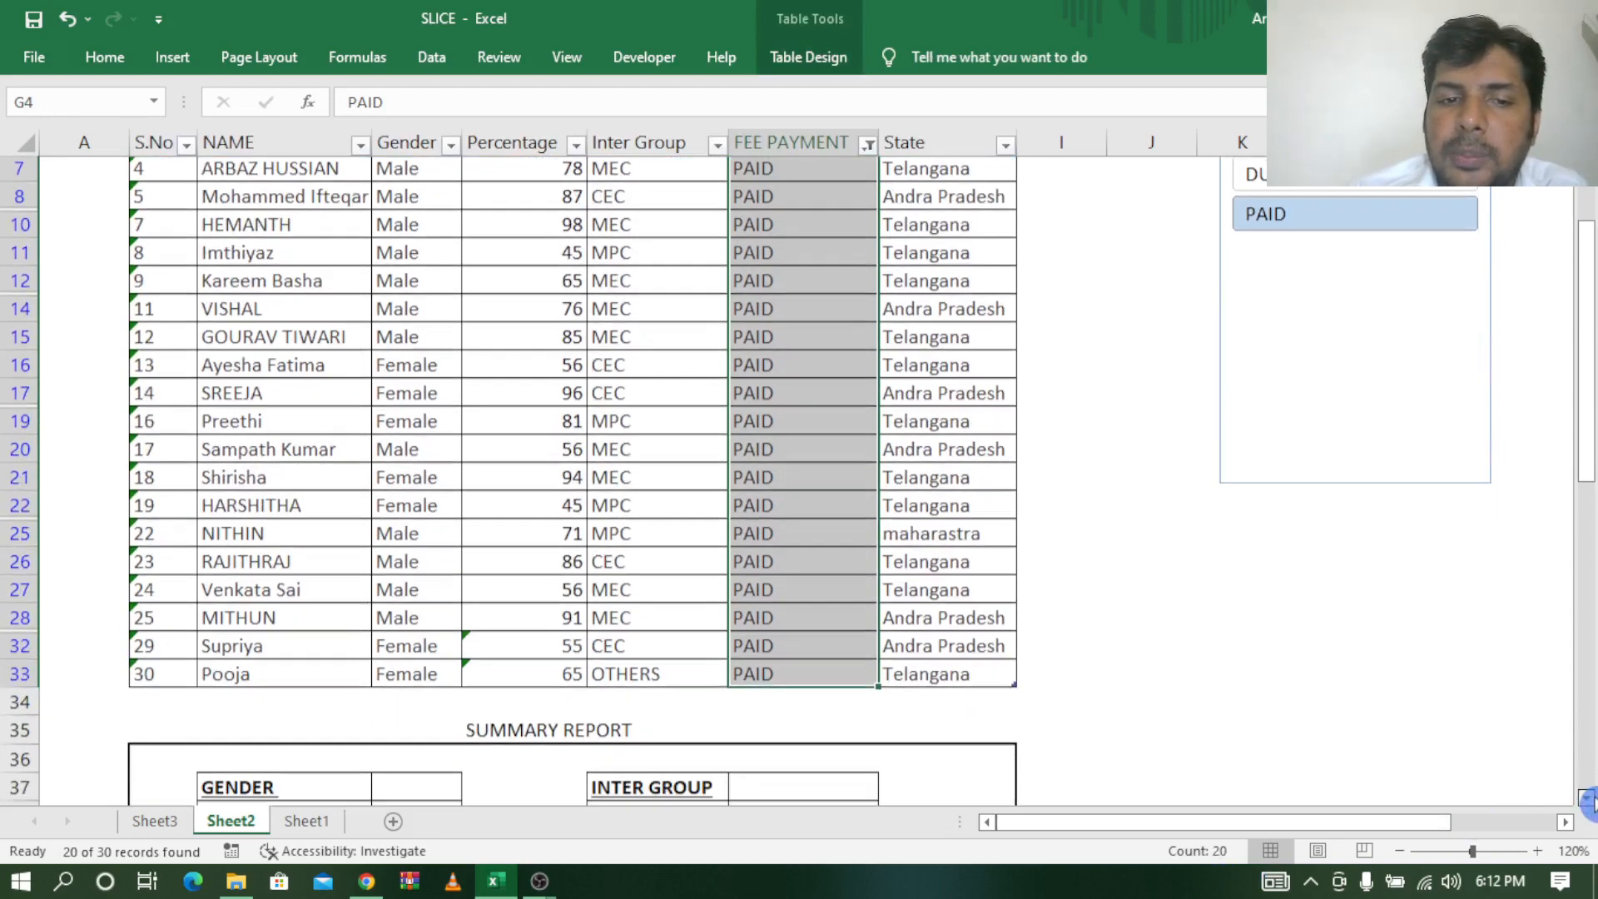
{"action": "left_click", "coordinate": [1591, 800]}
{"action": "left_click", "coordinate": [1591, 800]}
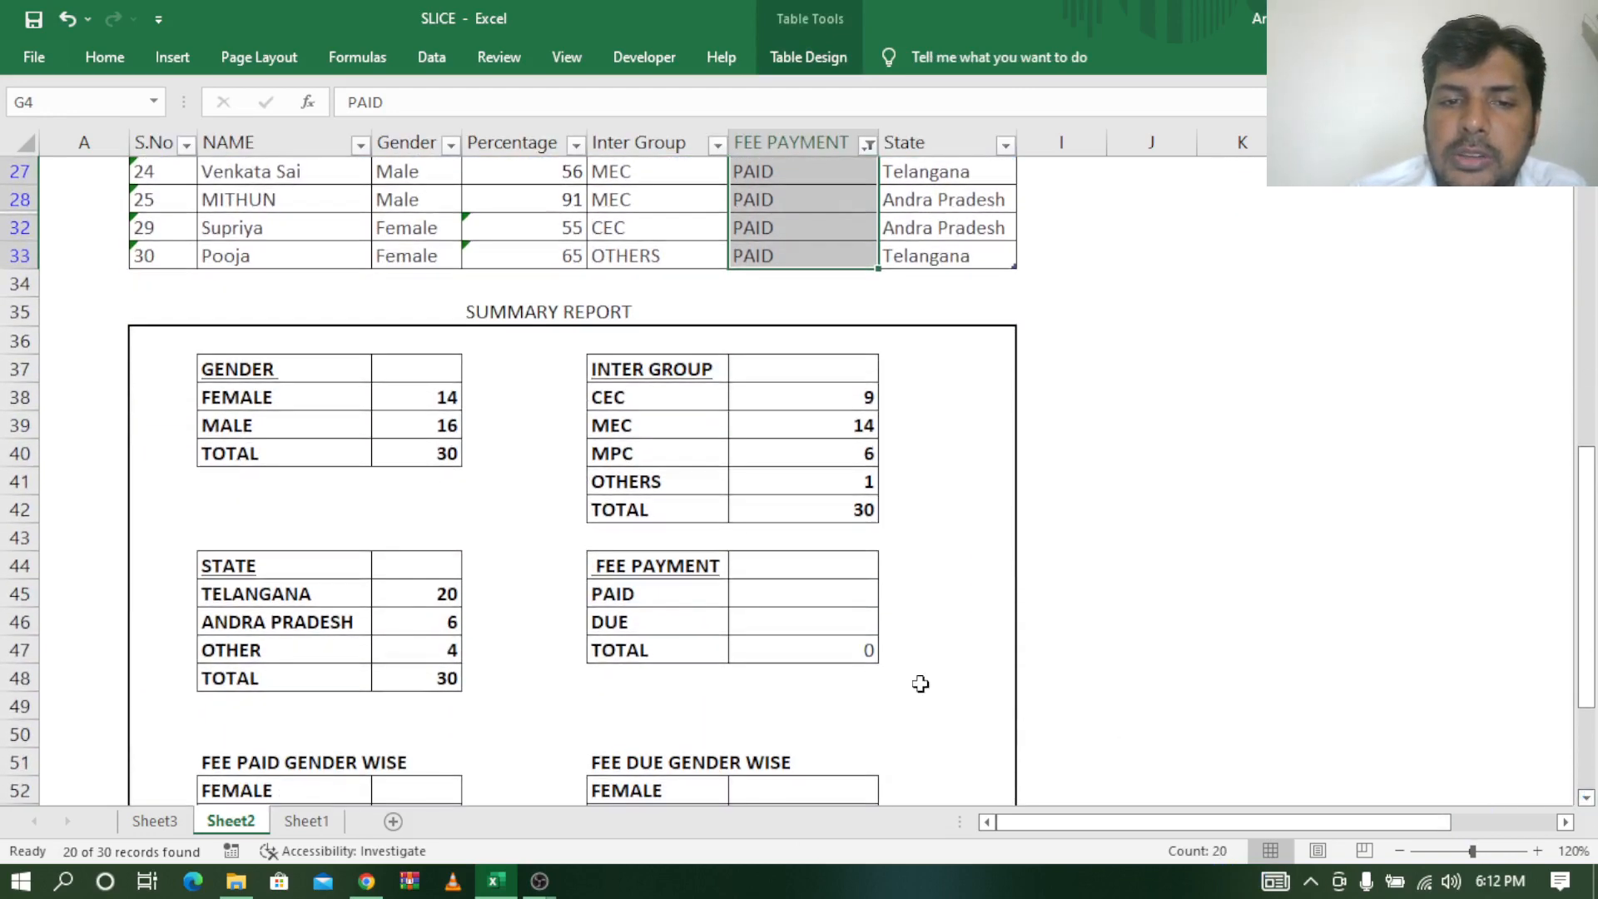
{"action": "left_click", "coordinate": [821, 590]}
{"action": "type", "text": "20"}
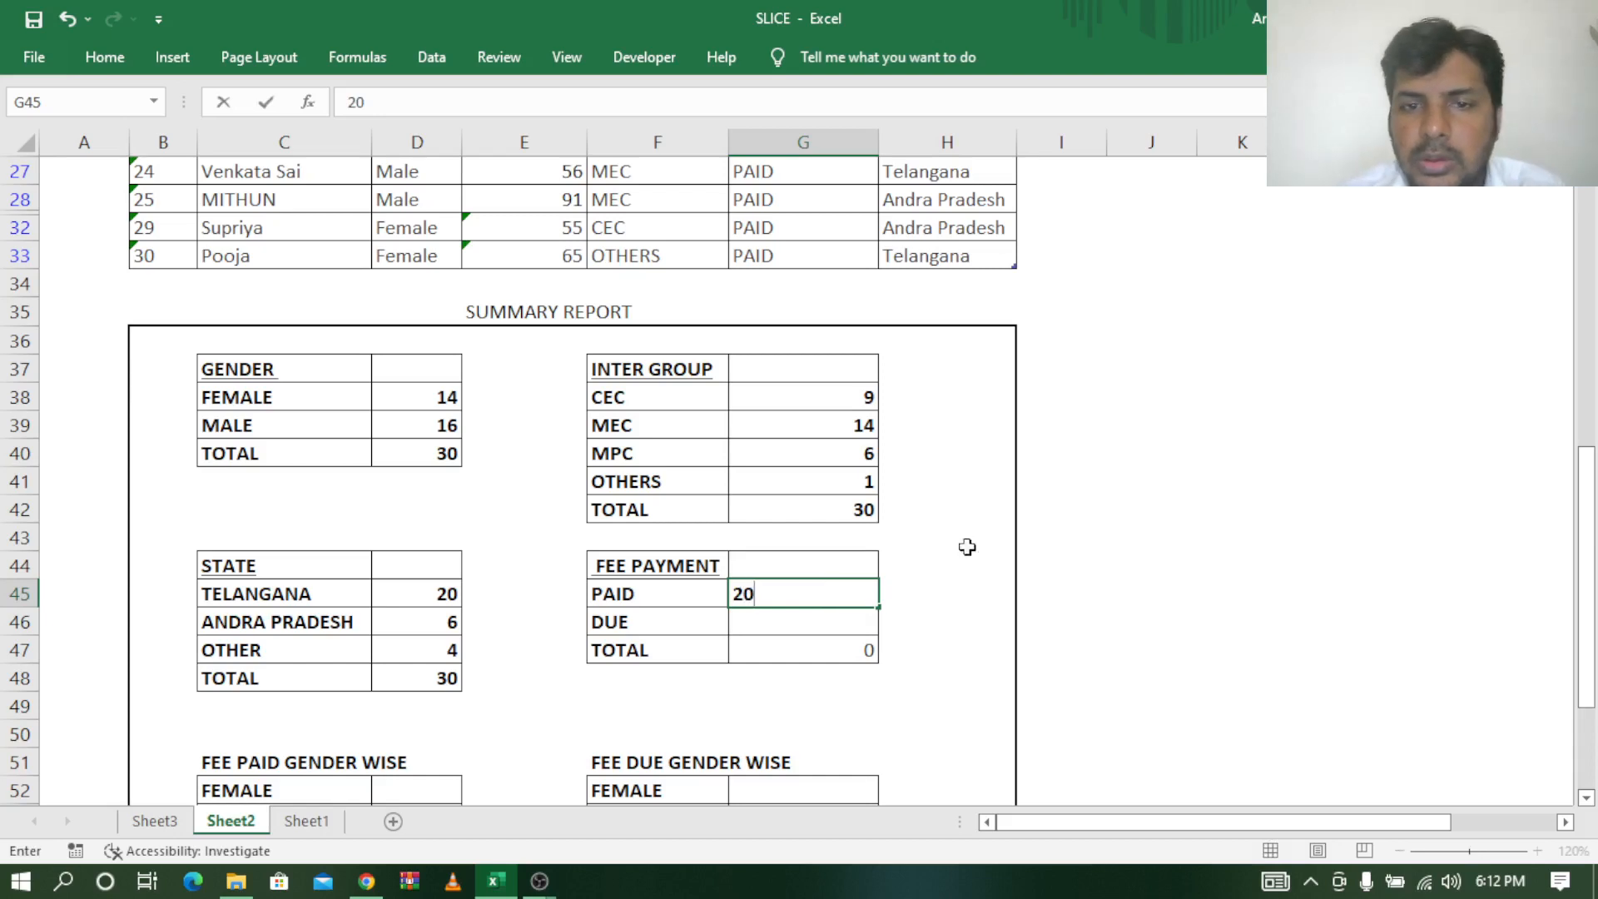
{"action": "left_click", "coordinate": [1082, 533]}
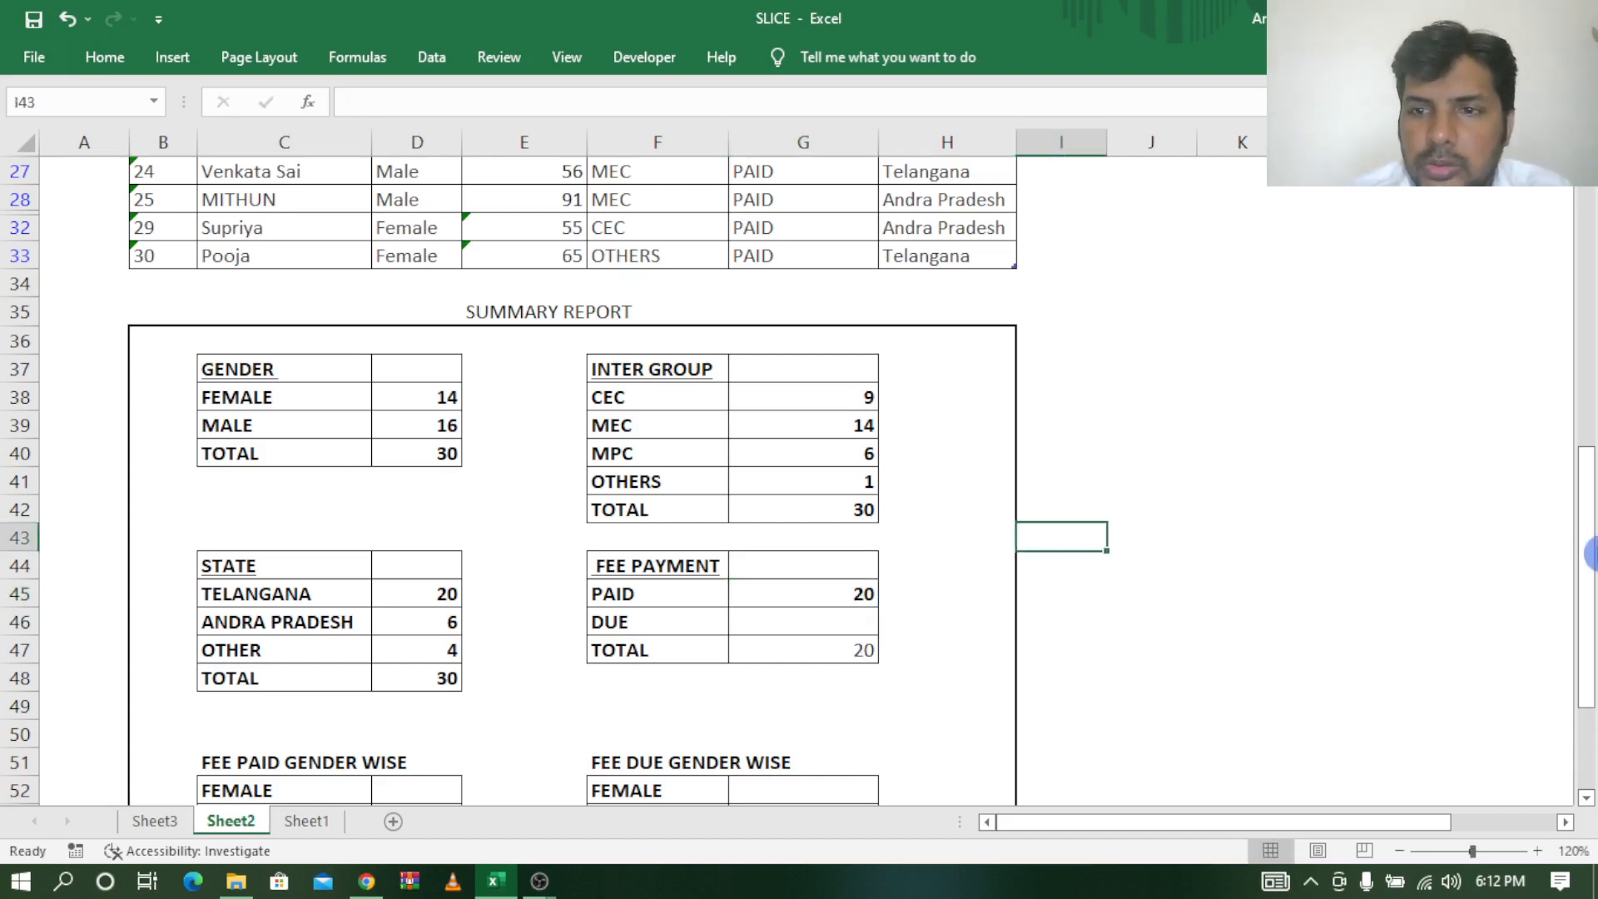
Filter the table to DUE with the slicer, count the FEE PAYMENT cells, and enter 10 beside DUE in the FEE PAYMENT section.
{"action": "left_click_drag", "start_coordinate": [1588, 545], "coordinate": [1590, 187]}
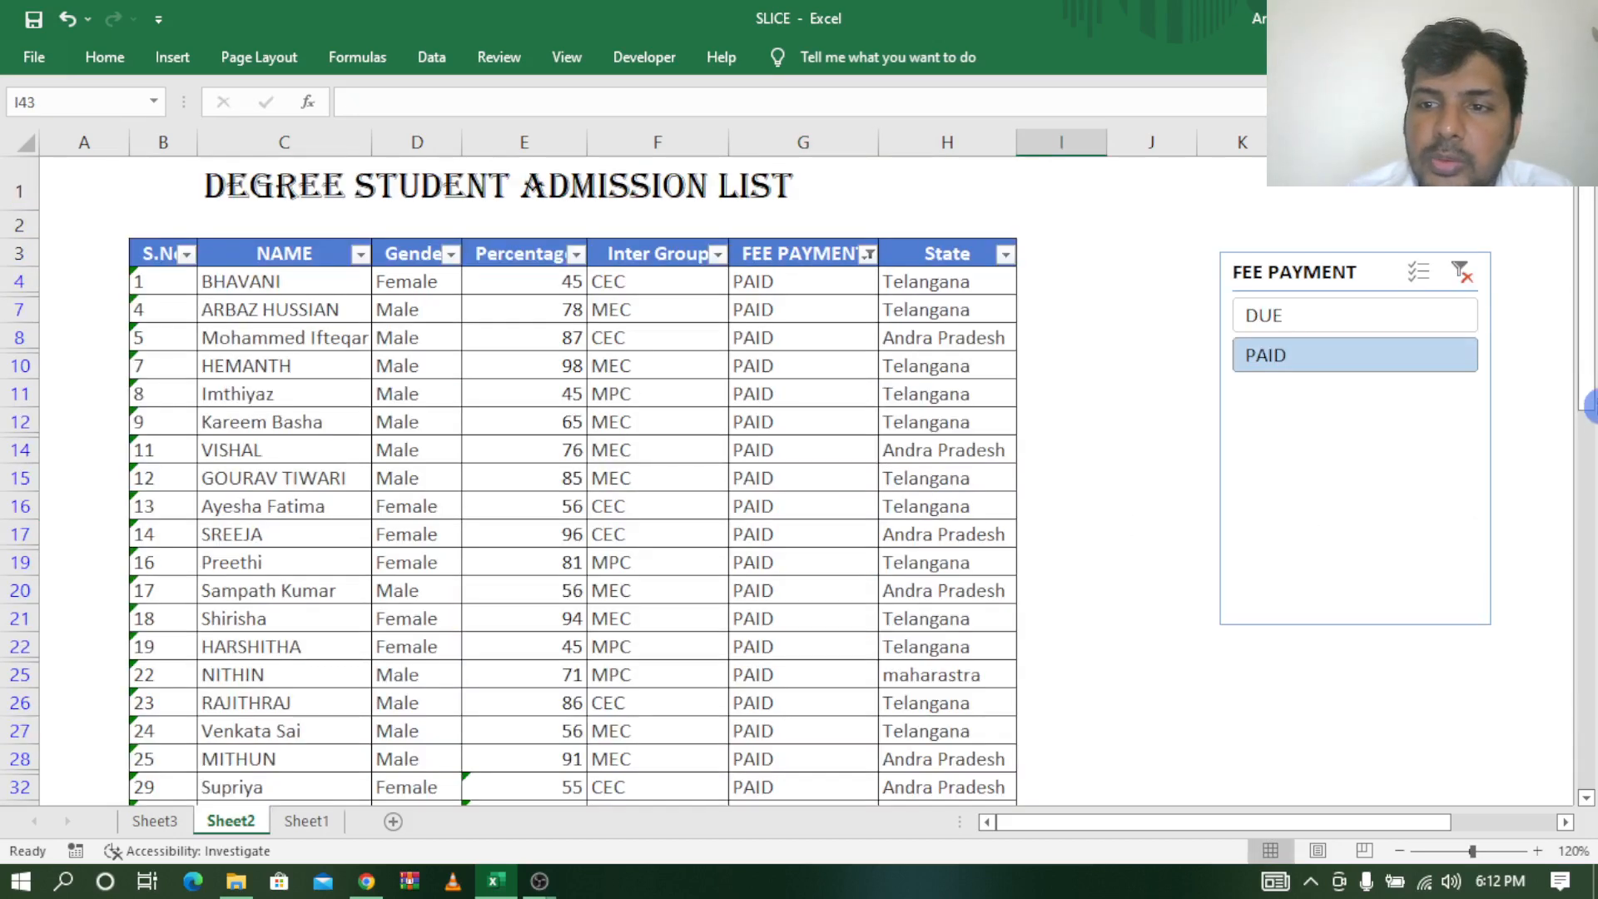
{"action": "left_click", "coordinate": [1304, 327]}
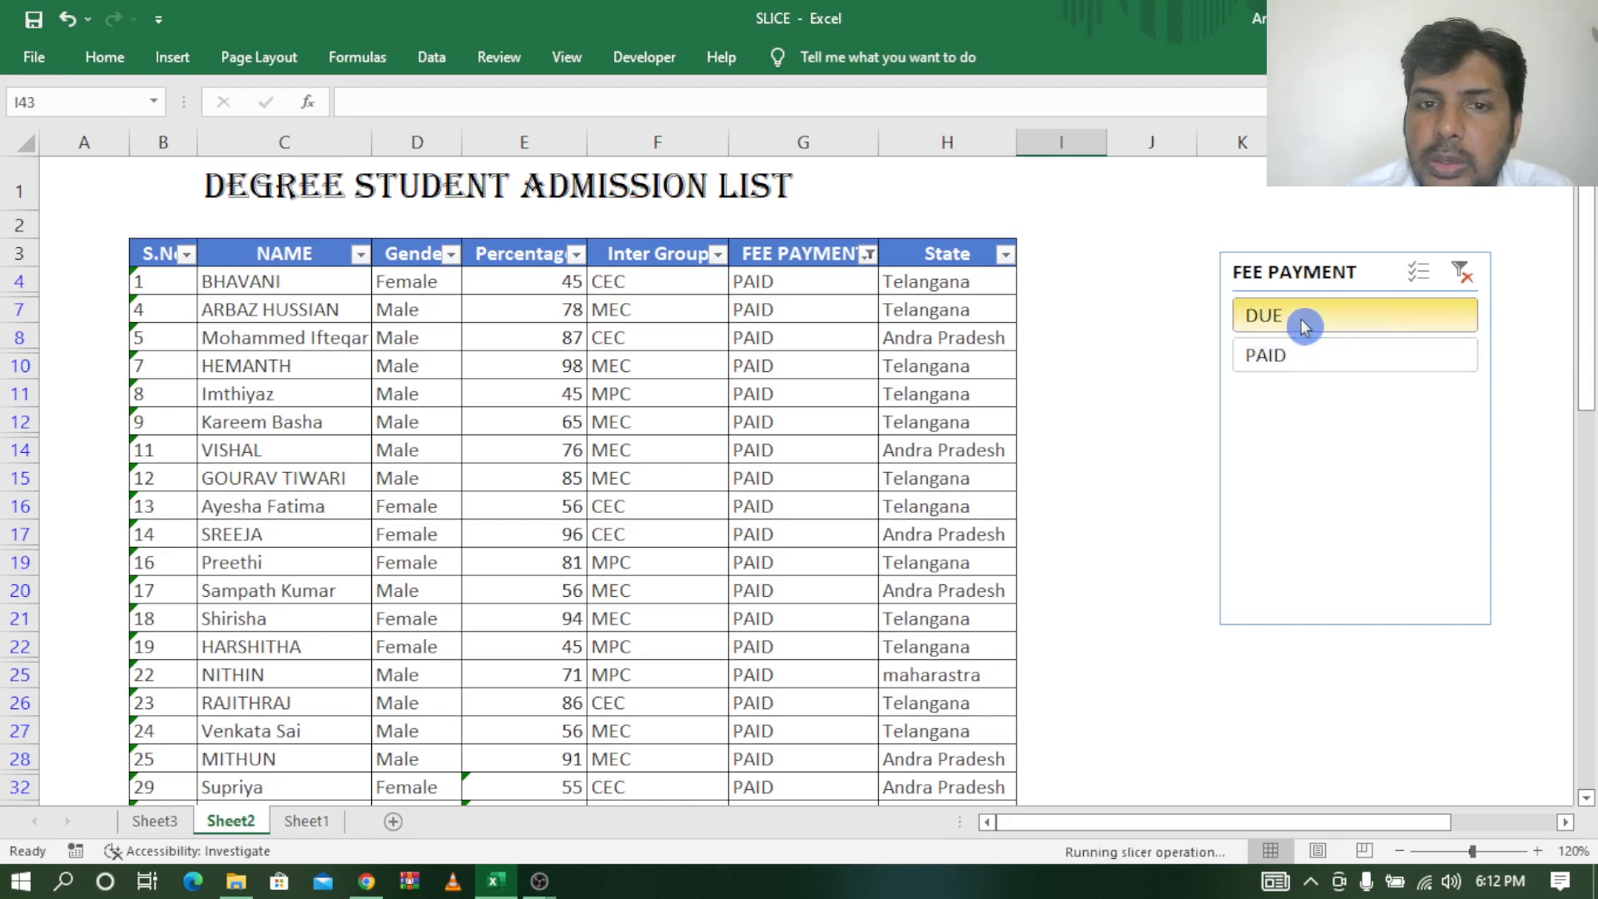
{"action": "left_click_drag", "start_coordinate": [777, 273], "coordinate": [774, 525]}
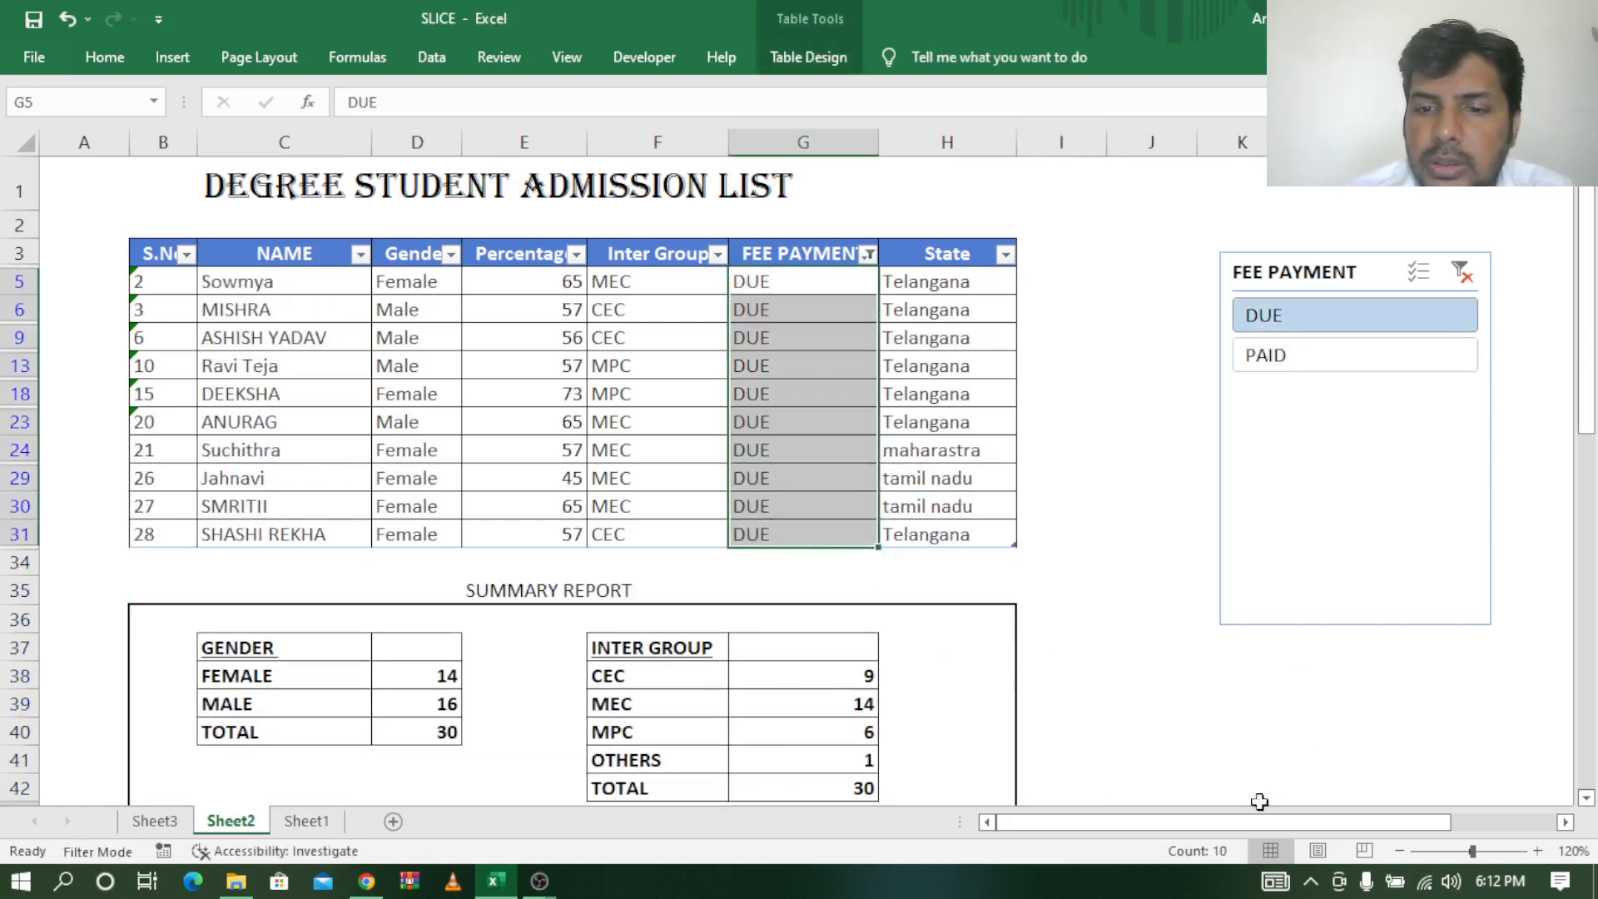
{"action": "scroll", "coordinate": [1586, 798], "scroll_direction": "down", "scroll_amount": 1}
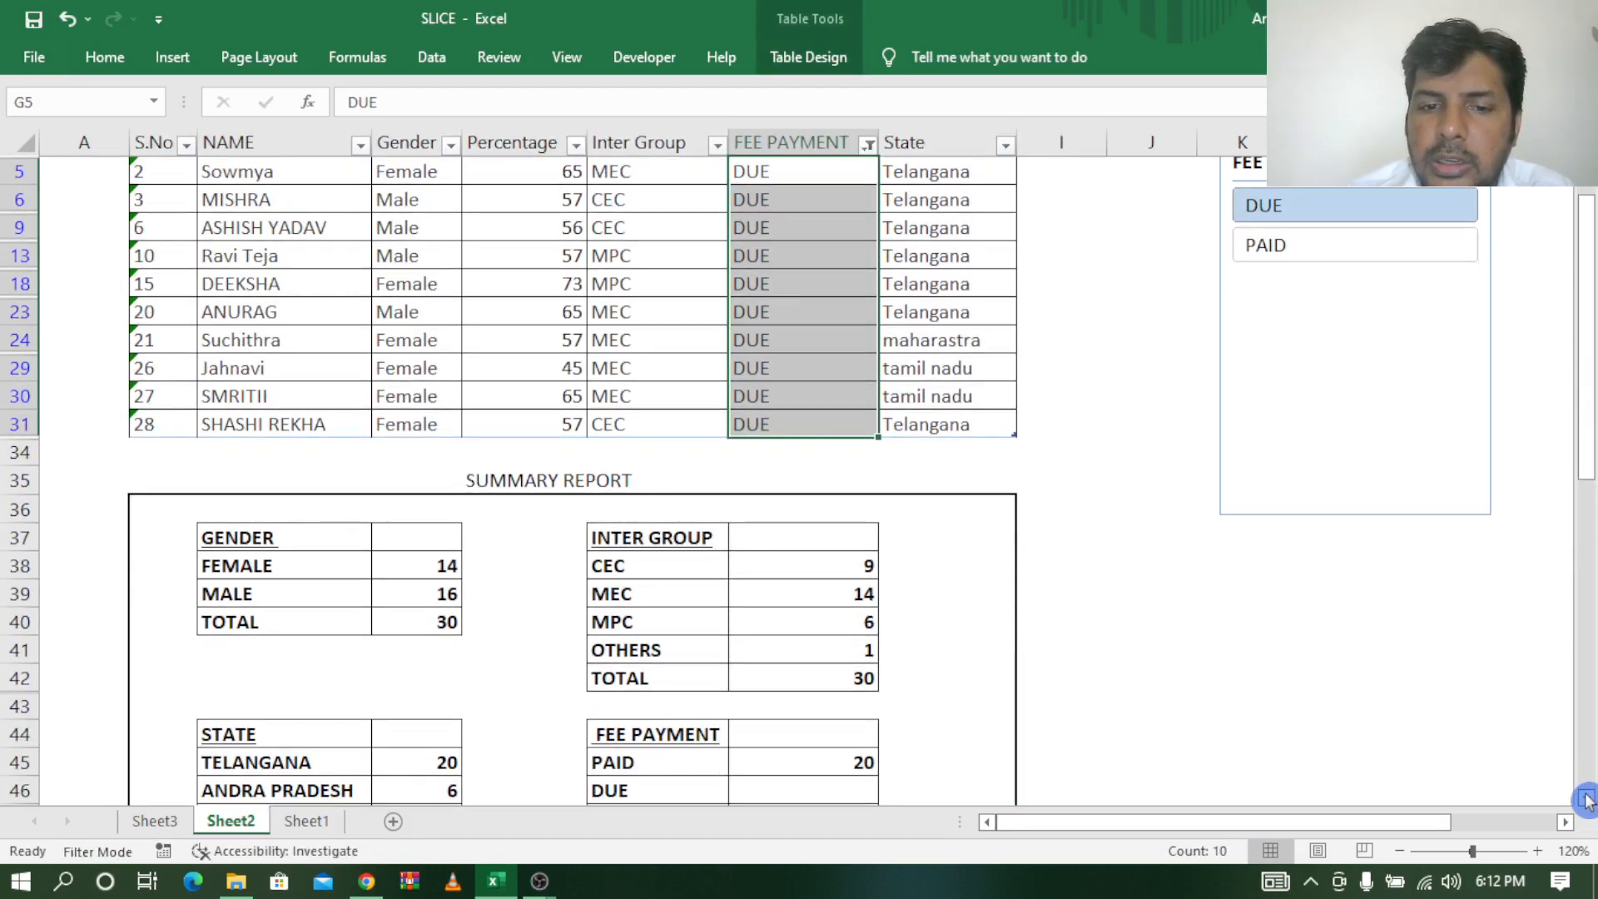
{"action": "scroll", "coordinate": [1587, 797], "scroll_direction": "down", "scroll_amount": 2}
{"action": "left_click", "coordinate": [863, 652]}
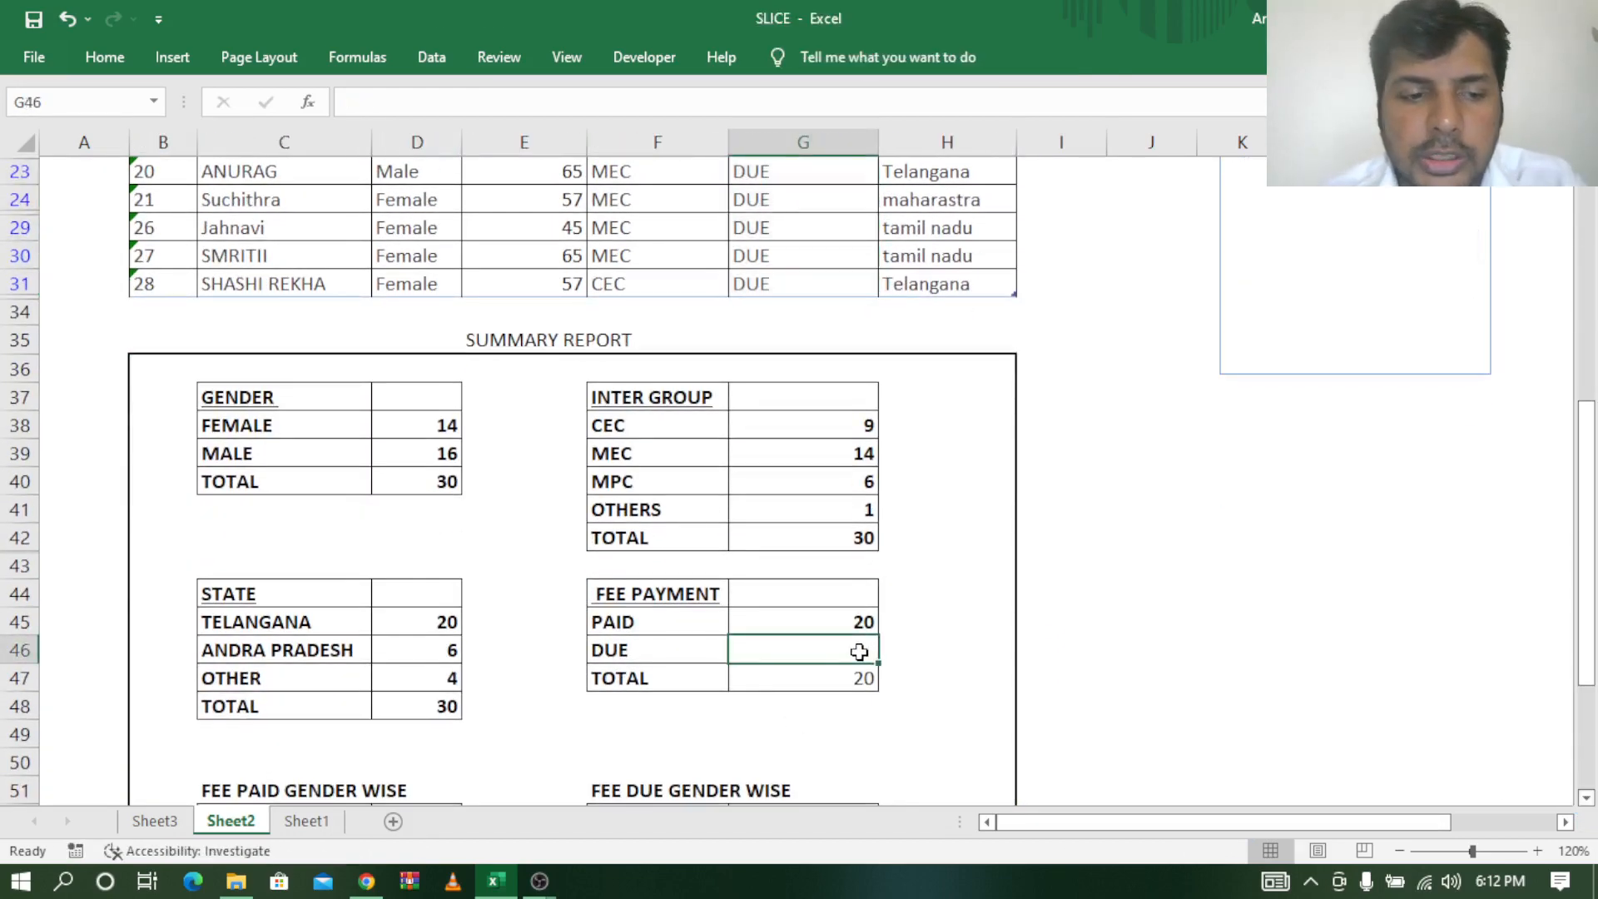
{"action": "type", "text": "10"}
{"action": "key", "text": "Return"}
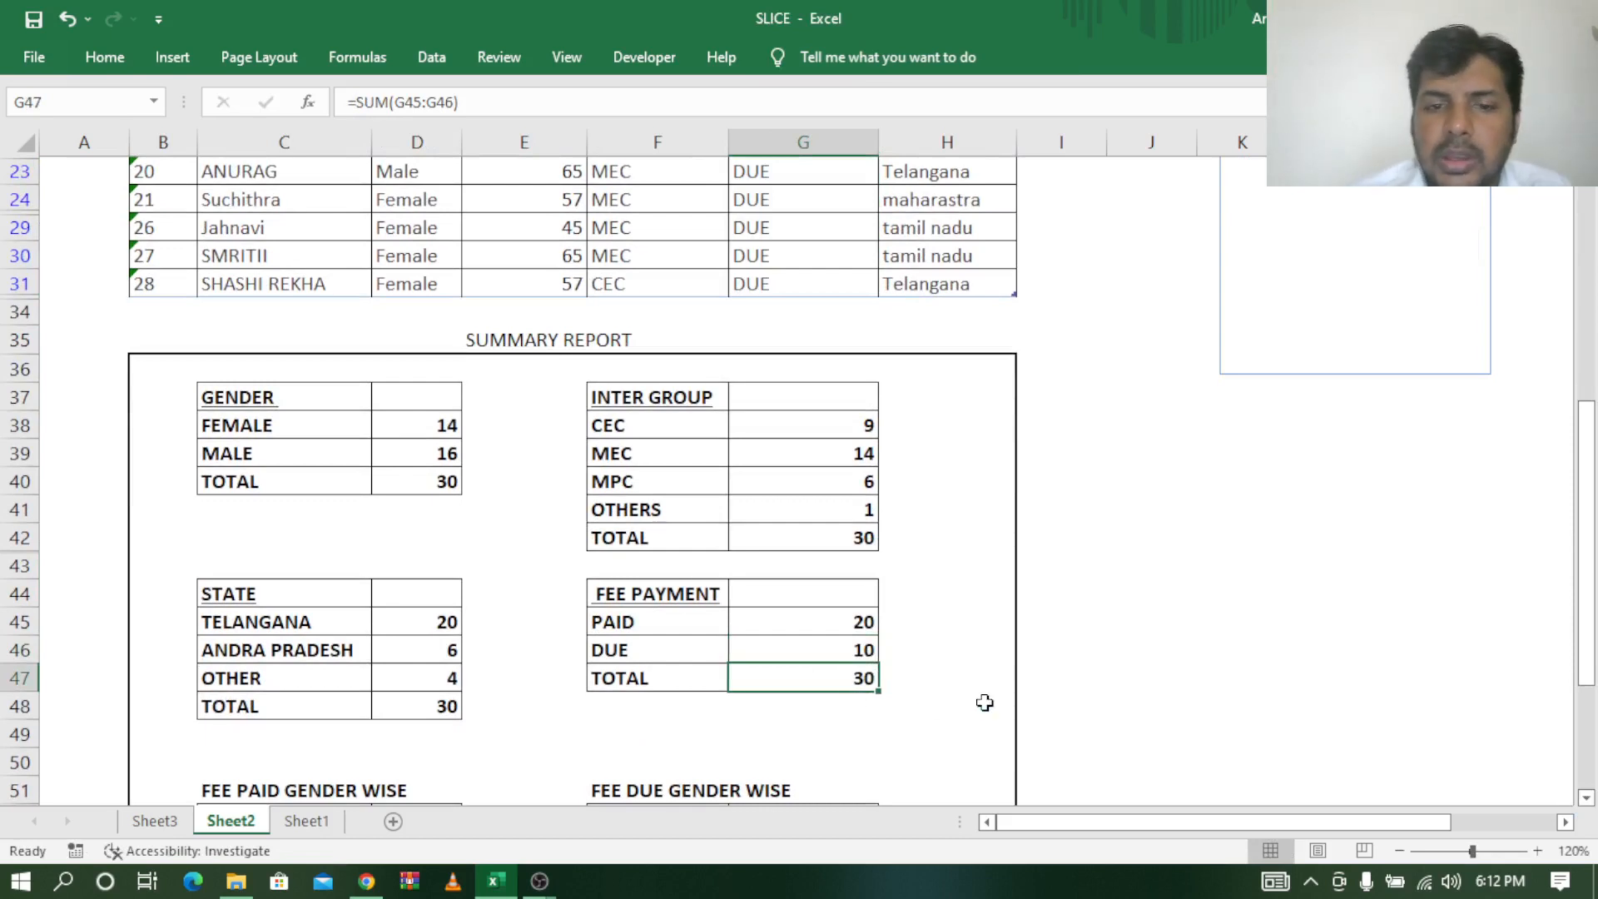
Check which entries the FEE PAID GENDER WISE and FEE DUE GENDER WISE sections of the summary report ask for.
{"action": "mouse_move", "coordinate": [1586, 453]}
{"action": "left_mouse_down"}
{"action": "mouse_move", "coordinate": [1586, 241]}
{"action": "mouse_move", "coordinate": [1590, 462]}
{"action": "left_mouse_up"}
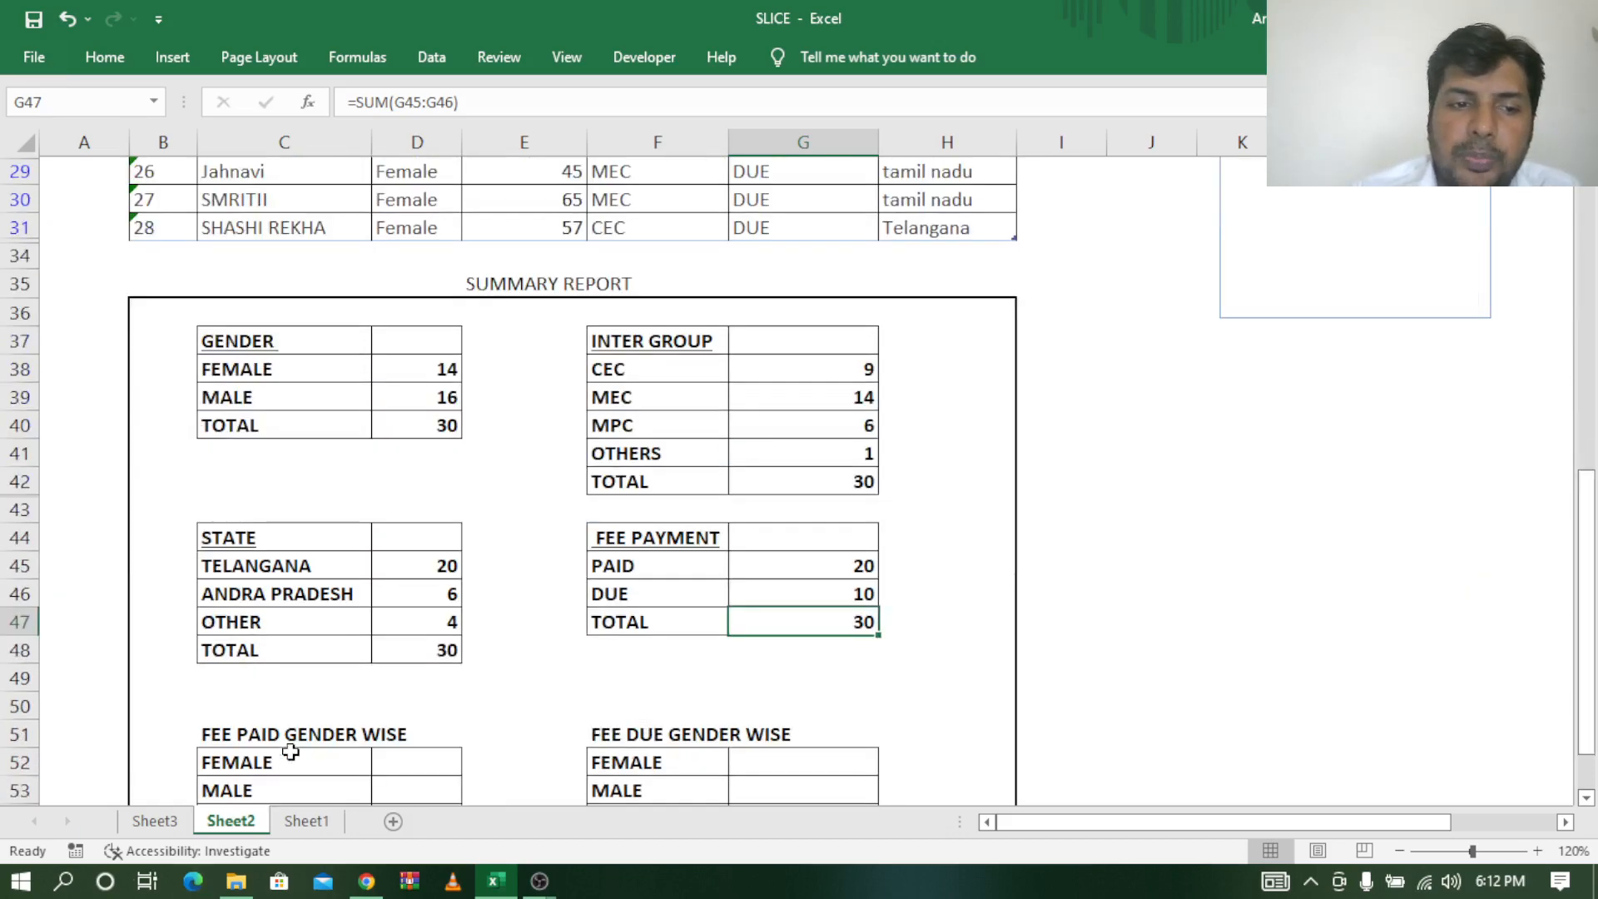
{"action": "left_click", "coordinate": [1590, 801]}
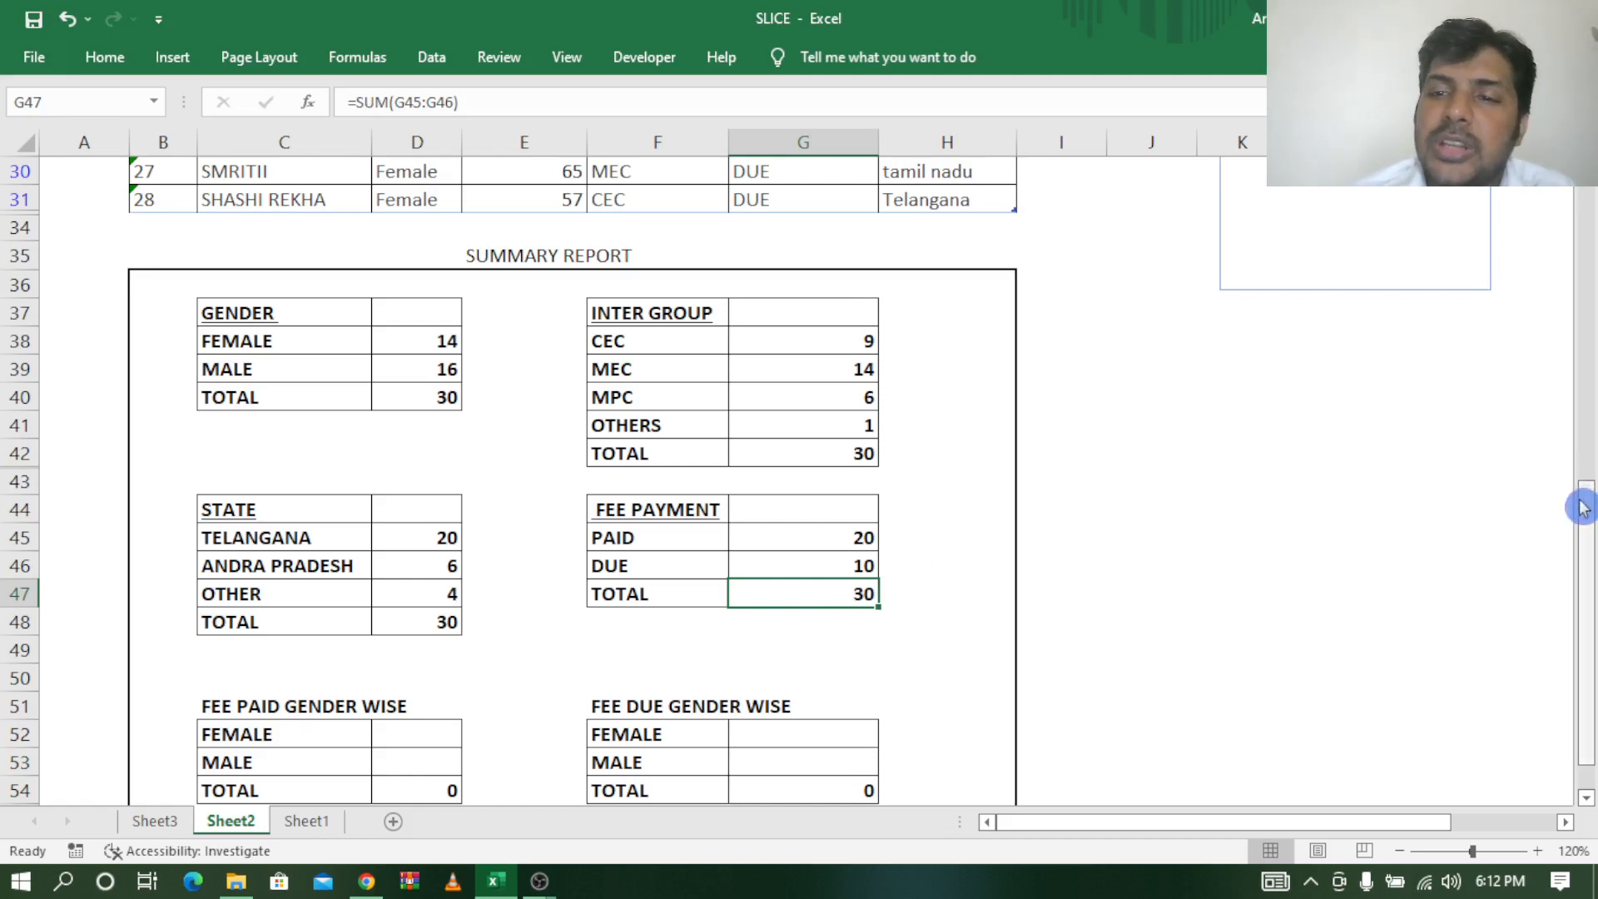
{"action": "left_click_drag", "start_coordinate": [1586, 500], "coordinate": [1586, 487]}
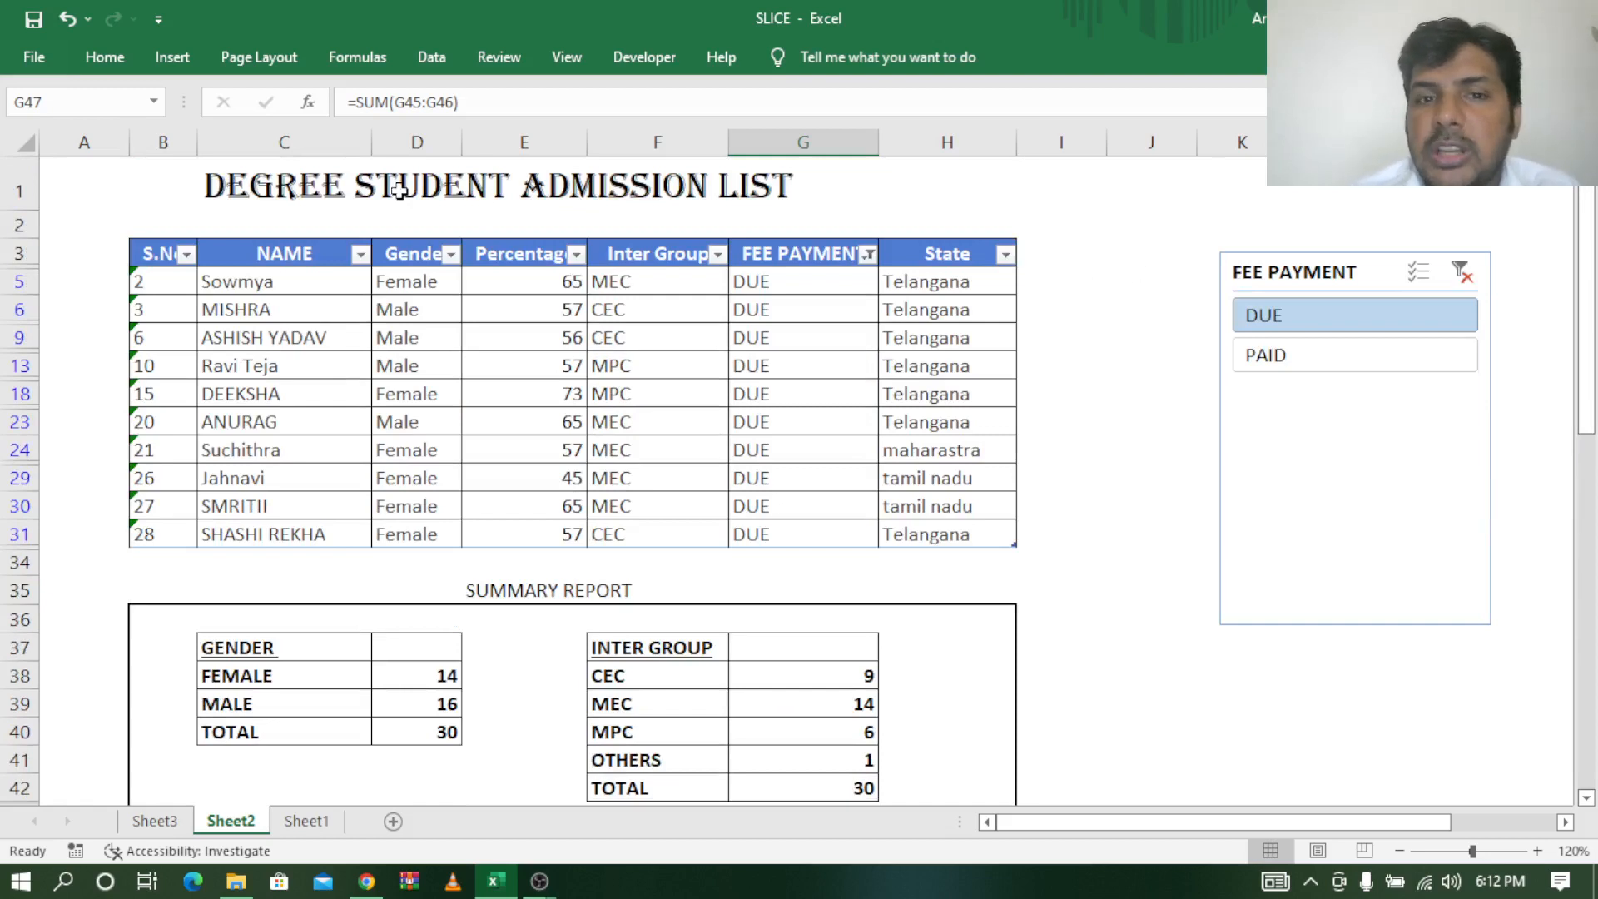
{"action": "left_click", "coordinate": [751, 325]}
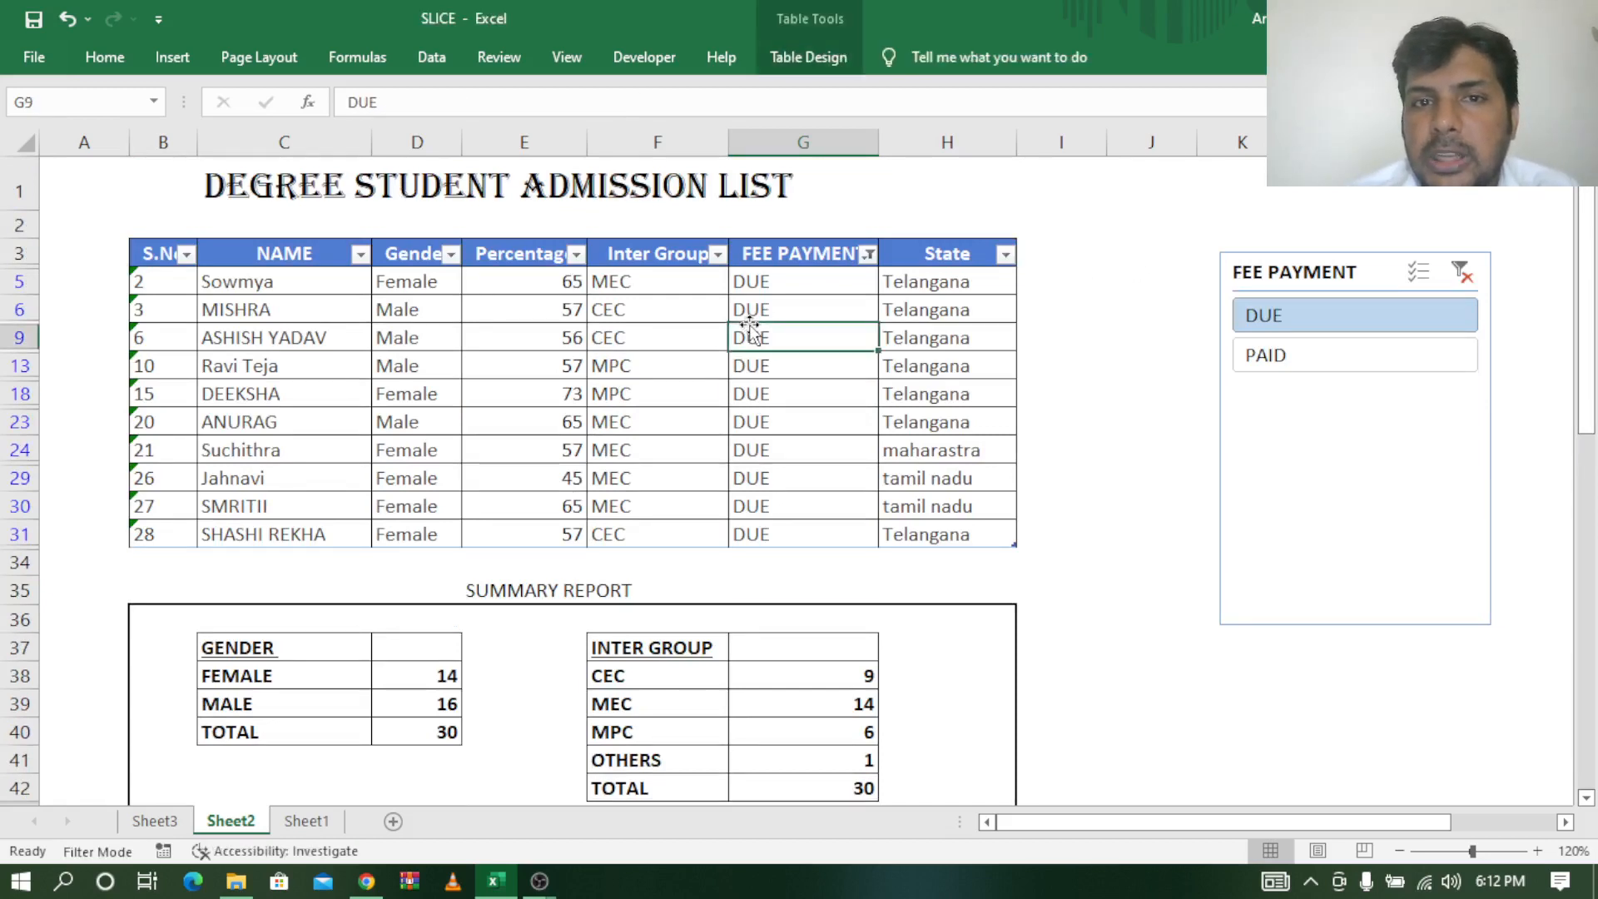
{"action": "left_click", "coordinate": [804, 60]}
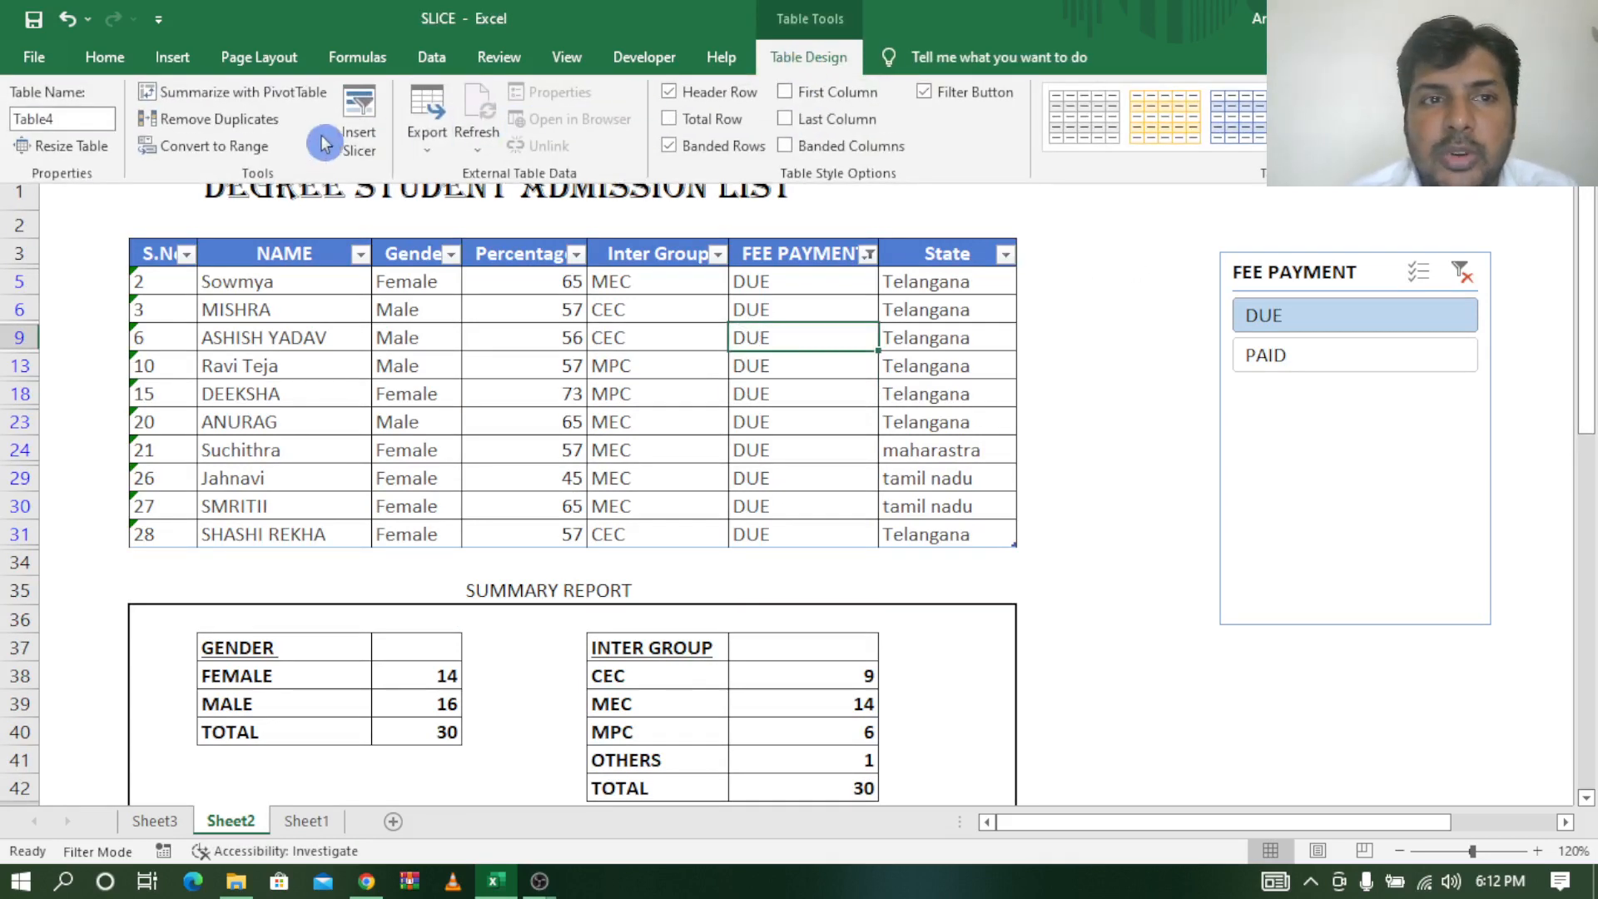
{"action": "left_click", "coordinate": [360, 120]}
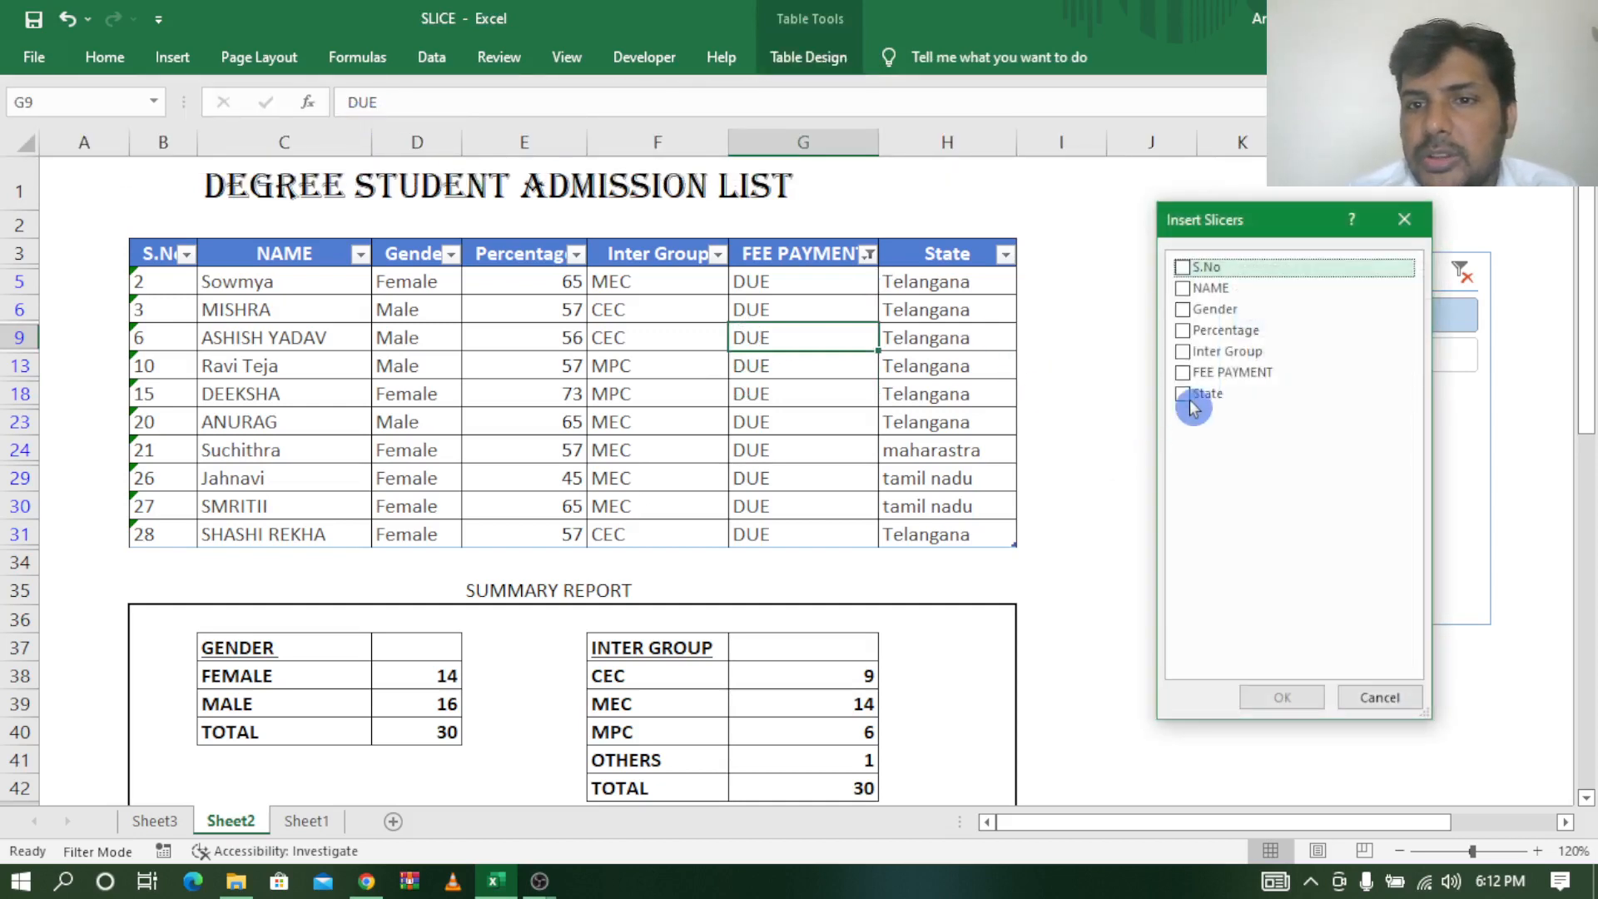
{"action": "key", "text": "Escape"}
Clear the FEE PAYMENT slicer's filter and delete the slicer.
{"action": "left_click", "coordinate": [1465, 276]}
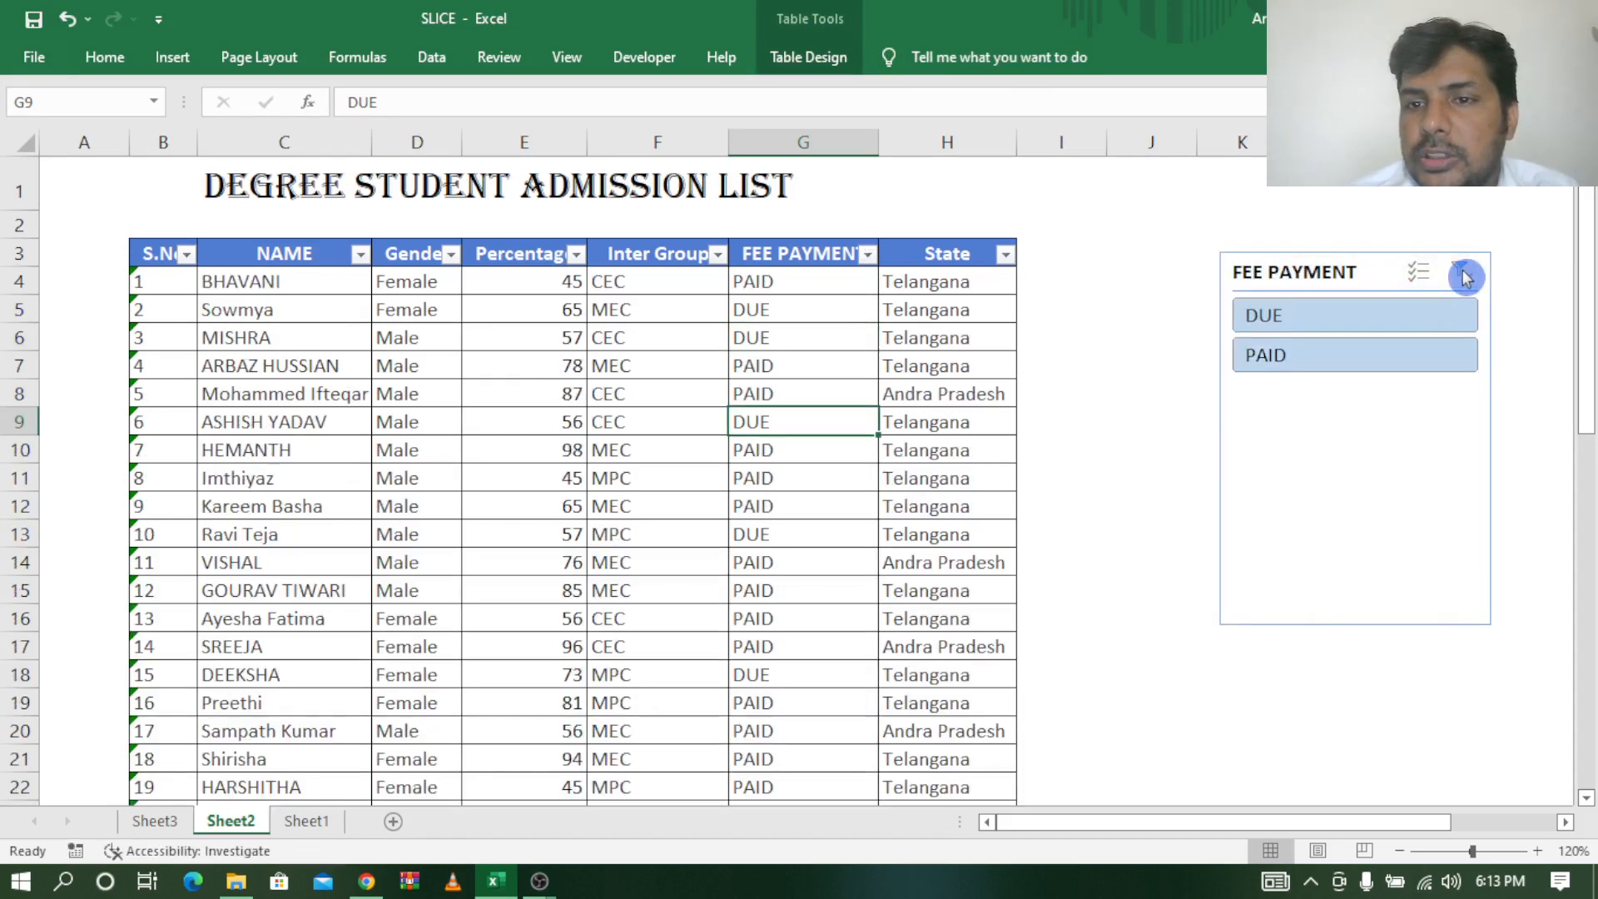
{"action": "left_click", "coordinate": [1323, 275]}
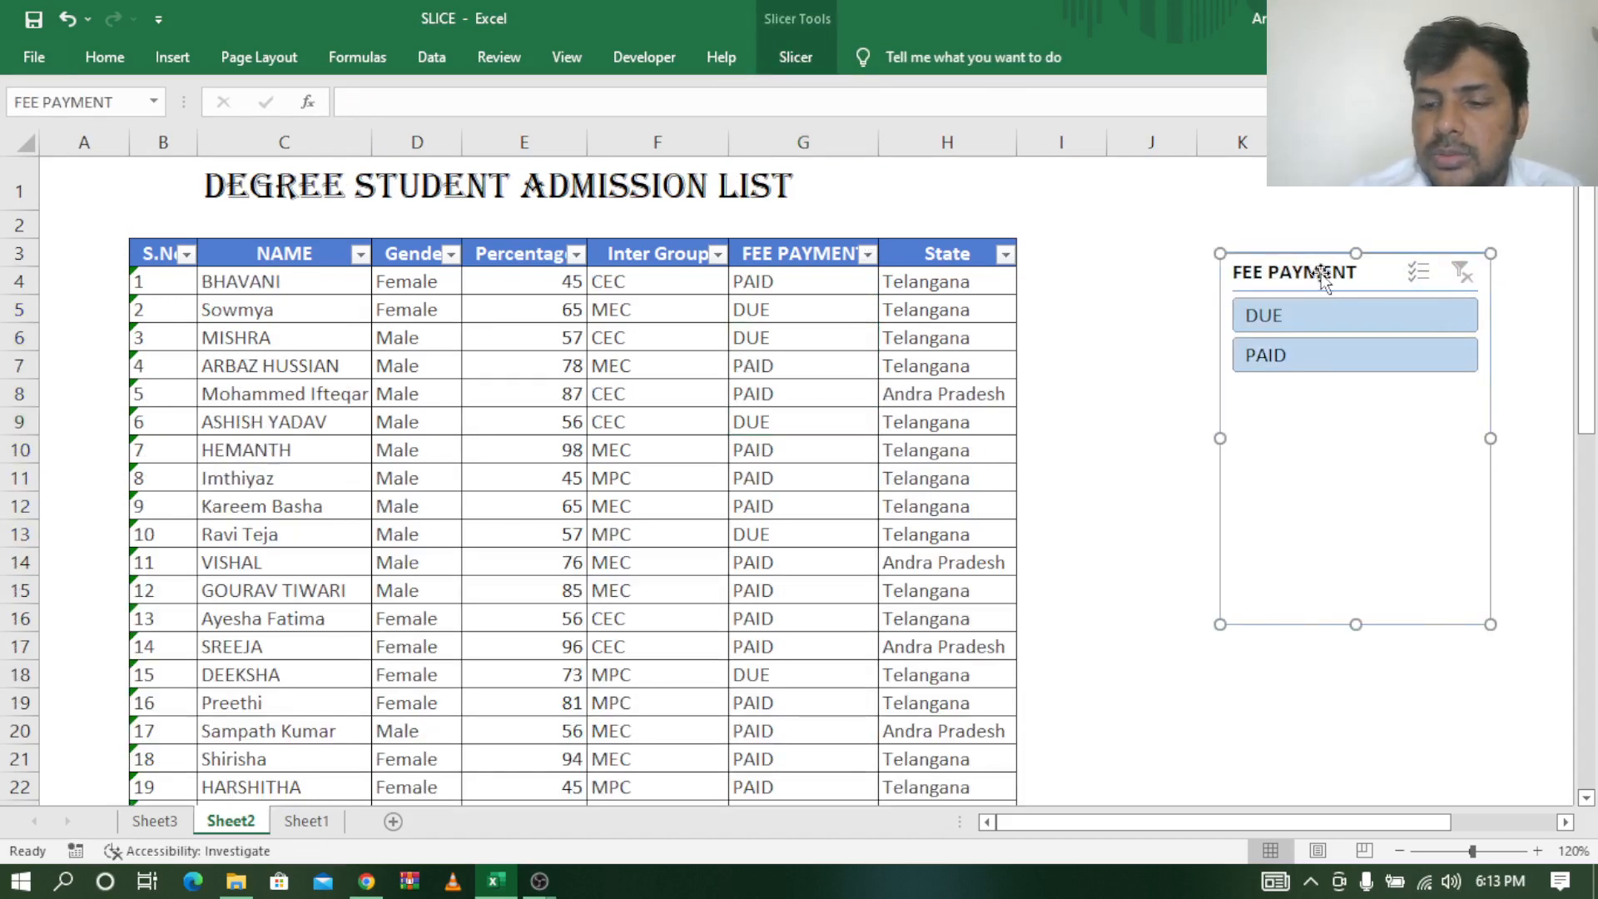
{"action": "key", "text": "Delete"}
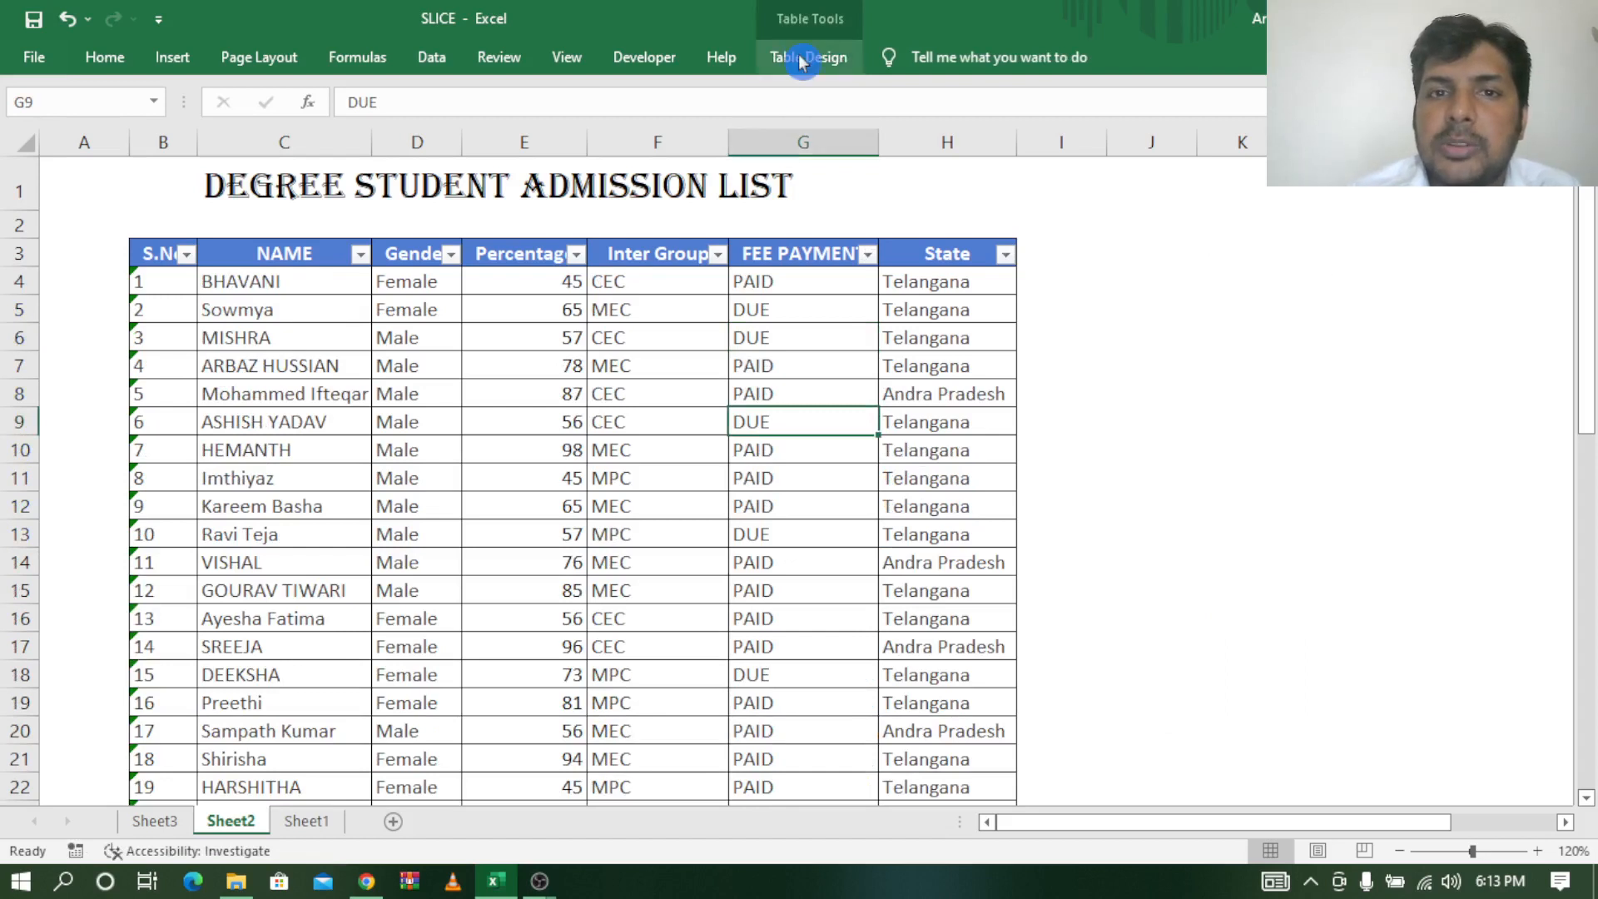
Insert slicers for the Gender and FEE PAYMENT columns together and place them side by side next to the student table.
{"action": "left_click", "coordinate": [801, 60]}
{"action": "left_click", "coordinate": [360, 124]}
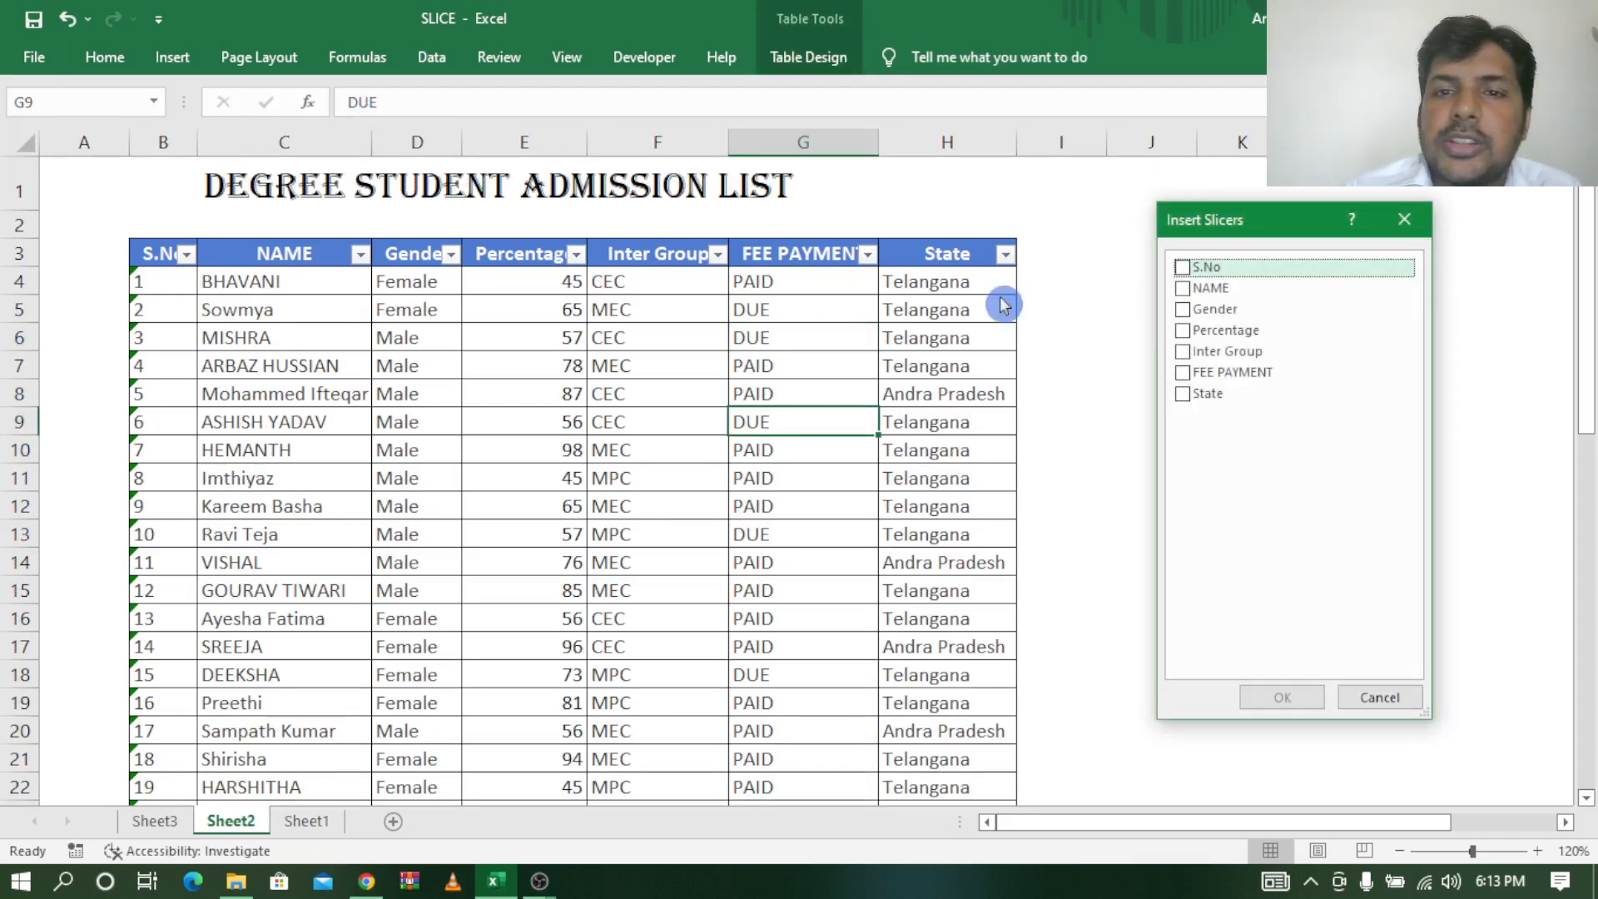
{"action": "left_click", "coordinate": [1193, 379]}
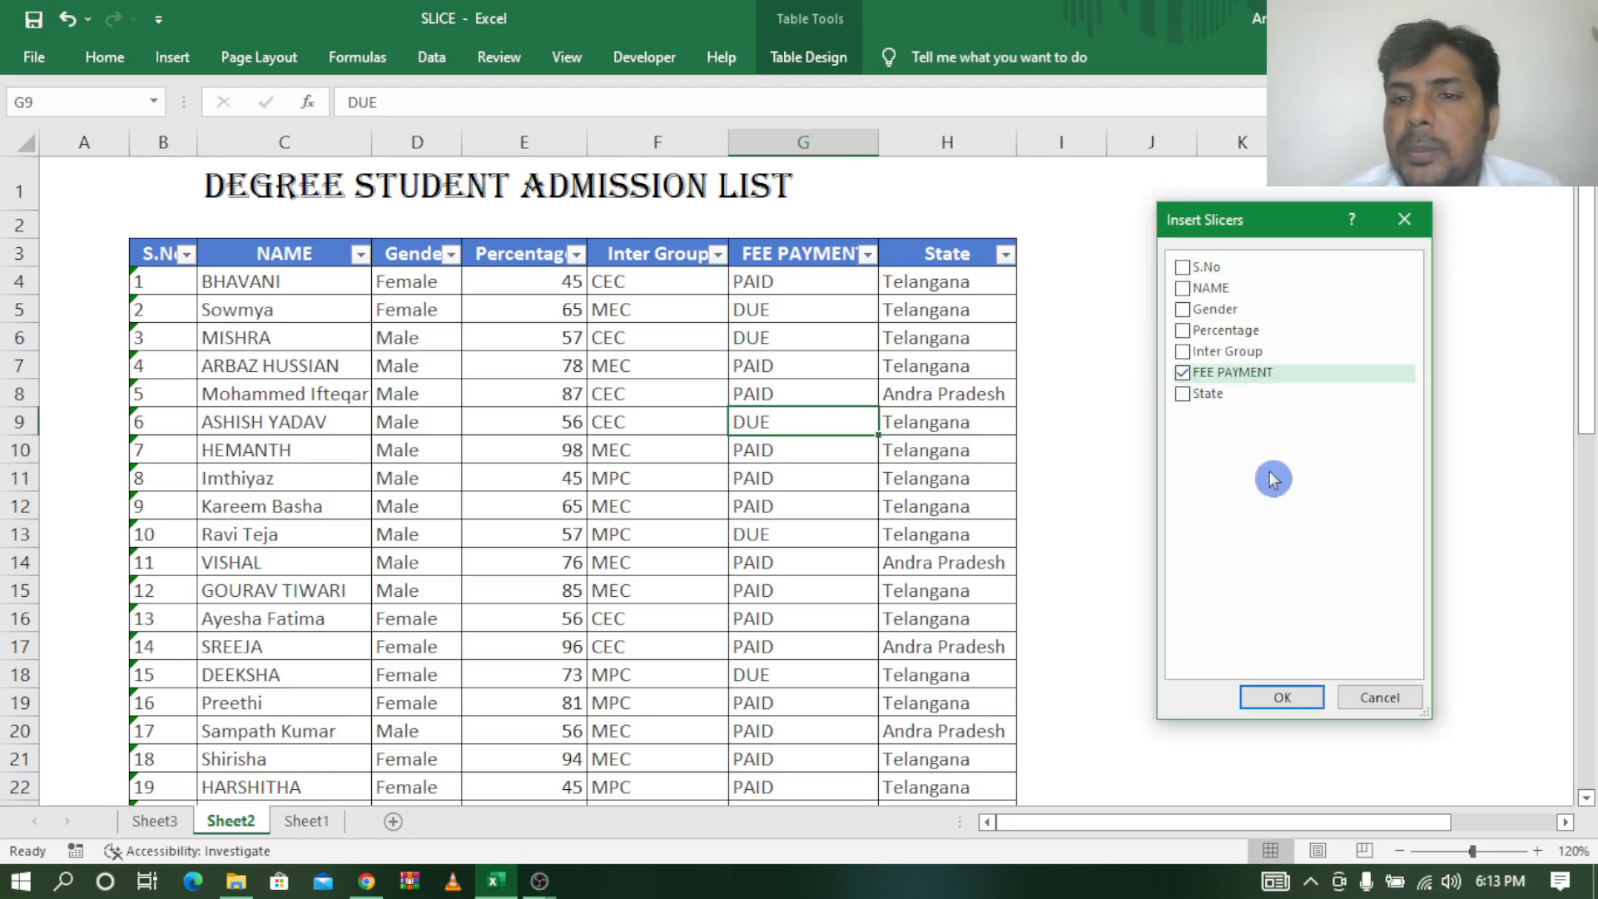
{"action": "left_click", "coordinate": [1199, 309]}
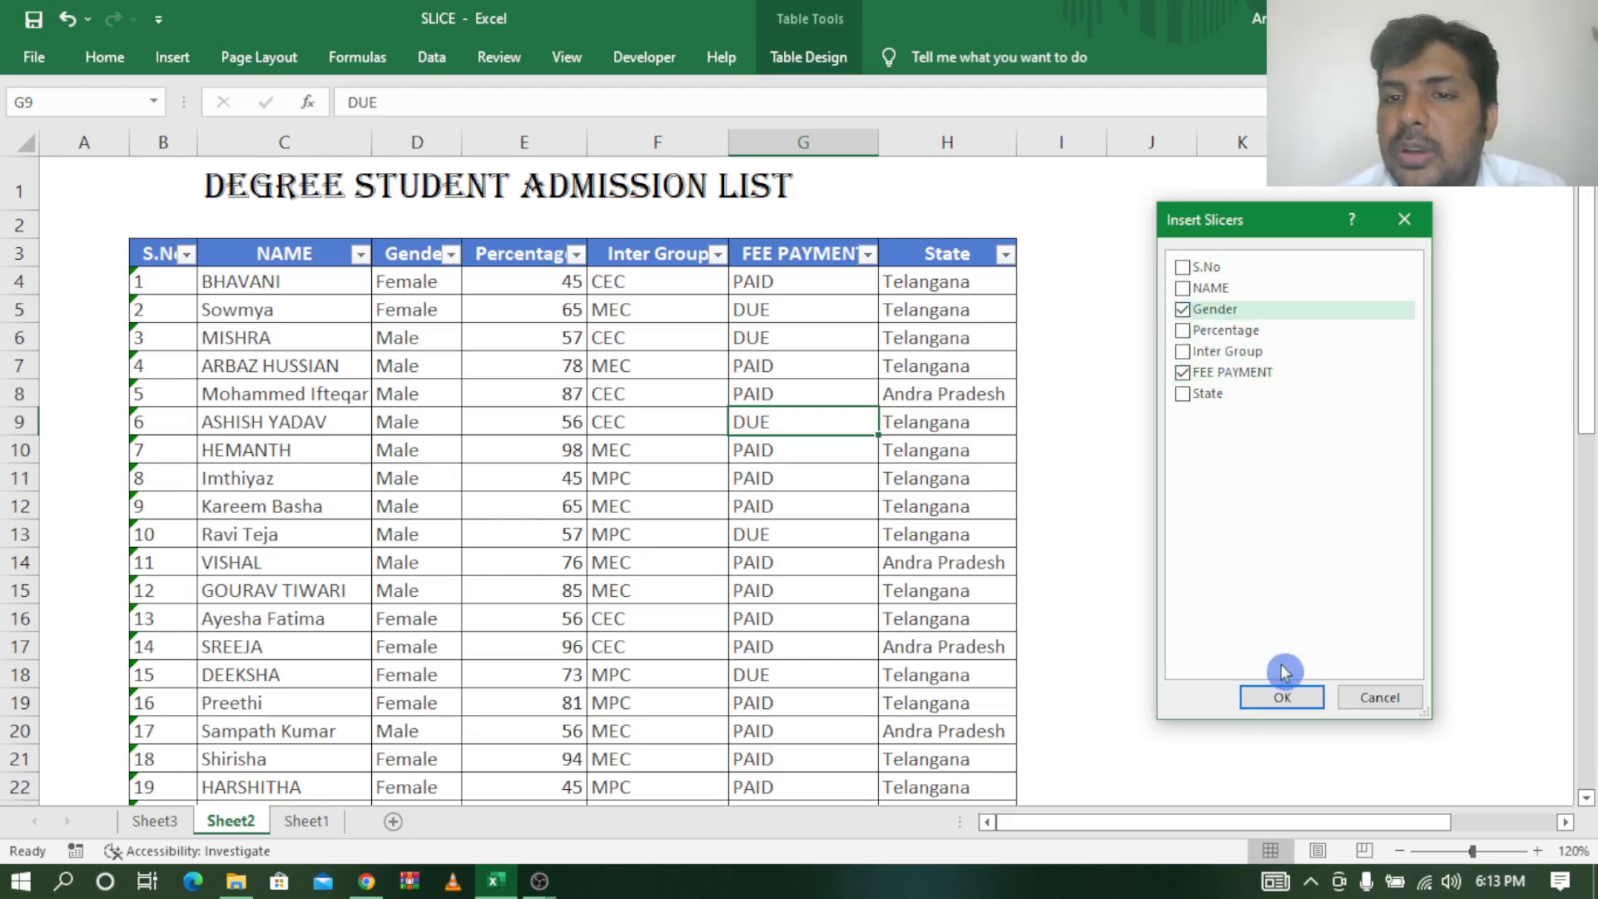
{"action": "left_click", "coordinate": [1284, 696]}
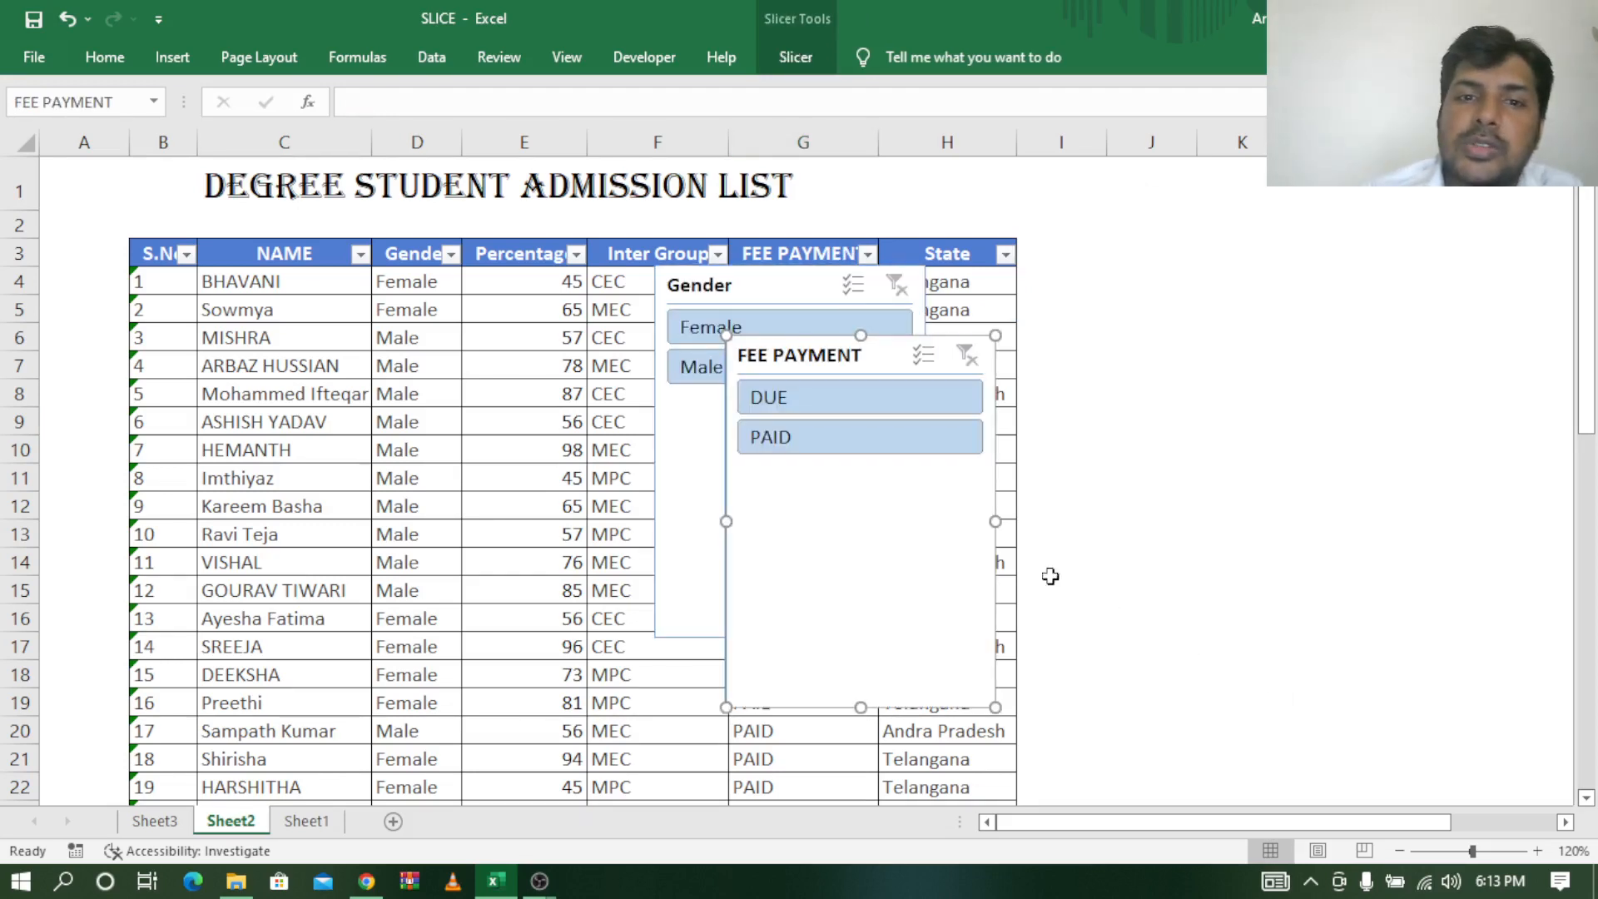
{"action": "left_click_drag", "start_coordinate": [817, 356], "coordinate": [1164, 277]}
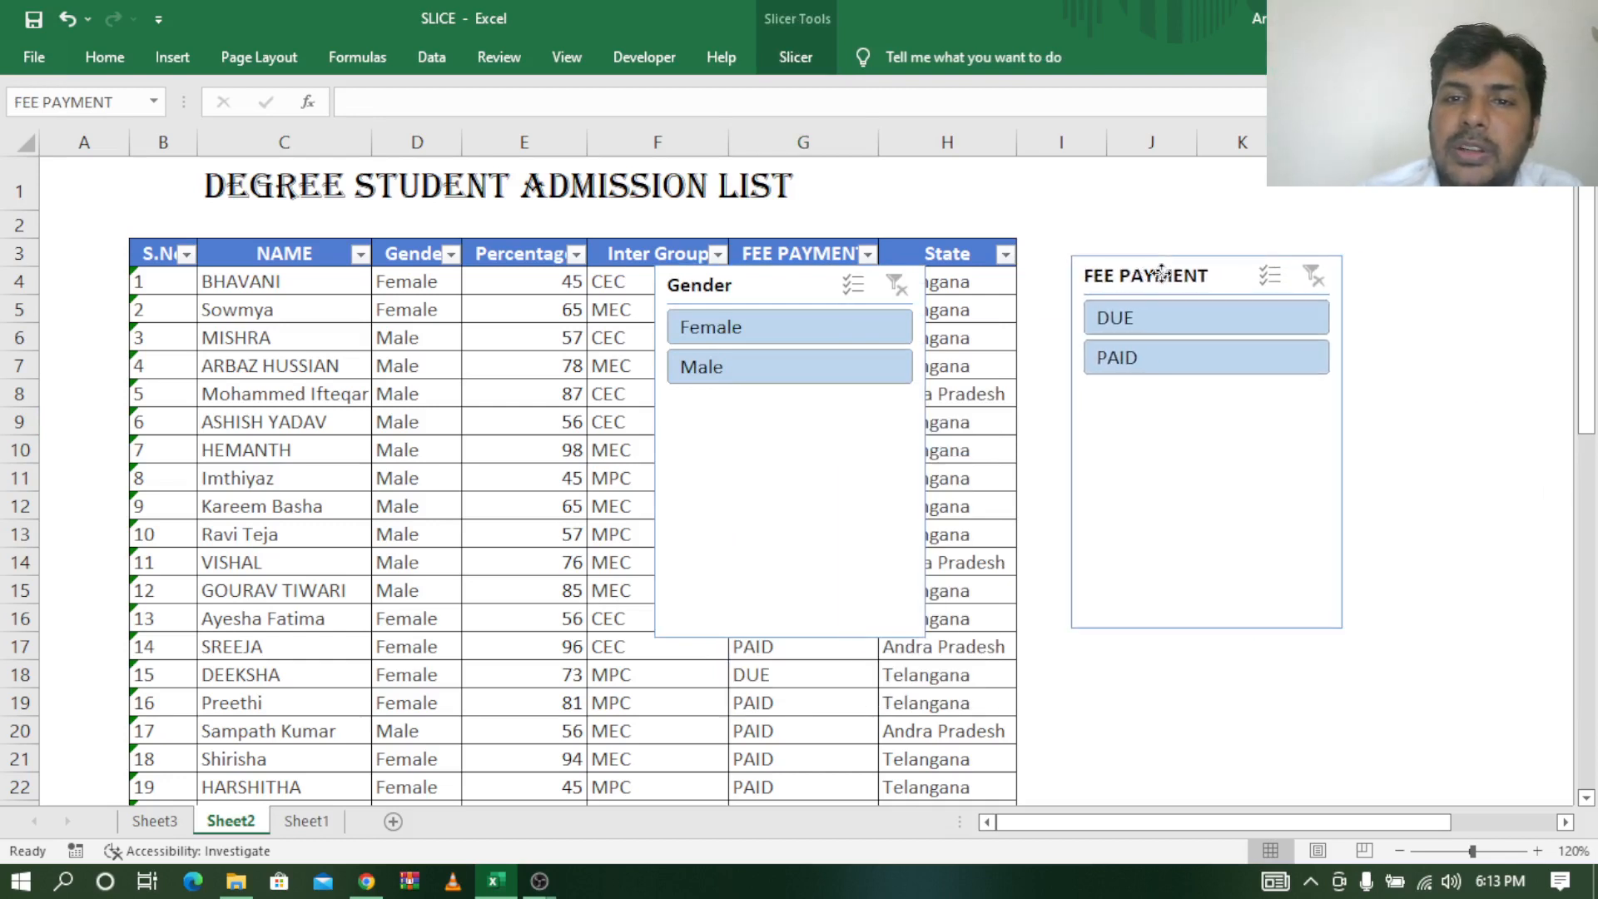
{"action": "left_click_drag", "start_coordinate": [725, 284], "coordinate": [1439, 273]}
Filter the table to female students with paid fees by choosing PAID and Female in the two slicers.
{"action": "left_click", "coordinate": [1120, 360]}
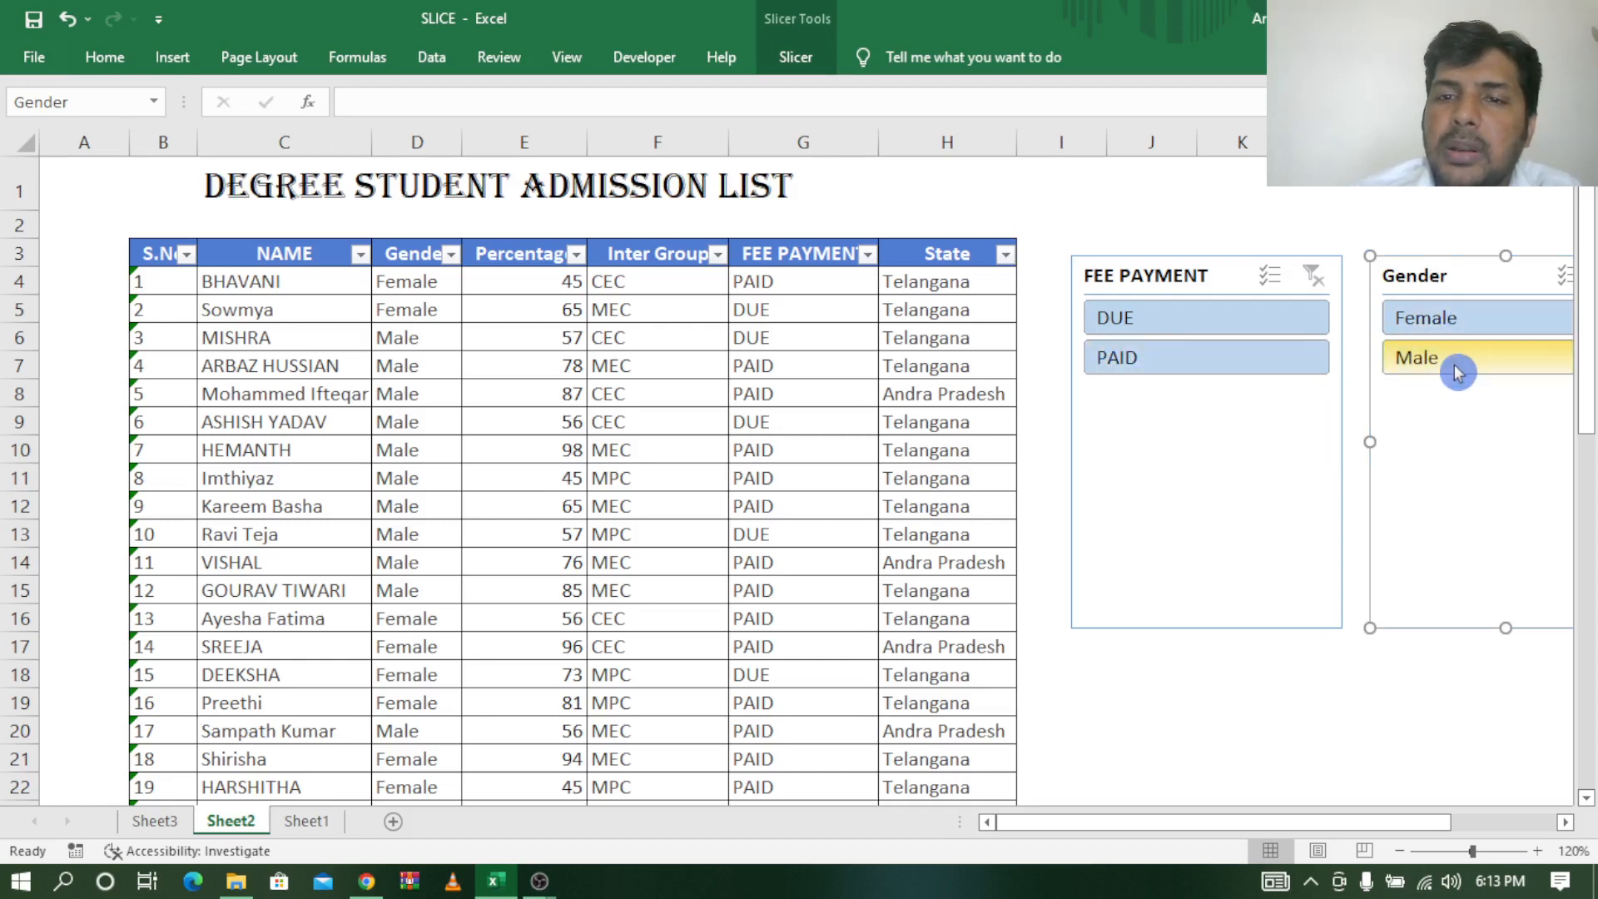
{"action": "left_click", "coordinate": [1154, 372]}
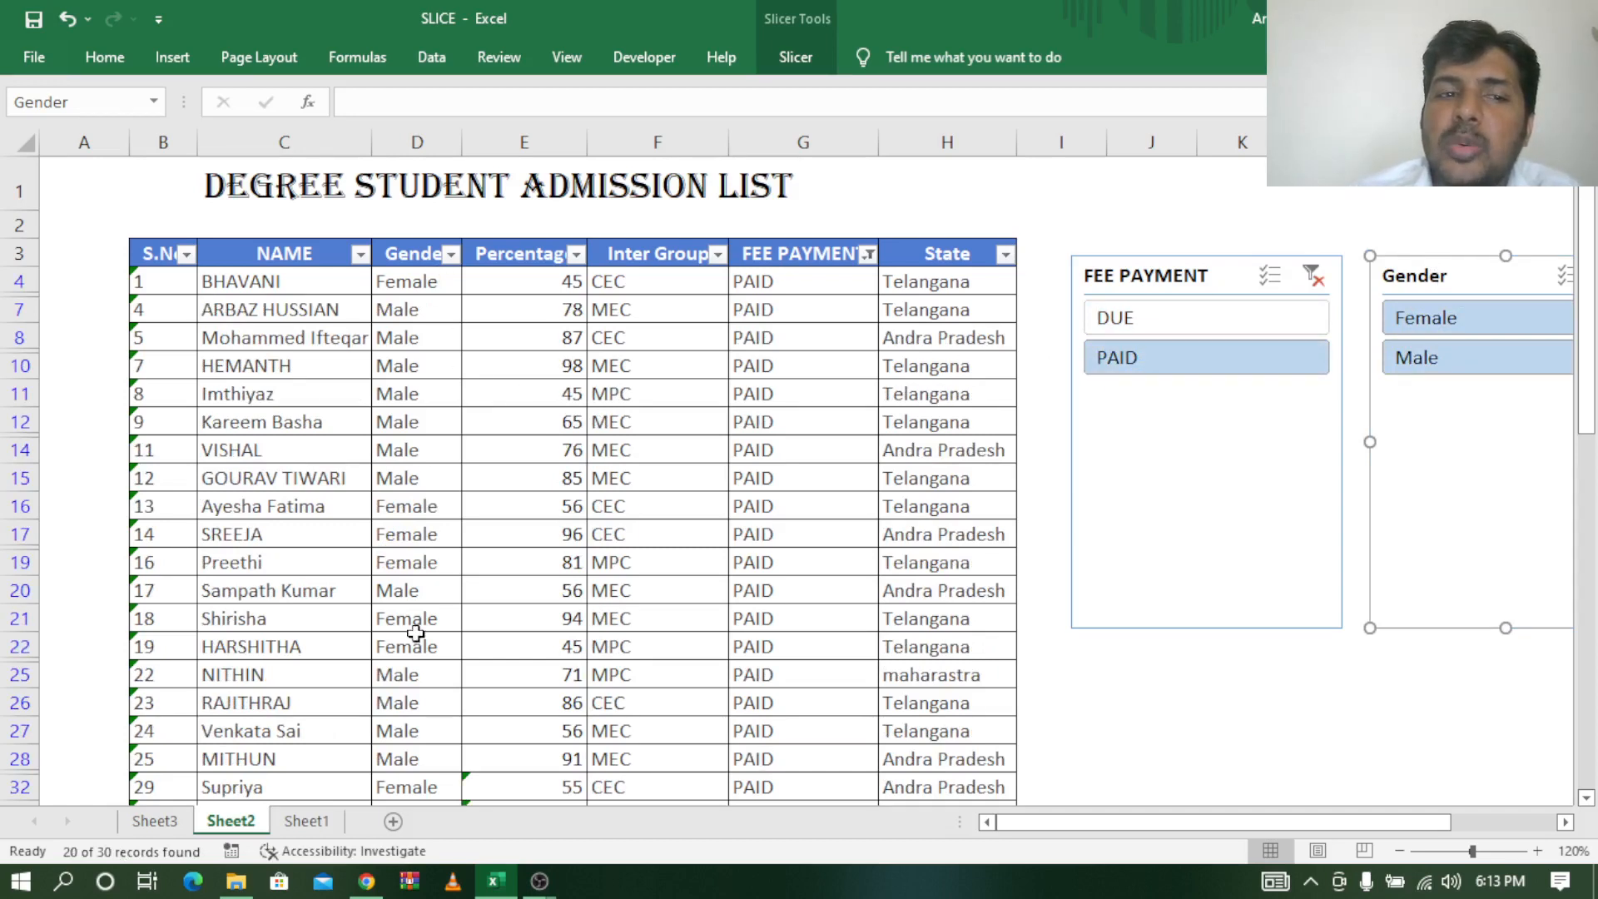
{"action": "left_click", "coordinate": [1469, 332]}
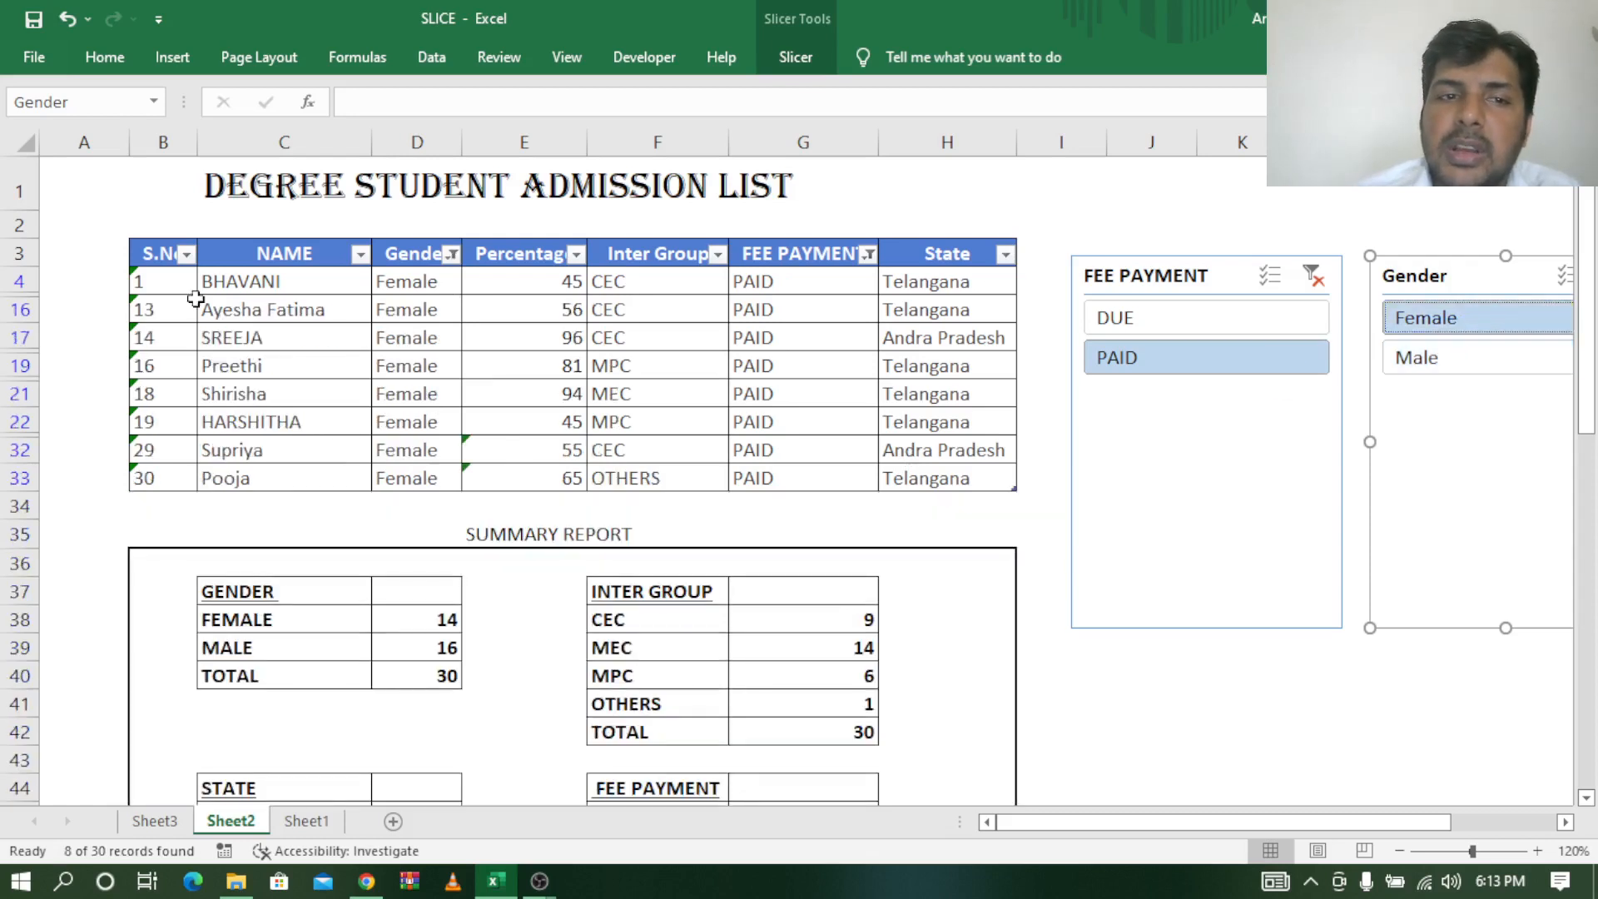
Count the filtered female students with paid fees and enter 8 for FEMALE under FEE PAID GENDER WISE.
{"action": "left_click_drag", "start_coordinate": [418, 281], "coordinate": [417, 479]}
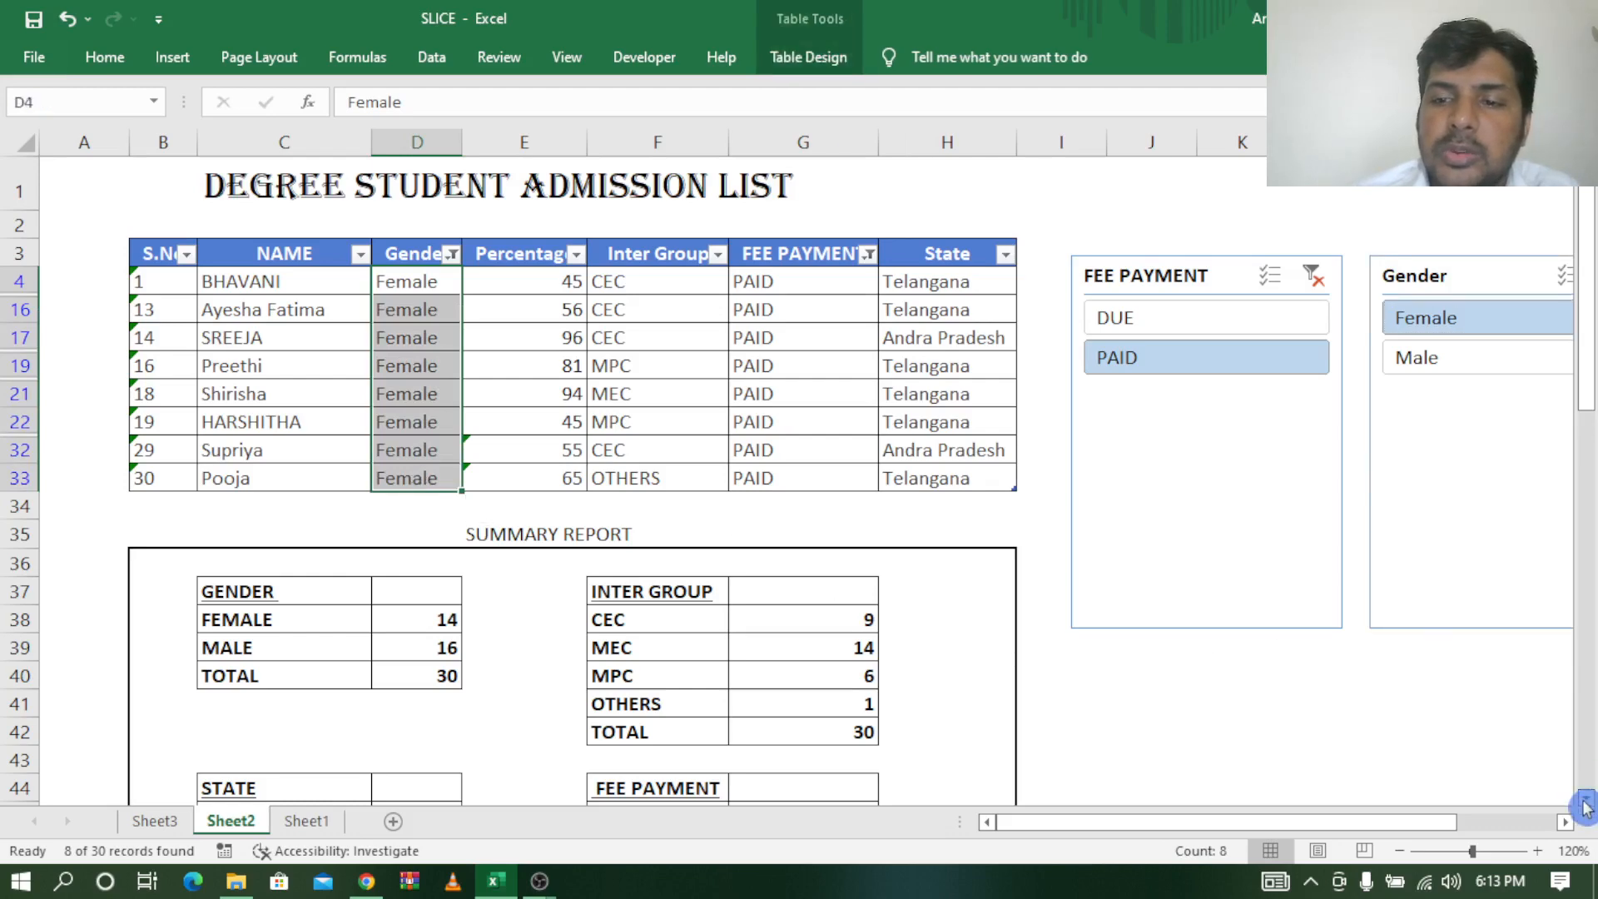
{"action": "left_click_drag", "start_coordinate": [1586, 806], "coordinate": [1586, 806]}
{"action": "left_click", "coordinate": [416, 678]}
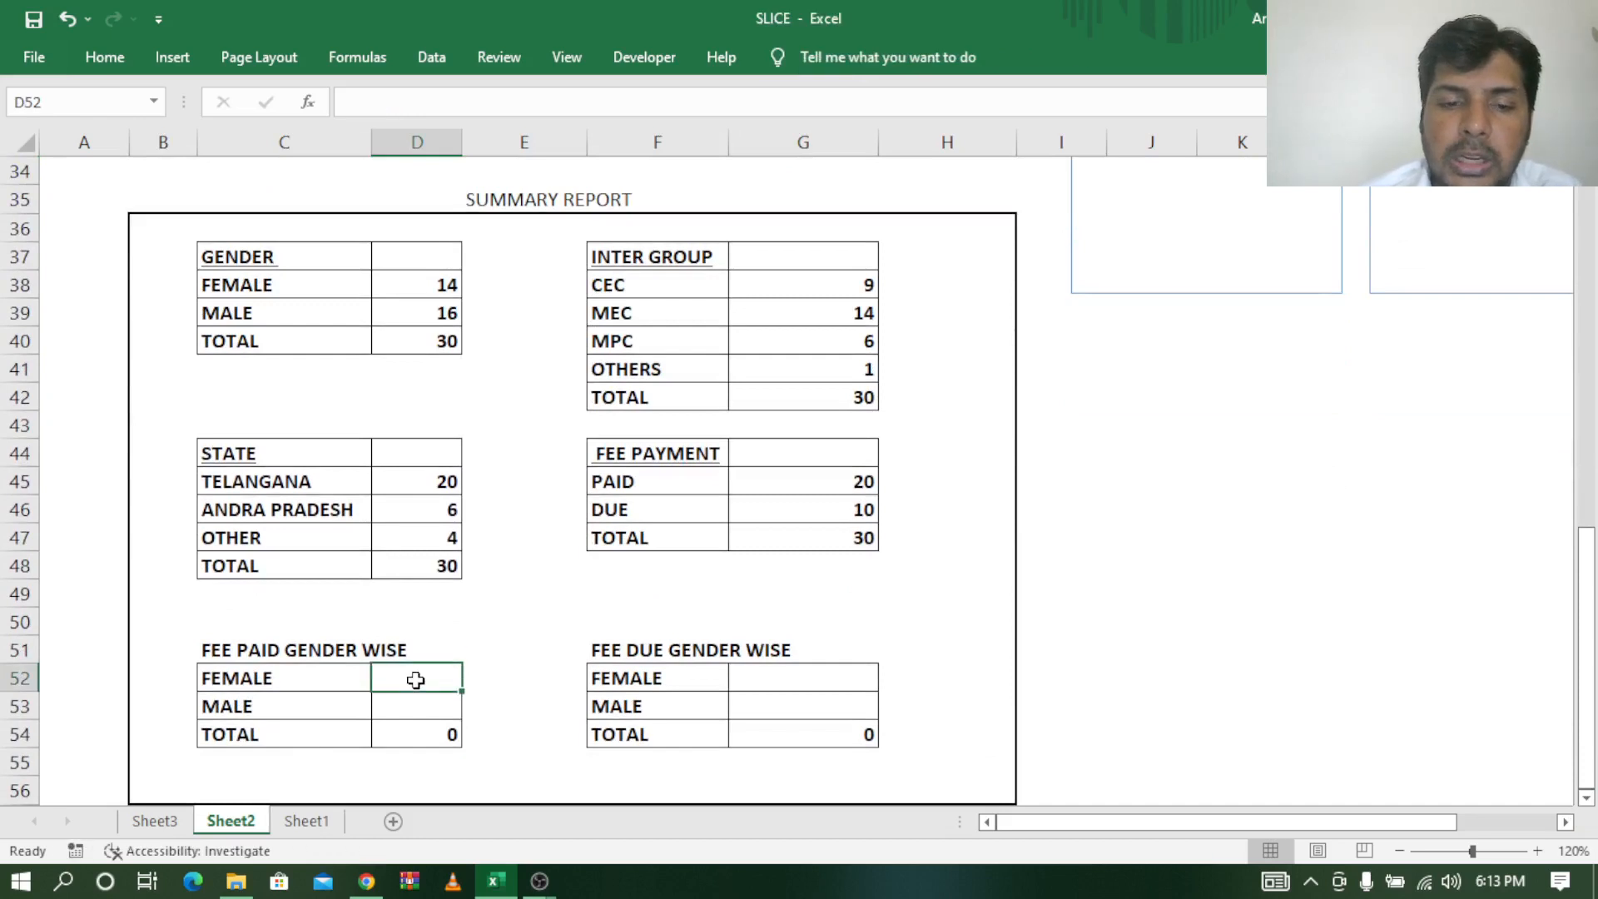
{"action": "type", "text": "8"}
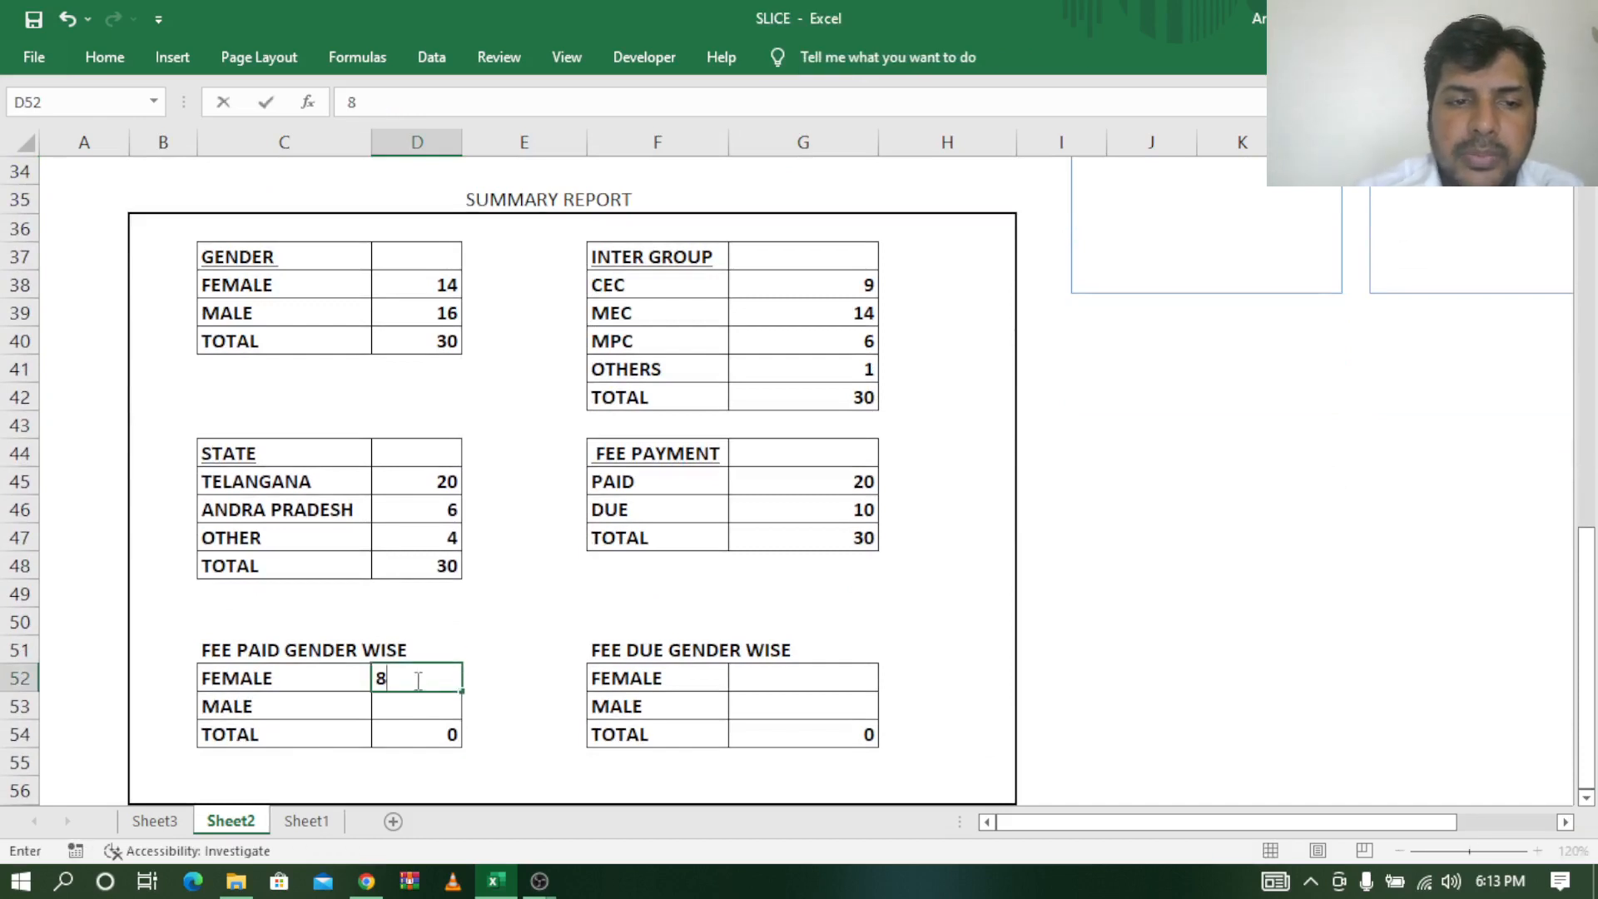
{"action": "left_click", "coordinate": [623, 616]}
Switch the Gender slicer to Male with PAID still chosen and select the filtered Gender cells to count them.
{"action": "scroll", "coordinate": [583, 481], "scroll_direction": "up", "scroll_amount": 3}
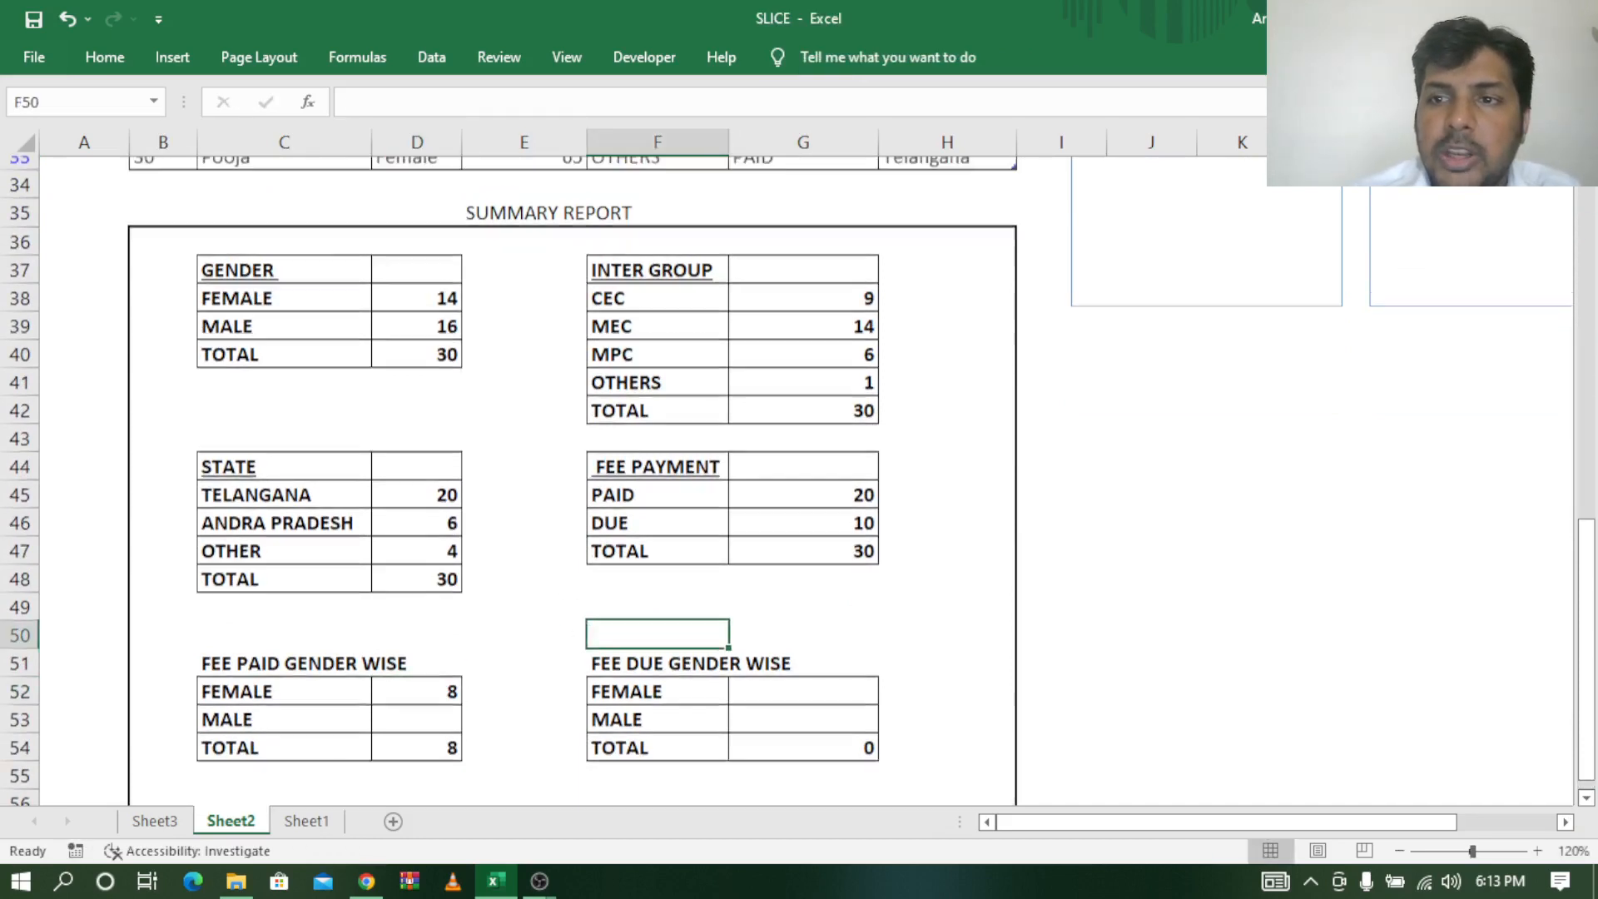
{"action": "scroll", "coordinate": [583, 333], "scroll_direction": "up", "scroll_amount": 1}
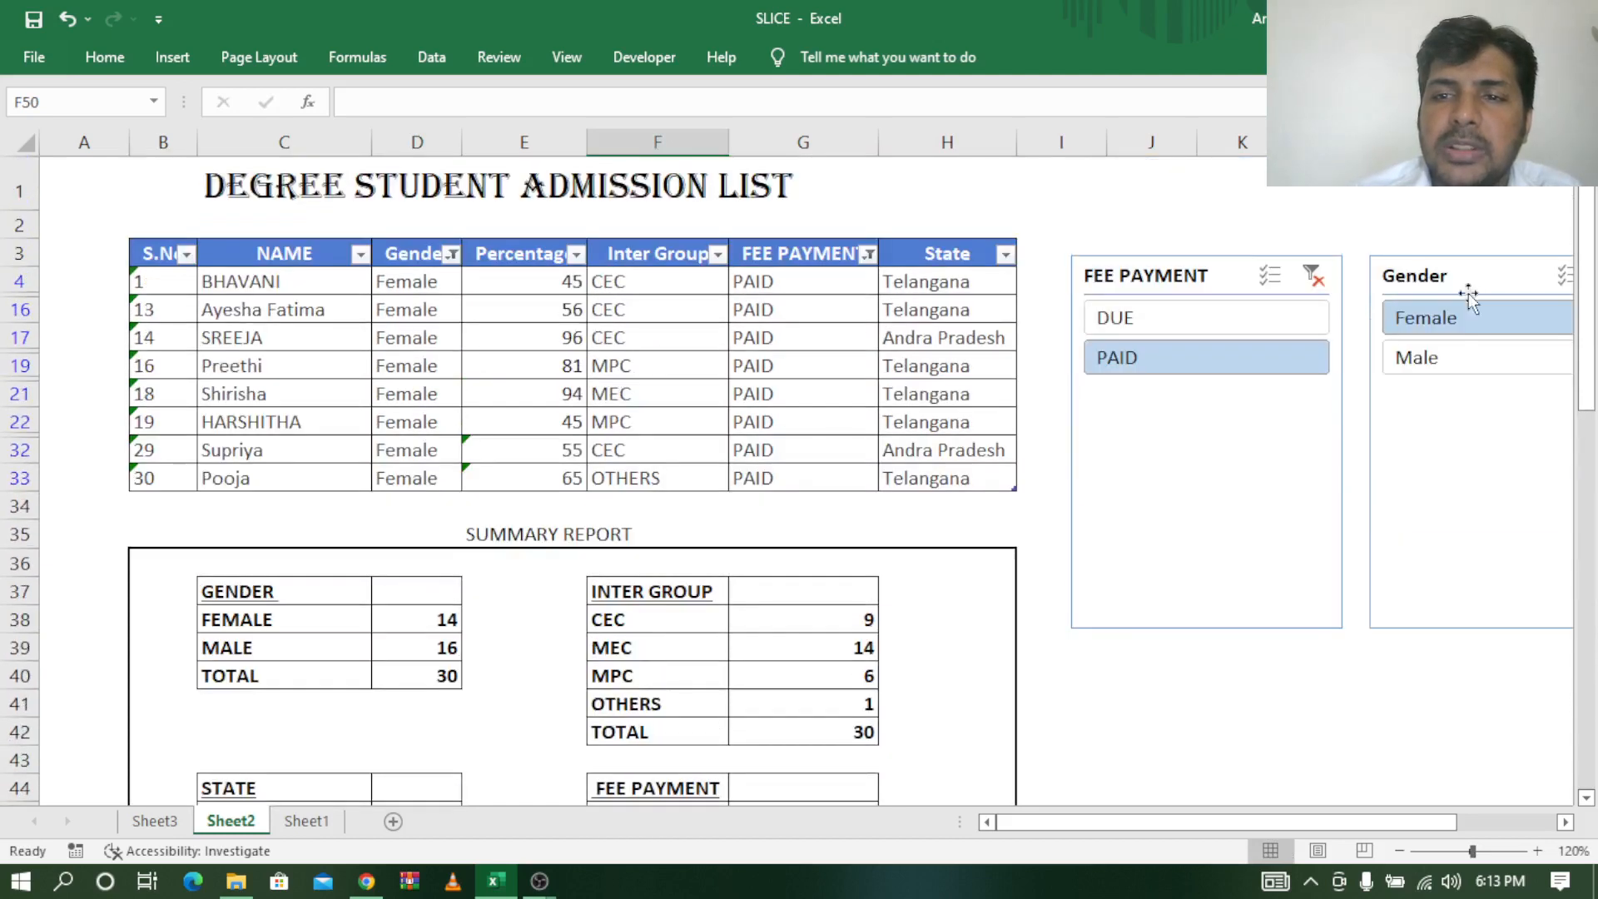
{"action": "left_click", "coordinate": [1456, 357]}
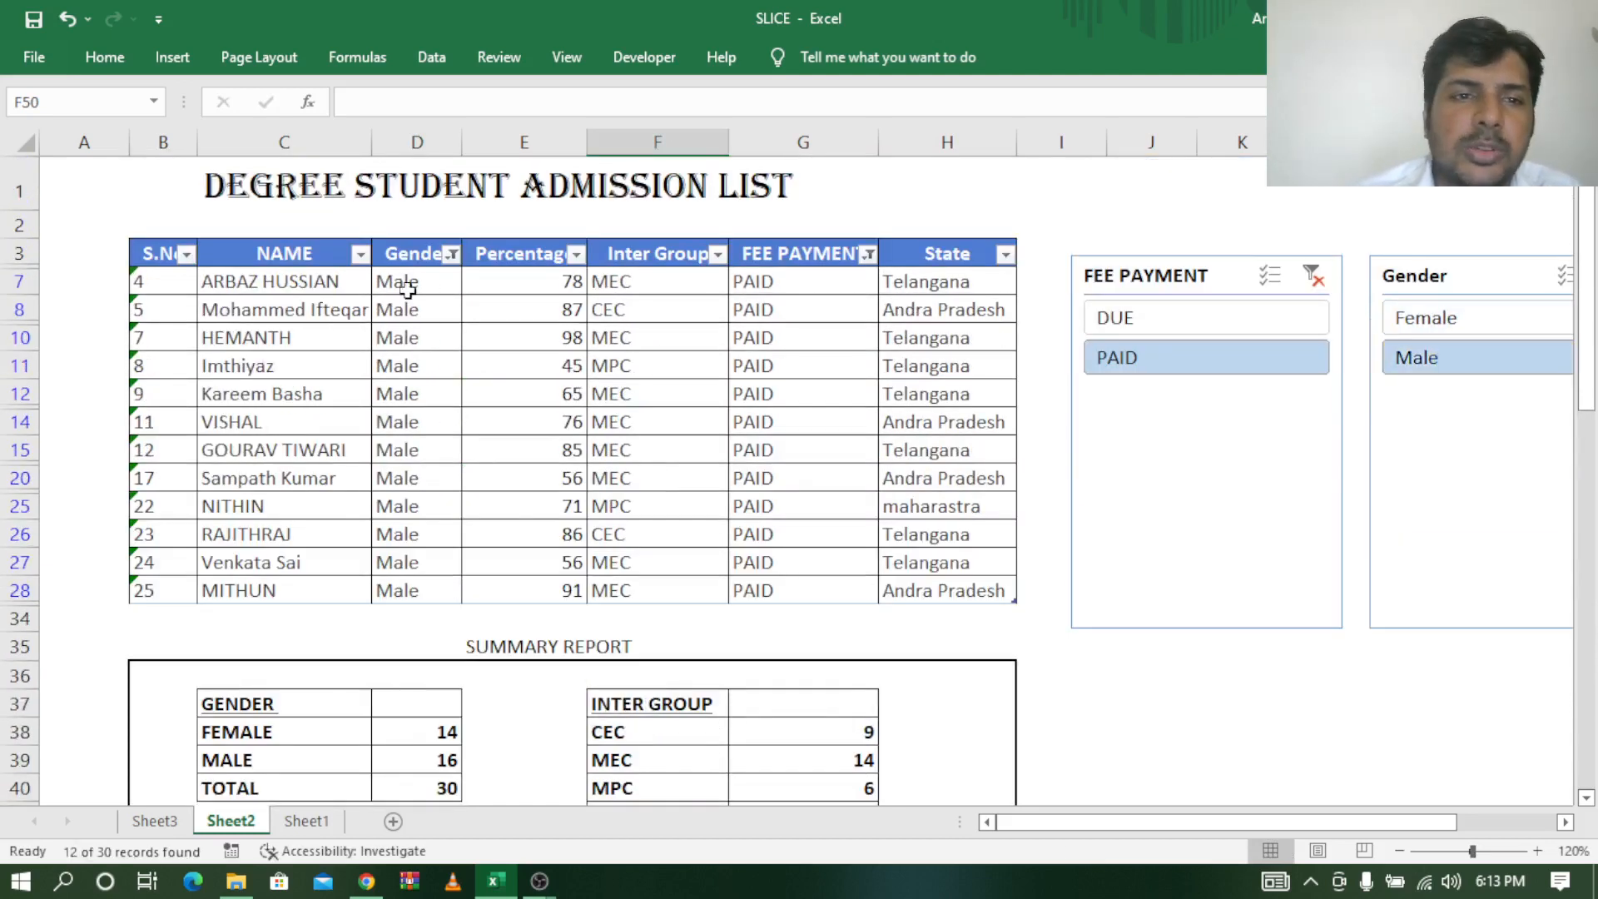
{"action": "left_click_drag", "start_coordinate": [408, 289], "coordinate": [404, 603]}
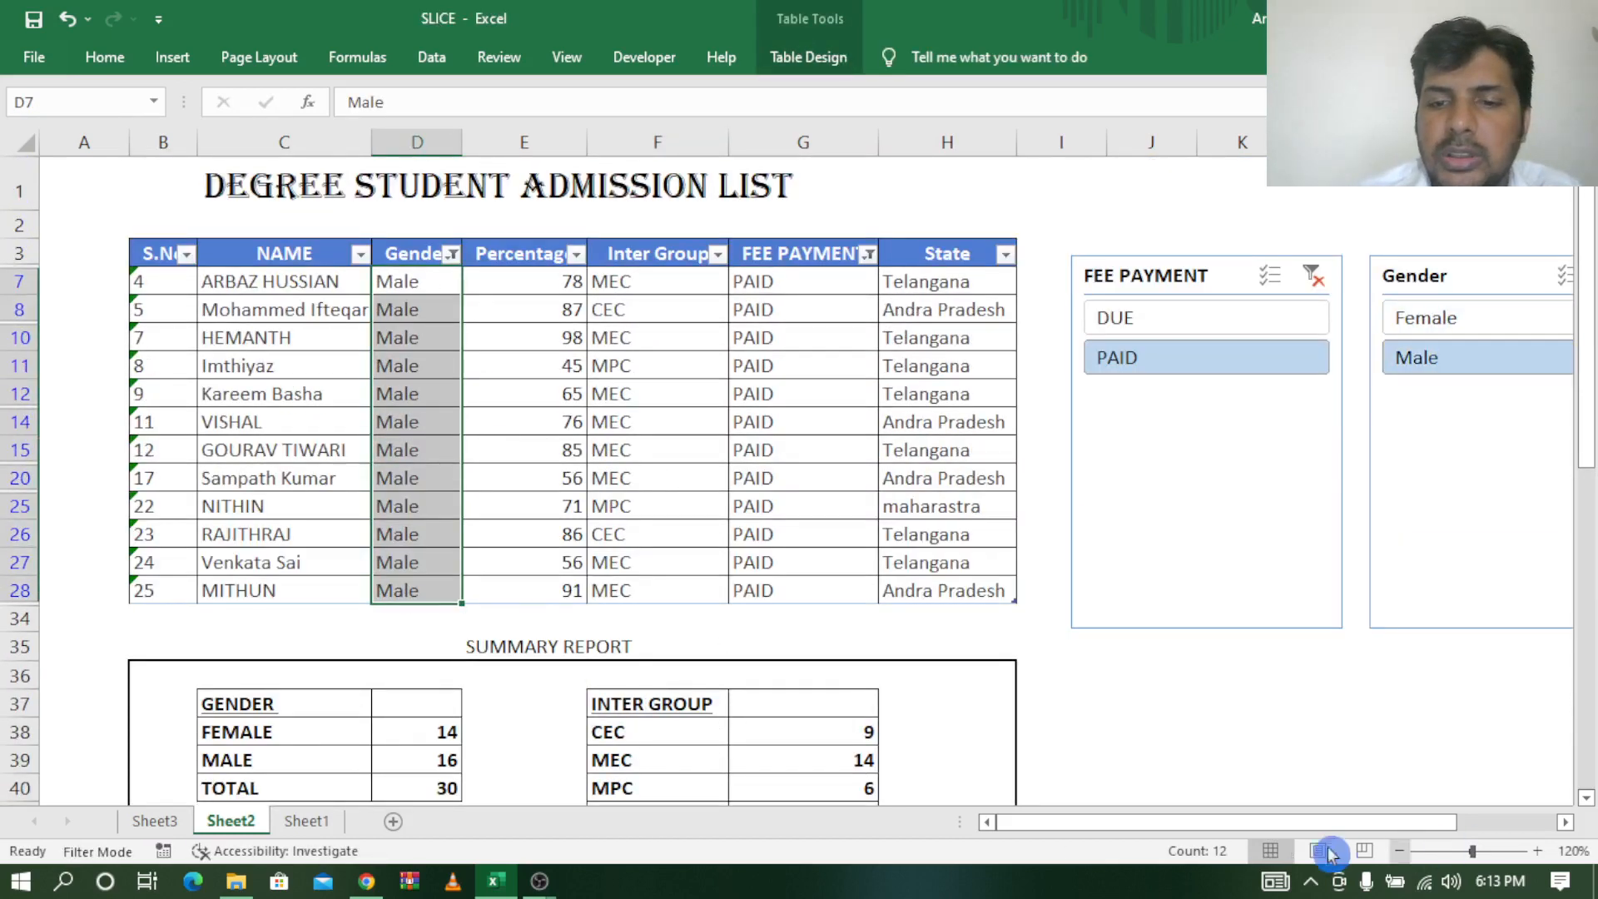
Enter 12 for MALE under FEE PAID GENDER WISE and compare the section's total with the PAID count.
{"action": "scroll", "coordinate": [1586, 798], "scroll_direction": "down", "scroll_amount": 6}
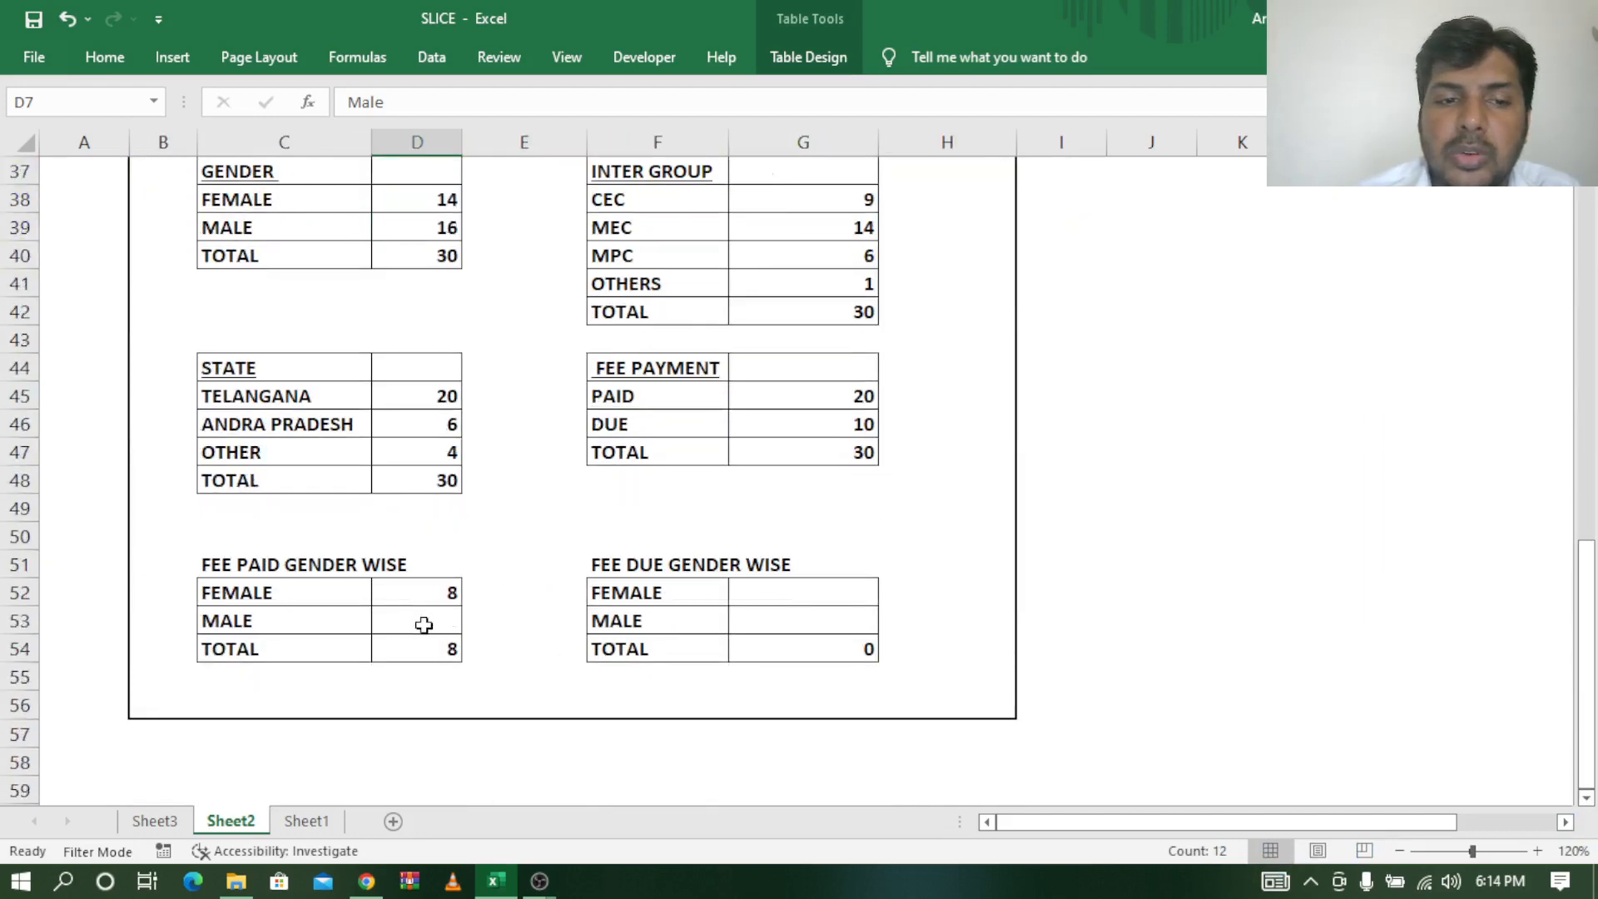
{"action": "left_click", "coordinate": [424, 625]}
{"action": "type", "text": "1"}
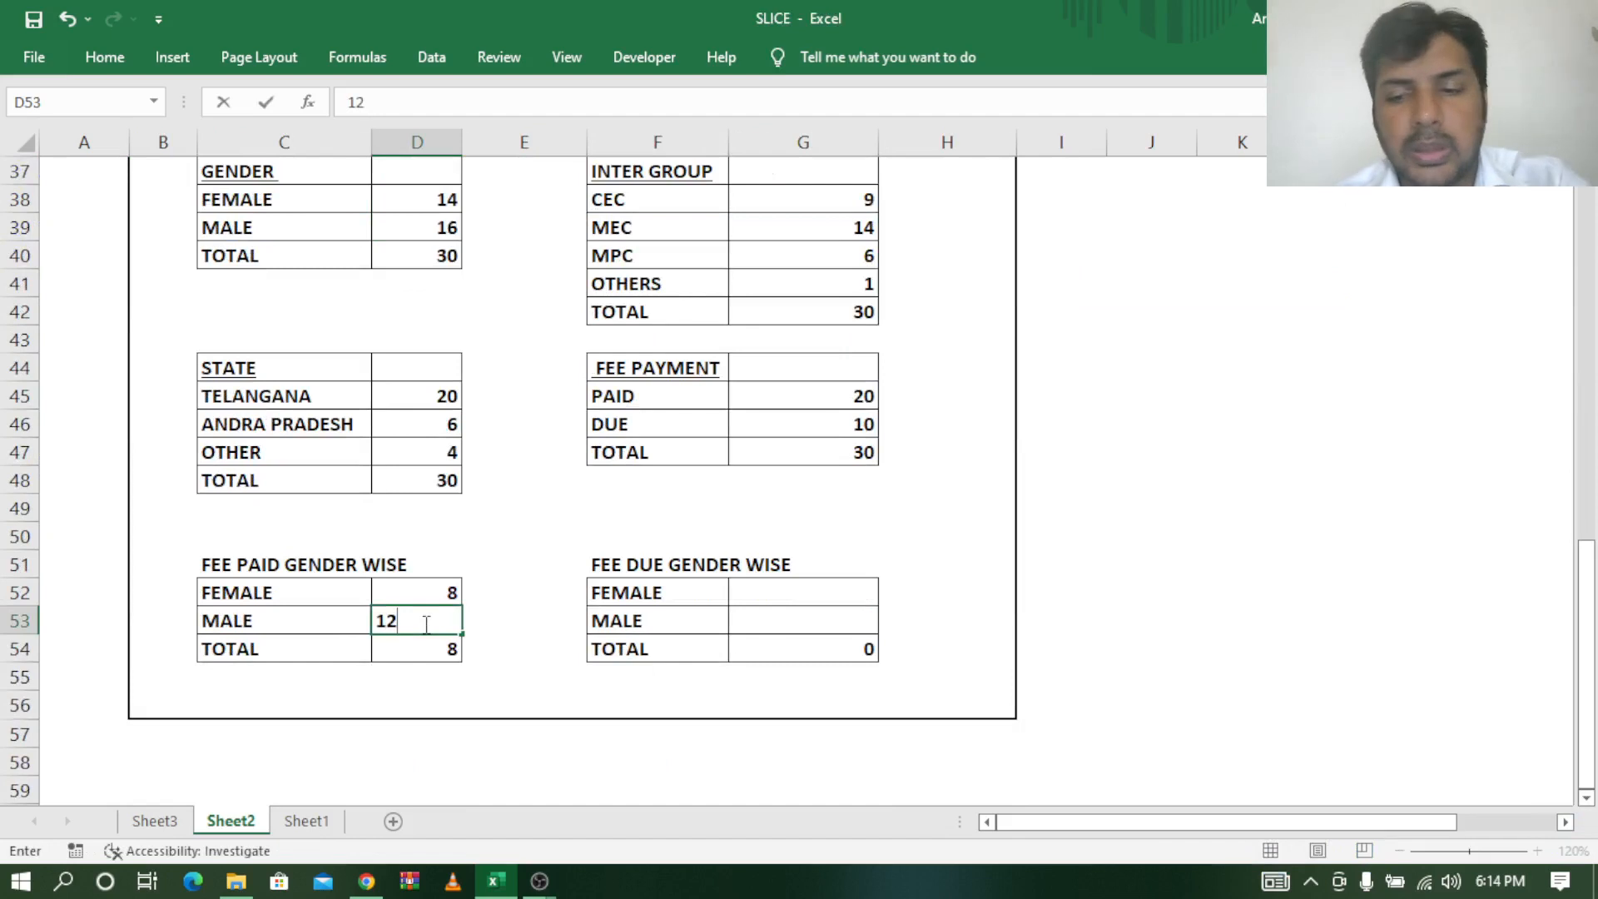
{"action": "type", "text": "2"}
{"action": "key", "text": "Return"}
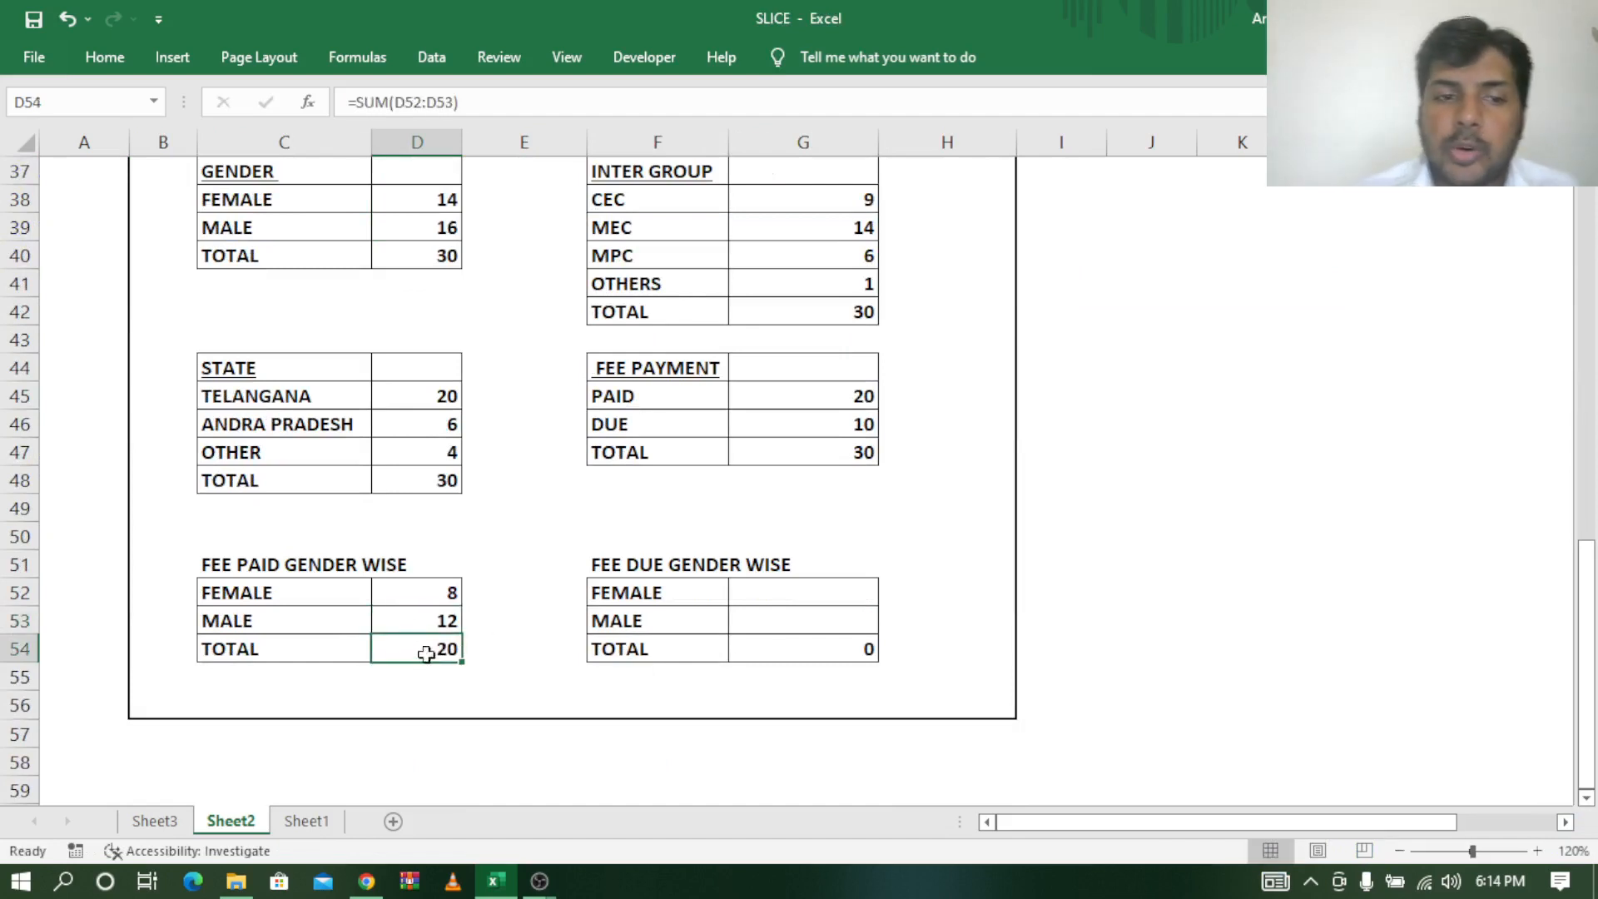
{"action": "left_click", "coordinate": [830, 402]}
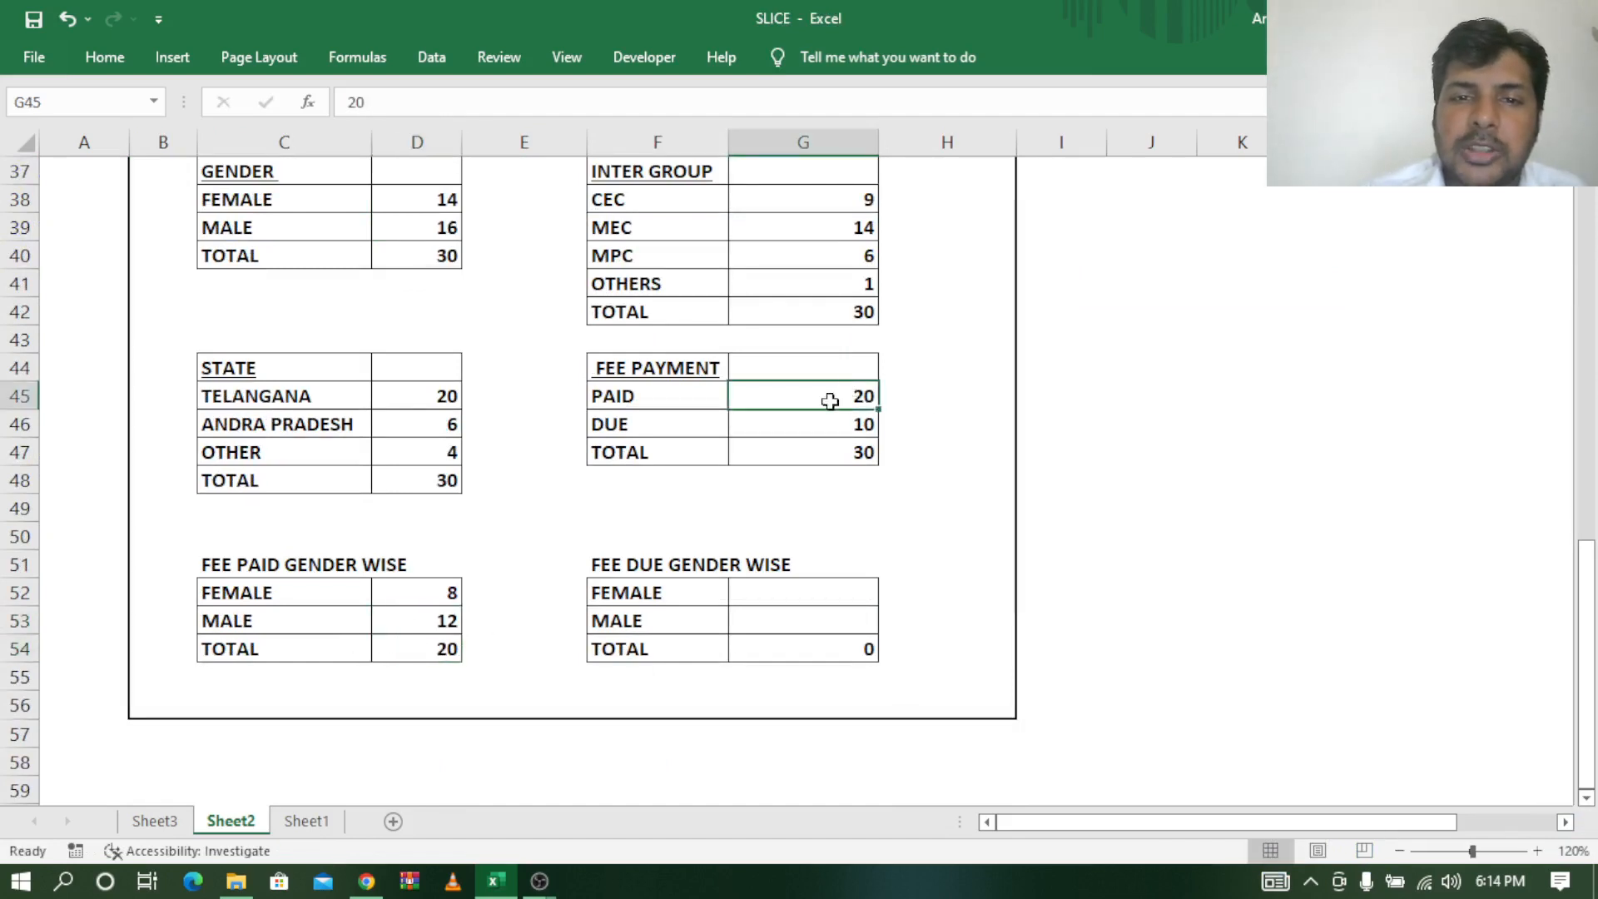
{"action": "left_click", "coordinate": [427, 652]}
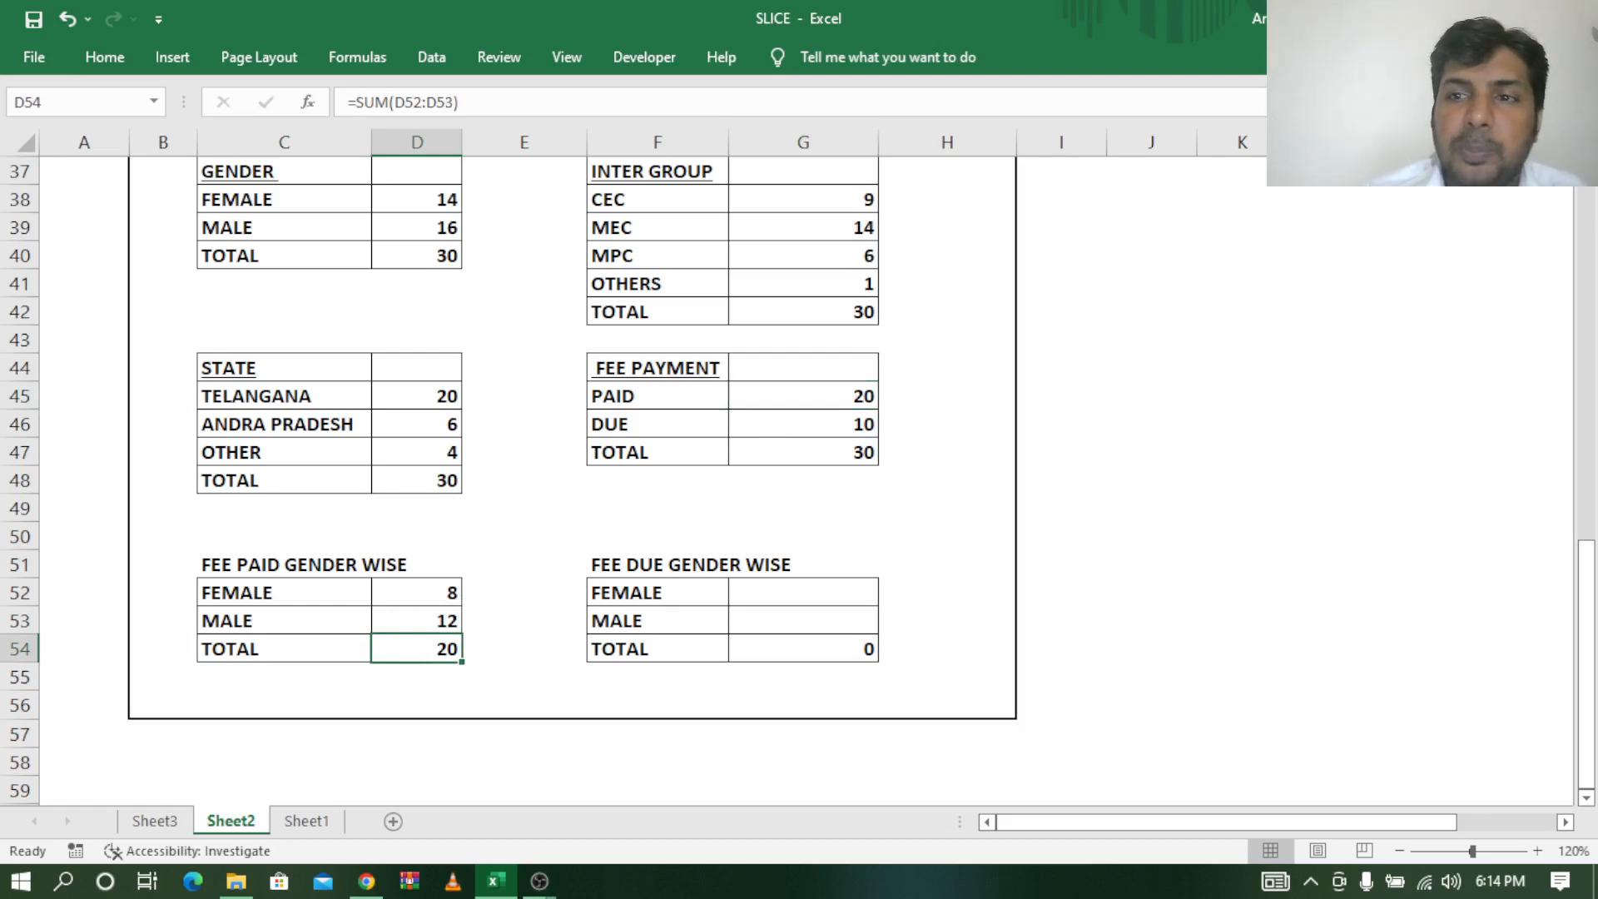
Filter the table to female students with due fees using the two slicers, moving the Gender slicer slightly closer to the FEE PAYMENT slicer.
{"action": "scroll", "coordinate": [583, 474], "scroll_direction": "up", "scroll_amount": 6}
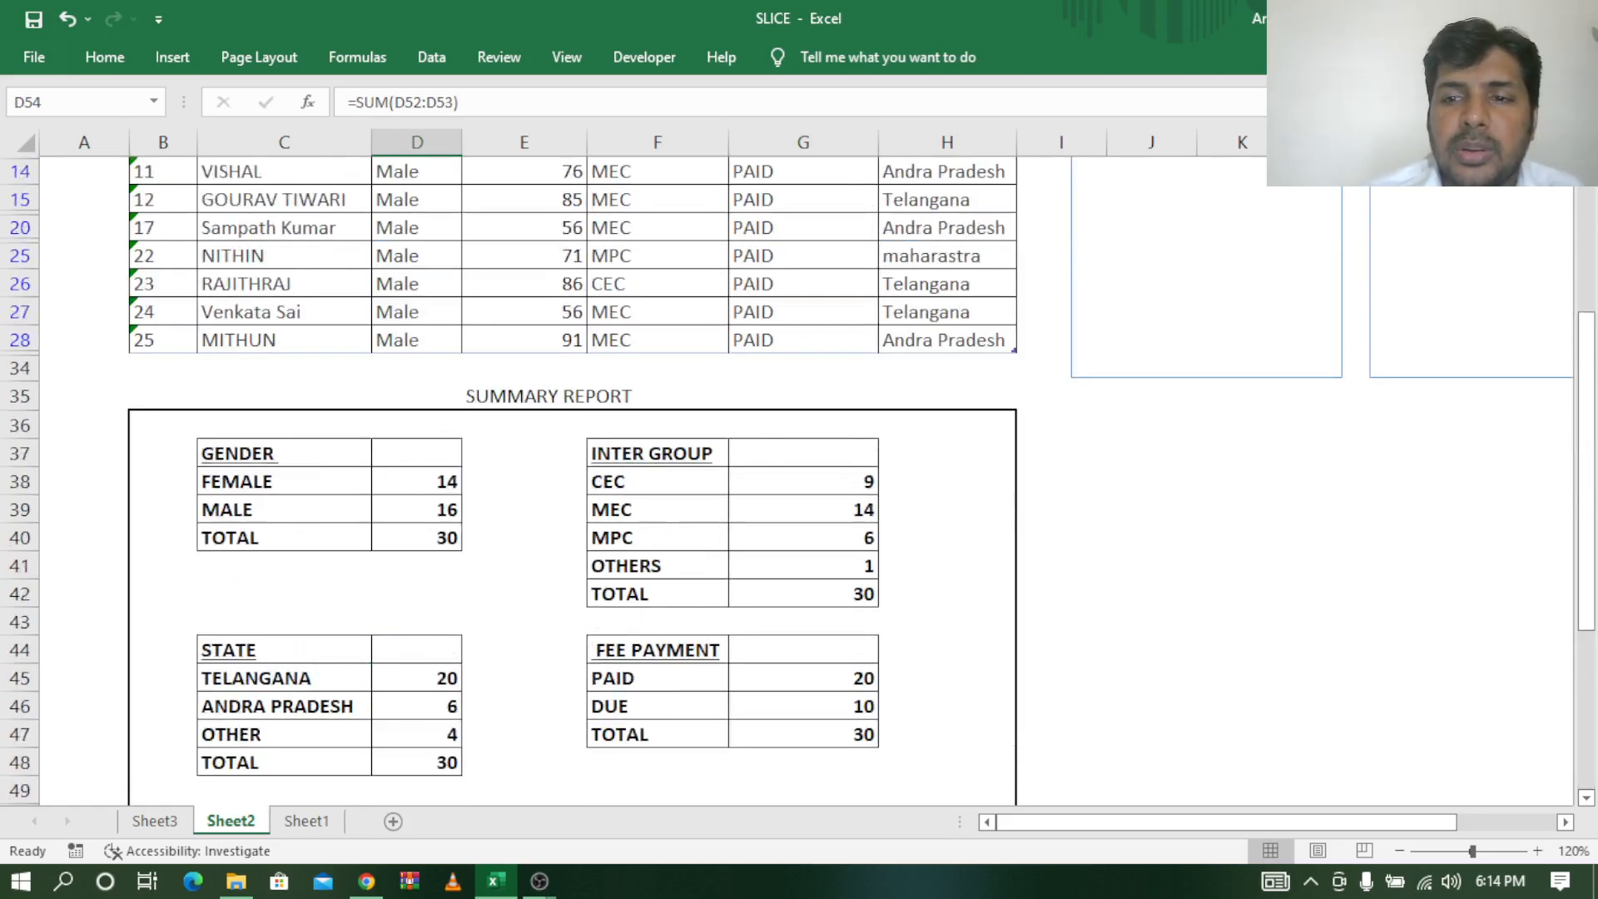
{"action": "left_click", "coordinate": [1116, 317]}
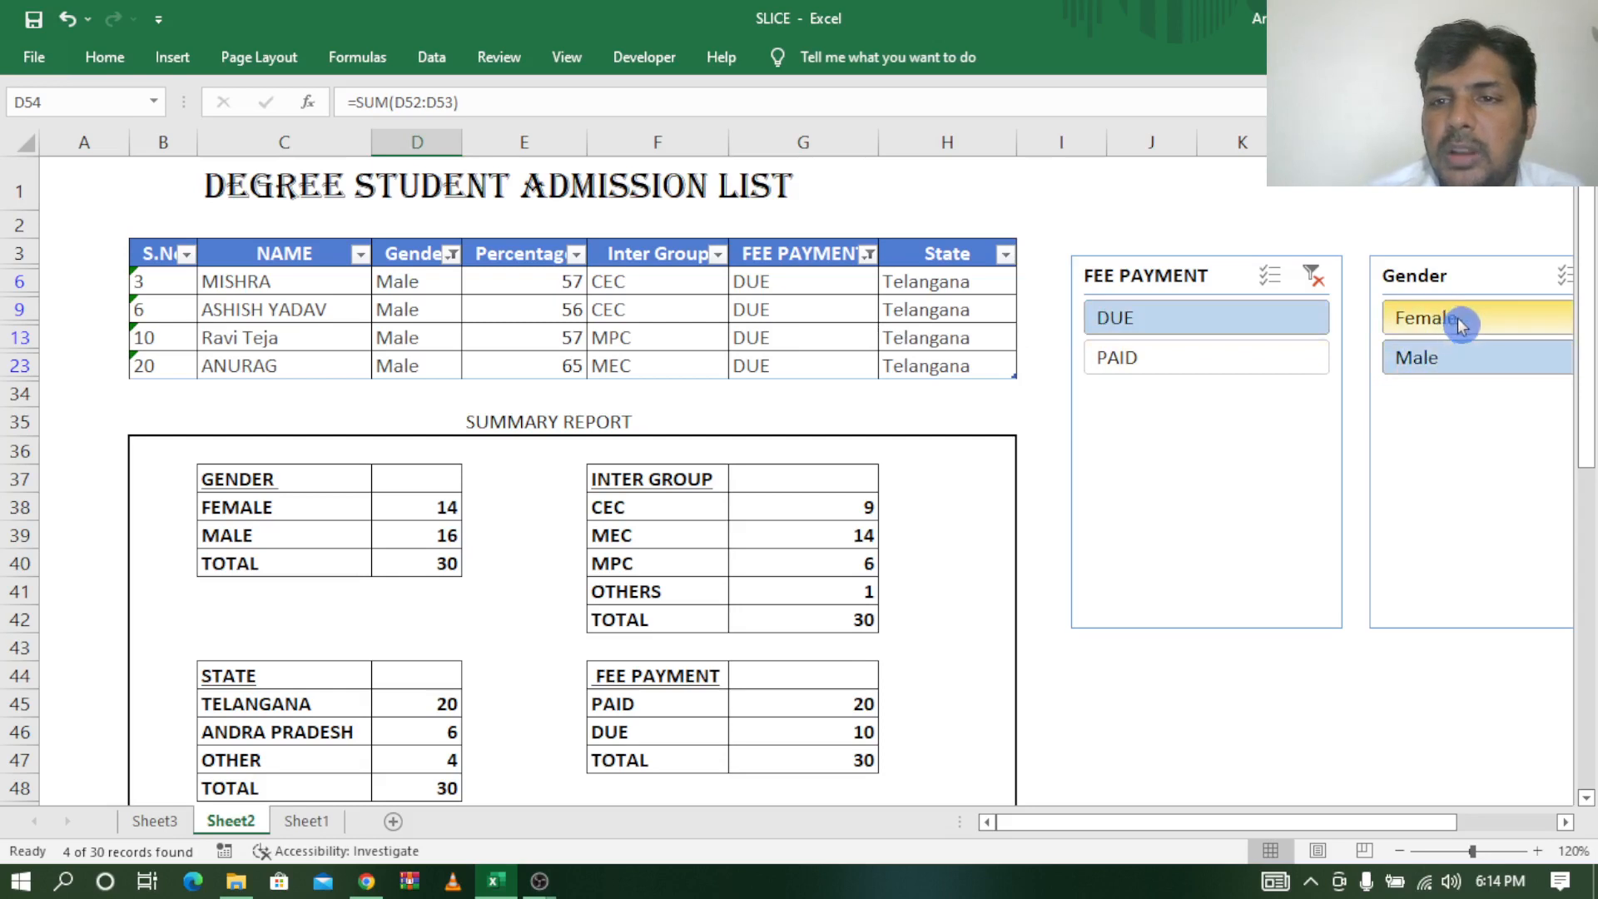
{"action": "left_click", "coordinate": [1501, 276]}
{"action": "mouse_move", "coordinate": [1502, 276]}
{"action": "left_mouse_down"}
{"action": "mouse_move", "coordinate": [1395, 339]}
{"action": "mouse_move", "coordinate": [1490, 259]}
{"action": "left_mouse_up"}
{"action": "left_click", "coordinate": [1506, 339]}
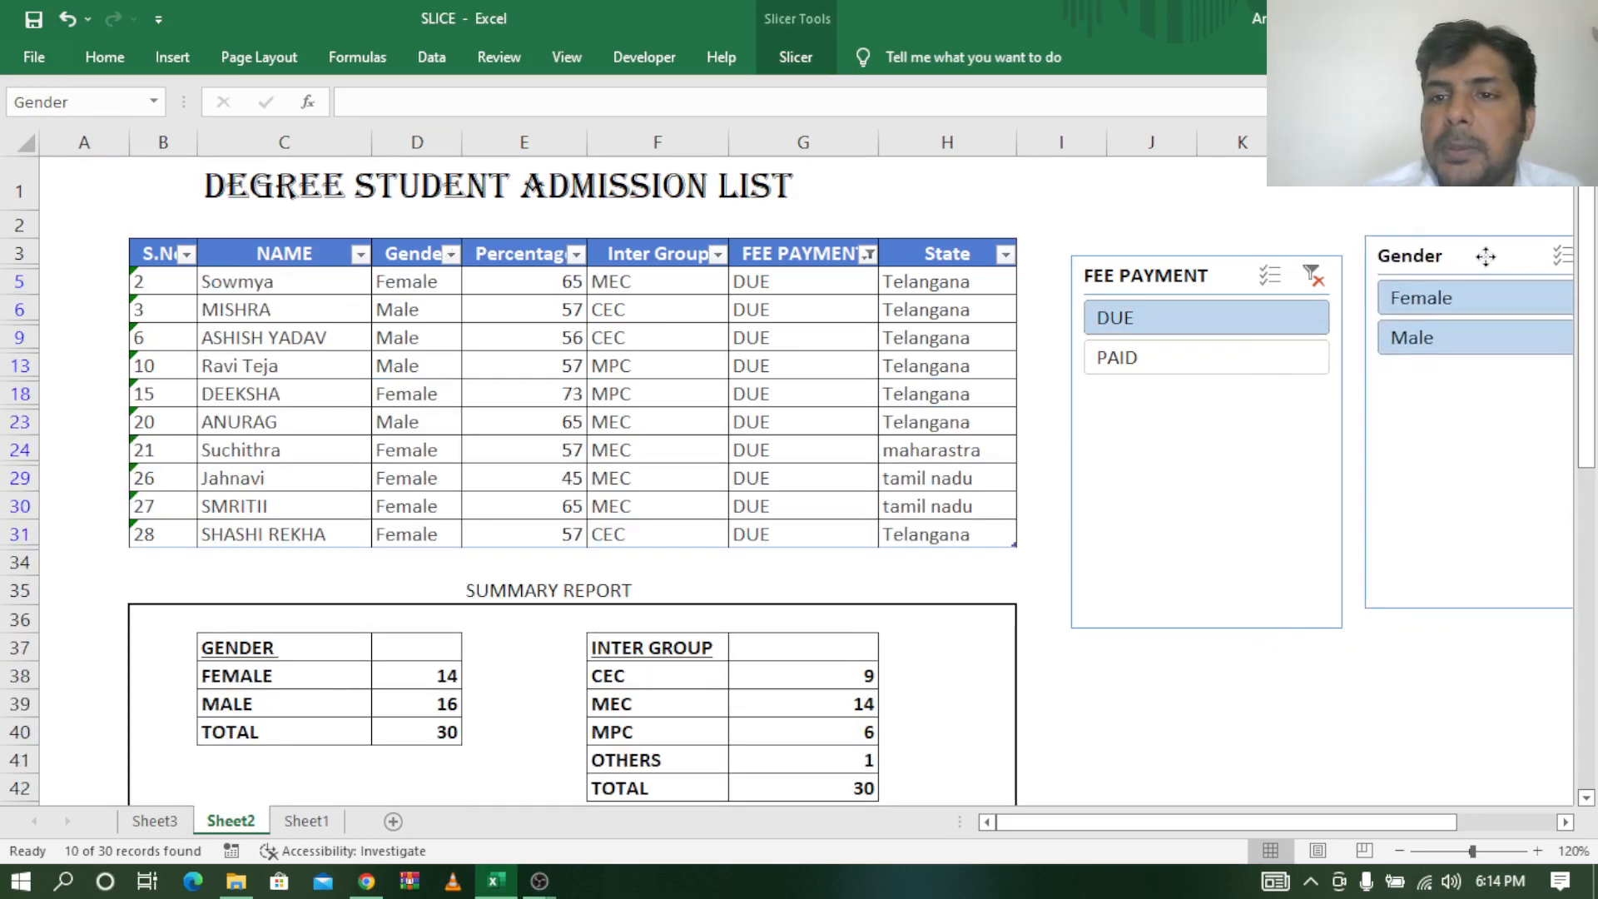
{"action": "left_click", "coordinate": [1433, 323]}
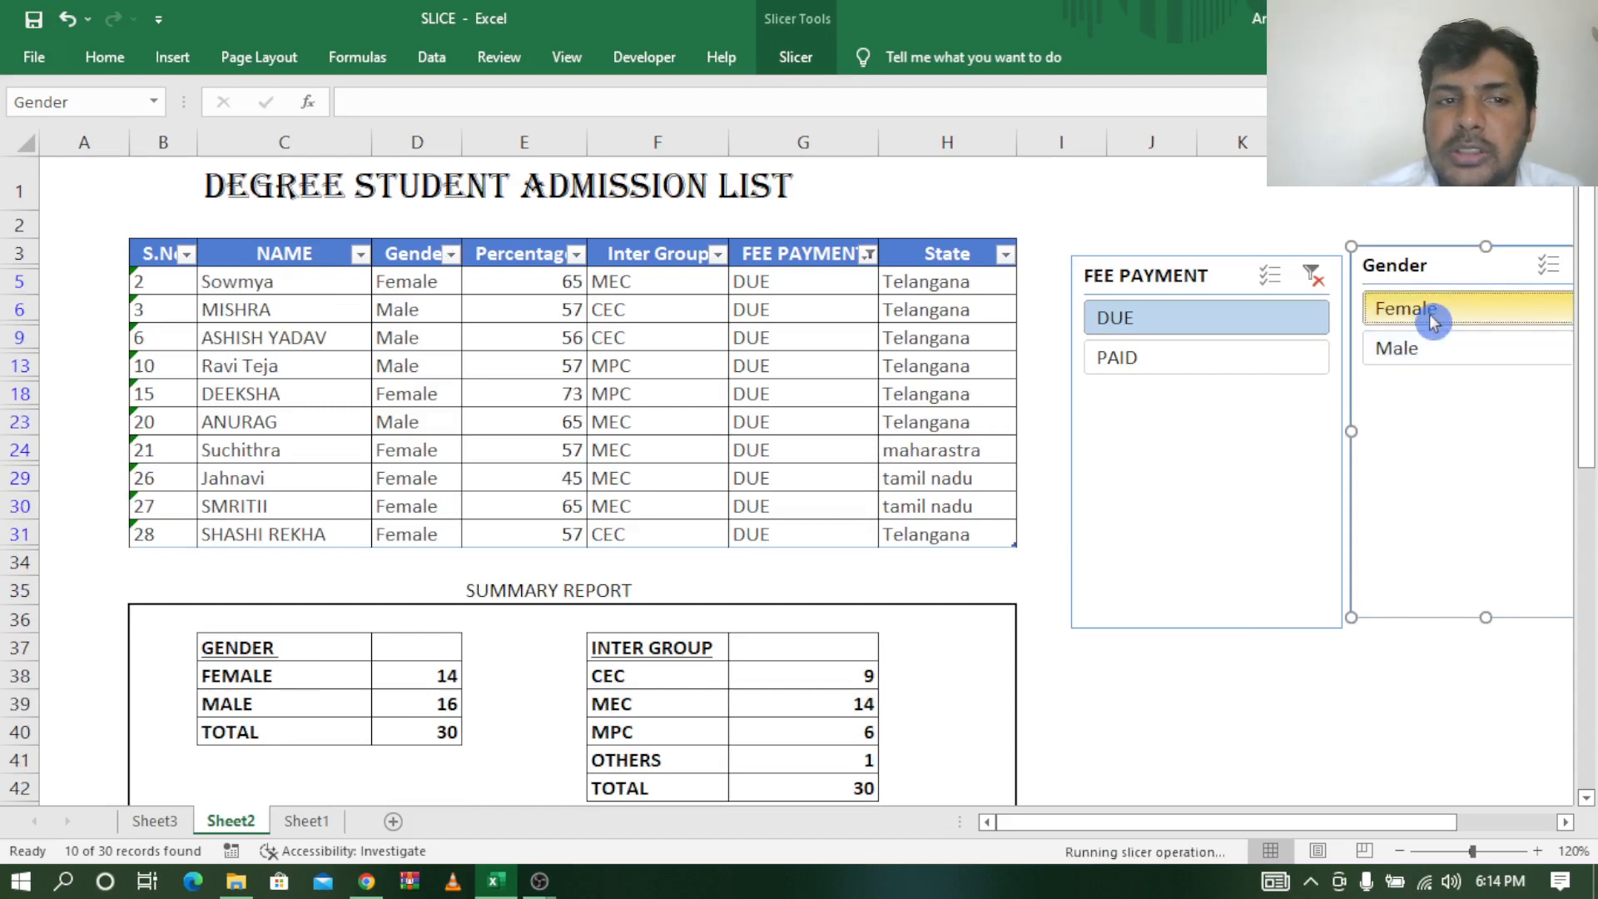
Count the filtered female students with due fees and enter 6 for FEMALE under FEE DUE GENDER WISE.
{"action": "left_click_drag", "start_coordinate": [420, 289], "coordinate": [411, 429]}
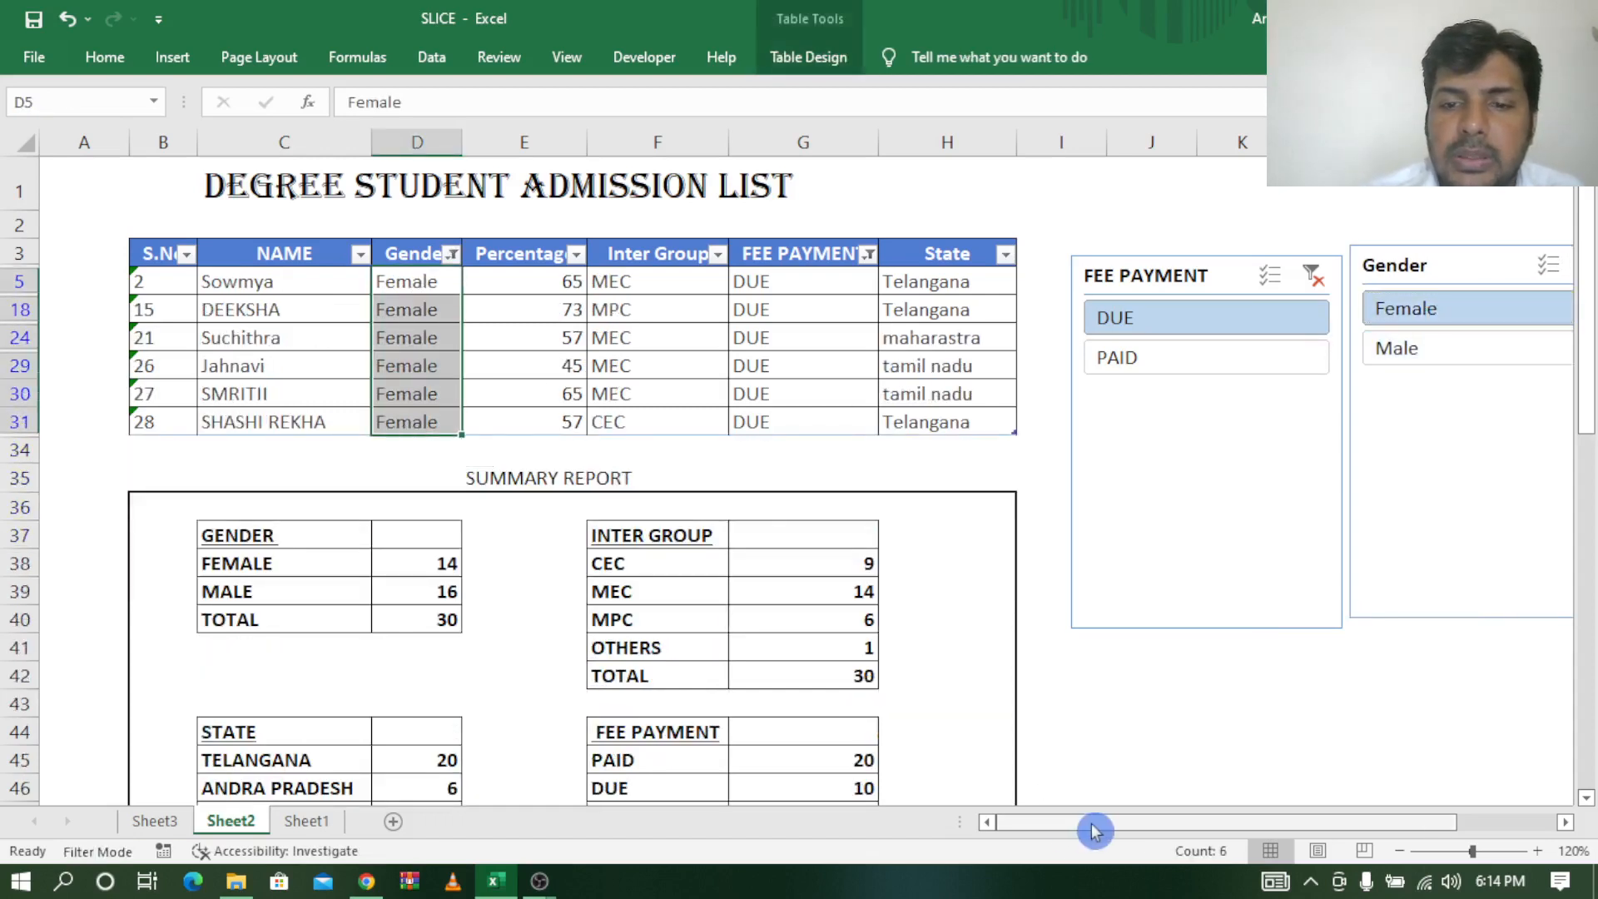
{"action": "scroll", "coordinate": [1585, 804], "scroll_direction": "down", "scroll_amount": 8}
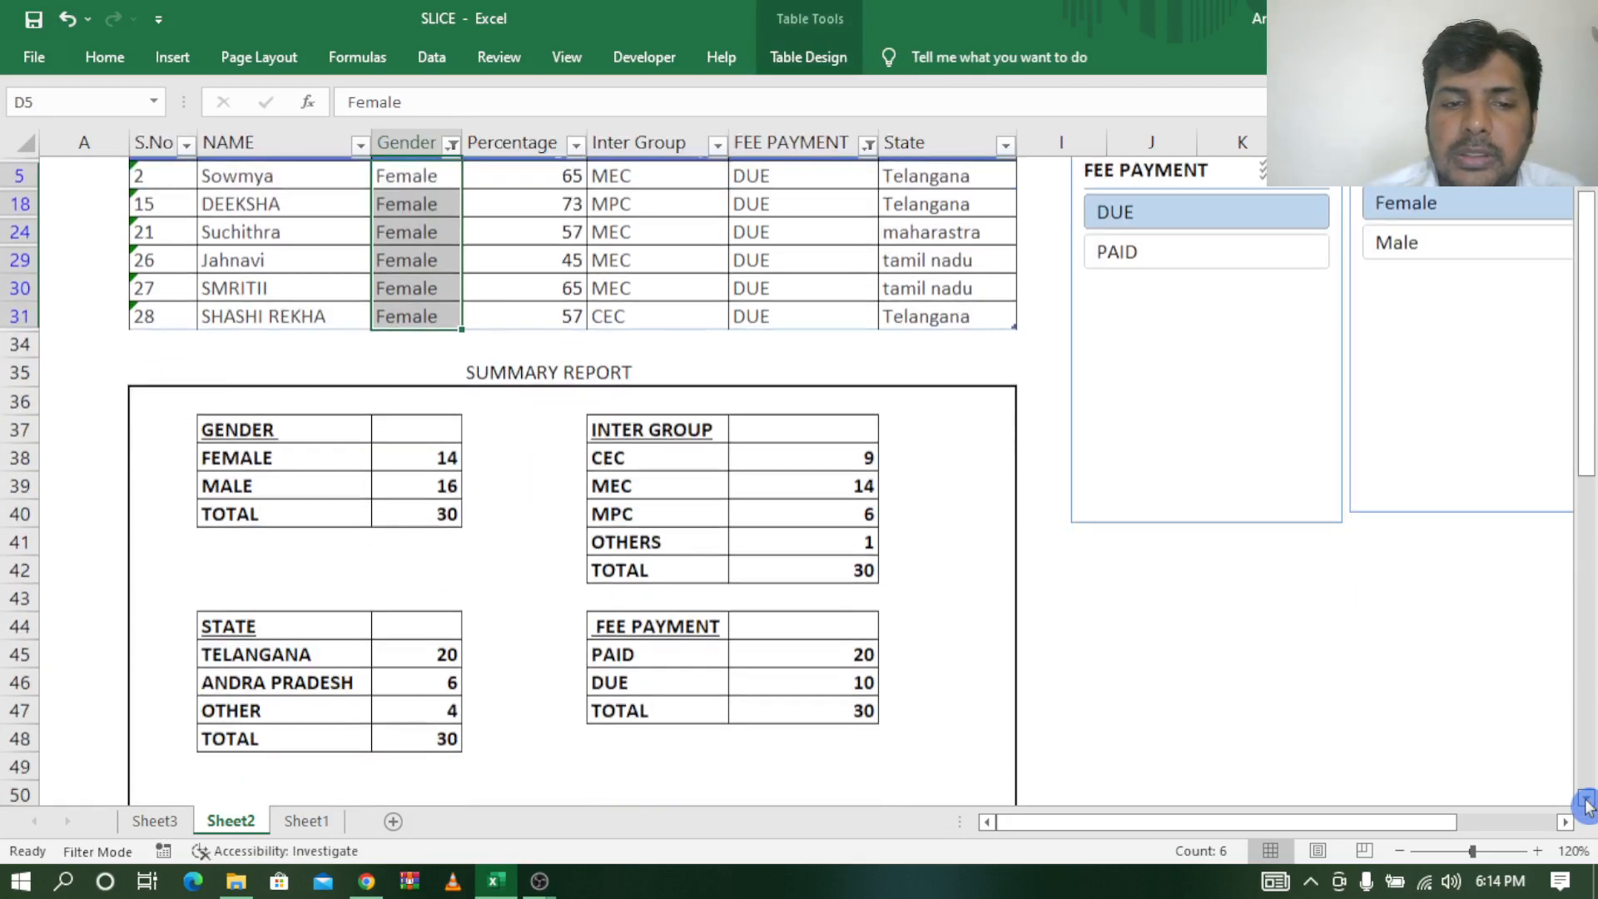
{"action": "left_click", "coordinate": [810, 709]}
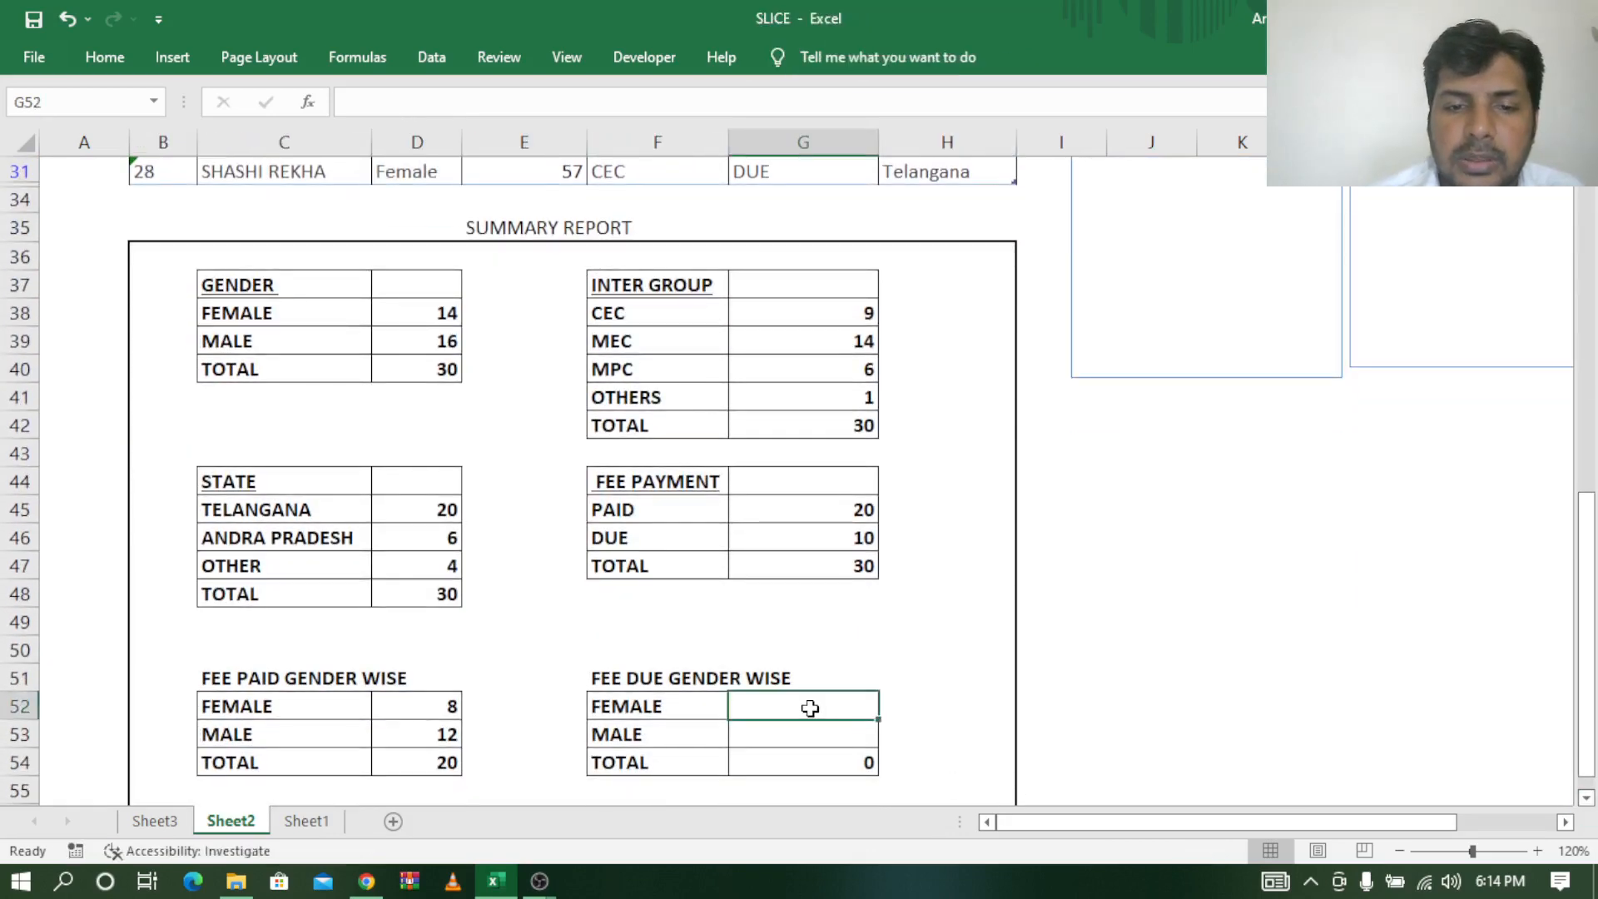
{"action": "type", "text": "6"}
{"action": "left_click", "coordinate": [947, 670]}
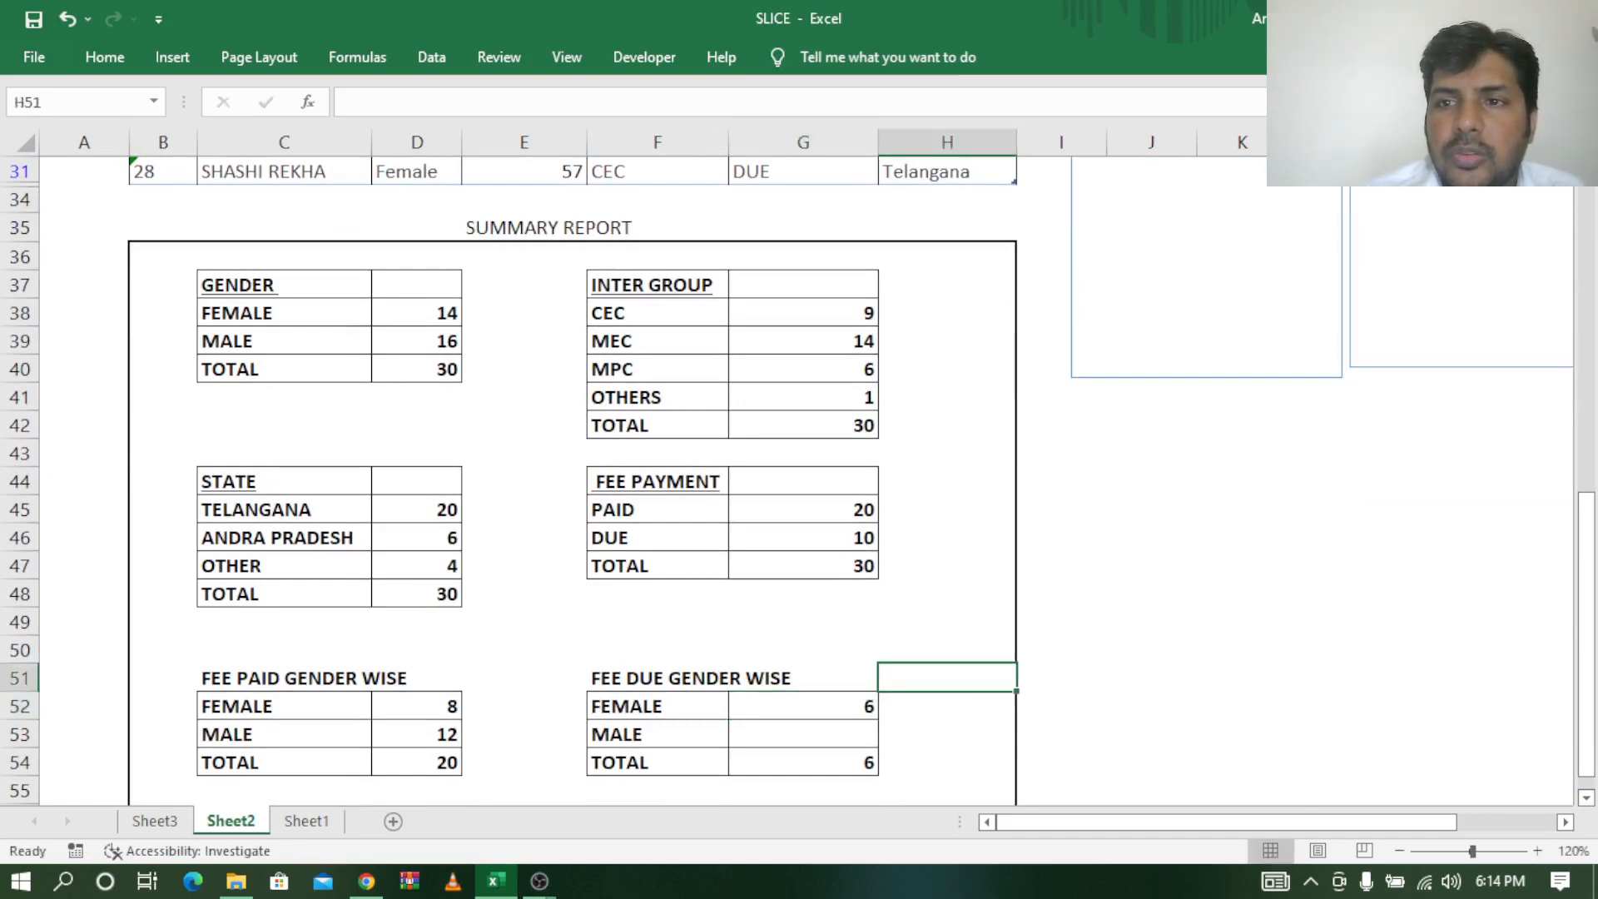
Filter the due-fee students to Male, count them and enter 4 for MALE under FEE DUE GENDER WISE.
{"action": "scroll", "coordinate": [799, 479], "scroll_direction": "up", "scroll_amount": 3}
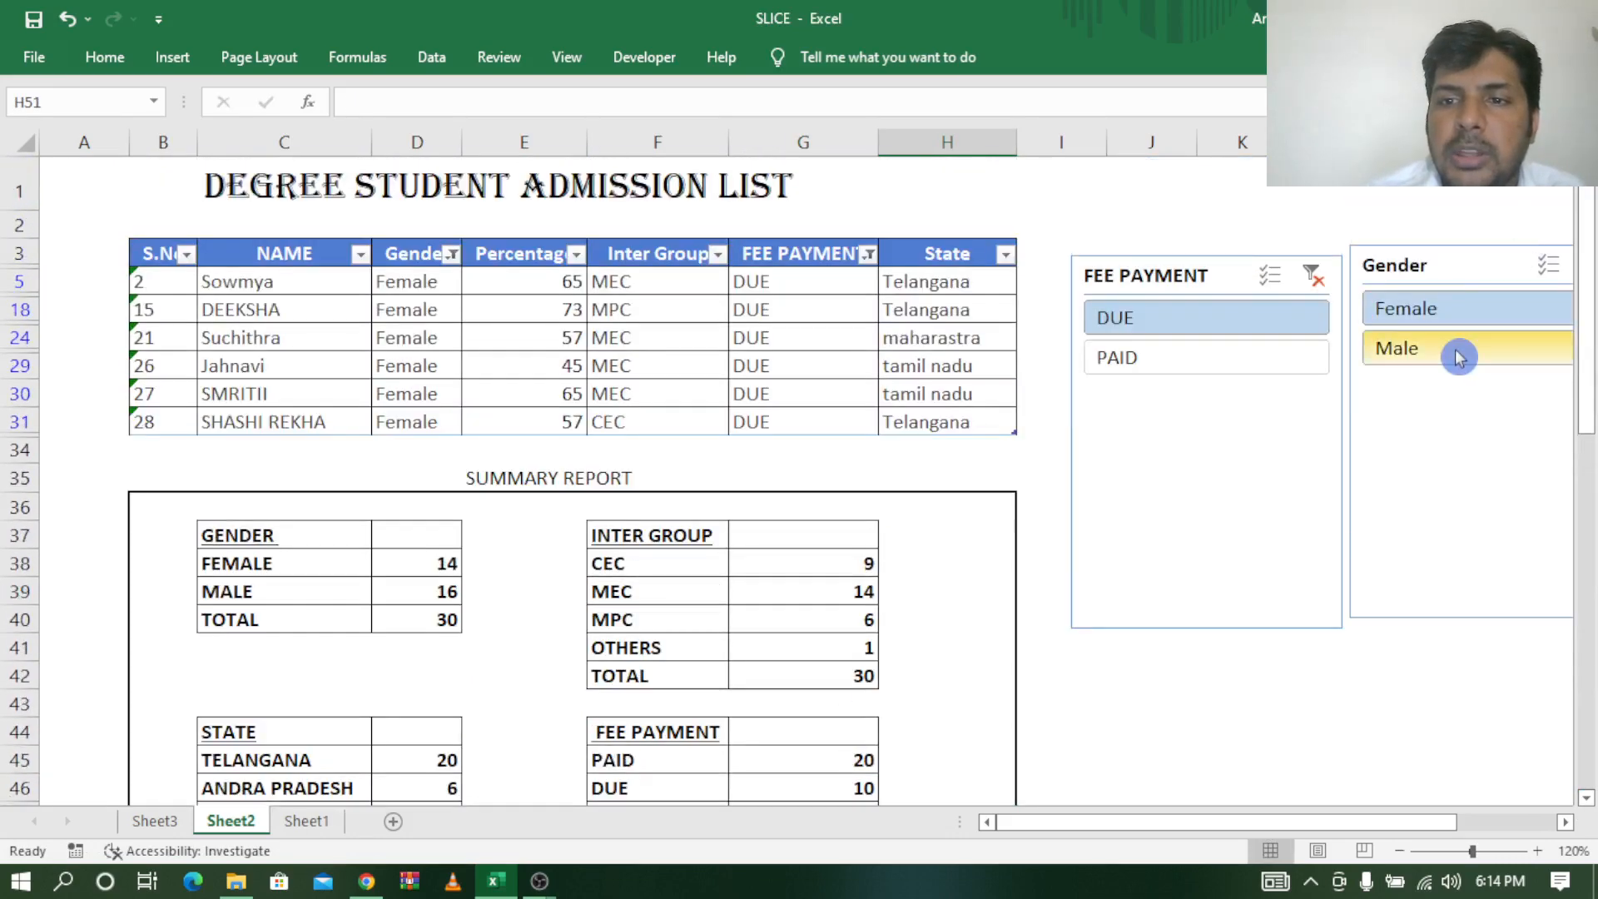
{"action": "left_click", "coordinate": [1459, 357]}
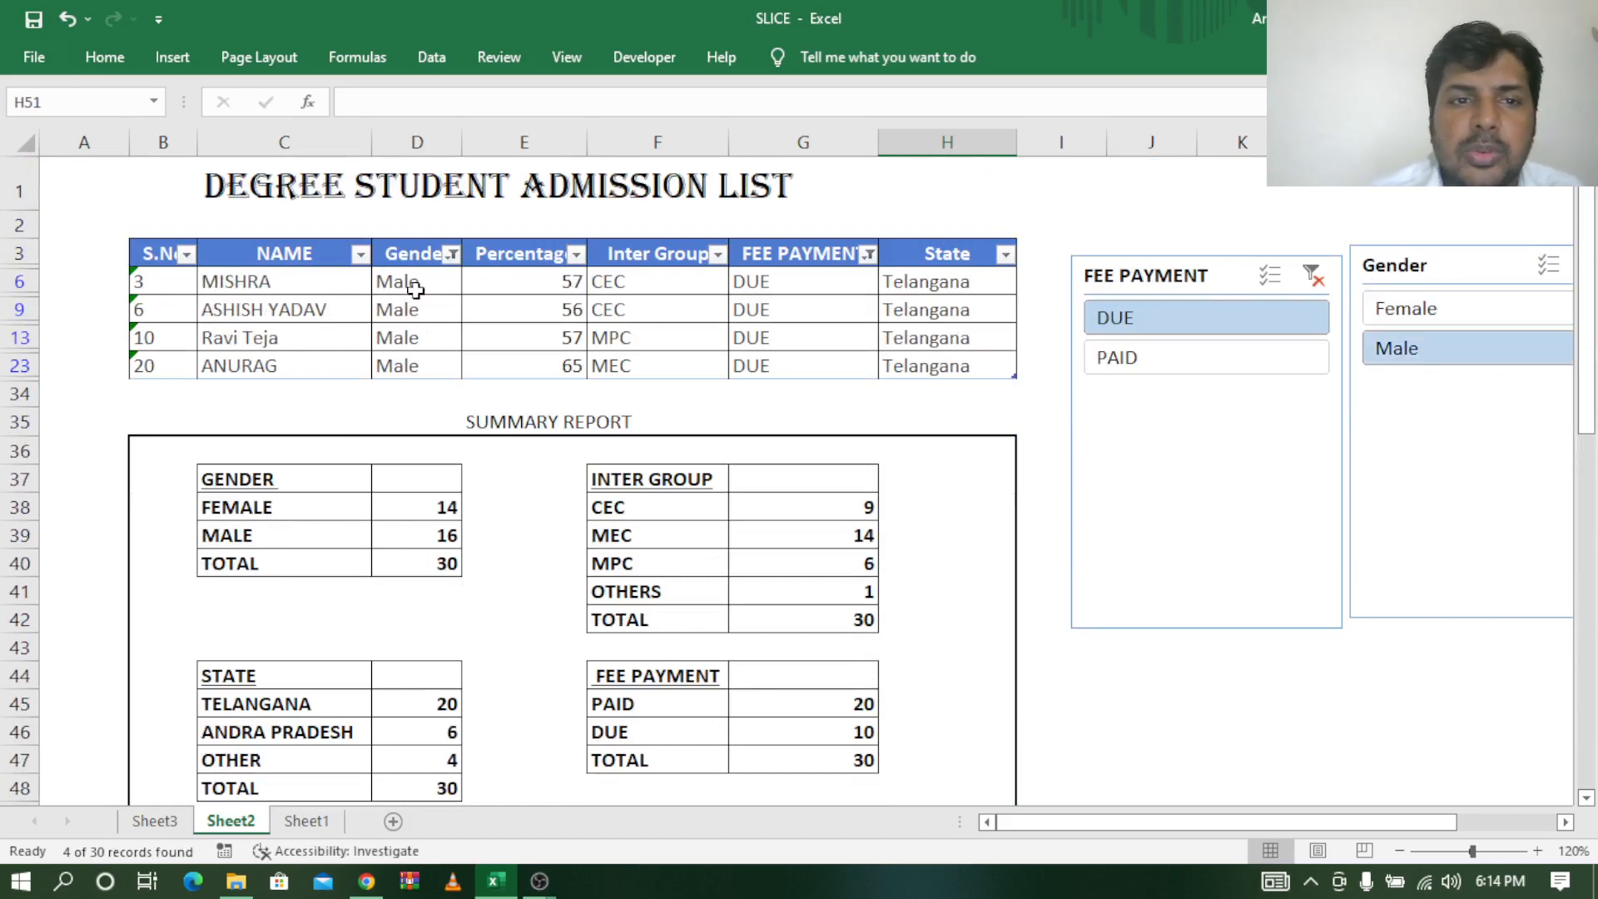
{"action": "left_click_drag", "start_coordinate": [416, 289], "coordinate": [411, 366]}
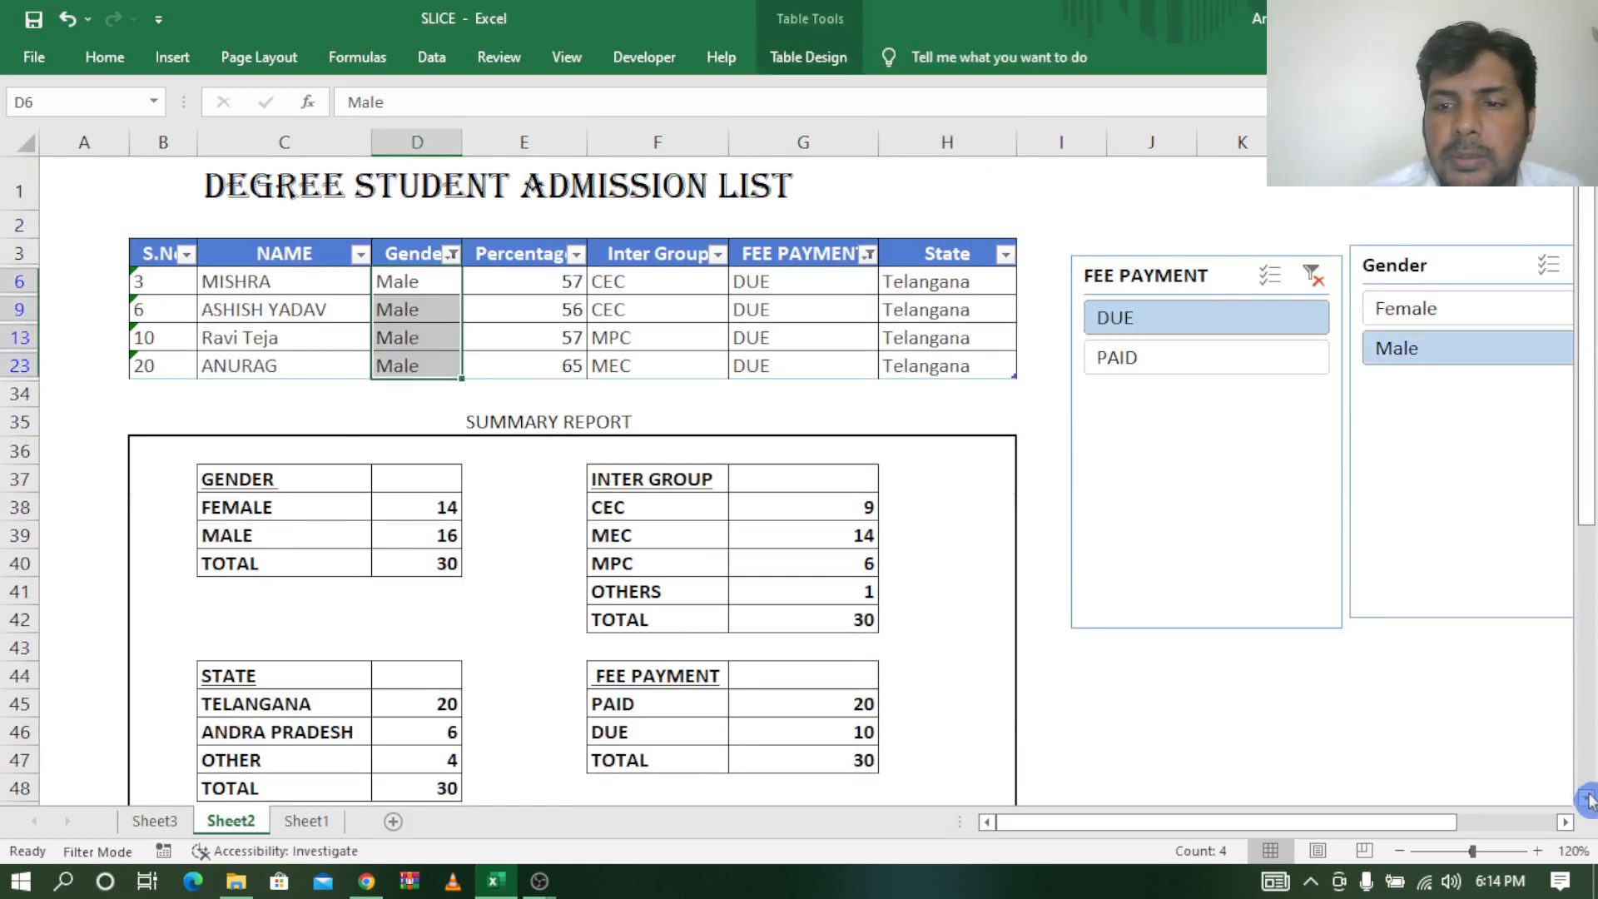
{"action": "scroll", "coordinate": [1588, 800], "scroll_direction": "down", "scroll_amount": 3}
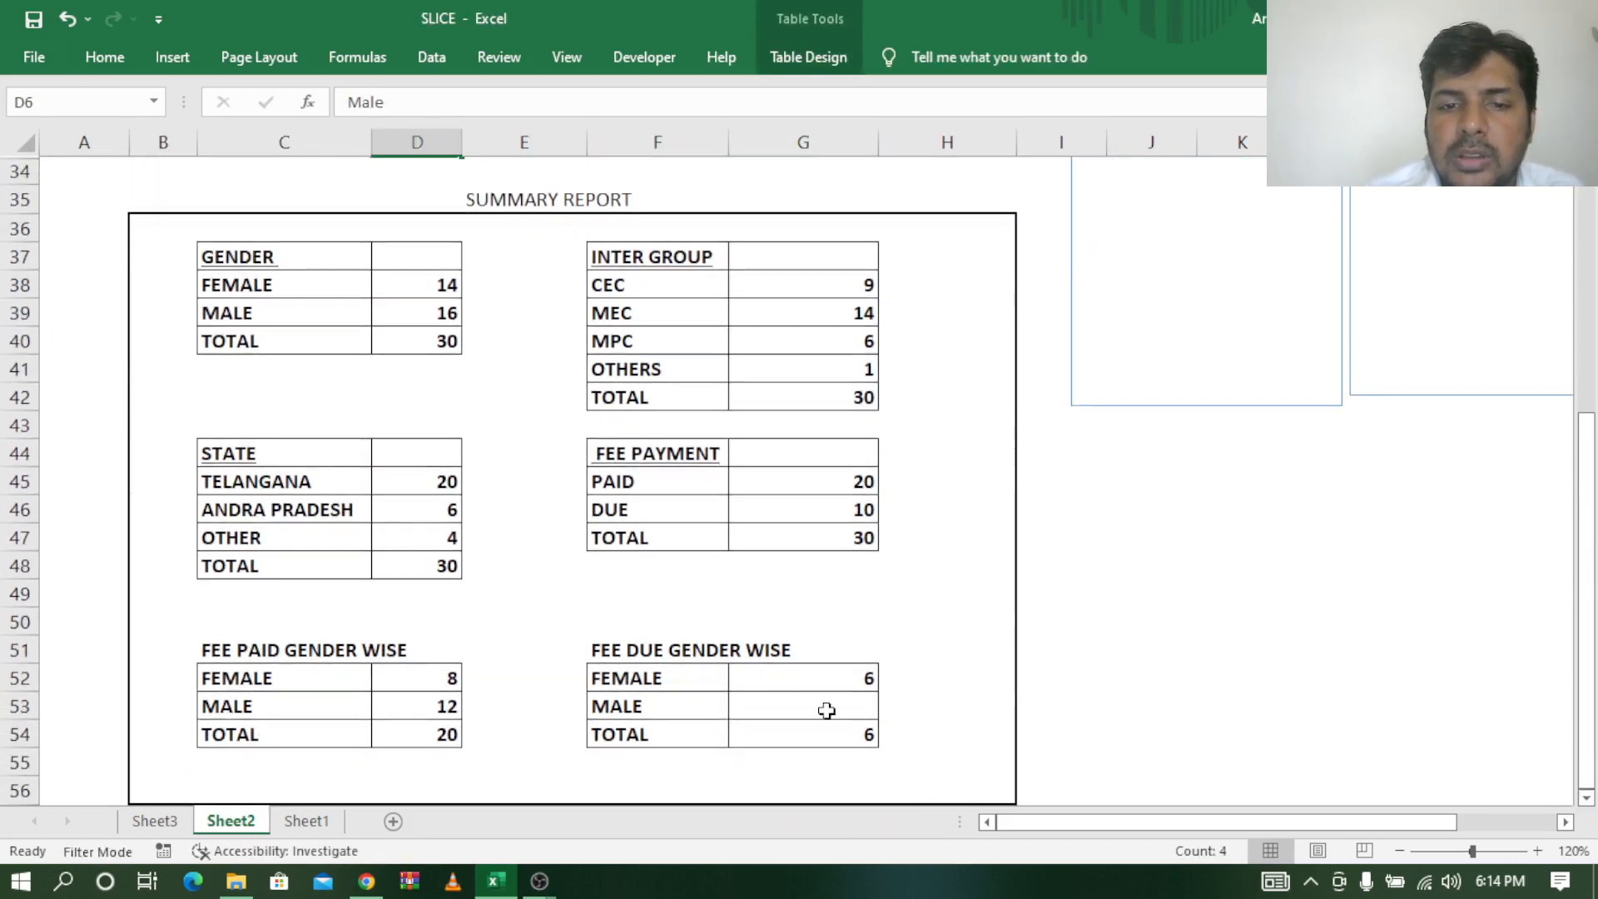
{"action": "left_click", "coordinate": [839, 707]}
{"action": "type", "text": "4"}
{"action": "key", "text": "Return"}
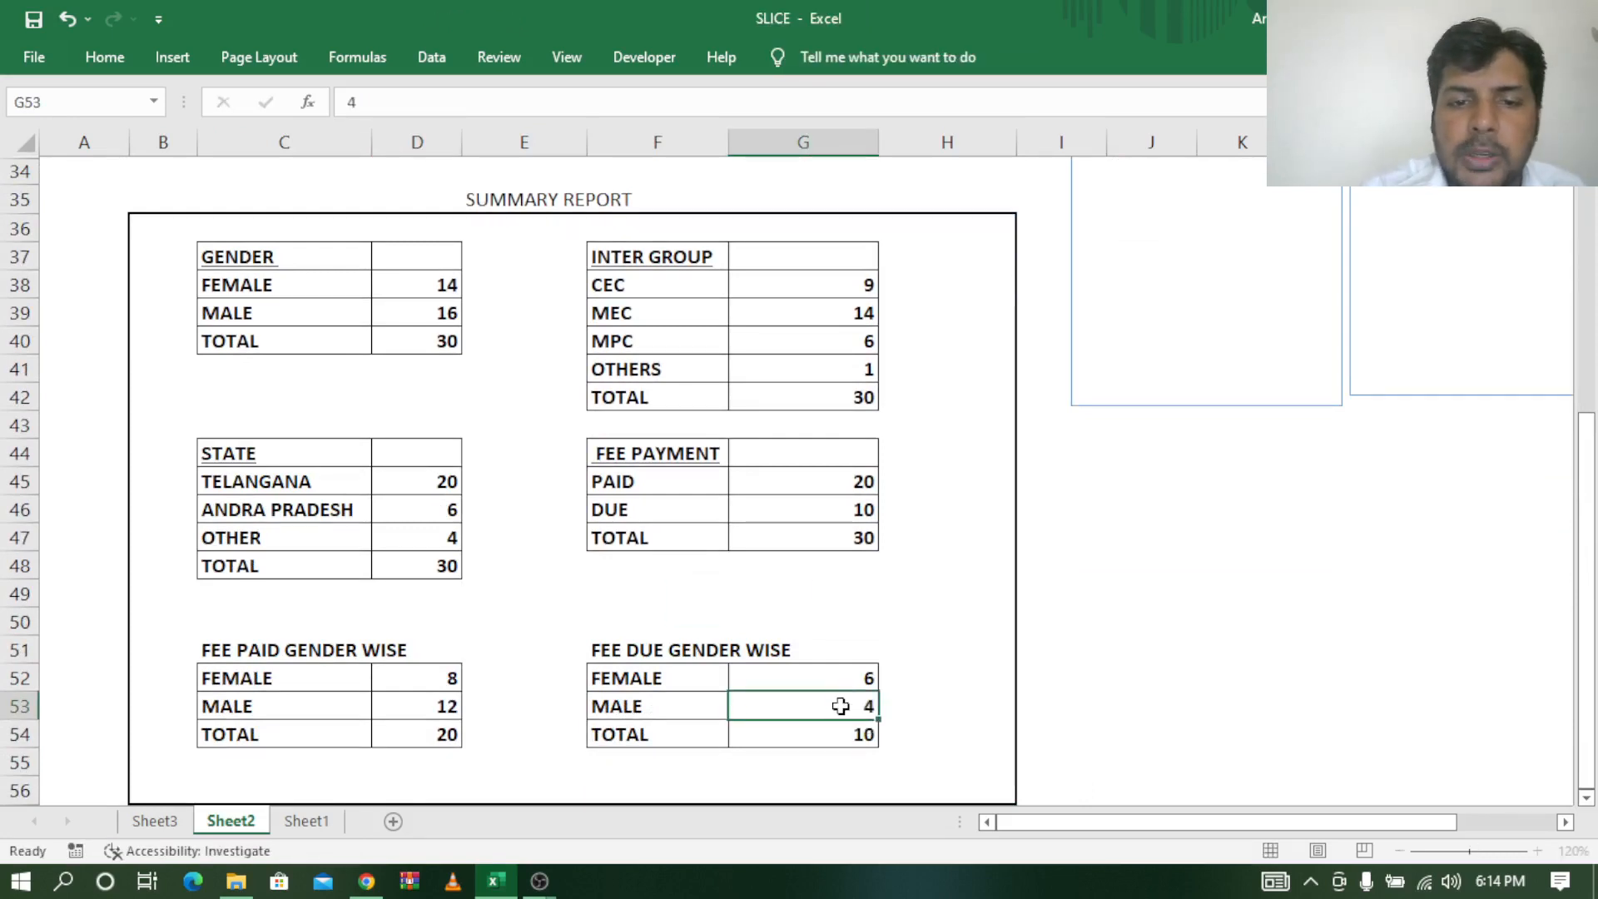
Compare the PAID, DUE and TOTAL figures of FEE PAYMENT with the totals of the two gender-wise fee sections.
{"action": "left_click", "coordinate": [858, 481]}
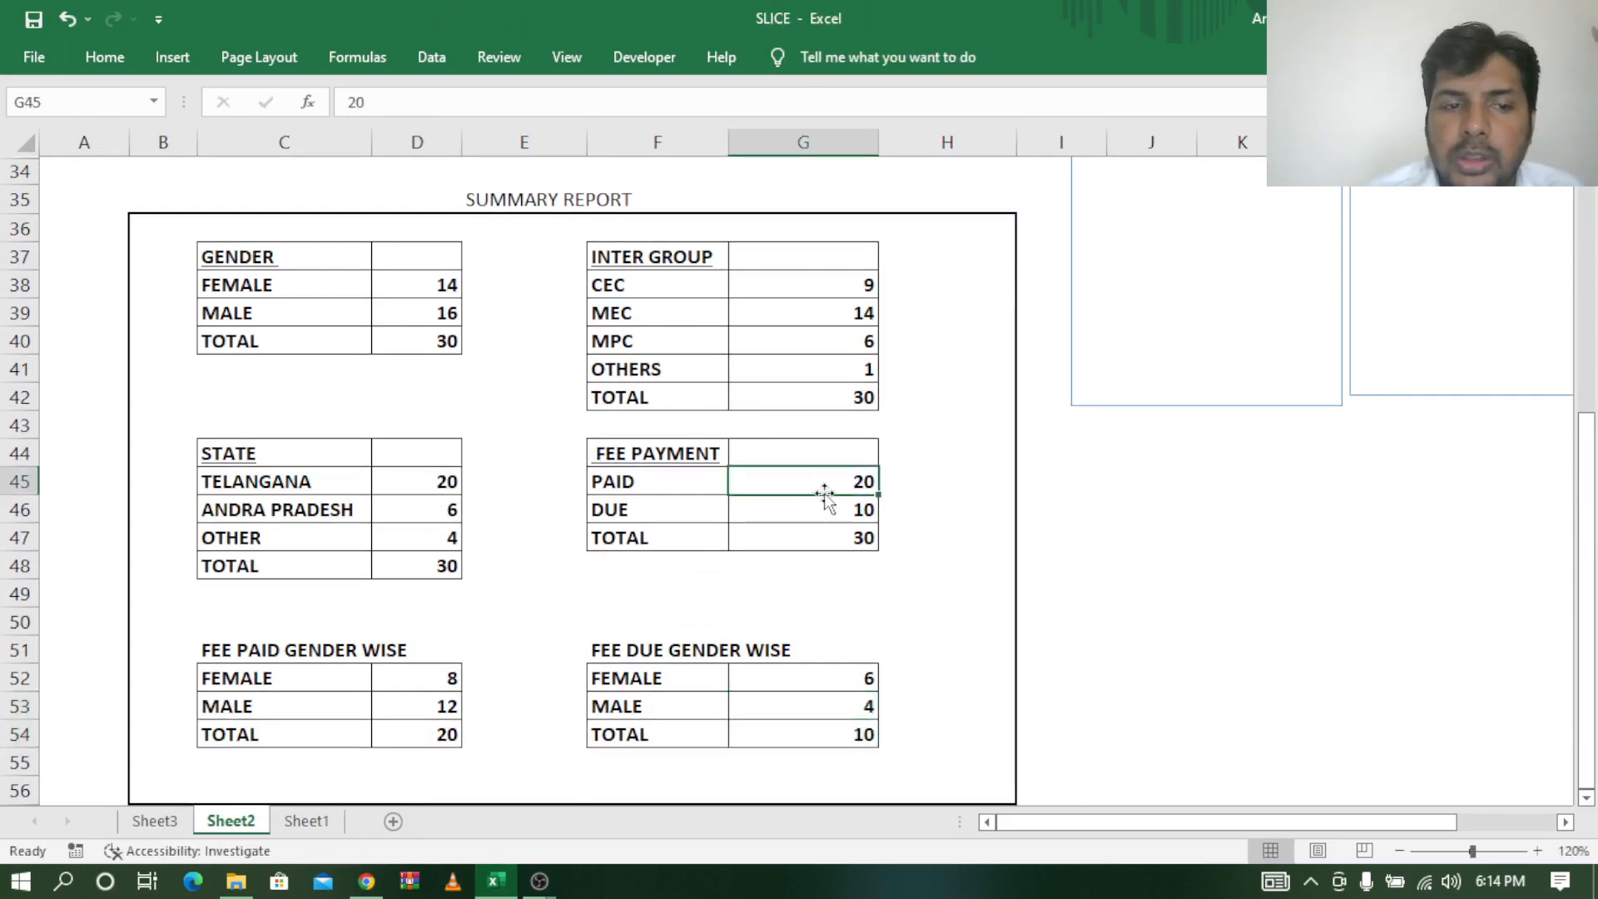
{"action": "left_click", "coordinate": [395, 741]}
{"action": "left_click", "coordinate": [864, 511]}
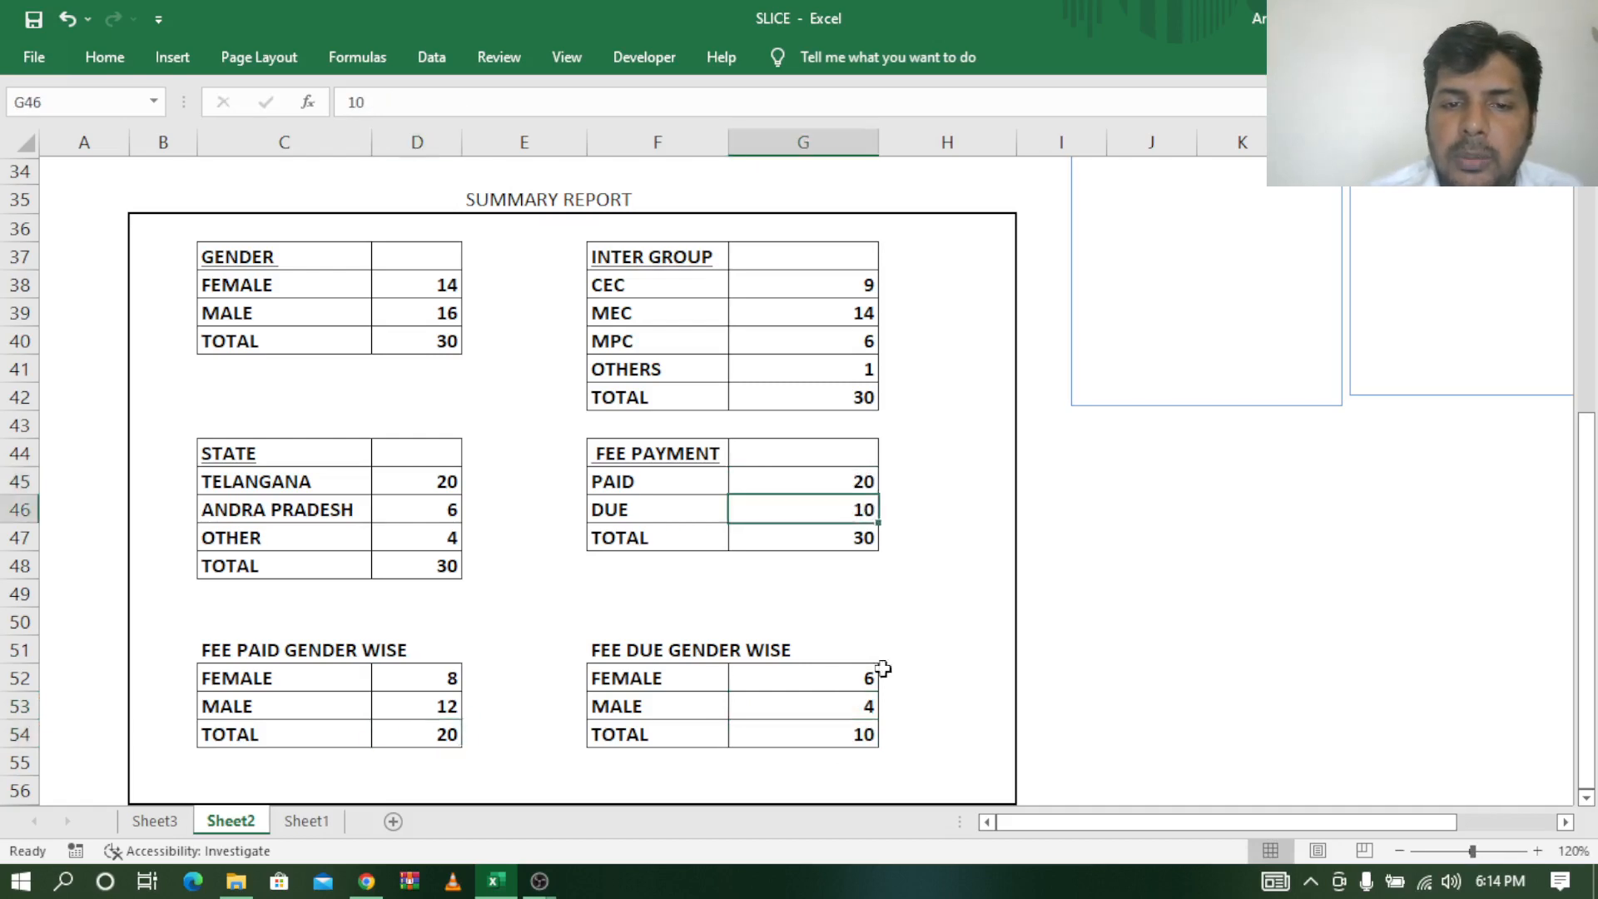
{"action": "left_click", "coordinate": [864, 735]}
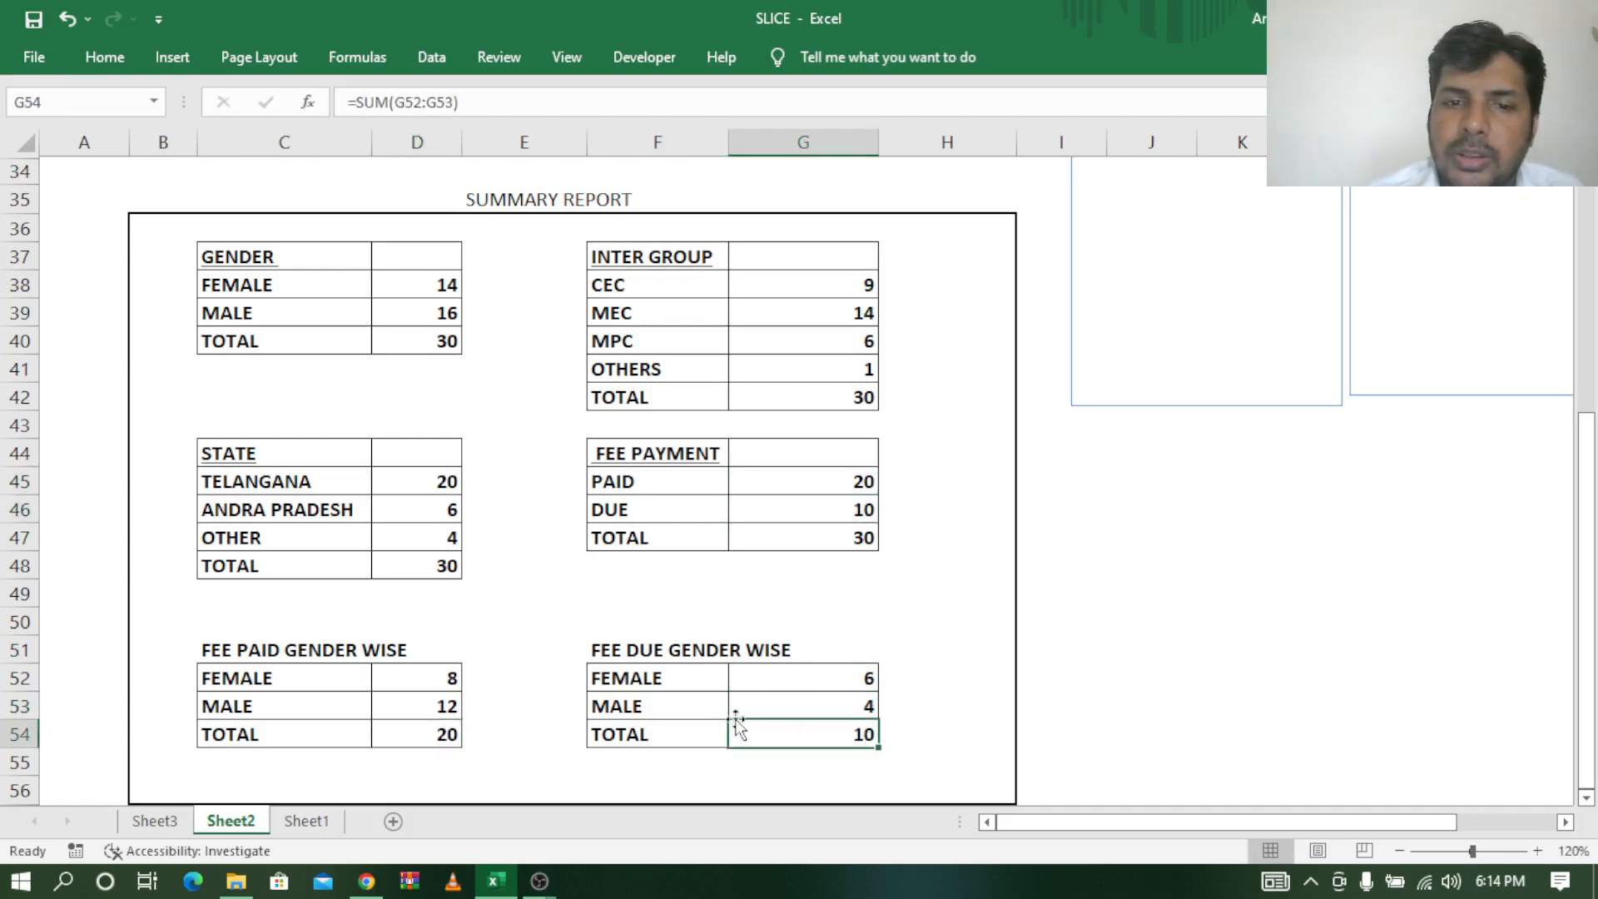
{"action": "left_click", "coordinate": [438, 734]}
{"action": "left_click", "coordinate": [792, 734]}
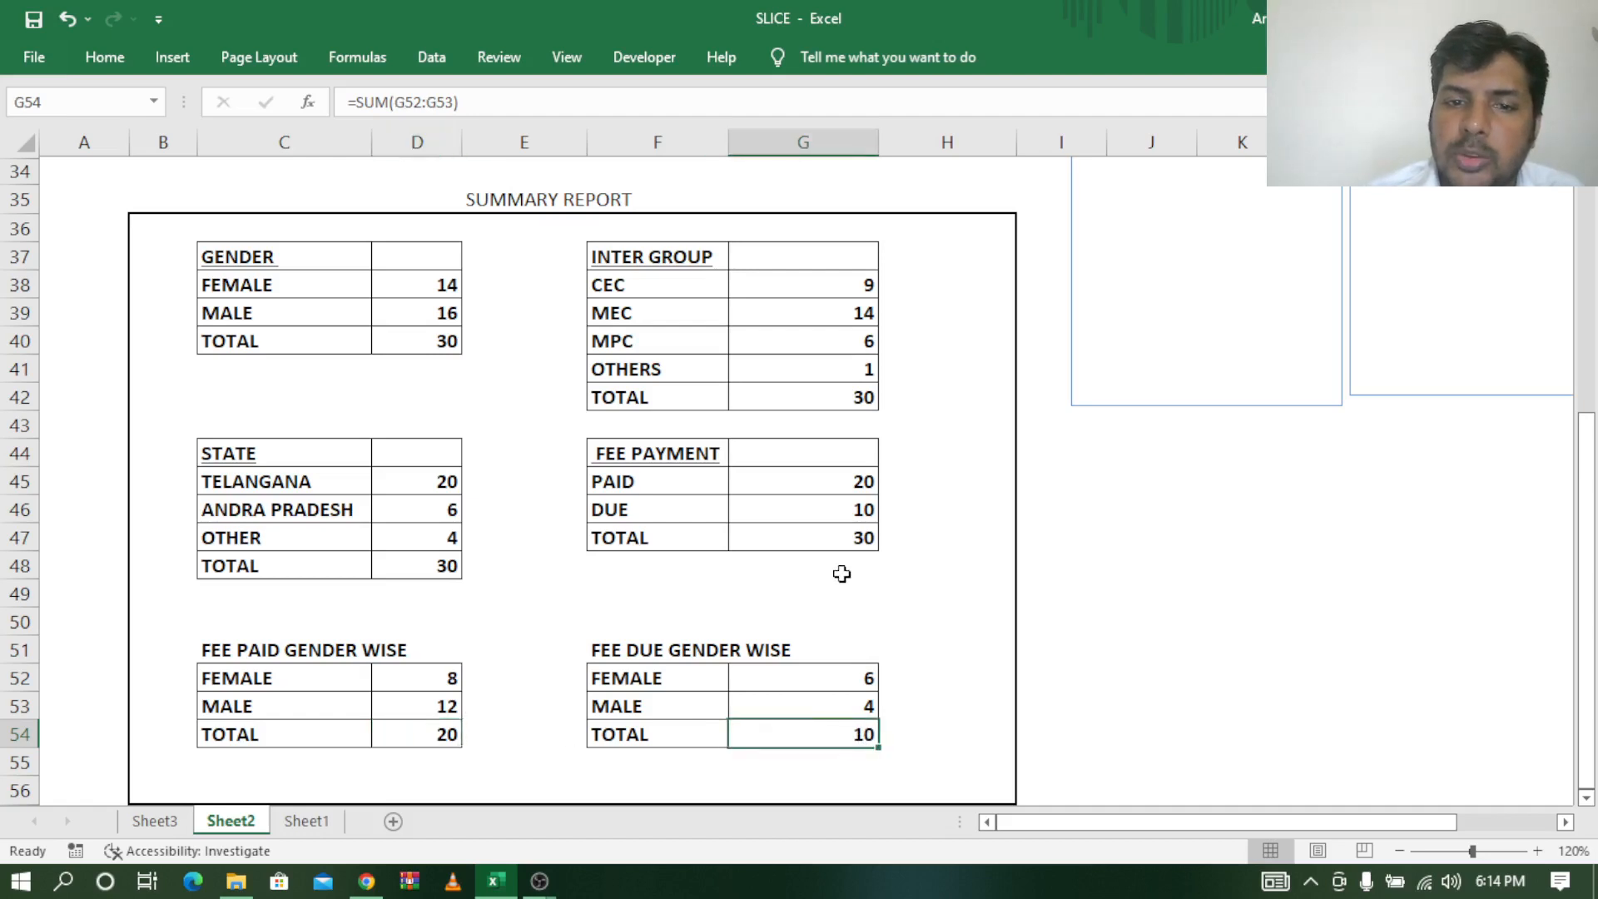
{"action": "left_click", "coordinate": [859, 536]}
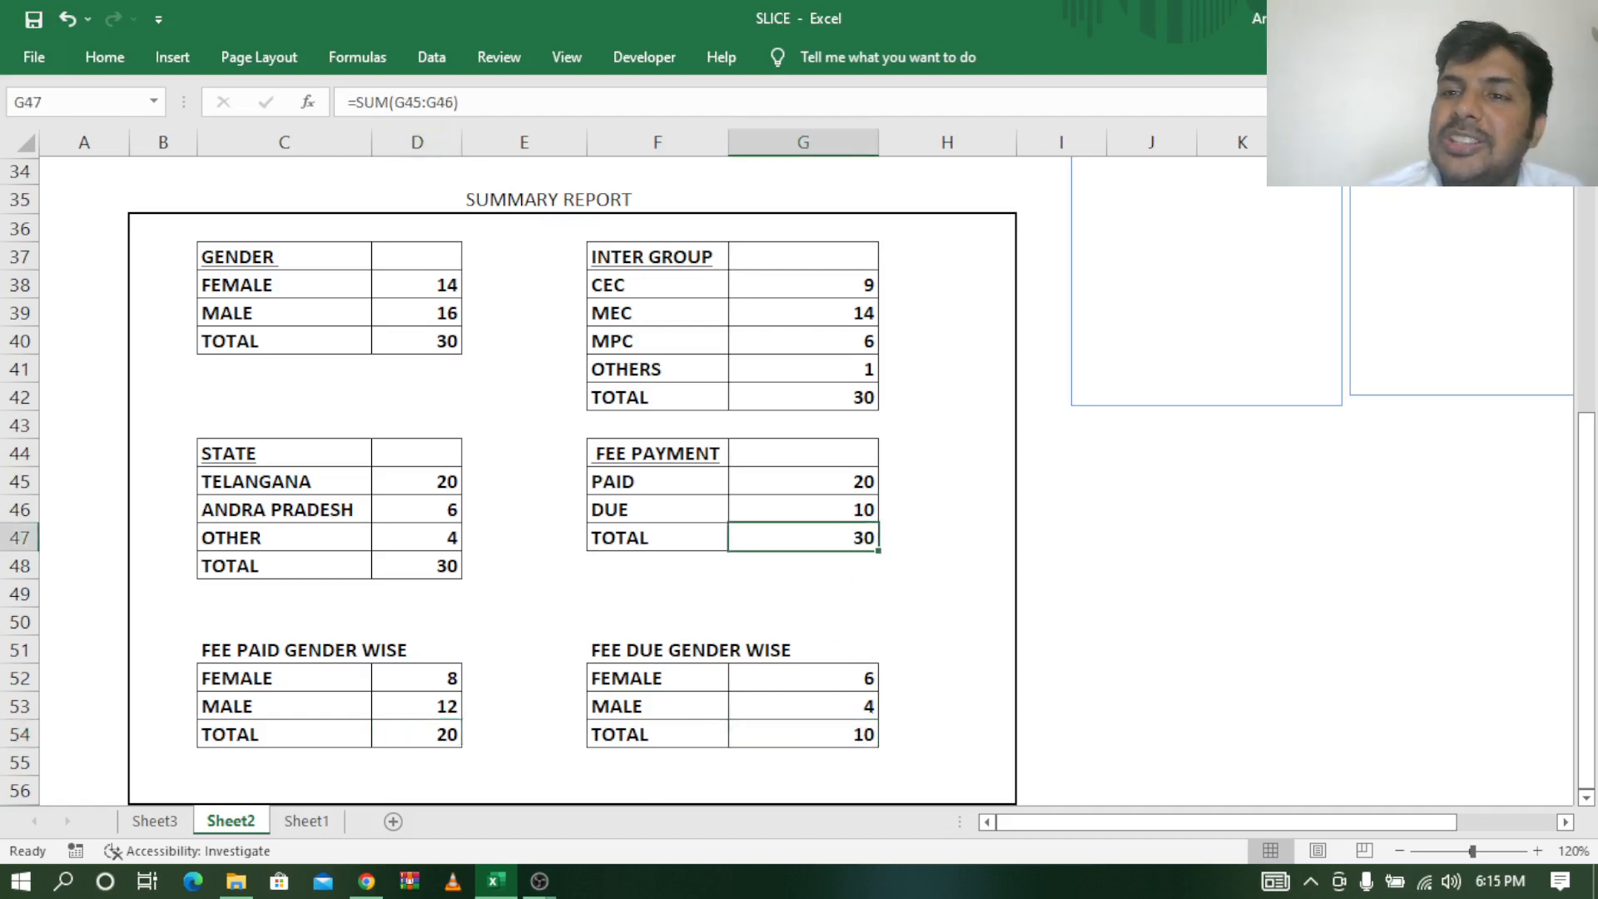
Move the Gender slicer fully into view and clear the filters of both the Gender and FEE PAYMENT slicers.
{"action": "scroll", "coordinate": [799, 480], "scroll_direction": "up", "scroll_amount": 3}
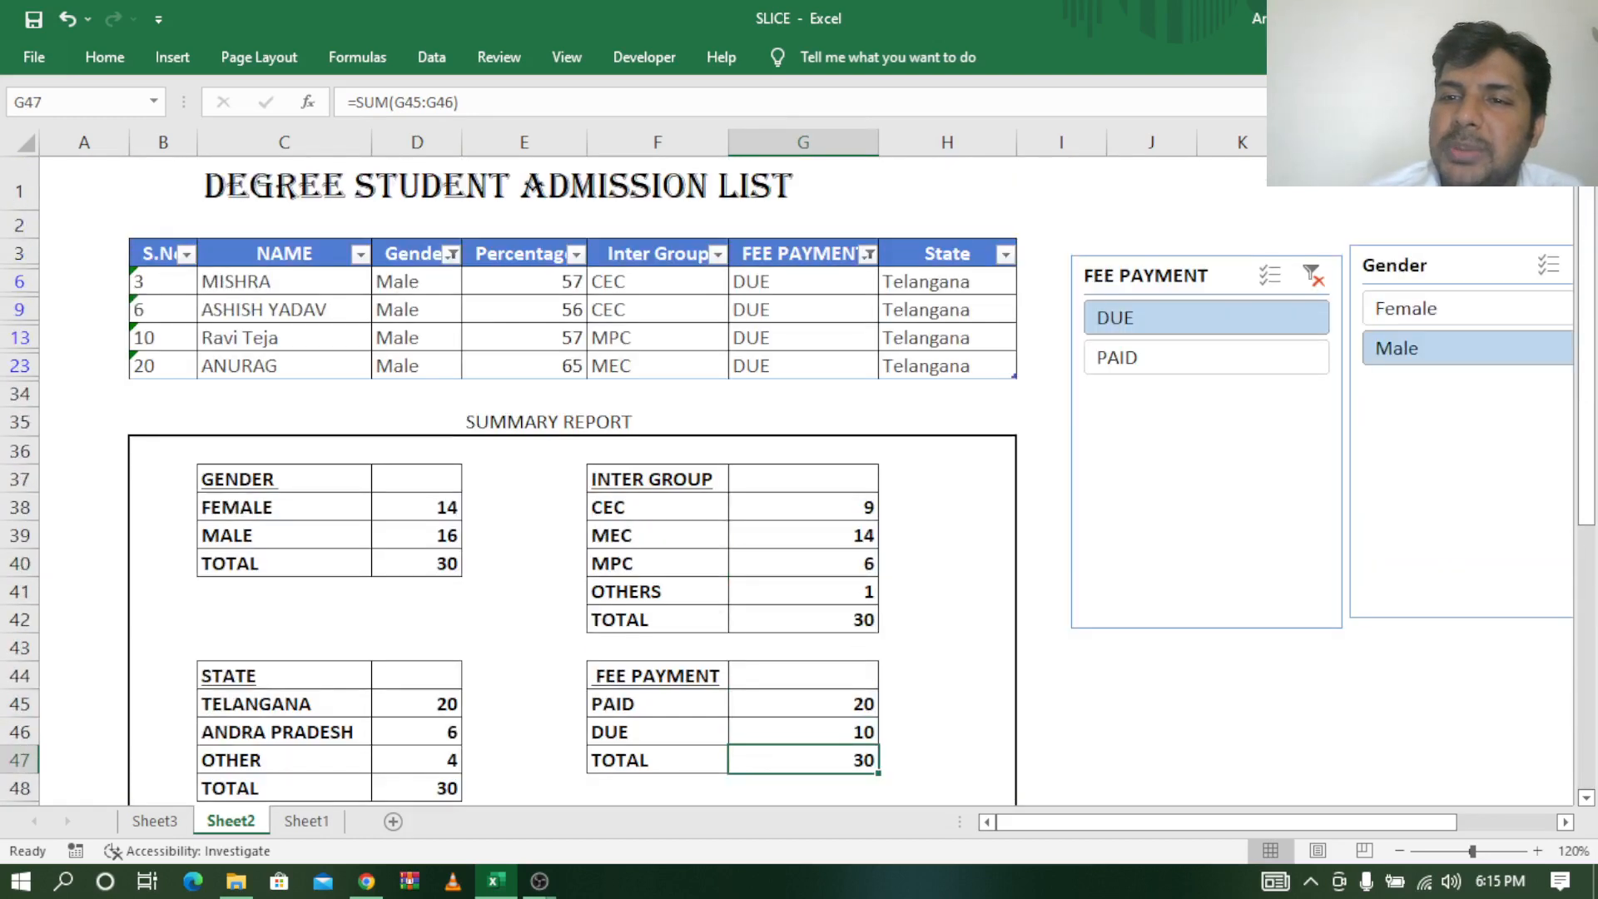
{"action": "left_click_drag", "start_coordinate": [1470, 267], "coordinate": [1387, 270]}
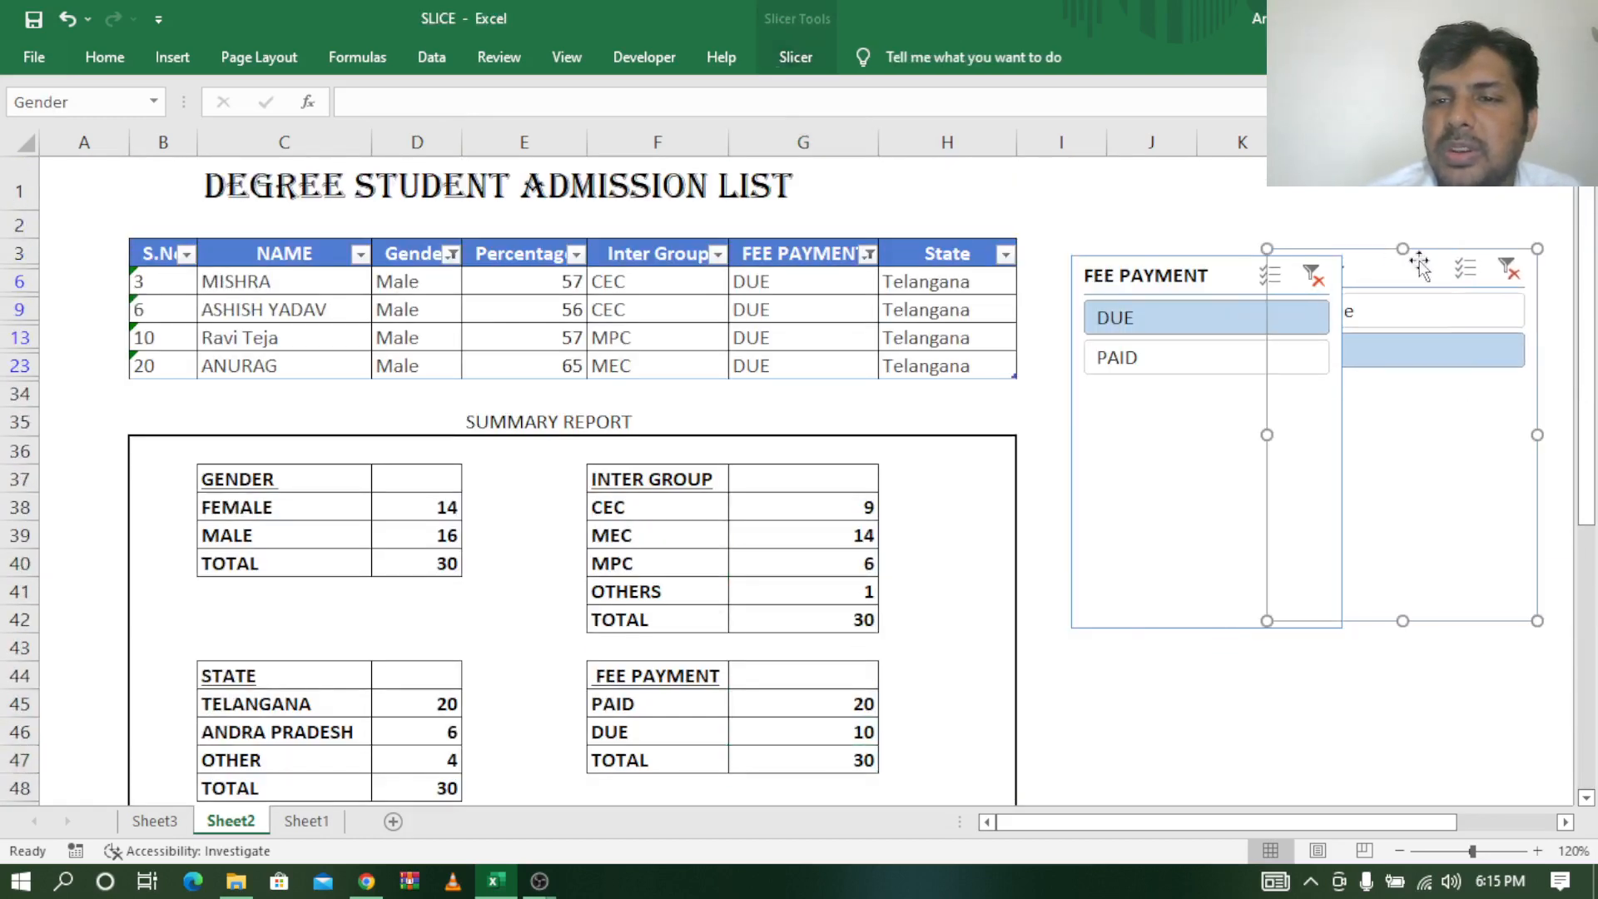
{"action": "left_click", "coordinate": [1517, 278]}
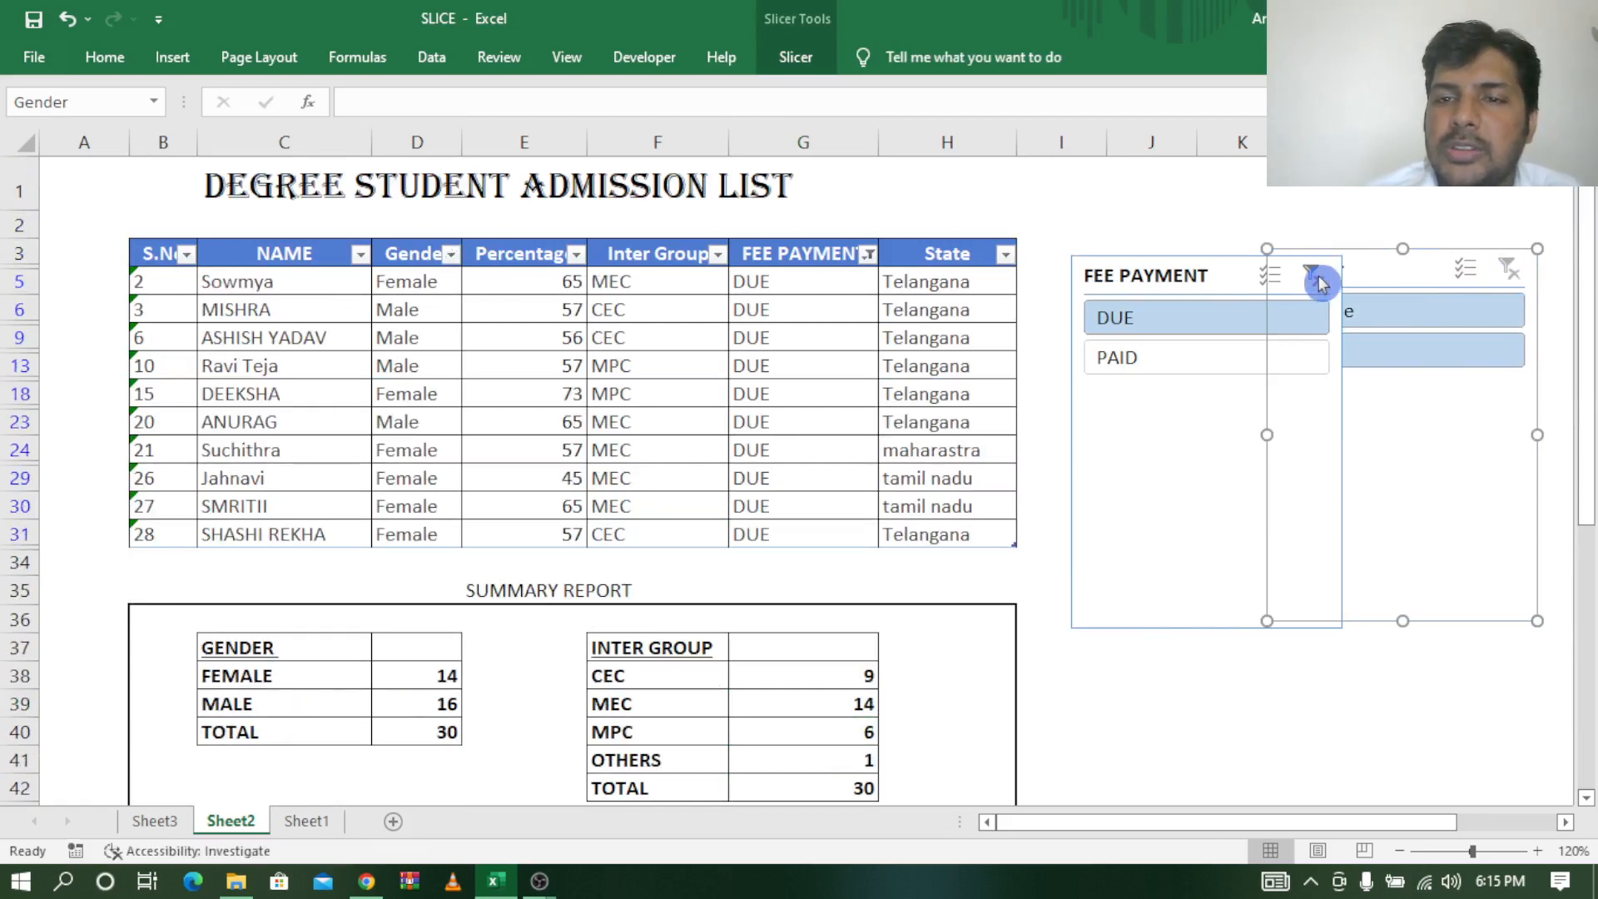
{"action": "left_click", "coordinate": [1321, 283]}
Delete the FEE PAYMENT slicer and the Gender slicer from the sheet.
{"action": "left_click", "coordinate": [1140, 276]}
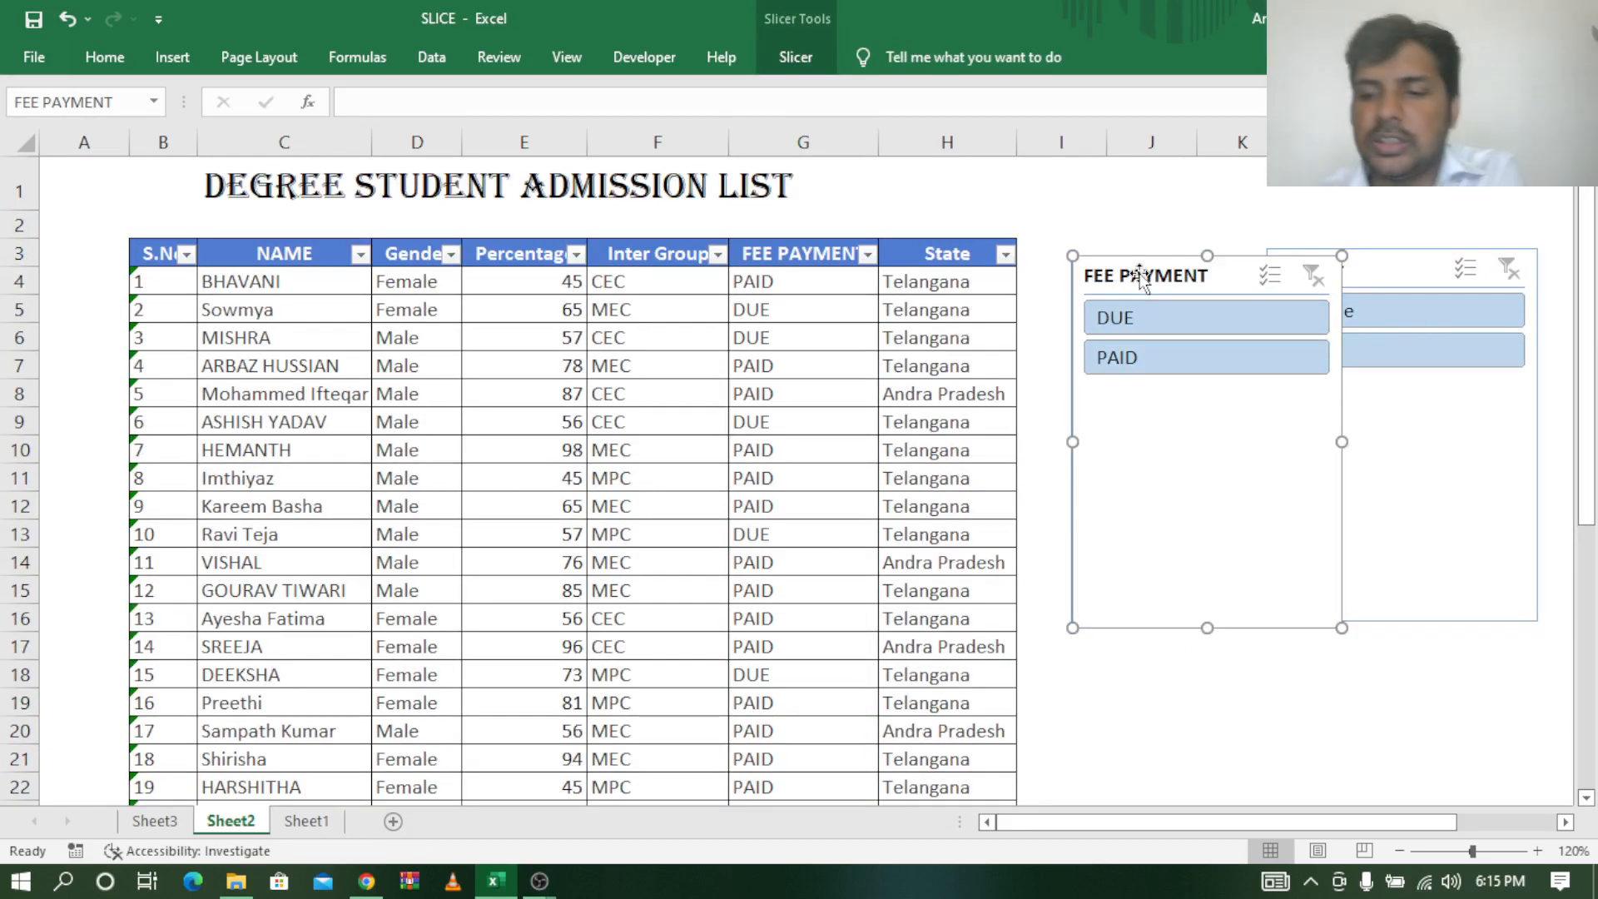
{"action": "key", "text": "Delete"}
{"action": "left_click", "coordinate": [1357, 276]}
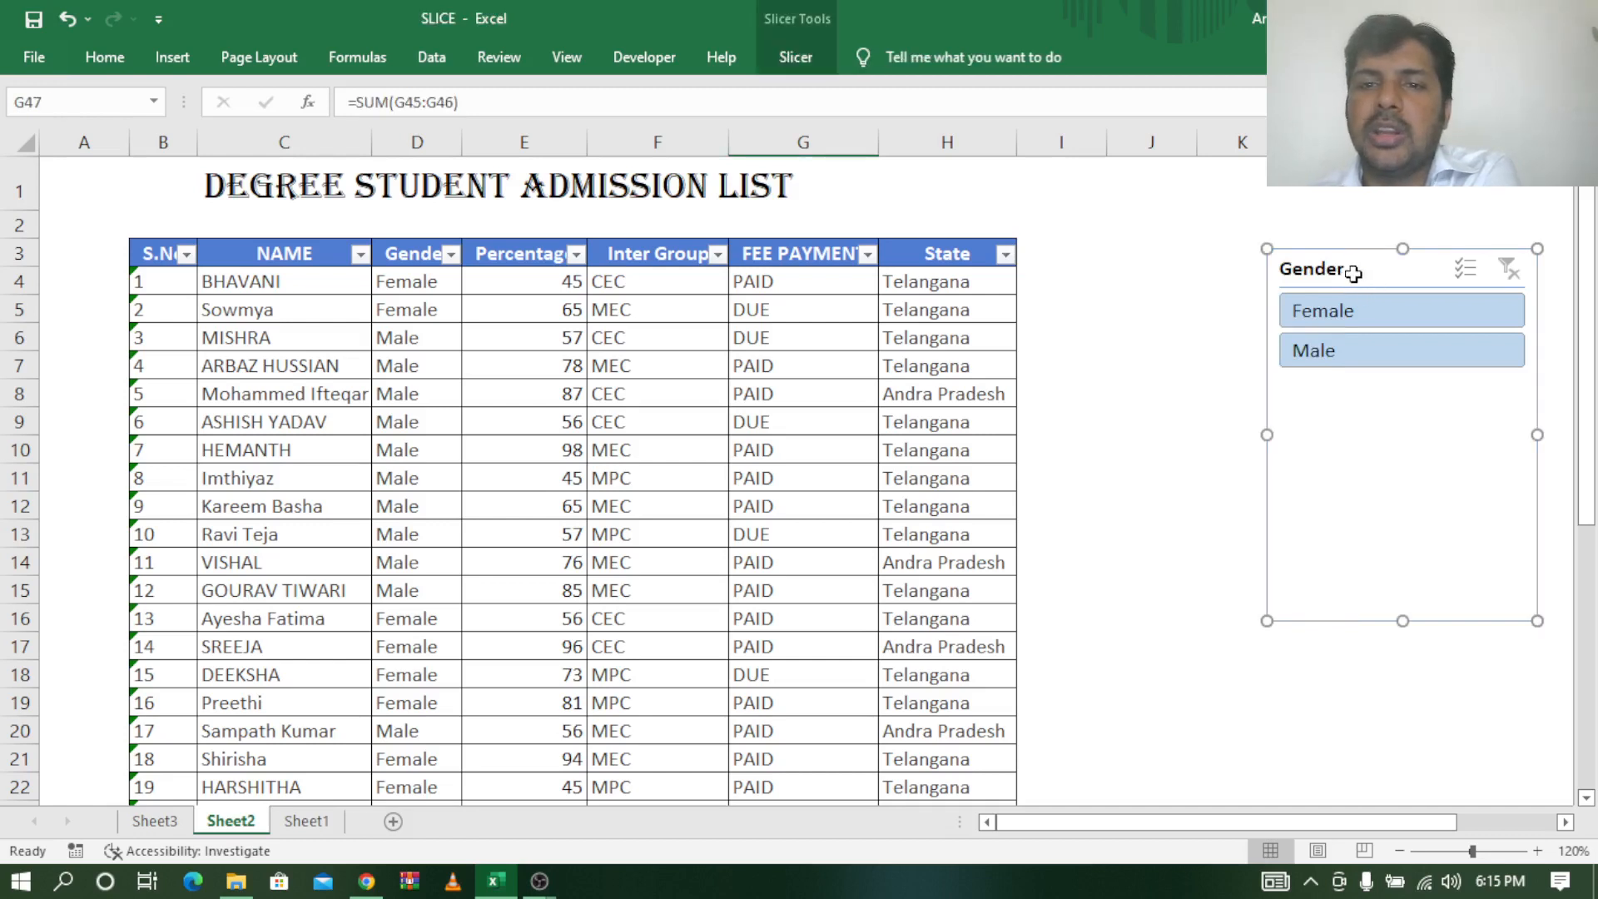
{"action": "key", "text": "Delete"}
Select the whole student admission table, convert it to a normal range, and deselect it.
{"action": "left_click", "coordinate": [616, 437]}
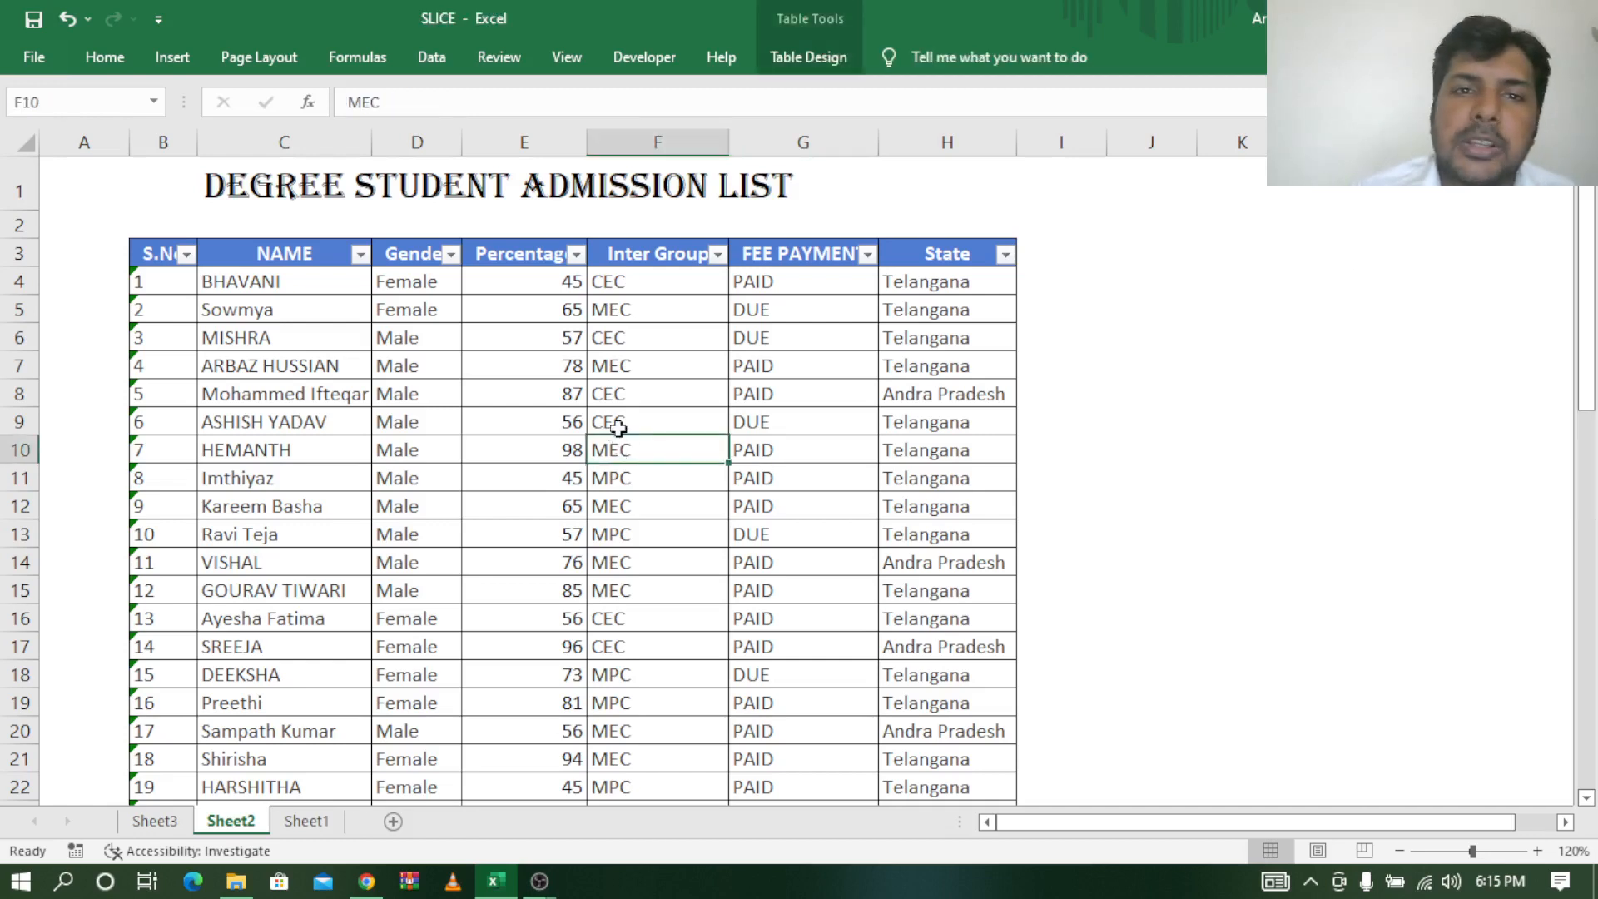
{"action": "left_click", "coordinate": [820, 67]}
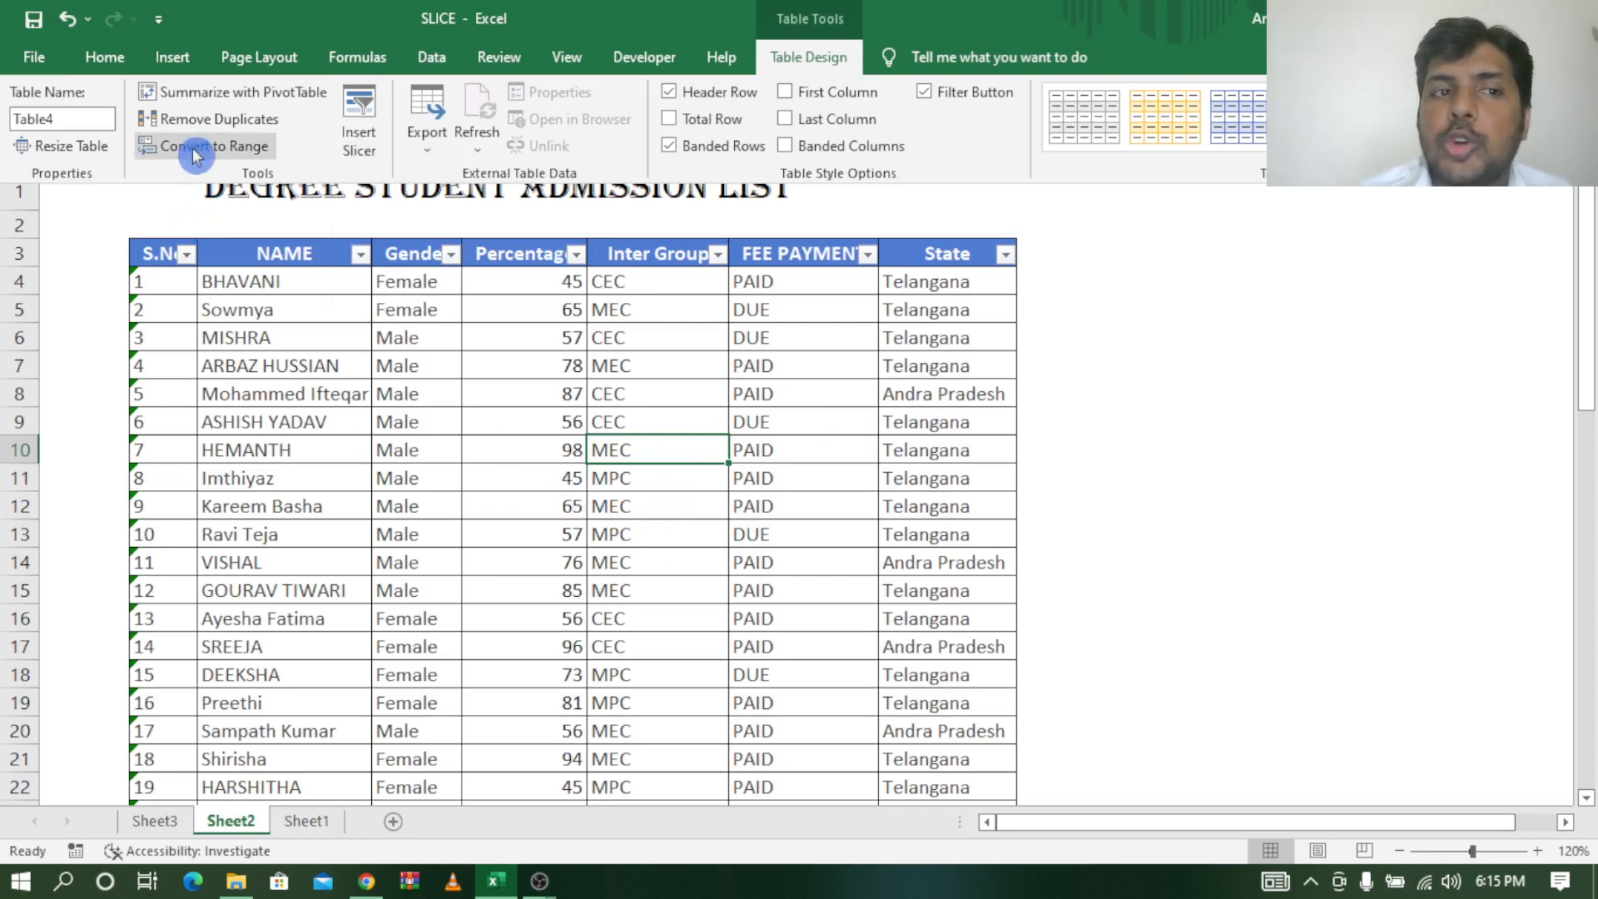
{"action": "left_click", "coordinate": [480, 513]}
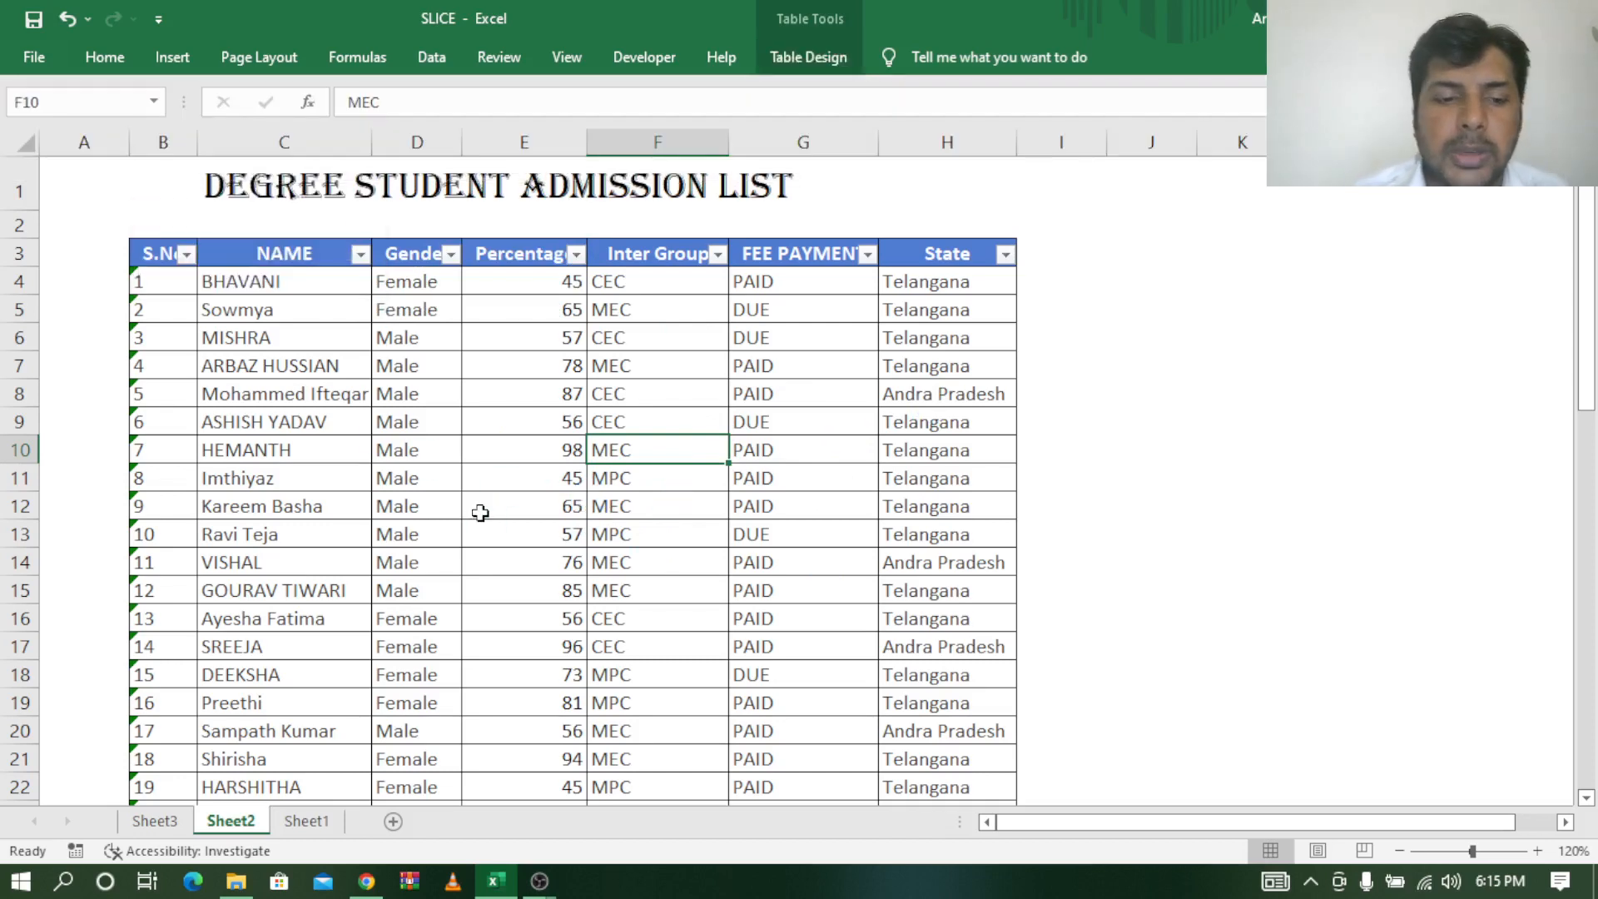
{"action": "key", "text": "ctrl+a"}
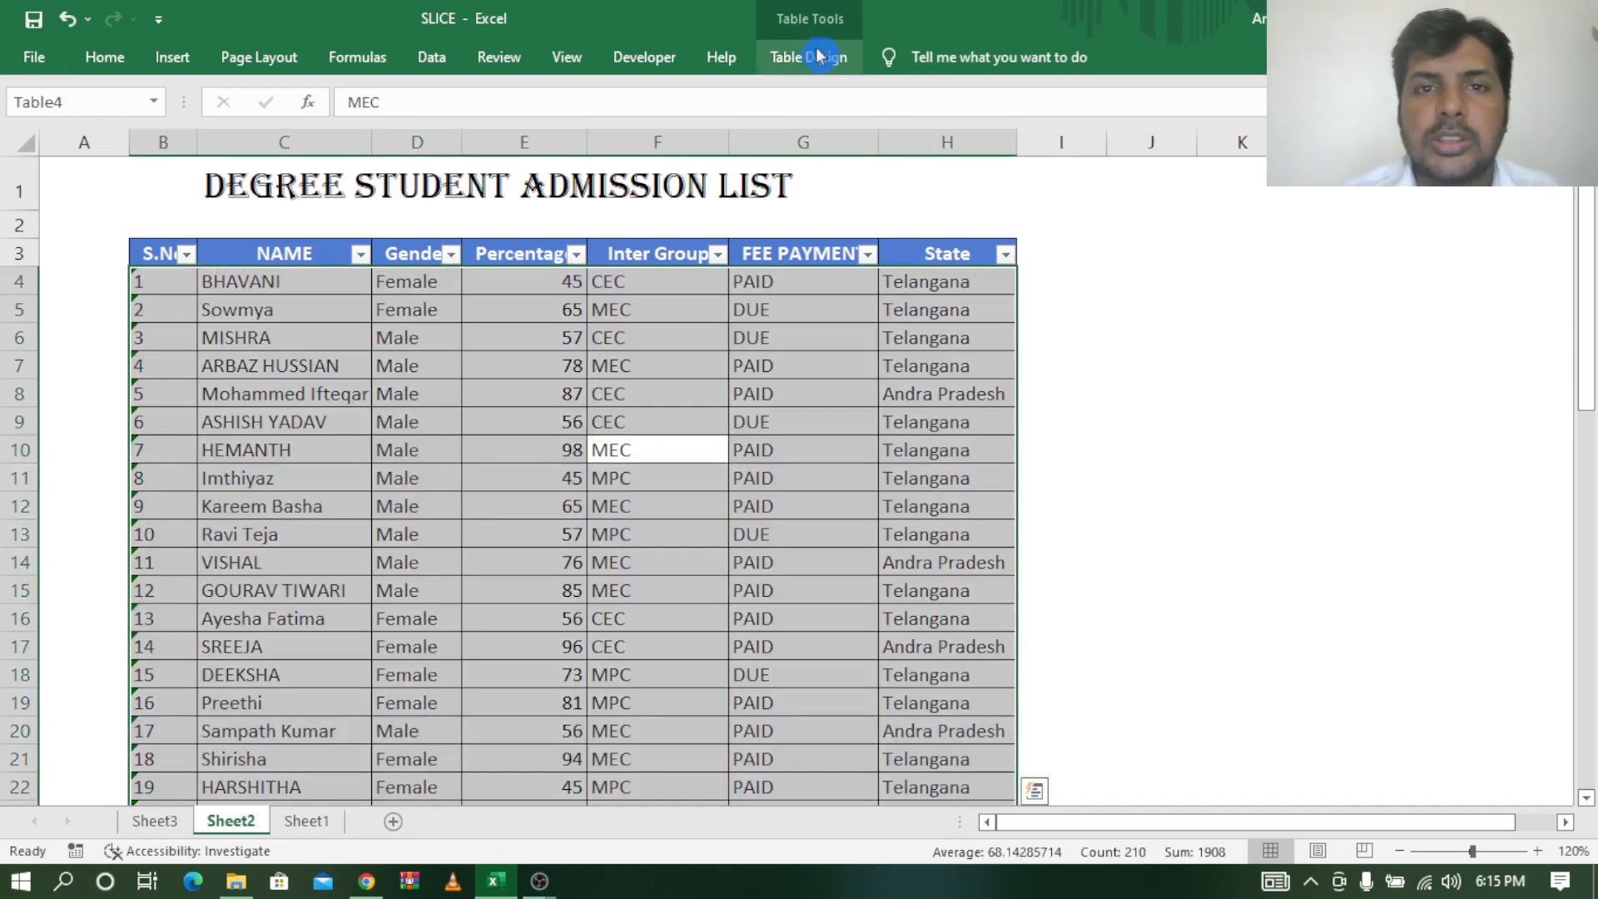
{"action": "left_click", "coordinate": [812, 63]}
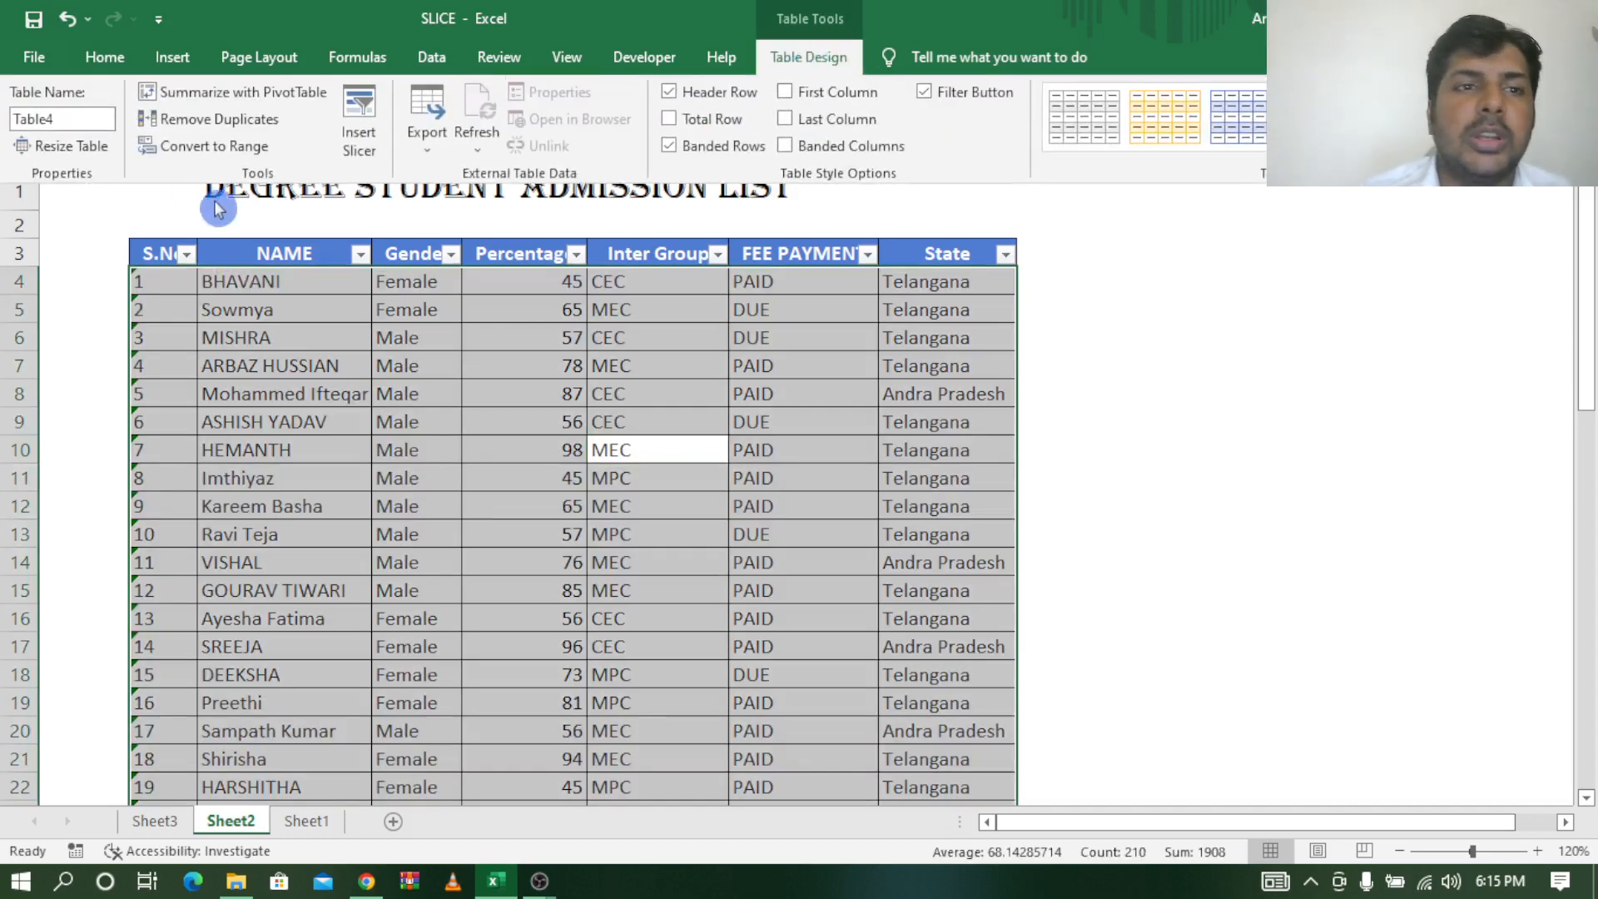
{"action": "left_click", "coordinate": [218, 155]}
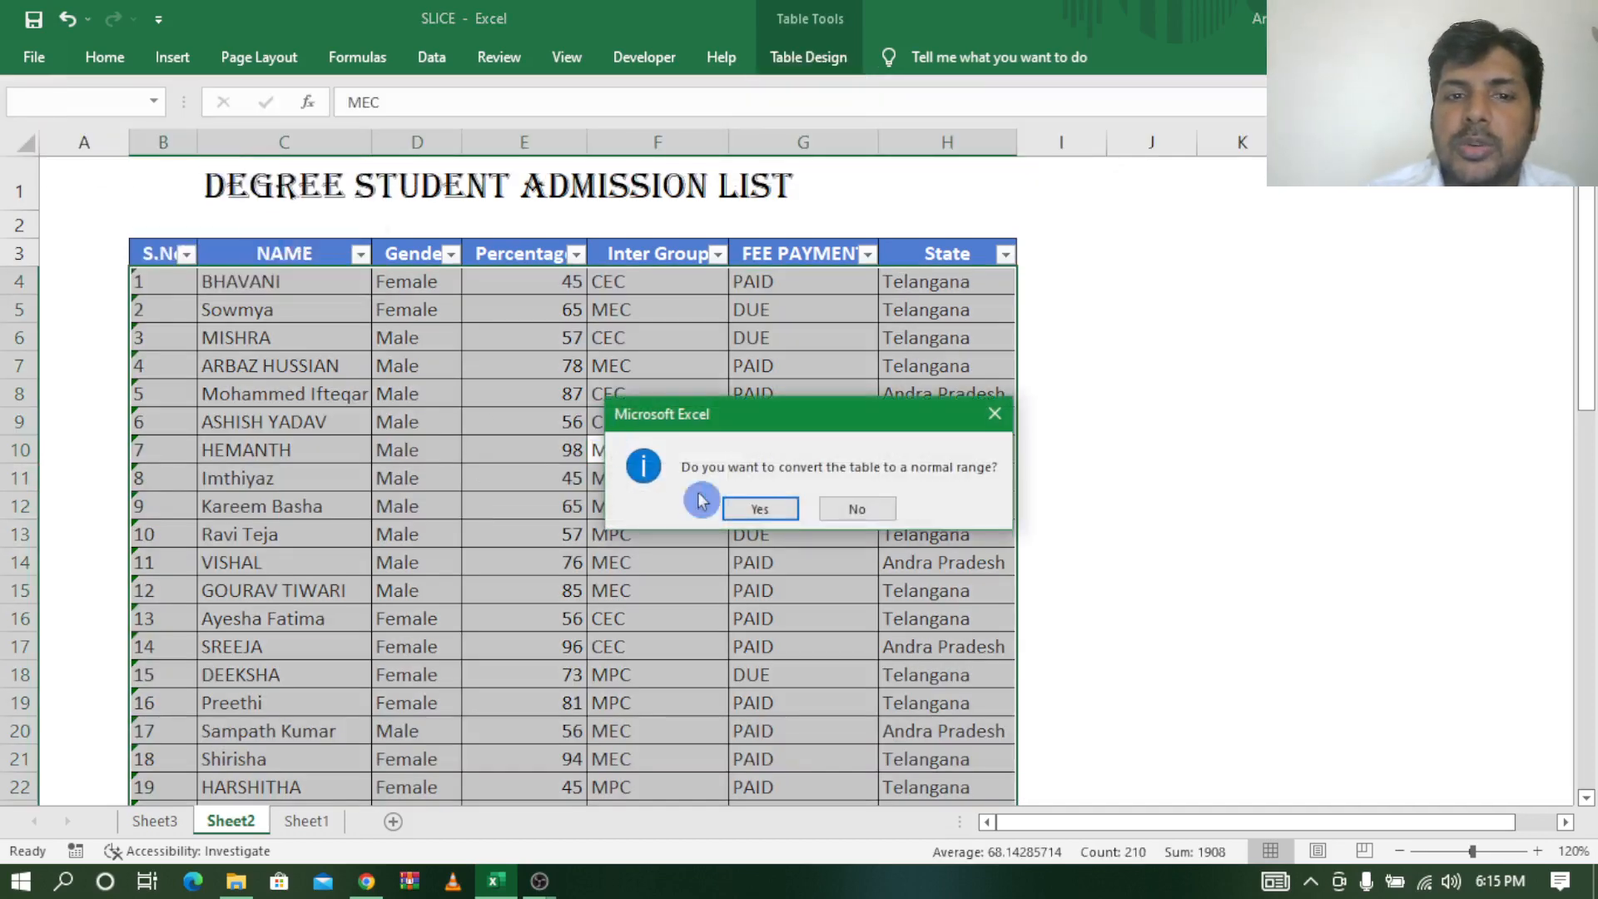
{"action": "left_click", "coordinate": [761, 510]}
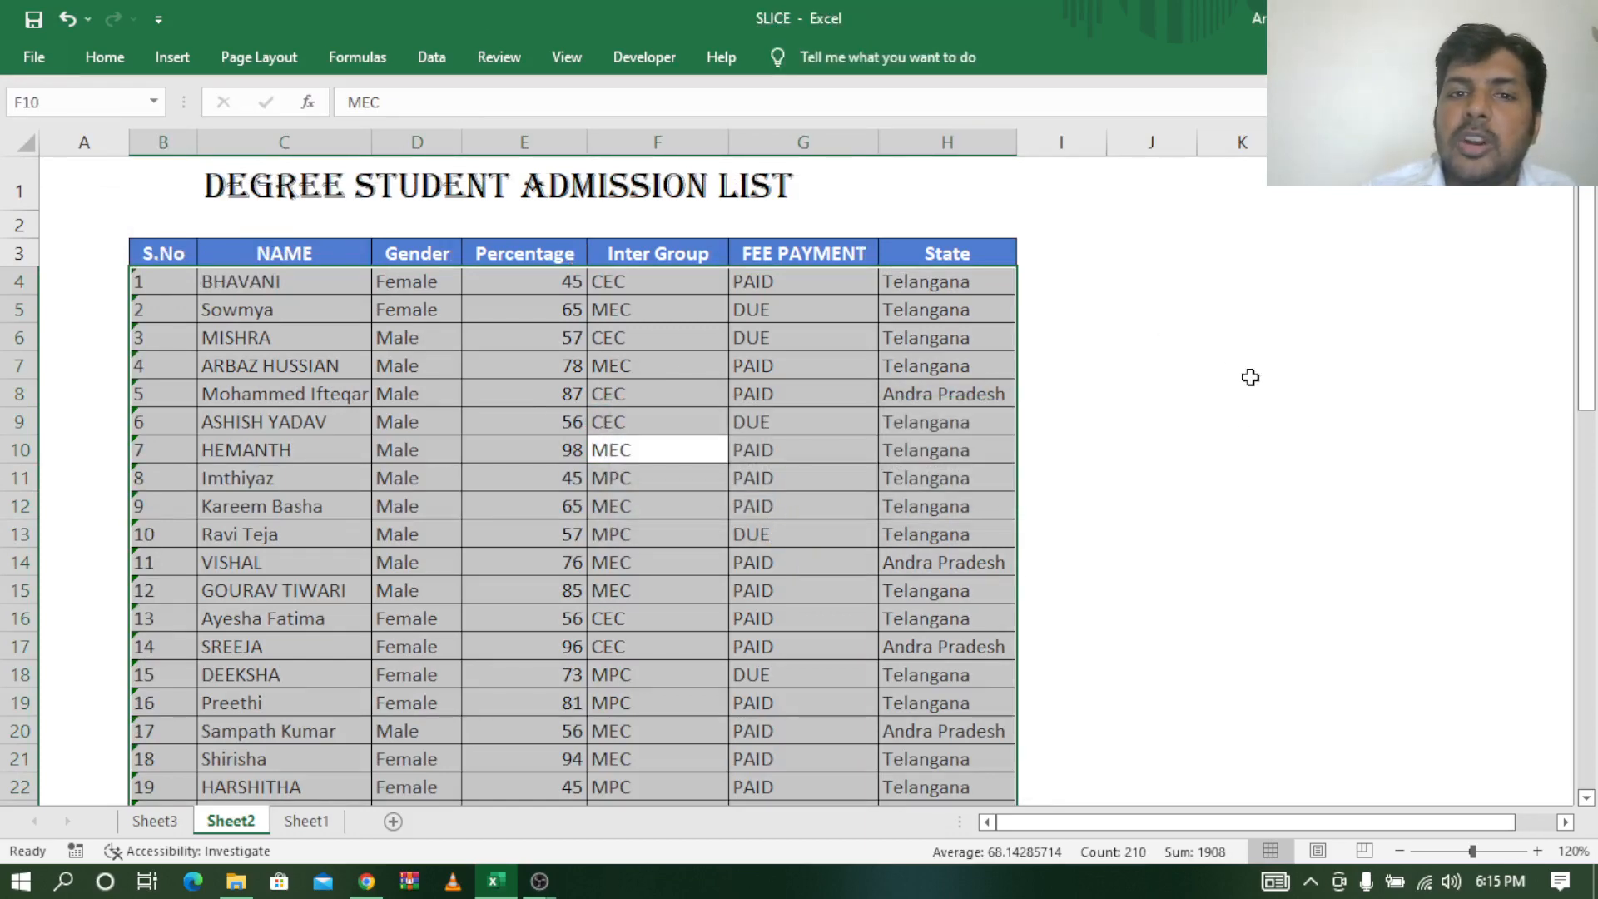
{"action": "left_click", "coordinate": [1241, 430]}
{"action": "left_click", "coordinate": [606, 439]}
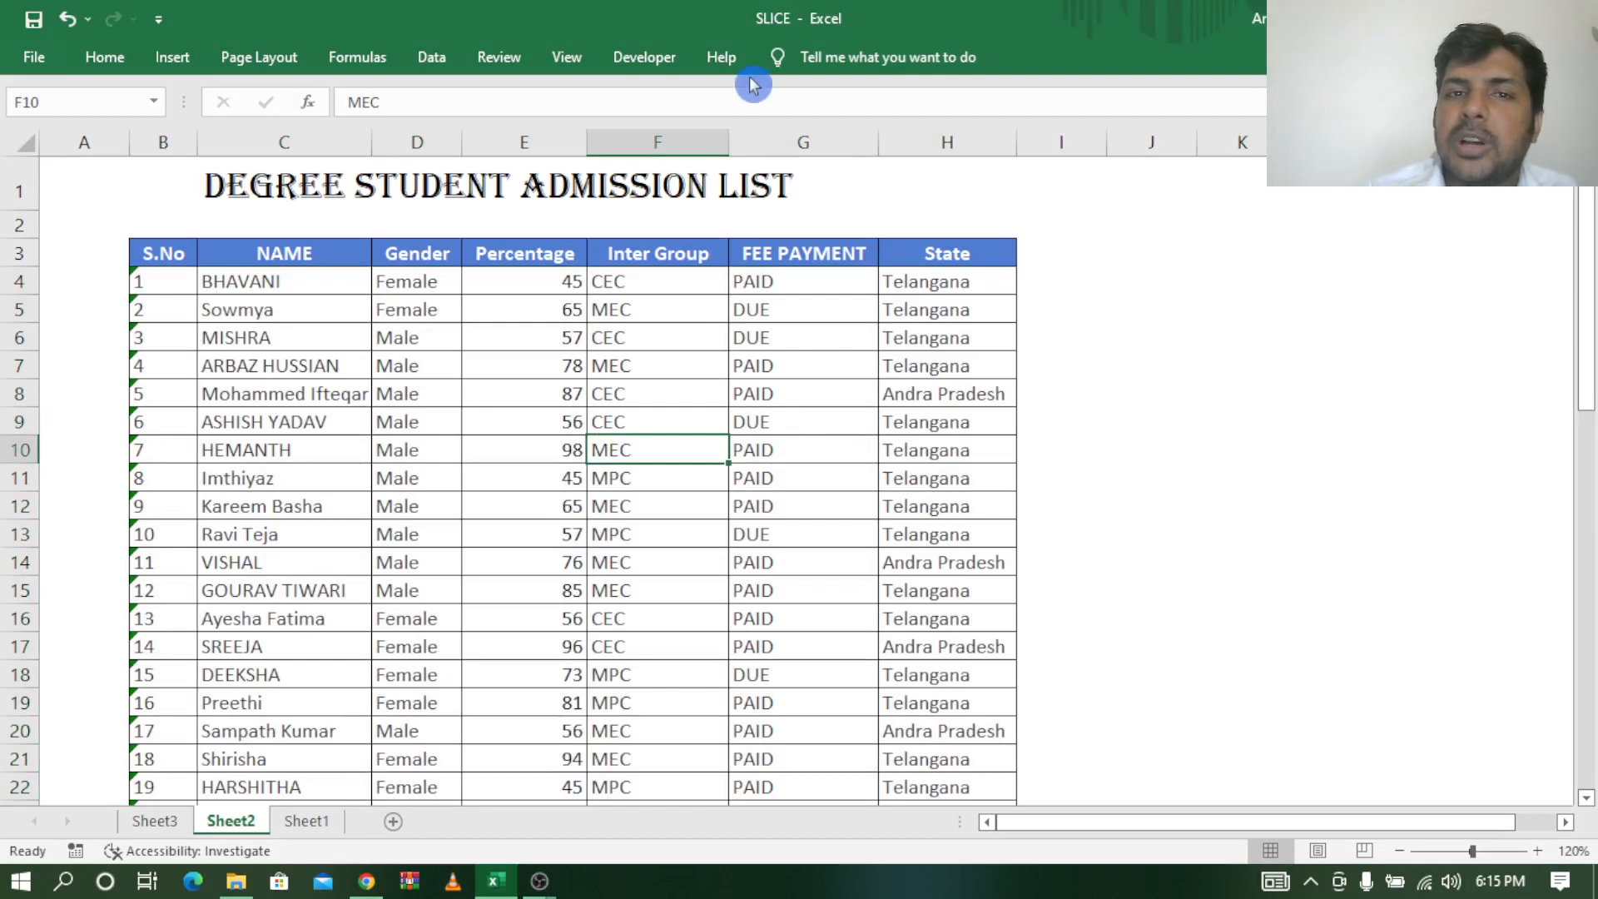
{"action": "left_click", "coordinate": [820, 341]}
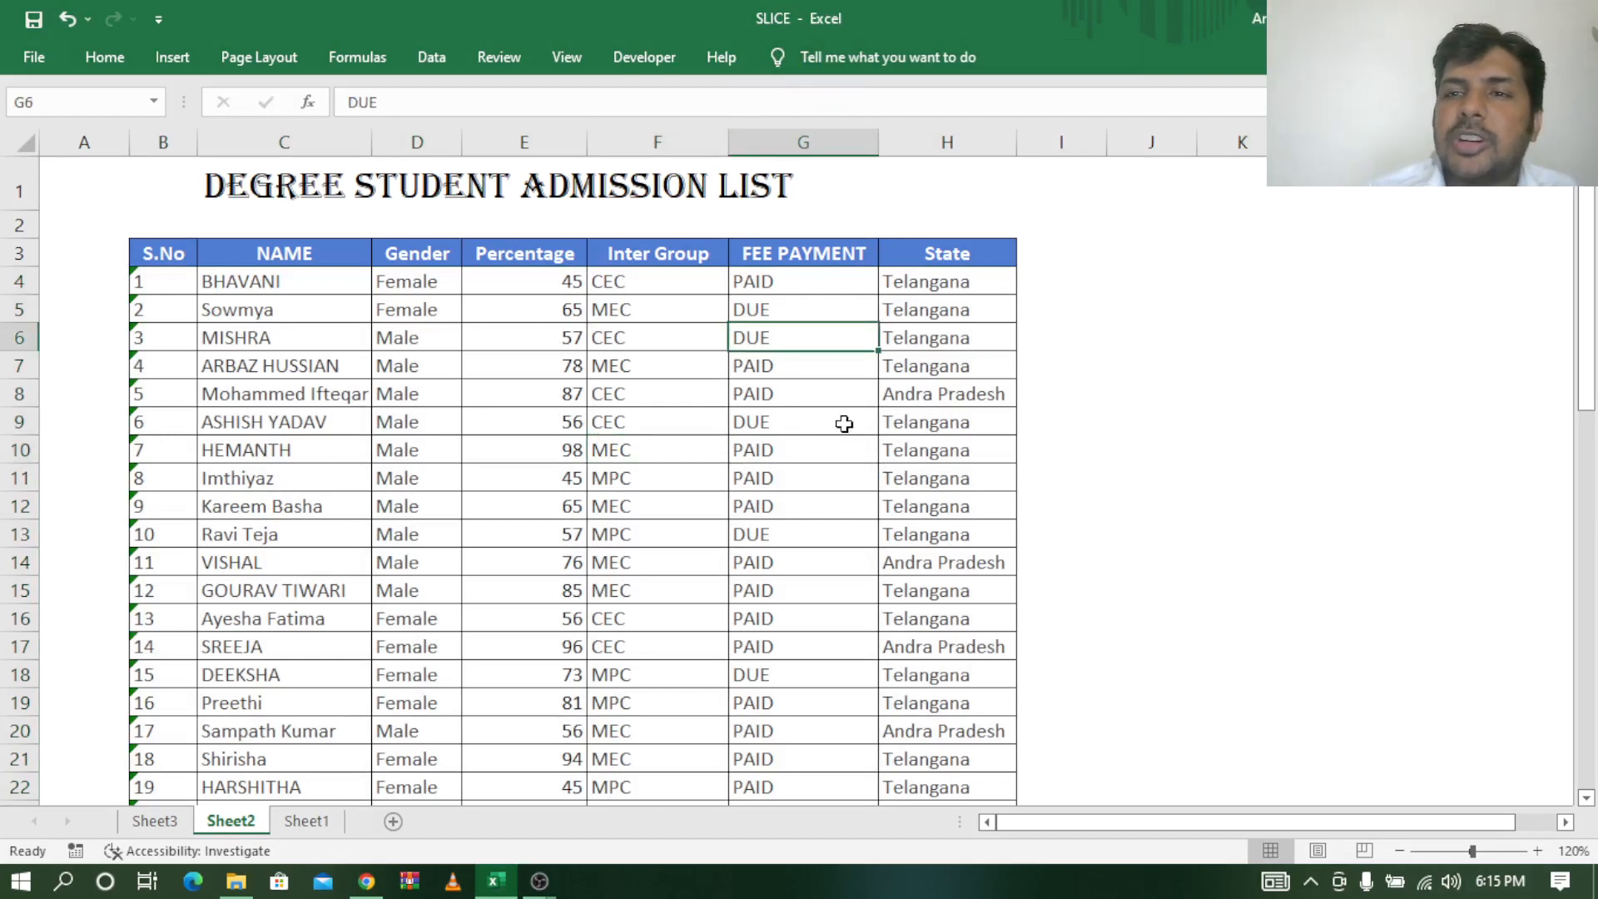